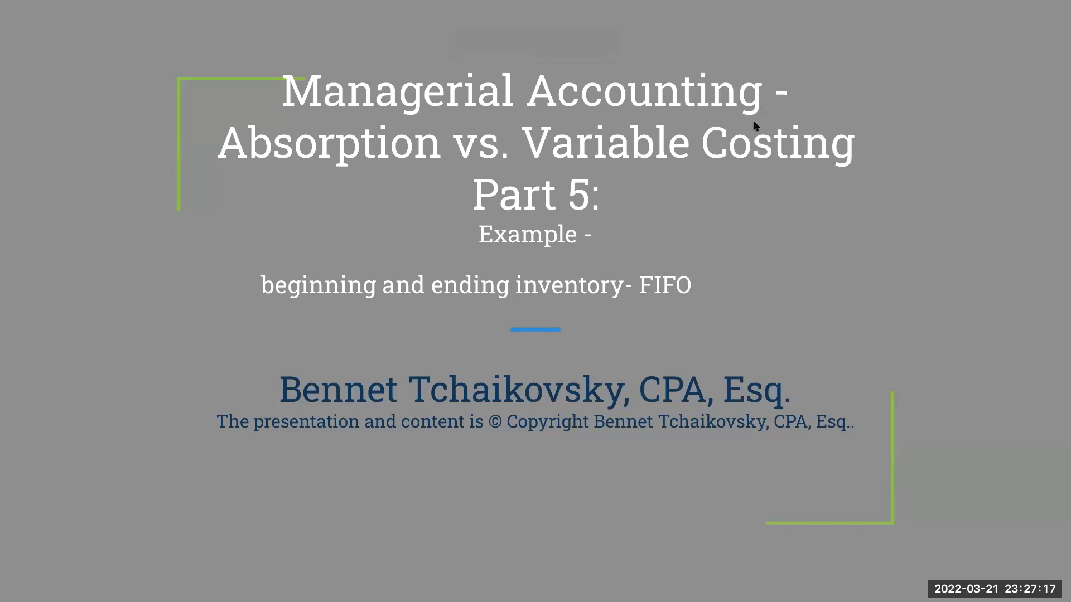
Step: Leave the slideshow and switch to the managerial accounting spreadsheet
{"action": "left_click", "coordinate": [742, 234]}
{"action": "key", "text": "Escape"}
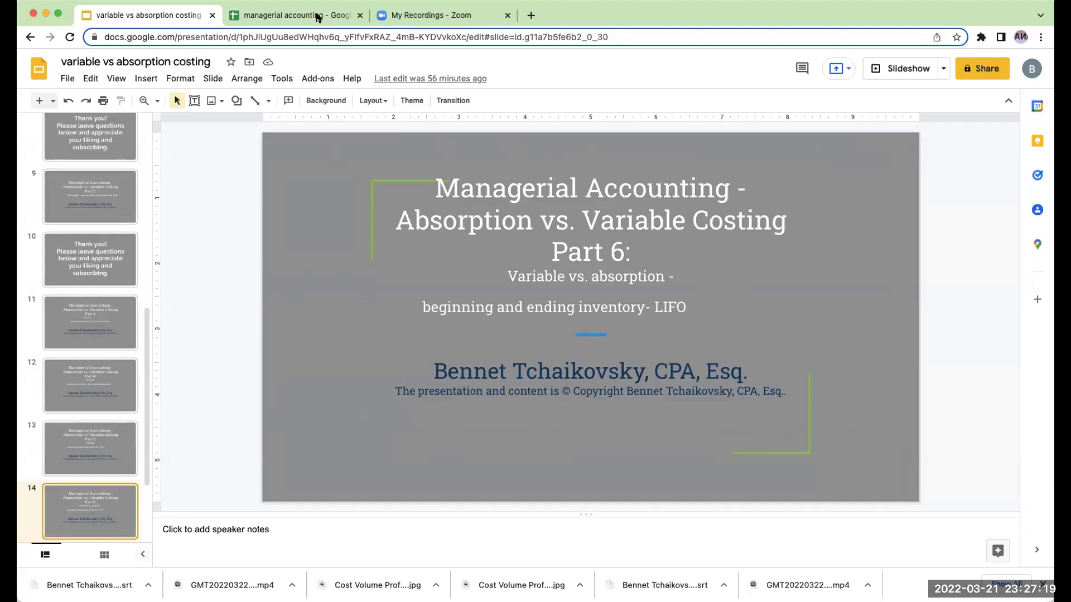
{"action": "left_click", "coordinate": [296, 15]}
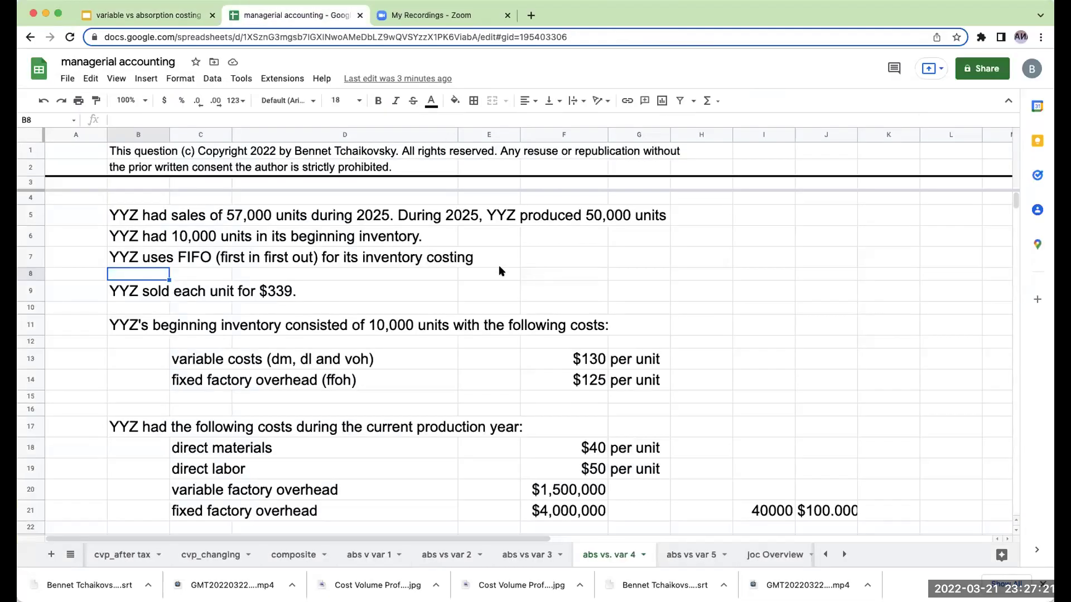
Step: Read through the YYZ problem's sales, production, beginning inventory and FIFO facts, plus the costs and requirements below them
{"action": "left_click", "coordinate": [158, 217]}
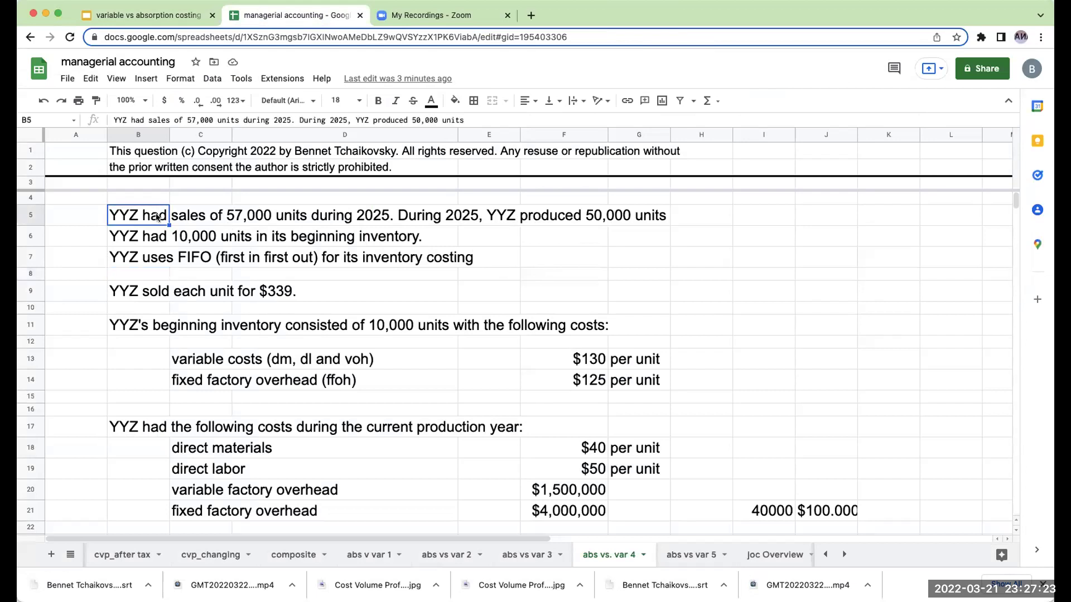
{"action": "left_click", "coordinate": [231, 217]}
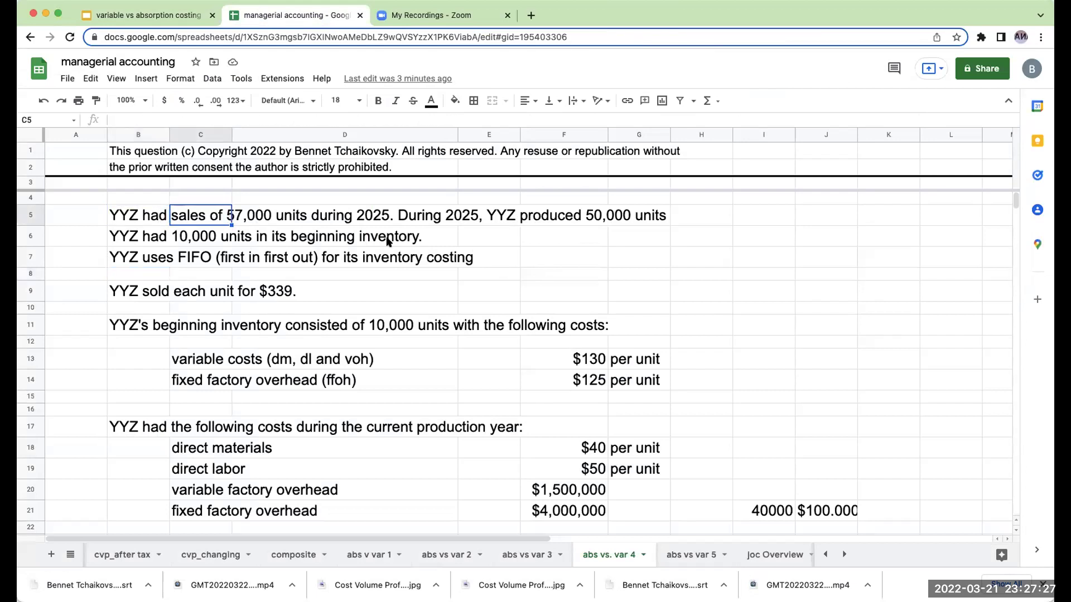
{"action": "left_click", "coordinate": [462, 215]}
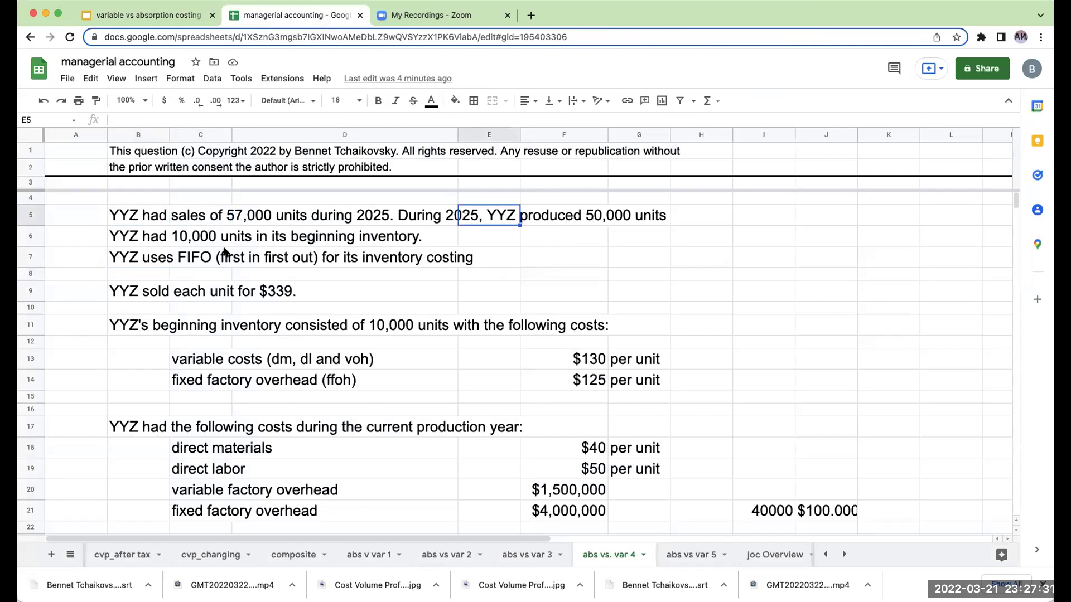
{"action": "left_click", "coordinate": [192, 246]}
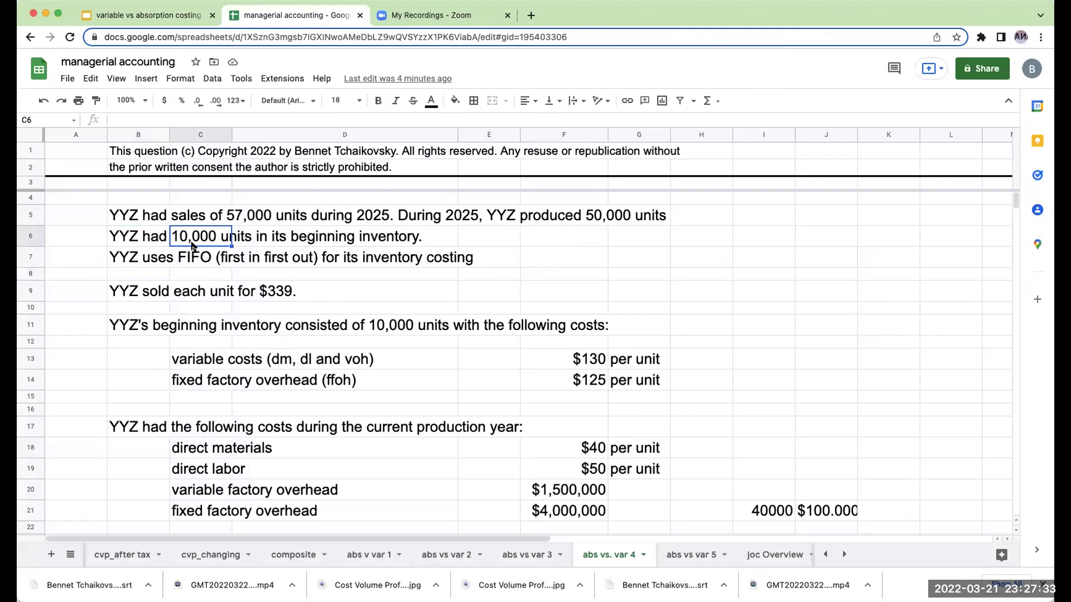
{"action": "left_click", "coordinate": [133, 266]}
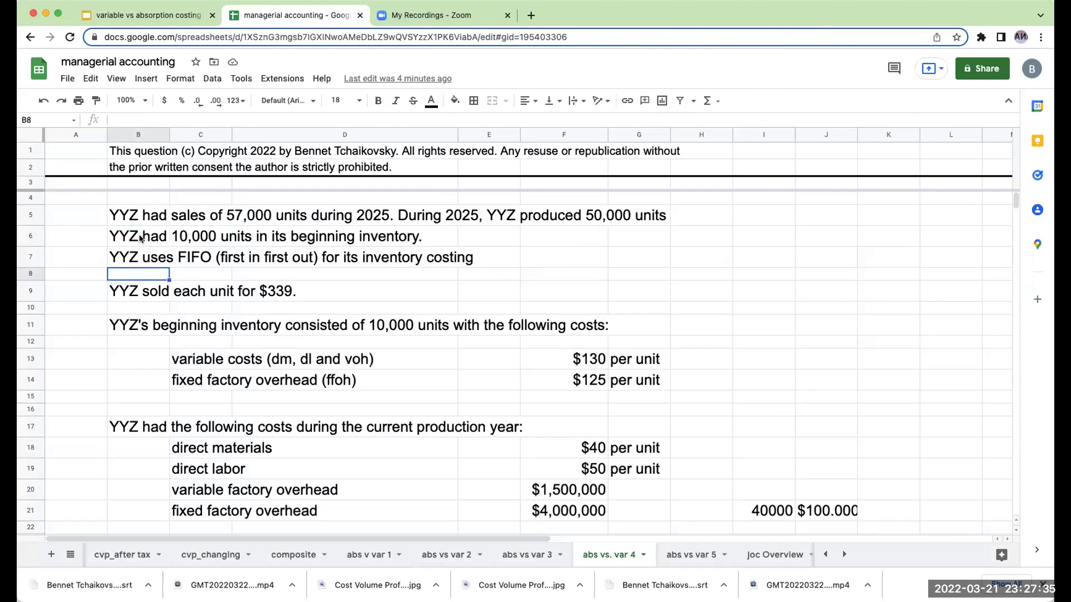
{"action": "left_click", "coordinate": [140, 254]}
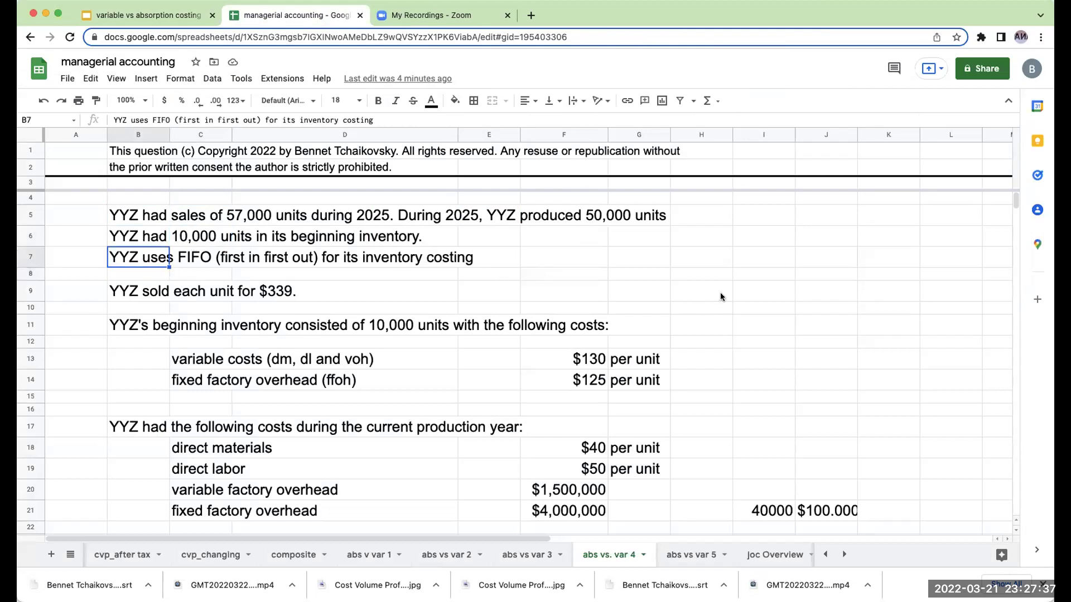
{"action": "scroll", "coordinate": [514, 337], "scroll_direction": "down", "scroll_amount": 5}
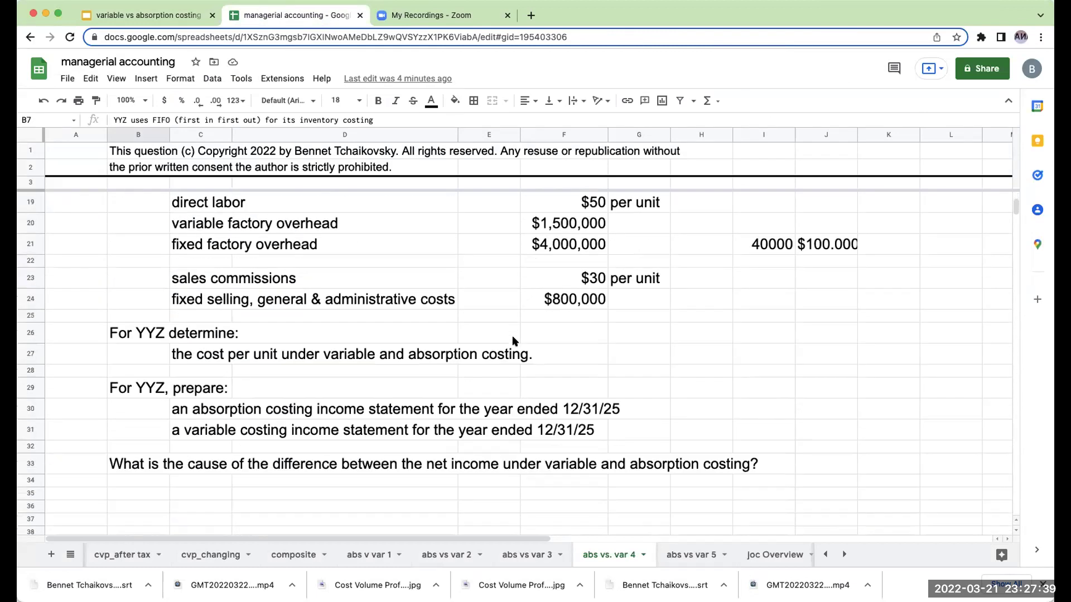
{"action": "scroll", "coordinate": [512, 336], "scroll_direction": "up", "scroll_amount": 5}
Step: Clear the stray values in cells I21 and J21 beside the fixed factory overhead row
{"action": "left_click", "coordinate": [780, 512]}
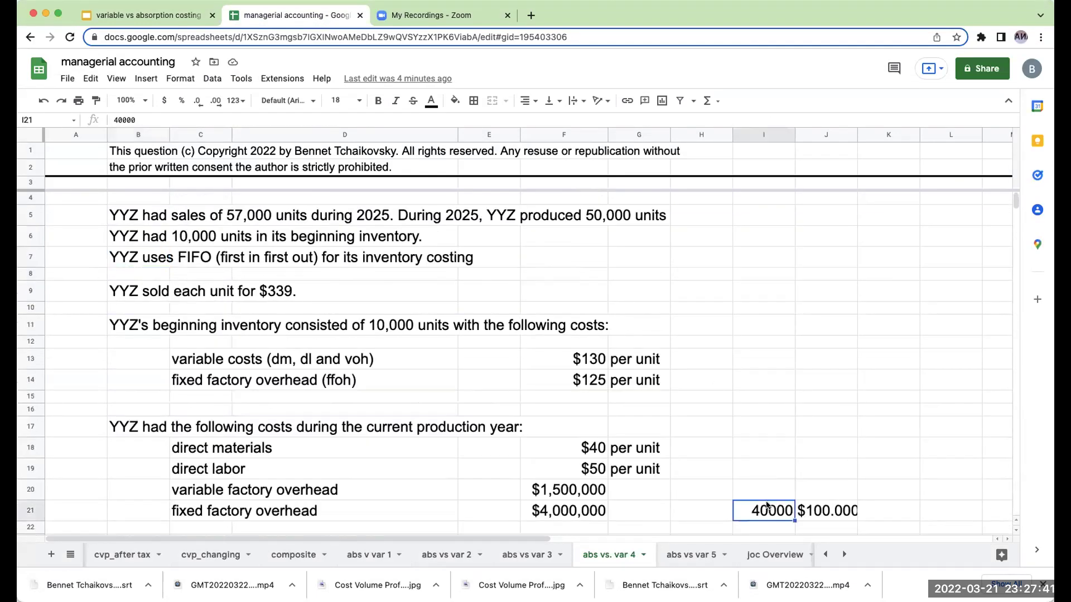
{"action": "key", "text": "BackSpace"}
{"action": "key", "text": "Right"}
{"action": "key", "text": "BackSpace"}
{"action": "key", "text": "Up"}
Step: Draw a T-account outline with a top border across I6:J6 and a right border down I6:I9
{"action": "left_click", "coordinate": [780, 240]}
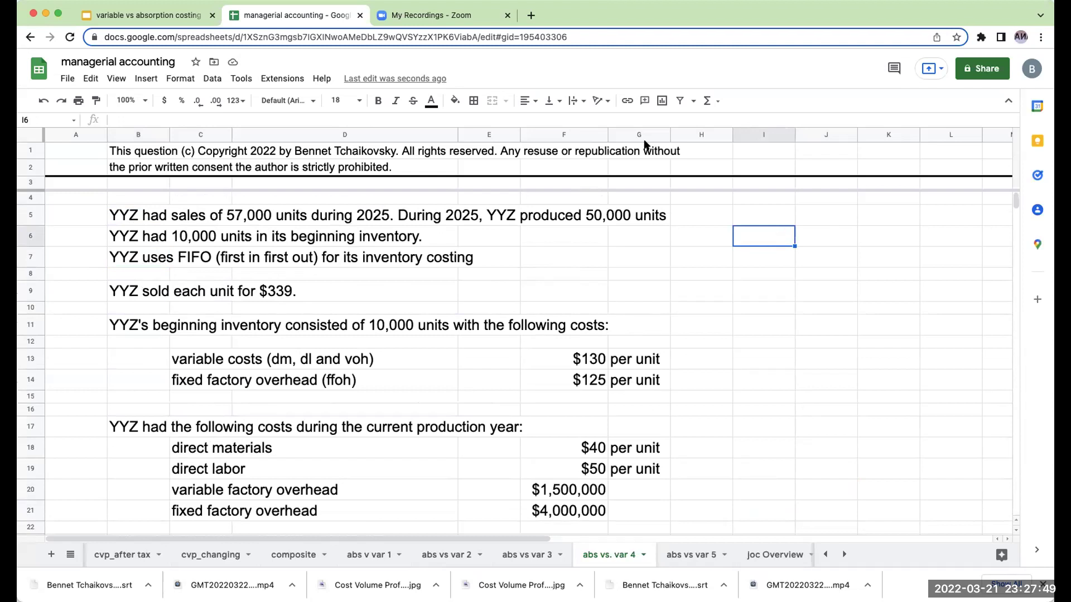
{"action": "key", "text": "shift+Right"}
{"action": "left_click", "coordinate": [473, 100]}
{"action": "left_click", "coordinate": [496, 143]}
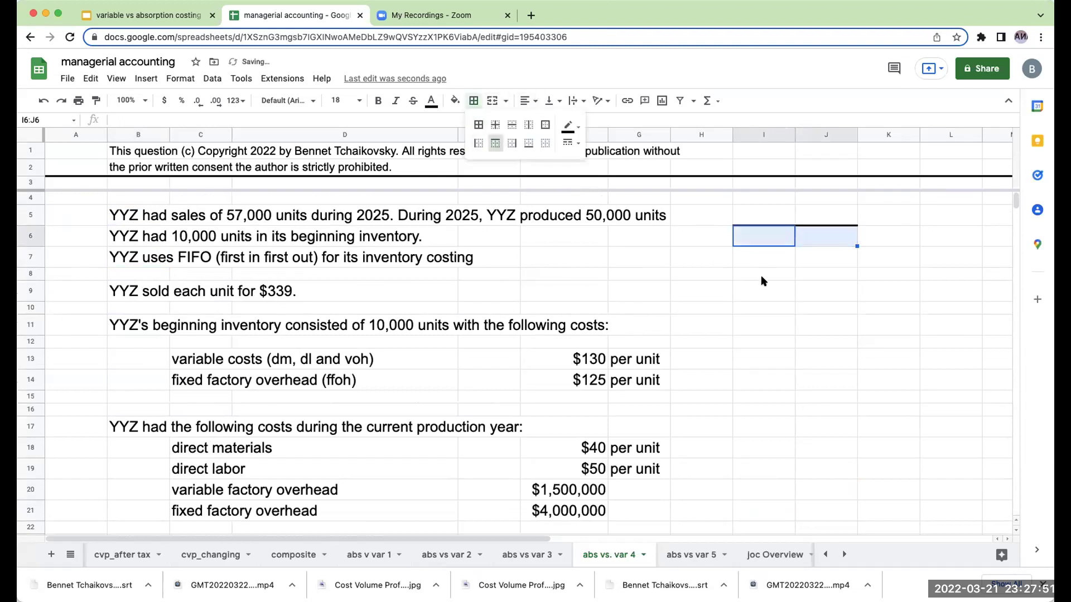
{"action": "left_click_drag", "start_coordinate": [764, 238], "coordinate": [765, 291]}
{"action": "left_click", "coordinate": [472, 101]}
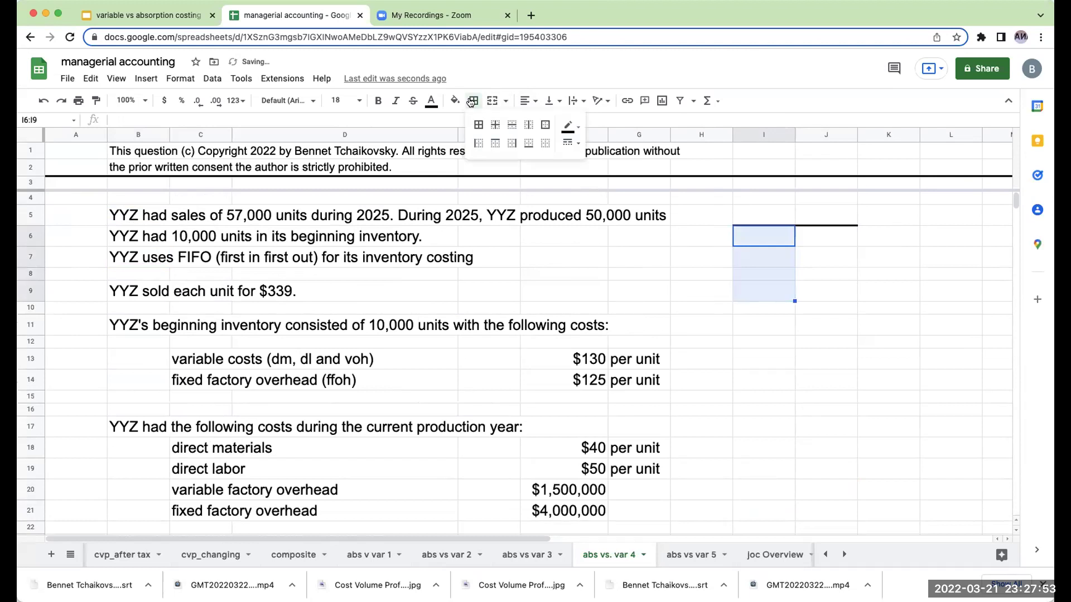
{"action": "left_click", "coordinate": [512, 143]}
Step: Title the T-account "inventory" in I5 and enter the label "b/i units" in I6
{"action": "left_click", "coordinate": [766, 212]}
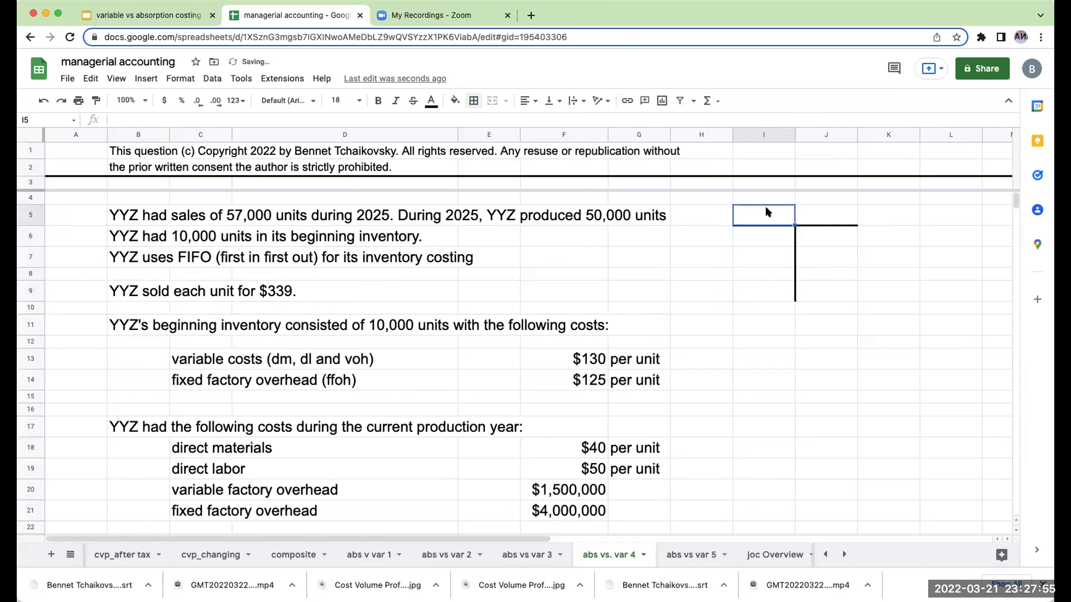
{"action": "type", "text": "inventory"}
{"action": "key", "text": "Return"}
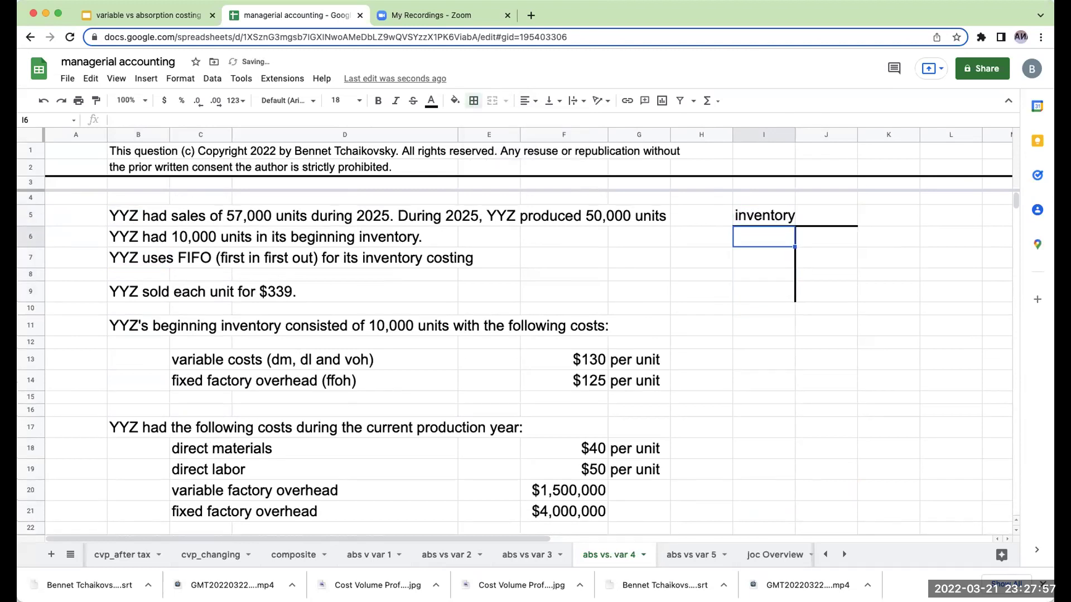
{"action": "type", "text": "b/i units"}
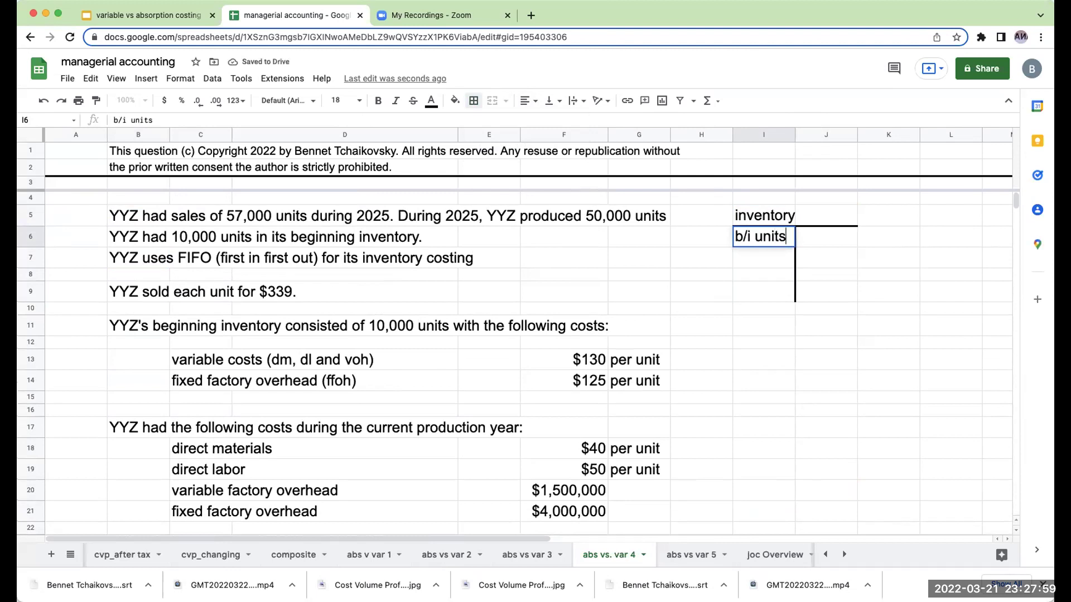
{"action": "key", "text": "Return"}
Step: Enter the labels "+ units produced" in I7 and "uafs" in I8 of the T-account
{"action": "type", "text": "'+ units prodcu"}
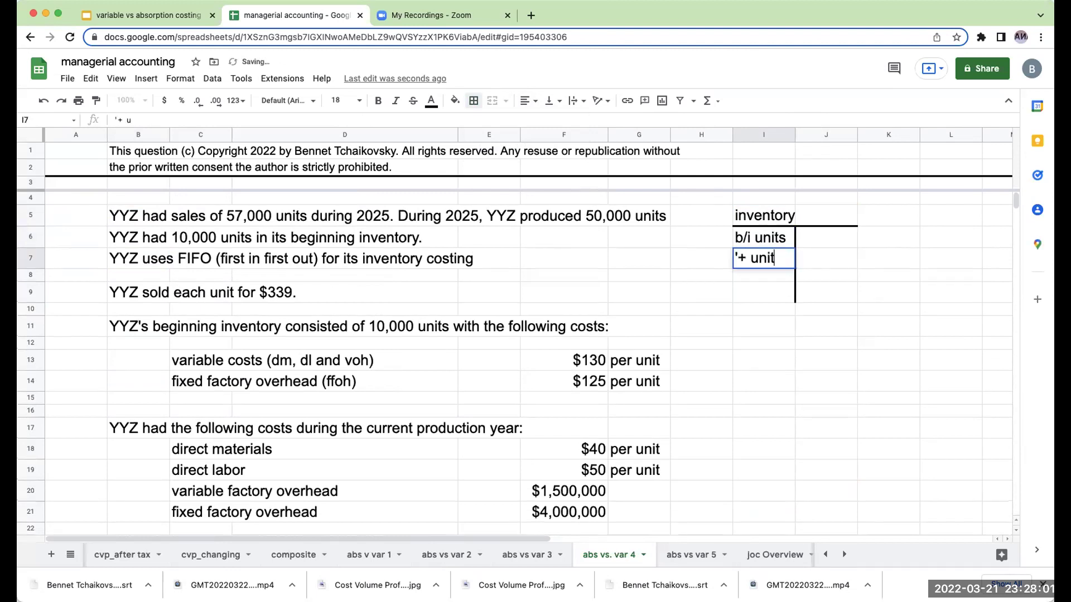
{"action": "key", "text": "BackSpace"}
{"action": "key", "text": "BackSpace"}
{"action": "type", "text": "uced"}
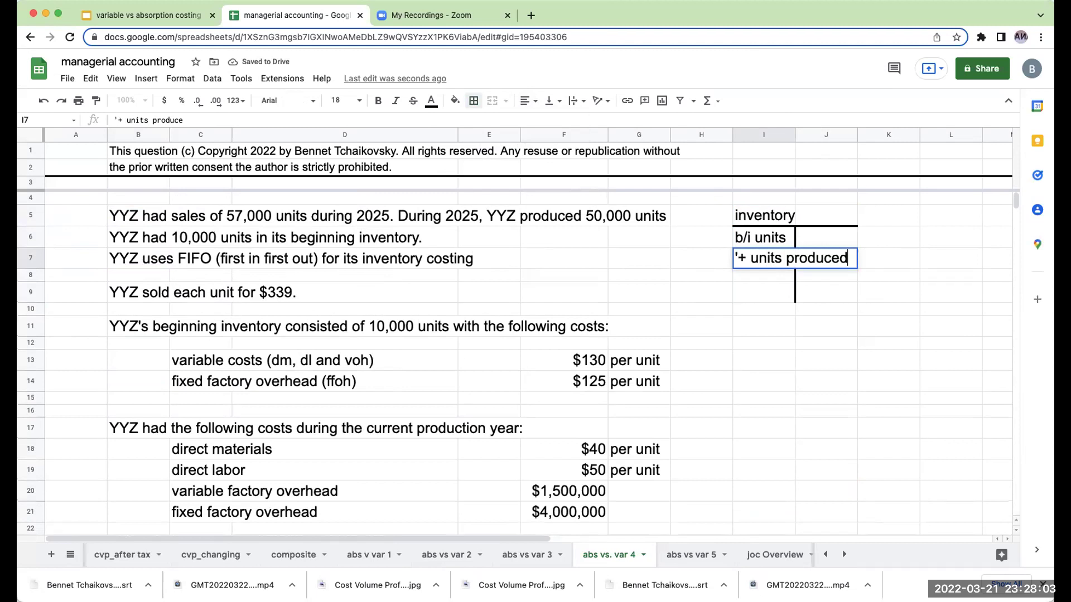
{"action": "key", "text": "Return"}
{"action": "type", "text": "ua"}
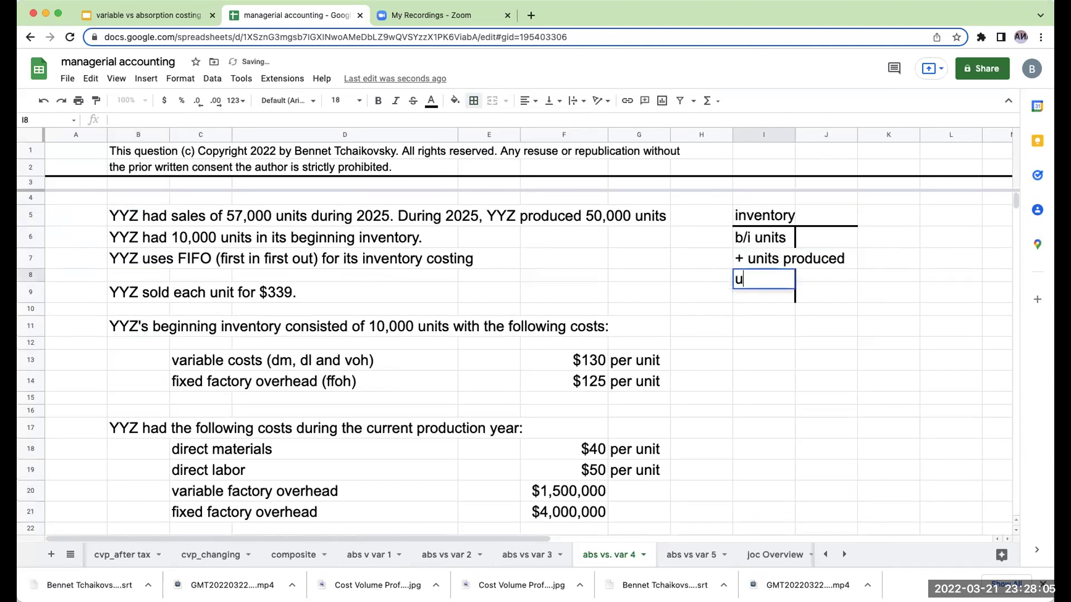
{"action": "key", "text": "BackSpace"}
{"action": "type", "text": "afs"}
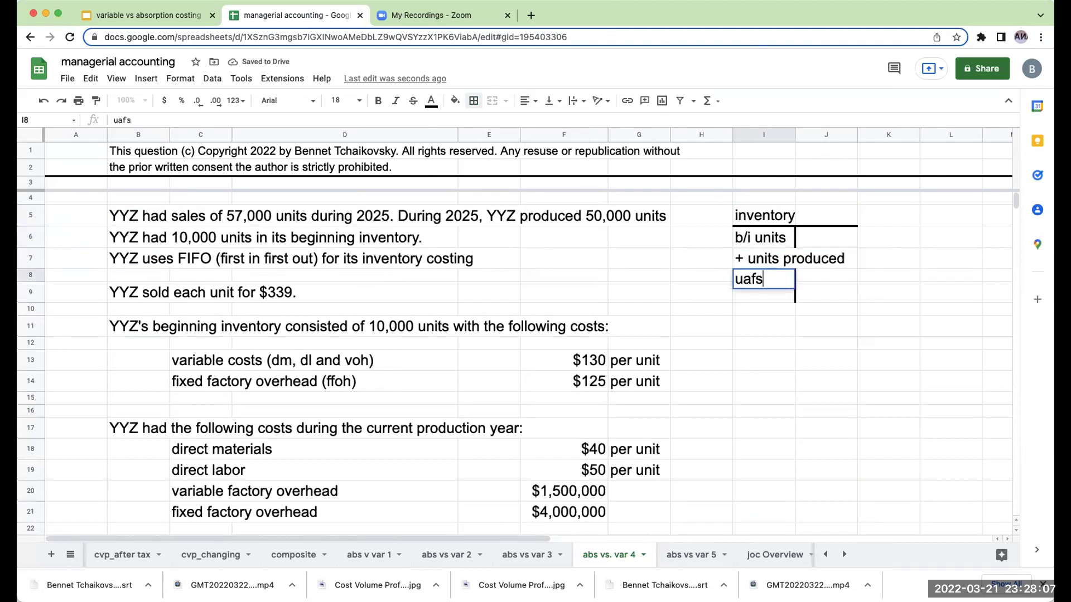
{"action": "key", "text": "Return"}
Step: Add a top border across I8:J8, above the uafs row of the T-account
{"action": "left_click", "coordinate": [767, 286]}
{"action": "left_click", "coordinate": [824, 285], "text": "shift"}
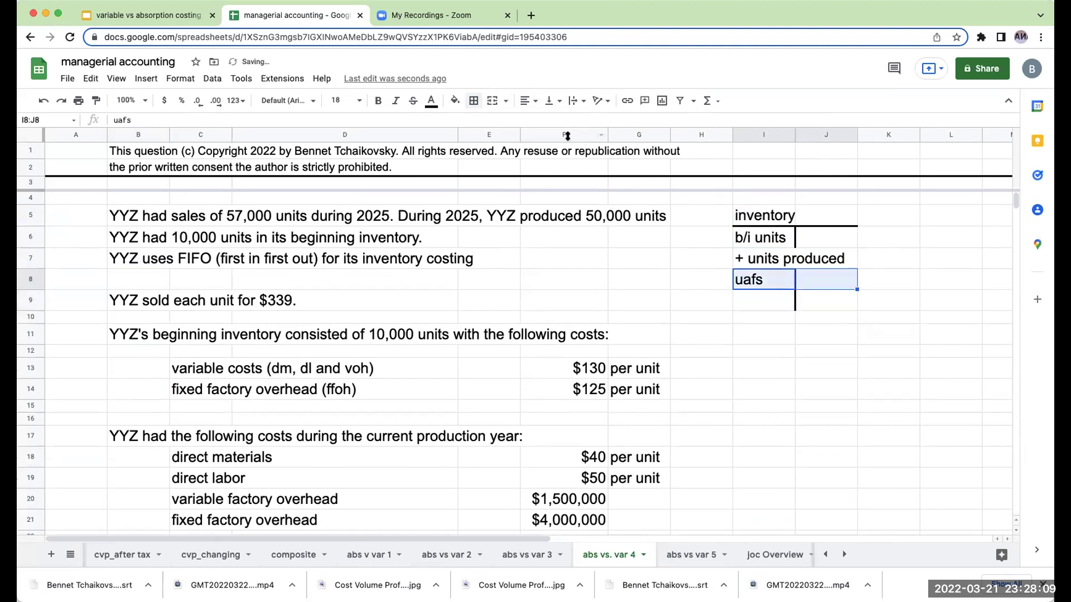
{"action": "left_click", "coordinate": [473, 100]}
{"action": "left_click", "coordinate": [884, 338]}
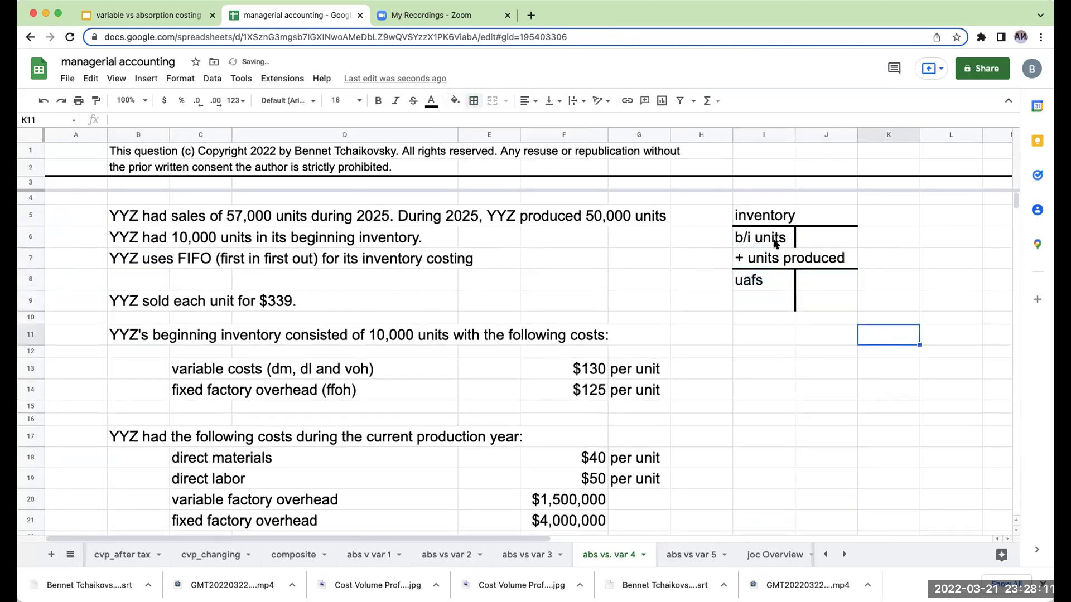
Step: Right-align the T-account labels in I6:I8
{"action": "left_click_drag", "start_coordinate": [765, 238], "coordinate": [775, 278]}
{"action": "left_click", "coordinate": [529, 100]}
{"action": "left_click", "coordinate": [557, 122]}
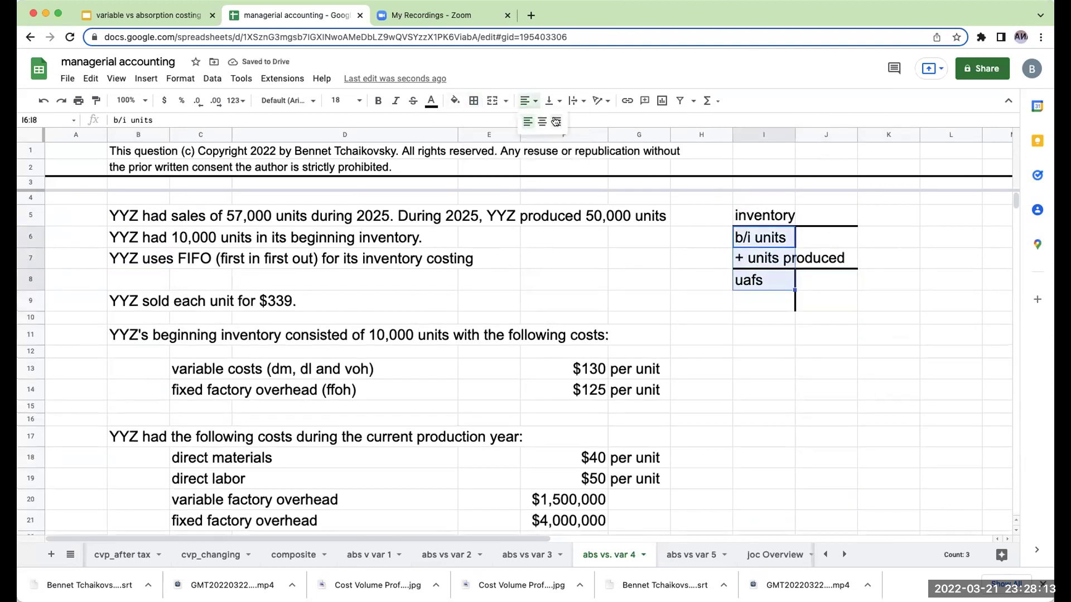
{"action": "left_click", "coordinate": [825, 263]}
Step: Copy the bordered empty cell I9 into I10 to extend the T-account's vertical line
{"action": "left_click", "coordinate": [782, 299]}
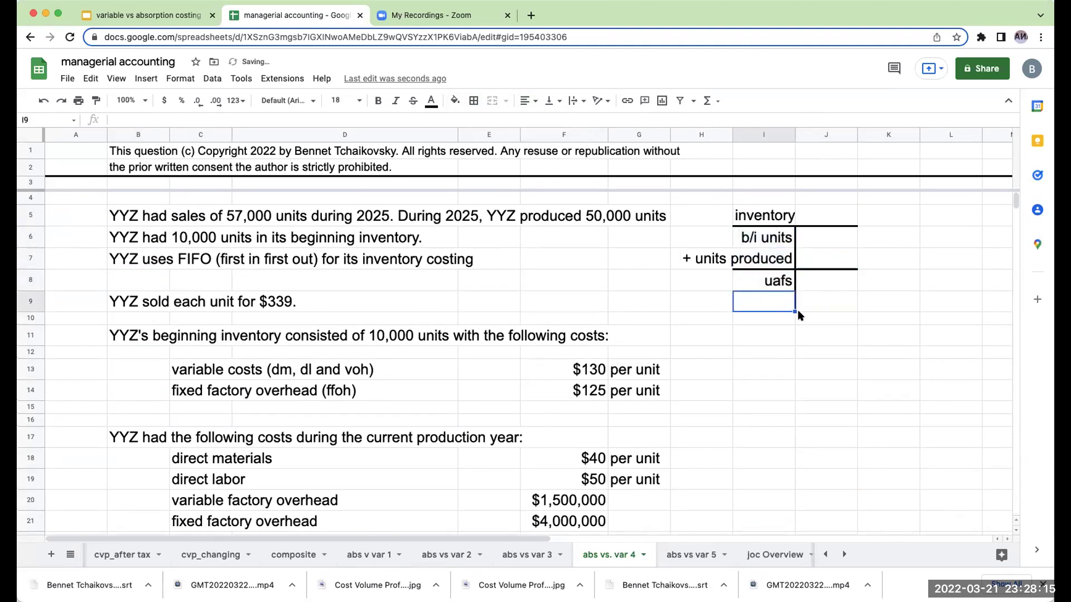
{"action": "key", "text": "super+c"}
{"action": "key", "text": "Down"}
{"action": "key", "text": "super+v"}
Step: Enter the label "units sold" in J9 on the credit side of the T-account
{"action": "key", "text": "Up"}
{"action": "key", "text": "Right"}
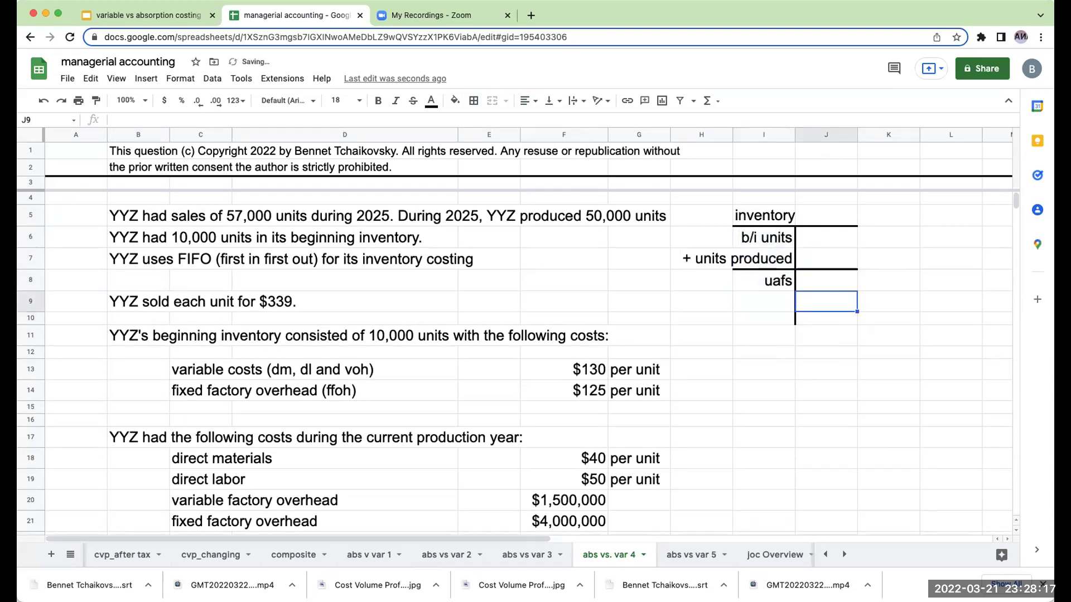
{"action": "type", "text": "unis"}
{"action": "key", "text": "BackSpace"}
{"action": "key", "text": "BackSpace"}
{"action": "type", "text": "ts sold"}
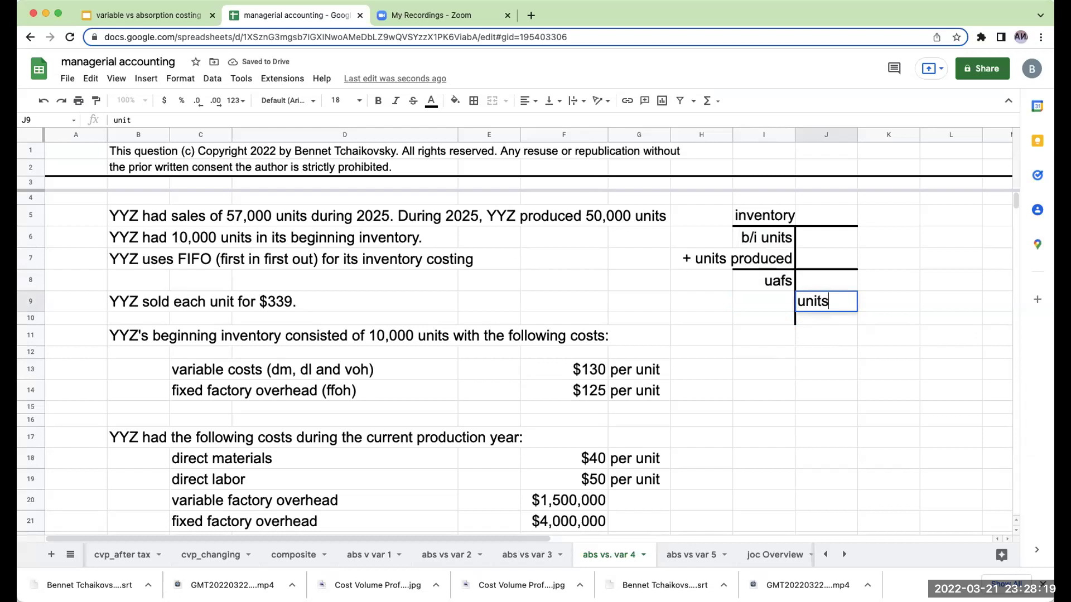
{"action": "key", "text": "Return"}
Step: Add a top border across I10:J10, below the units sold row
{"action": "left_click", "coordinate": [759, 318], "text": "shift"}
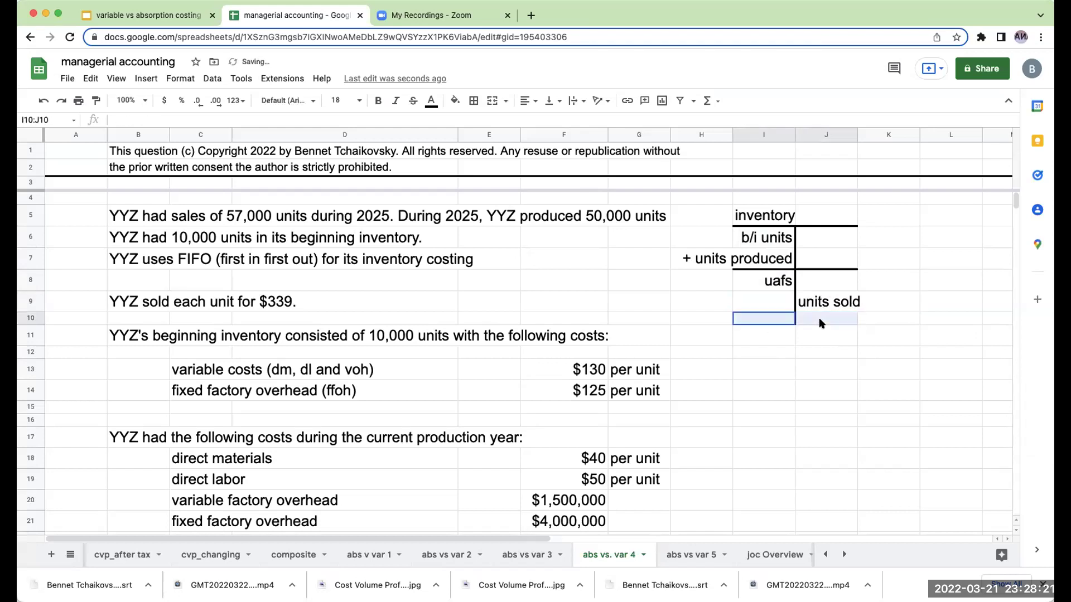
{"action": "left_click", "coordinate": [473, 101]}
{"action": "left_click", "coordinate": [494, 144]}
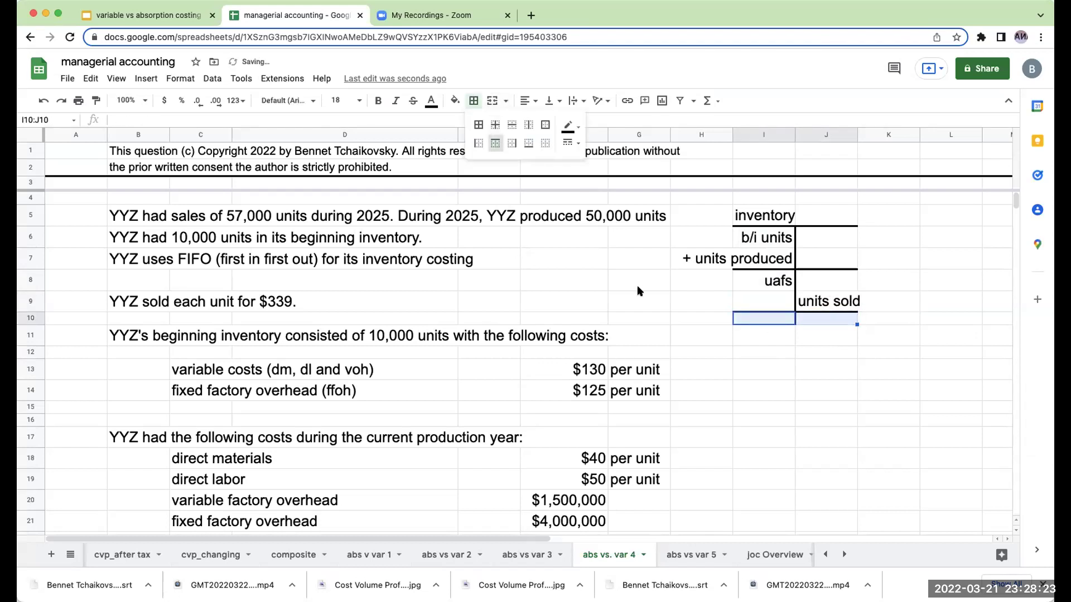
Step: Enter "units in ending inventory" in I10 and right-align it
{"action": "left_click", "coordinate": [757, 313]}
{"action": "type", "text": "units in "}
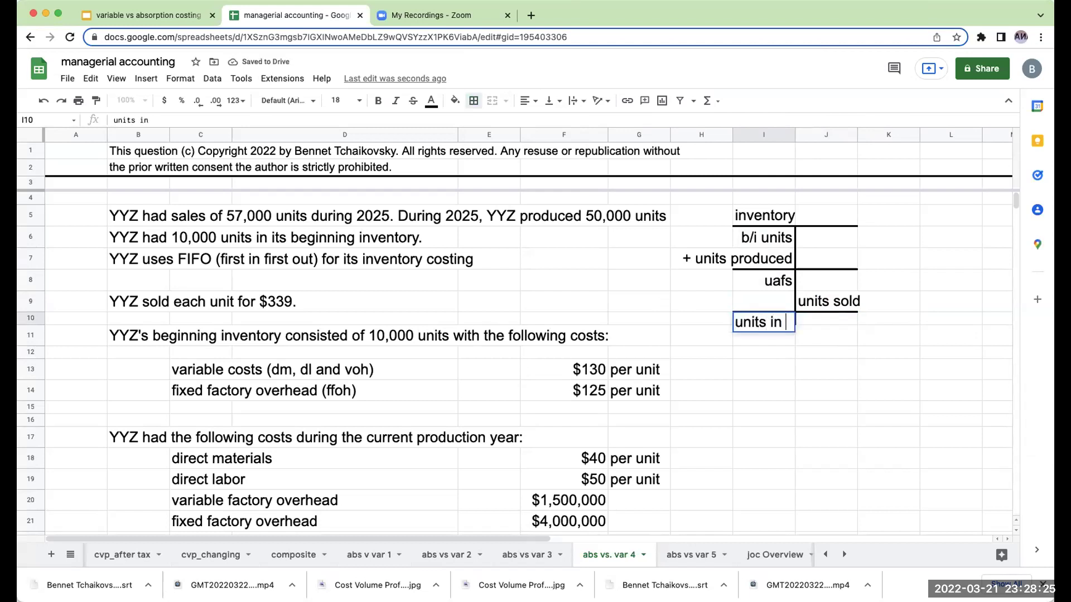
{"action": "type", "text": "ending inventory"}
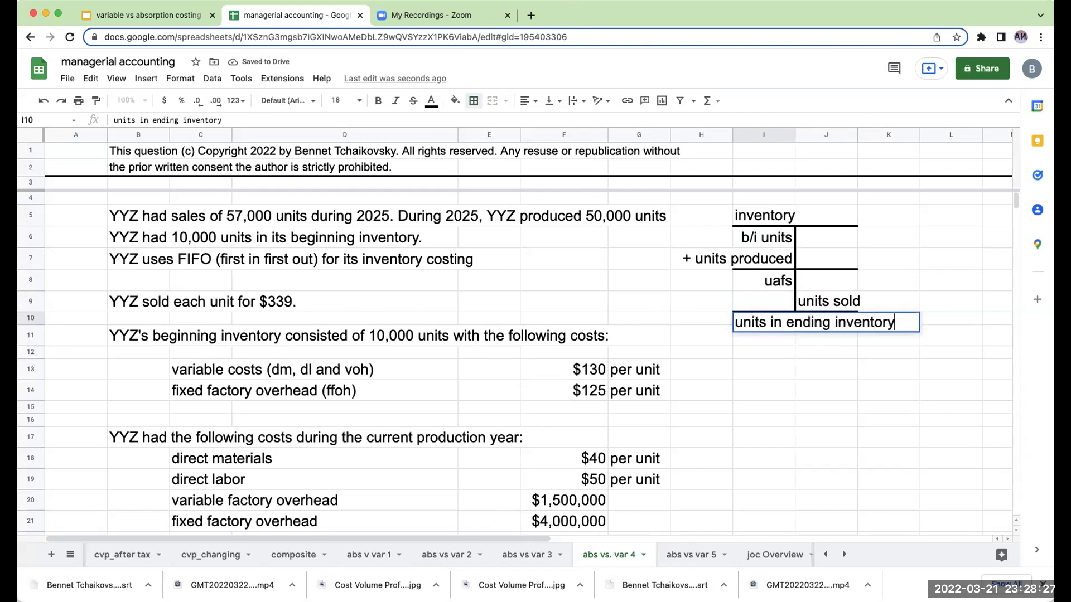
{"action": "key", "text": "Return"}
{"action": "left_click", "coordinate": [525, 100]}
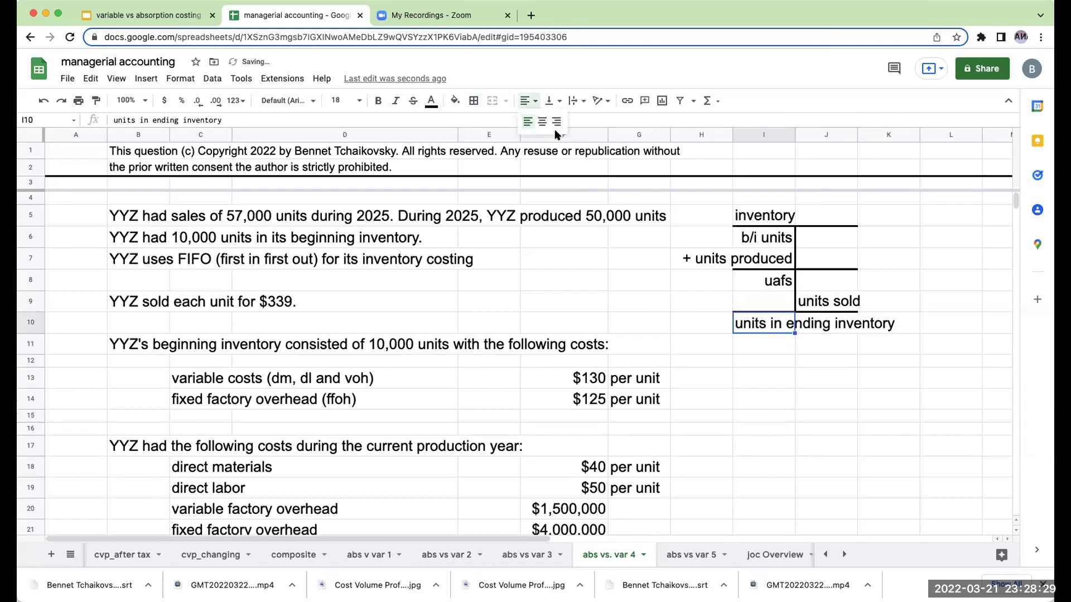
{"action": "left_click", "coordinate": [556, 124]}
Step: Enter 10000 in L6 and label it "b/i" in M6
{"action": "left_click", "coordinate": [923, 241]}
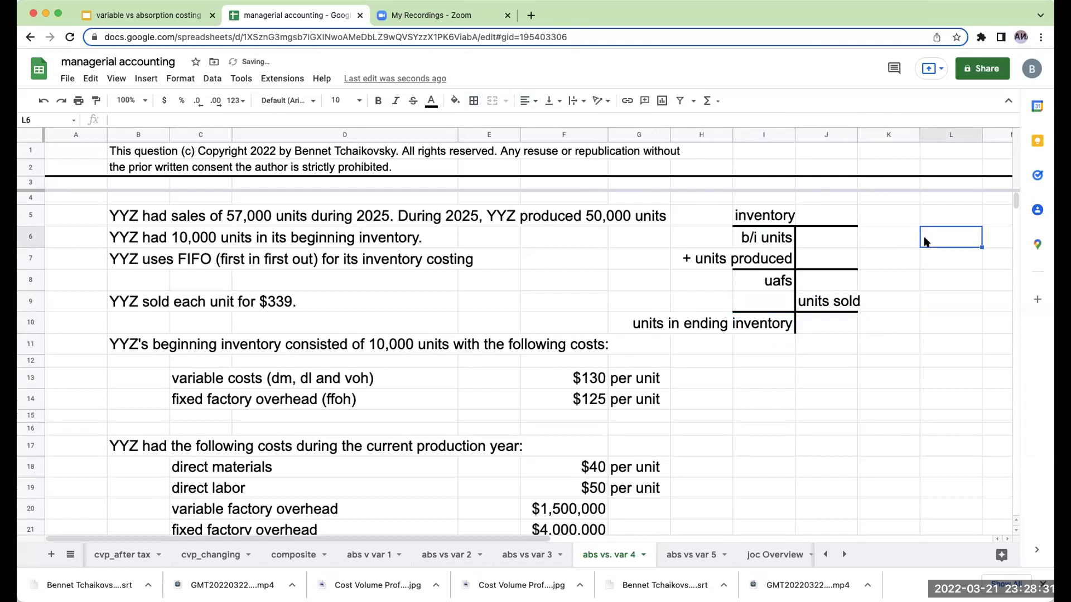
{"action": "type", "text": "10000"}
{"action": "key", "text": "Return"}
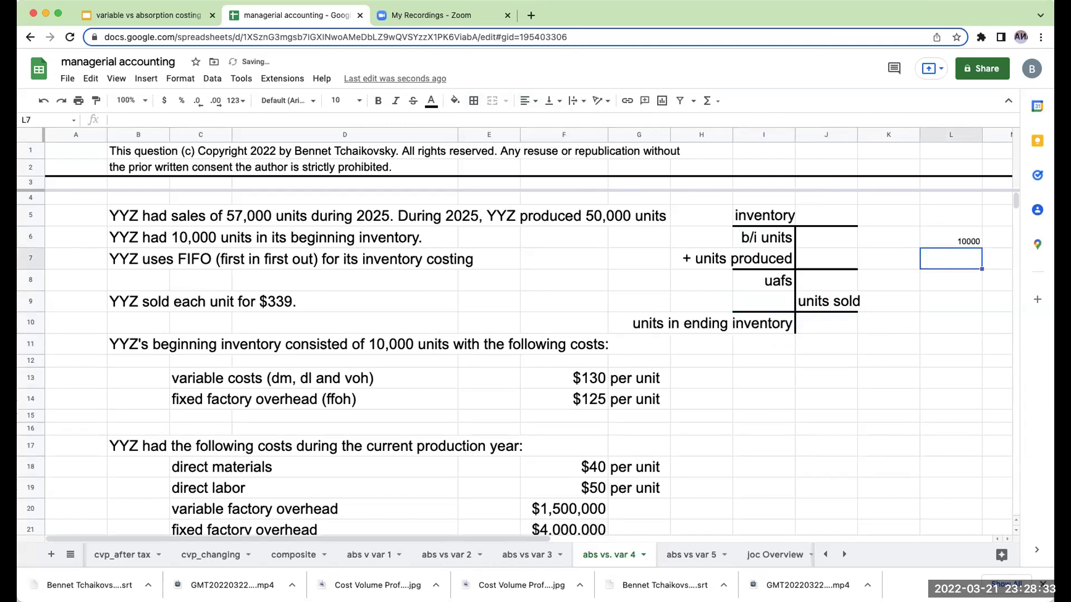
{"action": "key", "text": "Up"}
{"action": "key", "text": "Right"}
{"action": "type", "text": "b/i"}
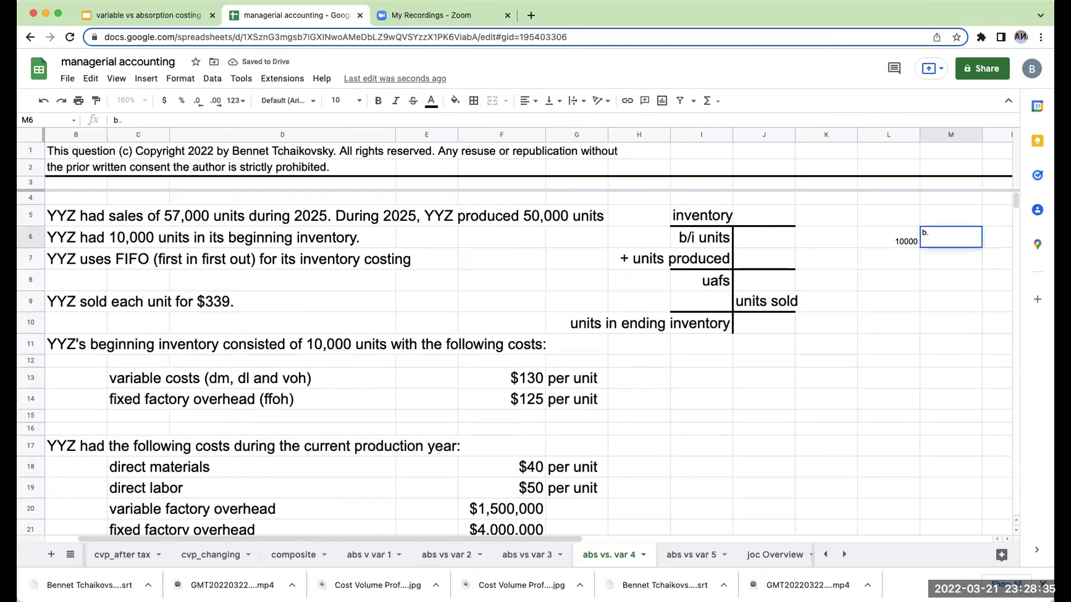
{"action": "key", "text": "Return"}
Step: Enter 50000 in L7 and label it "produced" in M7
{"action": "key", "text": "Left"}
{"action": "type", "text": "50000"}
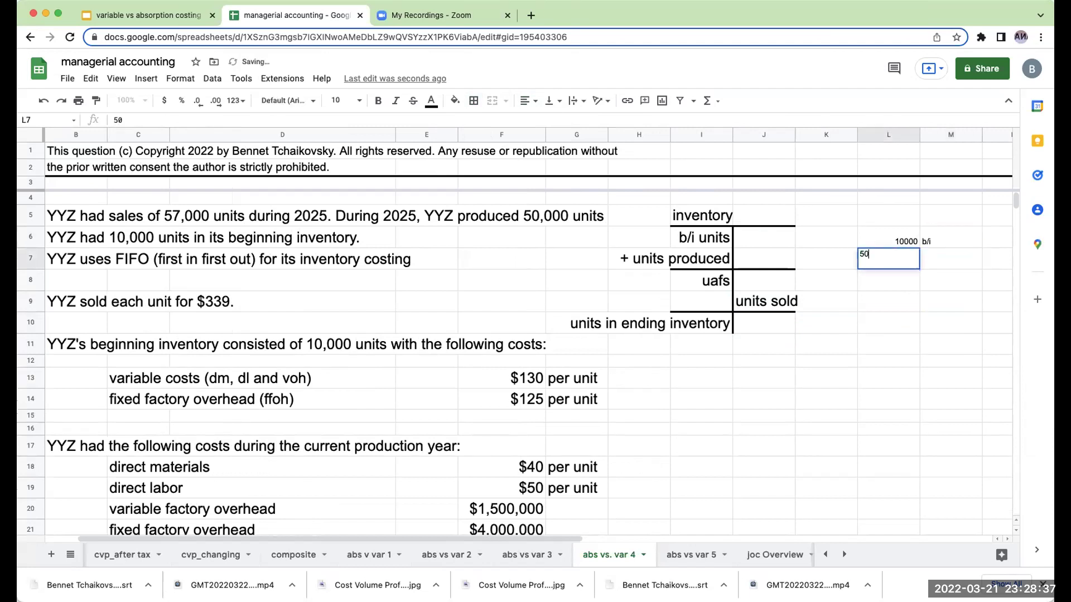
{"action": "key", "text": "Tab"}
{"action": "type", "text": "produced"}
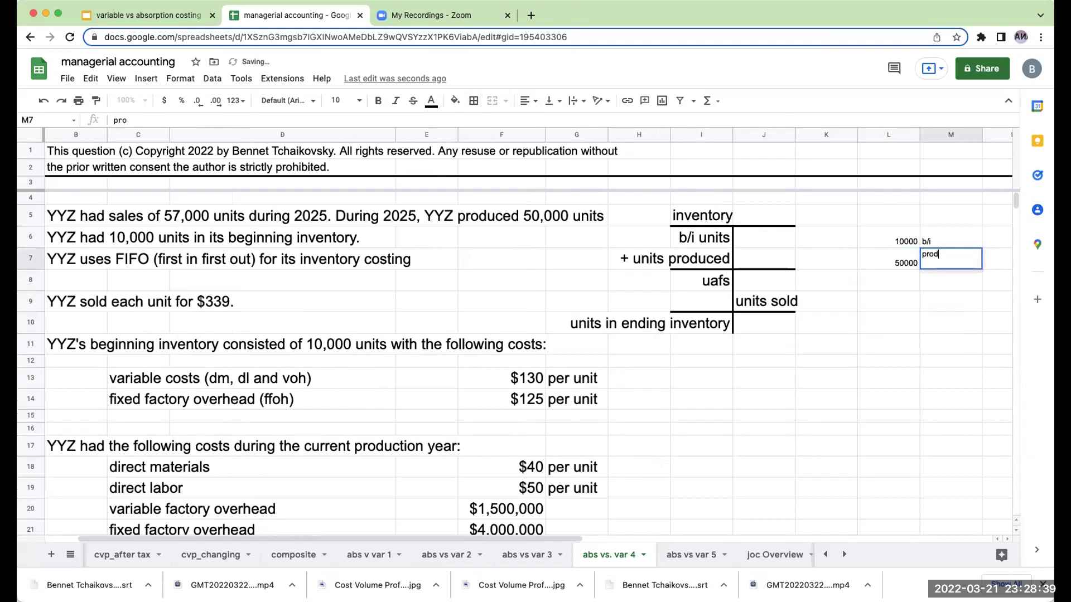
{"action": "key", "text": "Return"}
Step: Label M8 "uafs" and calculate it in L8 as the sum of L6 and L7
{"action": "type", "text": "uafs"}
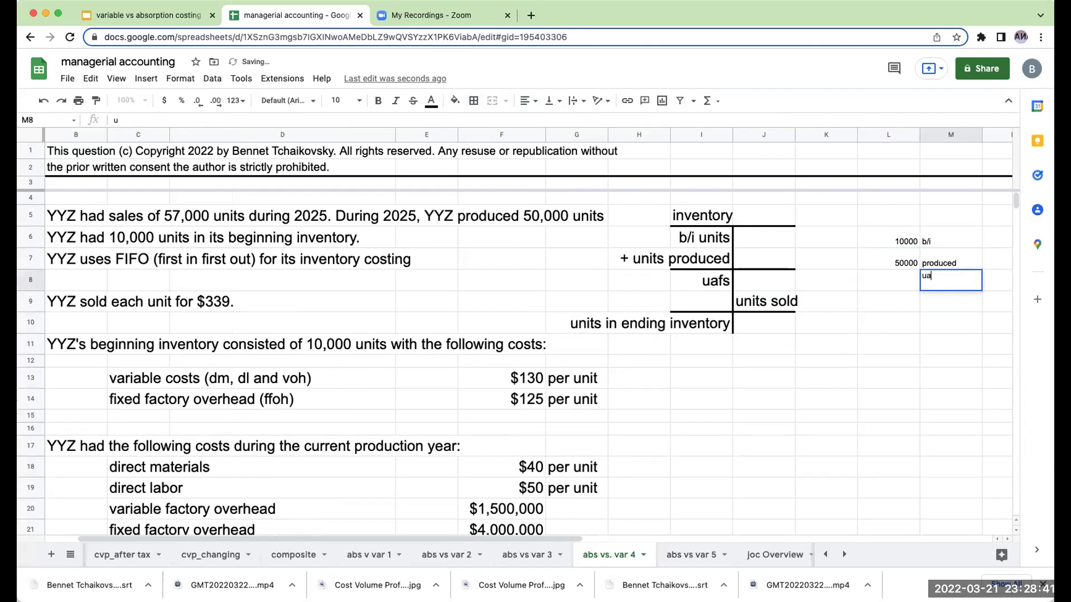
{"action": "key", "text": "Return"}
{"action": "key", "text": "Up"}
{"action": "key", "text": "Left"}
{"action": "type", "text": "="}
{"action": "key", "text": "Up"}
{"action": "key", "text": "Up"}
{"action": "type", "text": "+"}
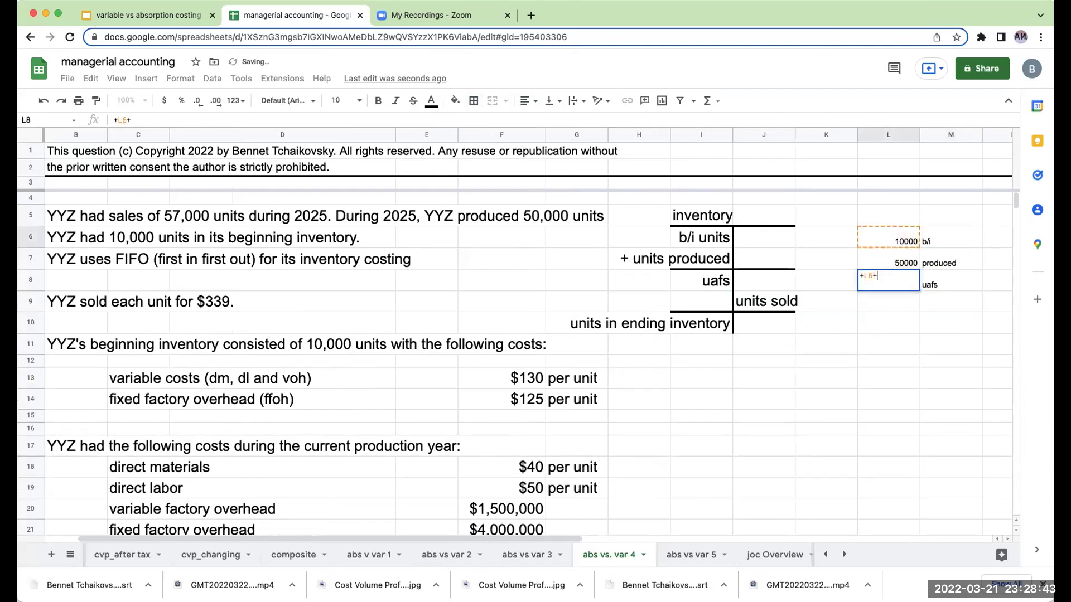
{"action": "key", "text": "Up"}
{"action": "key", "text": "Return"}
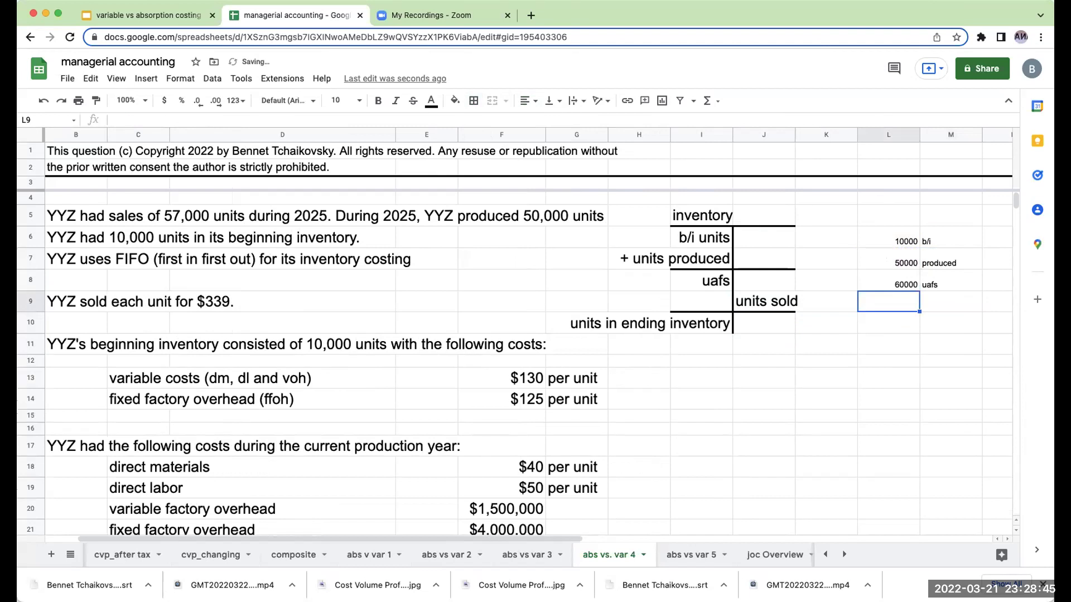
Step: Enter the label "sold" in M9 and 57000 units in L9
{"action": "type", "text": "sold"}
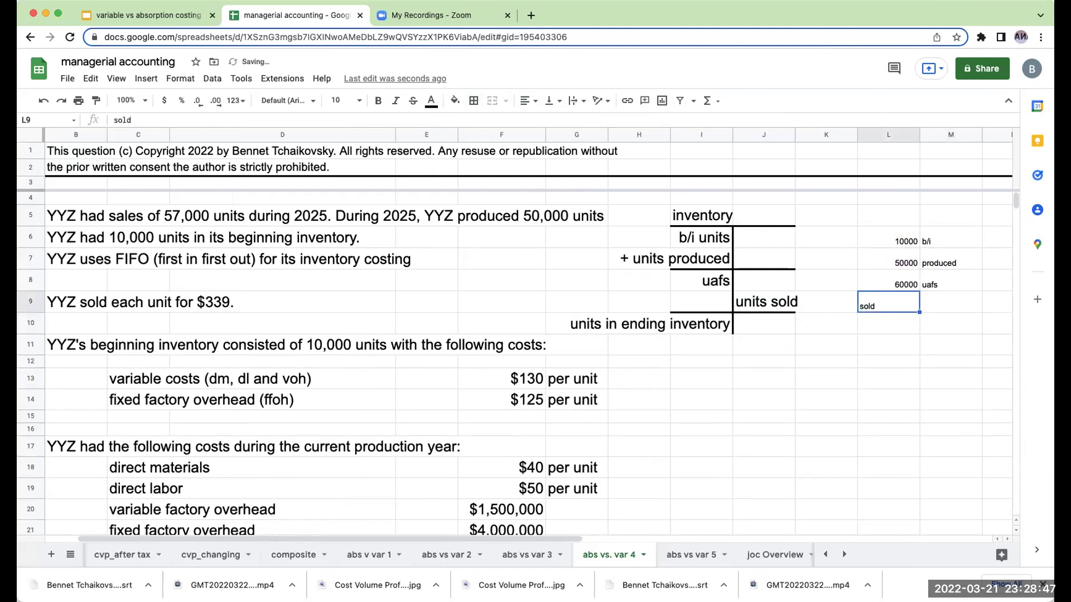
{"action": "key", "text": "BackSpace"}
{"action": "key", "text": "Right"}
{"action": "type", "text": "sold"}
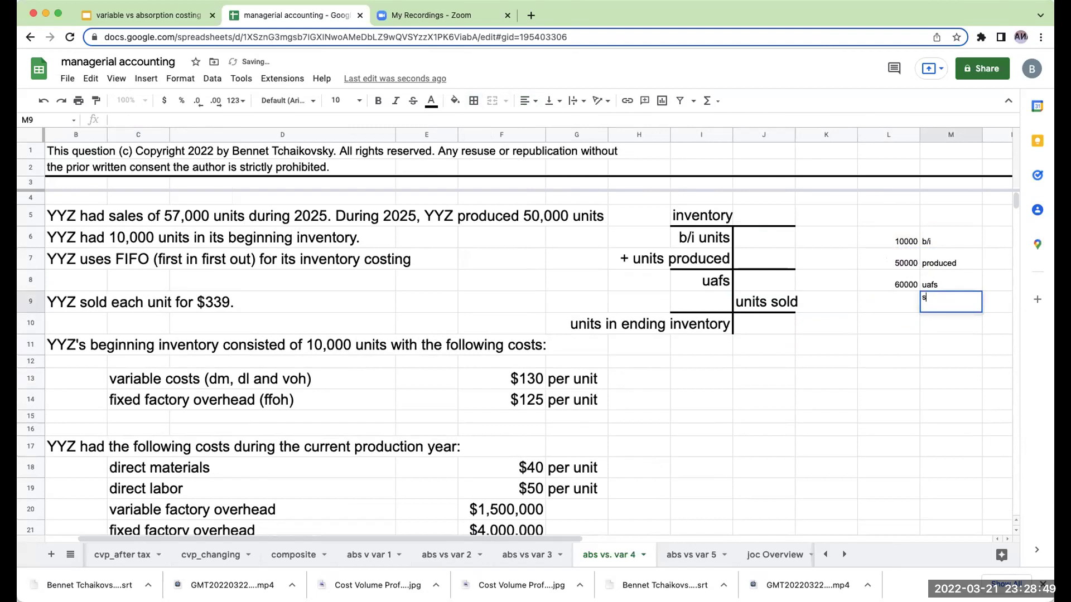
{"action": "key", "text": "Return"}
{"action": "key", "text": "Up"}
{"action": "key", "text": "Left"}
{"action": "type", "text": "57000"}
{"action": "key", "text": "Return"}
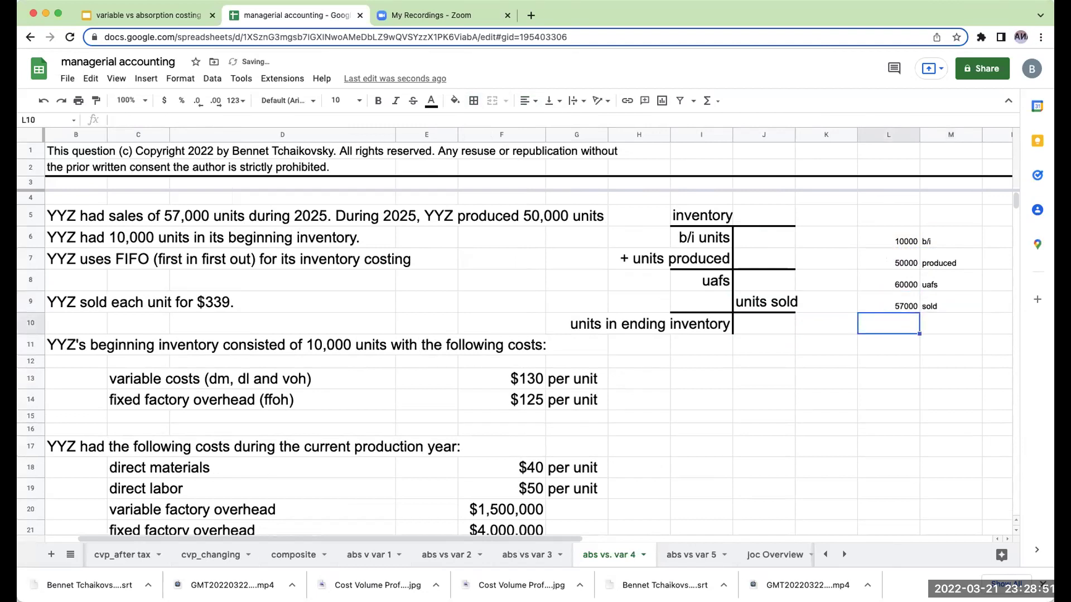
Step: Label M10 "units e/i" and calculate it in L10 as L8 minus L9
{"action": "key", "text": "Right"}
{"action": "type", "text": "u"}
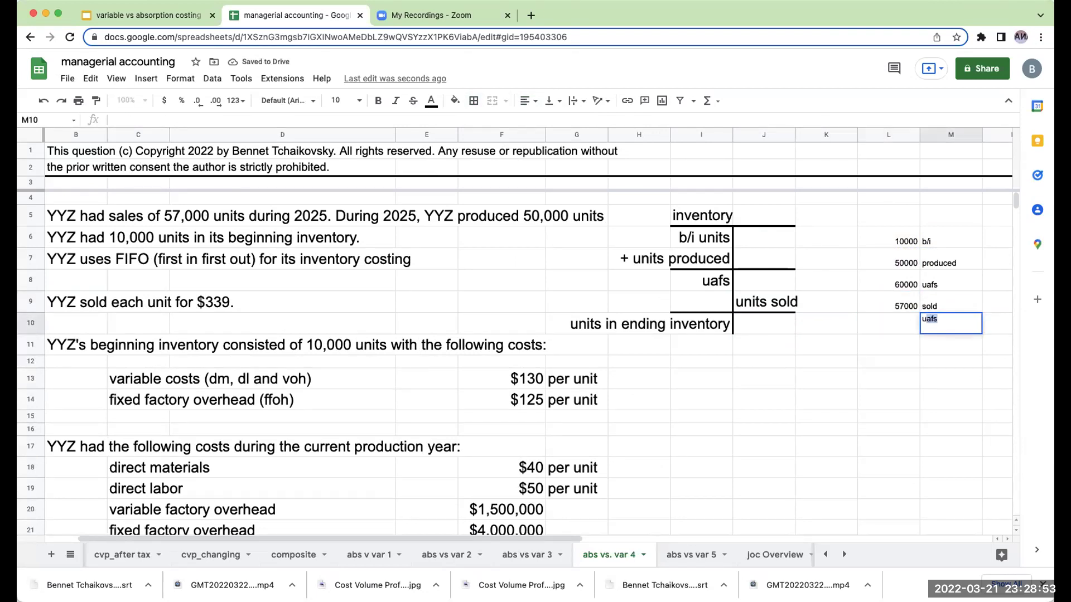
{"action": "type", "text": "nits e/i"}
{"action": "key", "text": "Return"}
{"action": "key", "text": "Up"}
{"action": "key", "text": "Left"}
{"action": "type", "text": "+"}
{"action": "key", "text": "Up"}
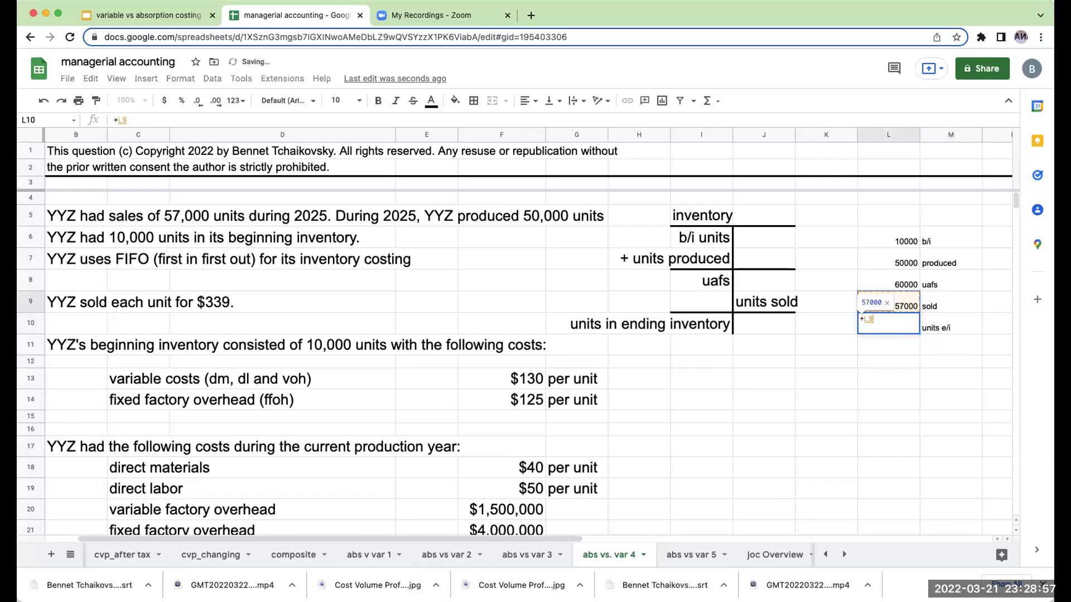
{"action": "key", "text": "Up"}
{"action": "type", "text": "-"}
{"action": "key", "text": "Up"}
{"action": "key", "text": "Return"}
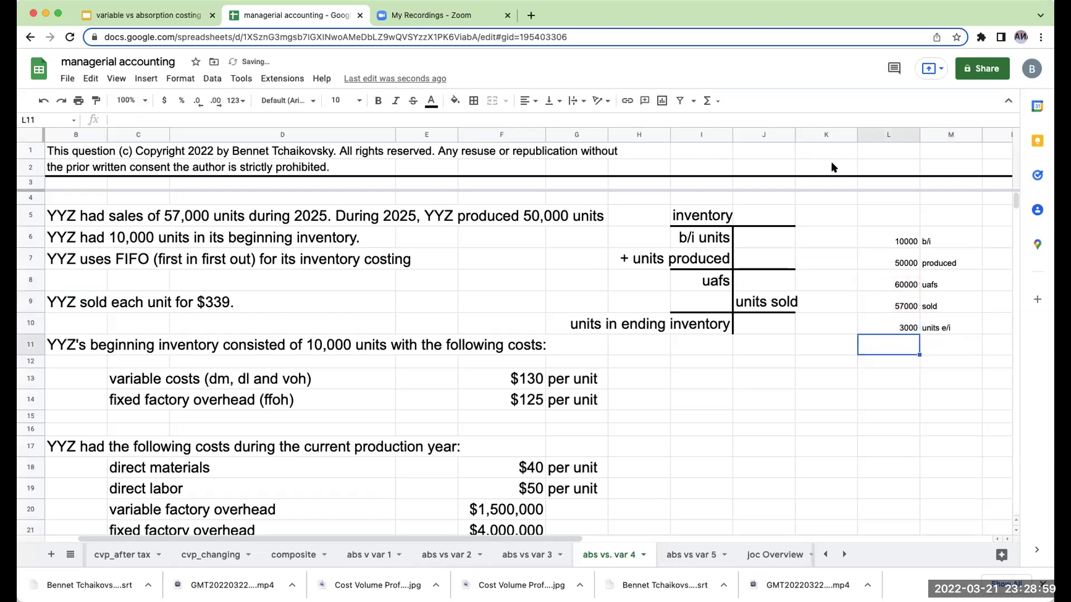
Step: Set the font size of the unit figures and labels in L6:M11 to 14
{"action": "left_click_drag", "start_coordinate": [883, 240], "coordinate": [951, 345]}
{"action": "left_click", "coordinate": [348, 99]}
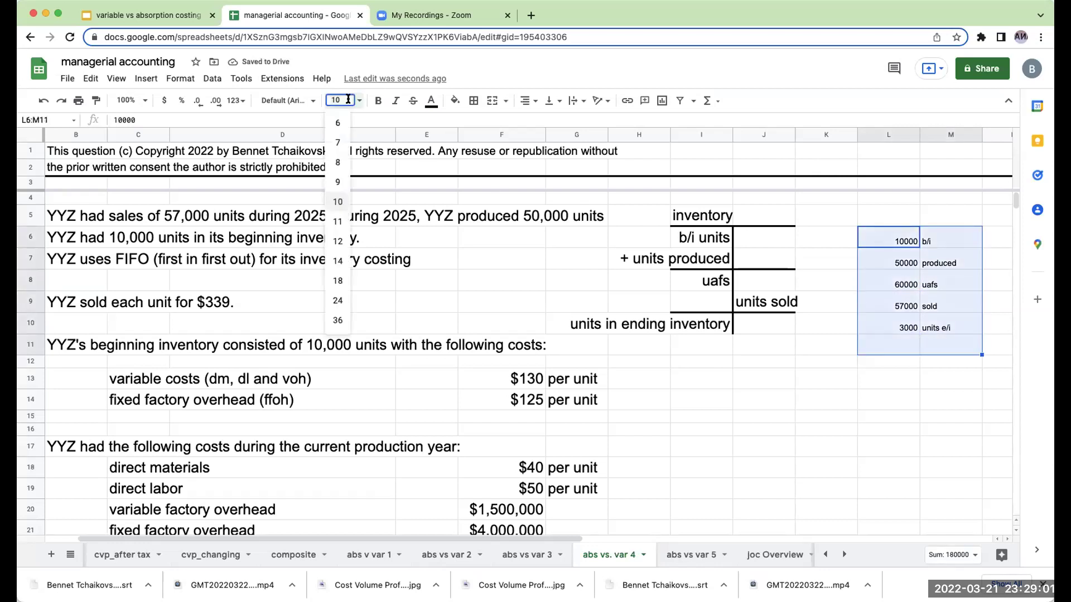
{"action": "left_click", "coordinate": [337, 260]}
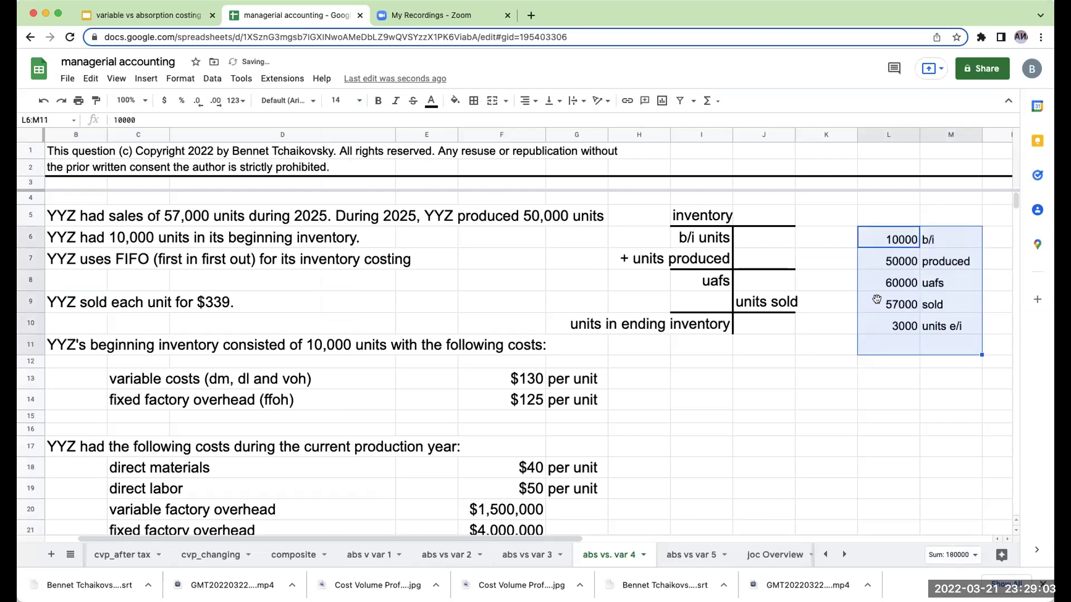
{"action": "left_click", "coordinate": [897, 330]}
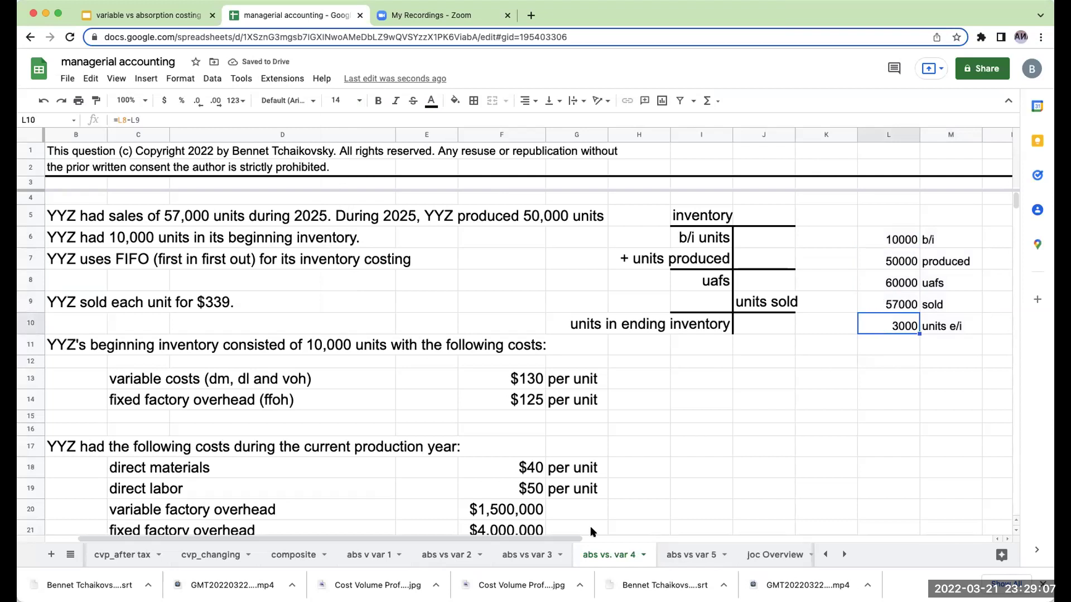
Step: Look at the earlier solutions on sheets abs vs var 3 and abs vs var 2, and return to abs vs. var 4
{"action": "left_click", "coordinate": [530, 561]}
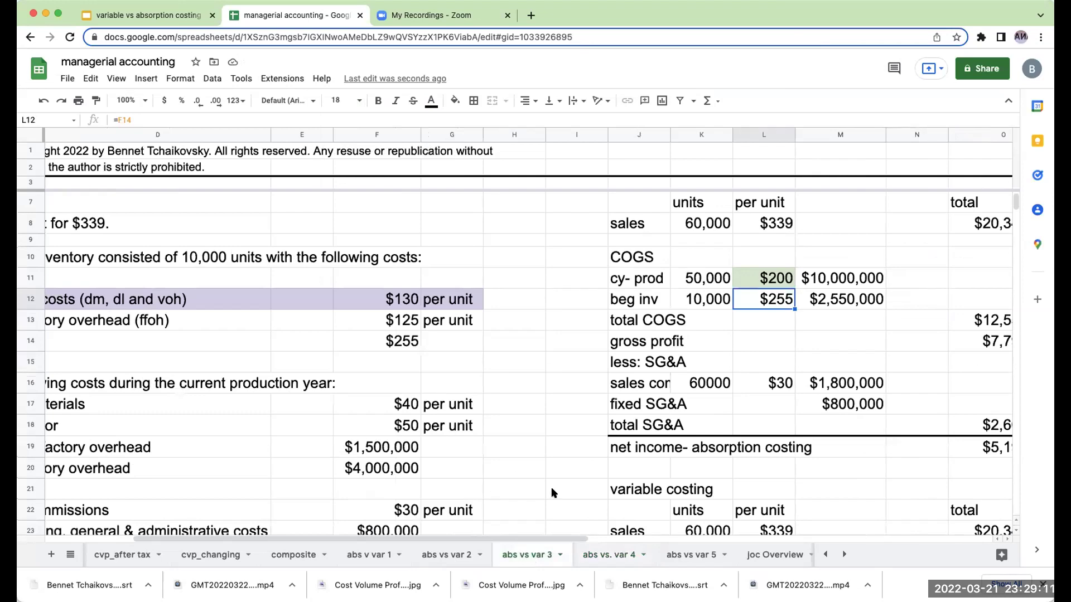
{"action": "left_click", "coordinate": [450, 558]}
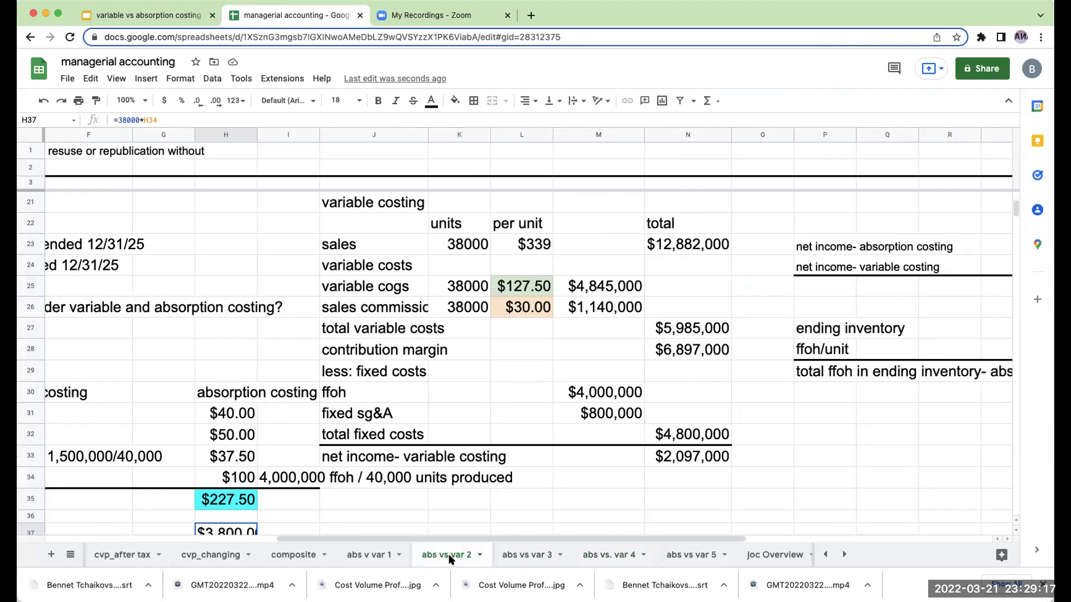
{"action": "left_click", "coordinate": [596, 558]}
{"action": "left_click", "coordinate": [879, 350]}
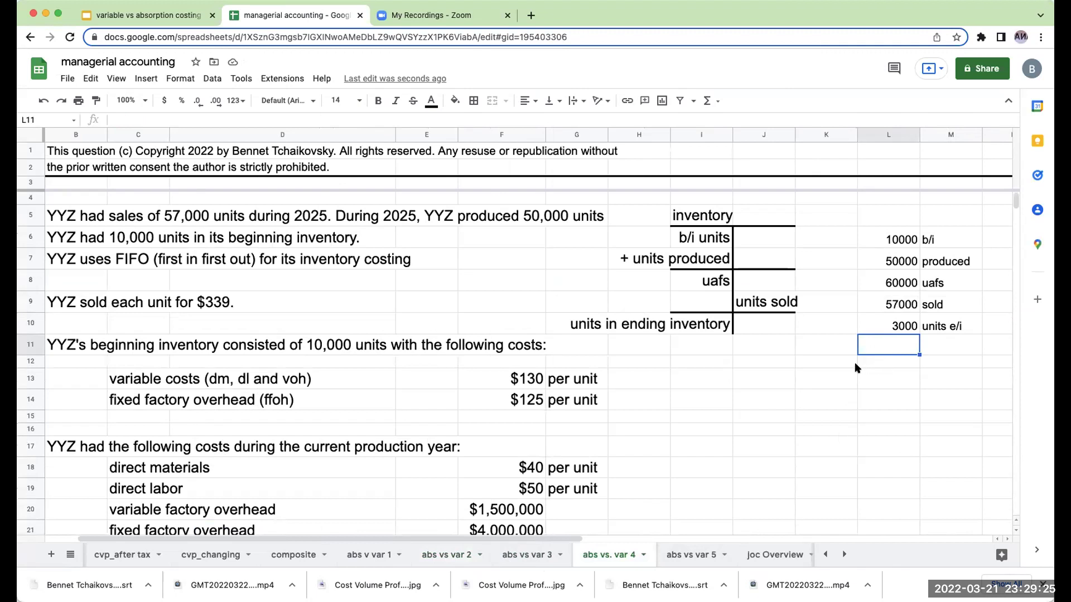
Step: Review the YYZ cost data and the requirements listed below it, down to the net income difference question in row 33
{"action": "scroll", "coordinate": [730, 401], "scroll_direction": "down", "scroll_amount": 2}
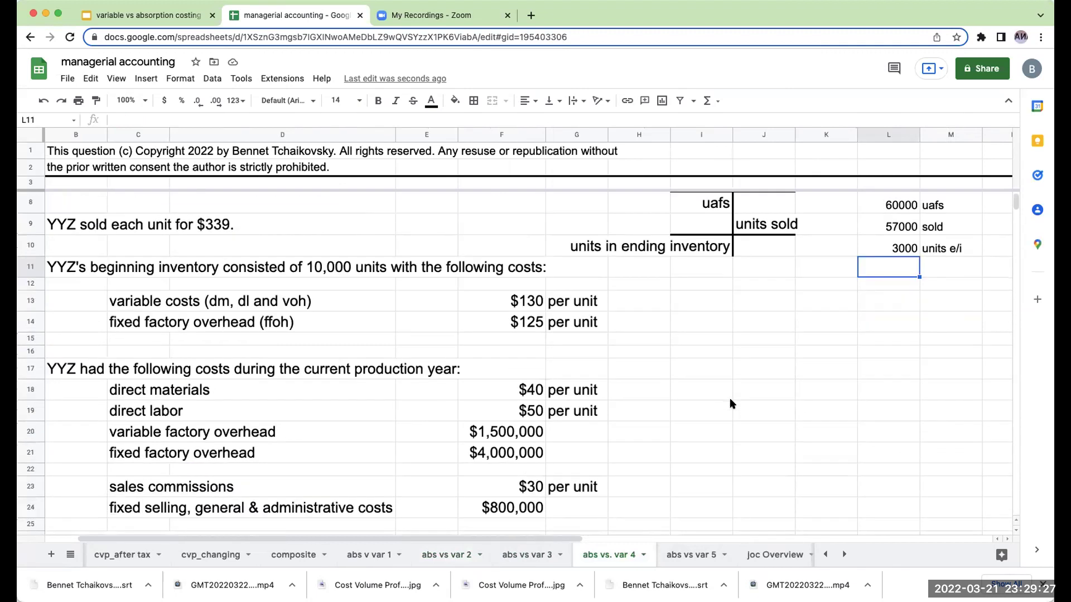
{"action": "scroll", "coordinate": [732, 405], "scroll_direction": "up", "scroll_amount": 2}
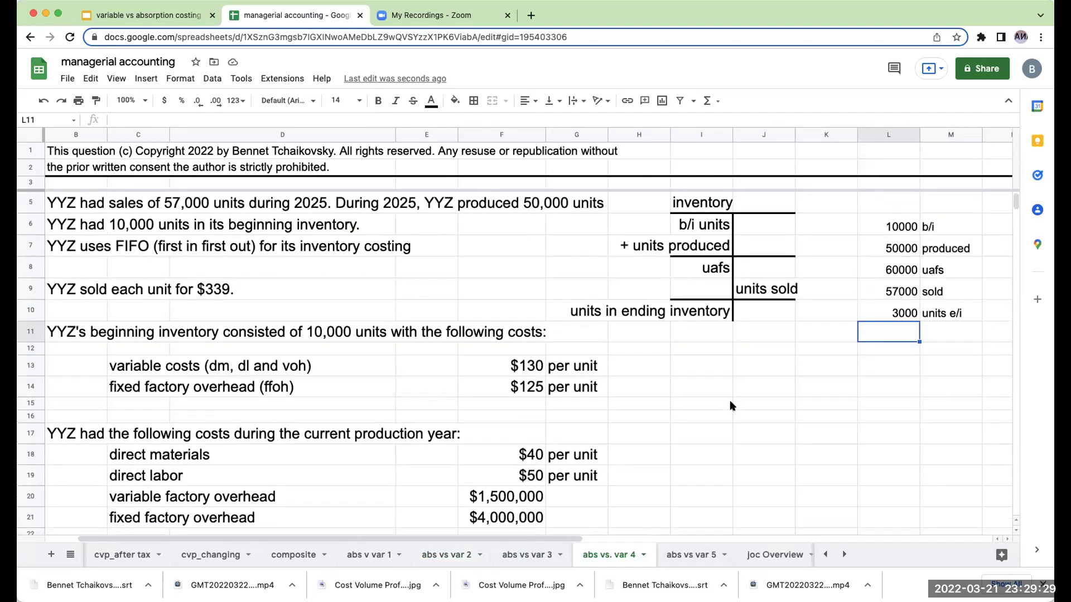
{"action": "scroll", "coordinate": [705, 413], "scroll_direction": "down", "scroll_amount": 2}
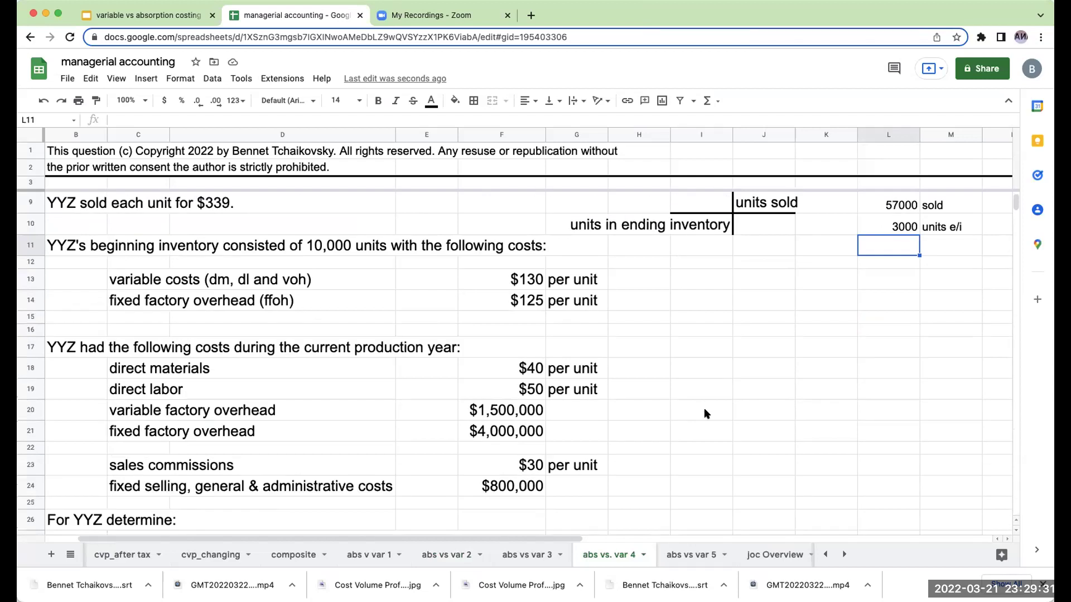
{"action": "scroll", "coordinate": [705, 413], "scroll_direction": "down", "scroll_amount": 6}
{"action": "left_click", "coordinate": [179, 386]}
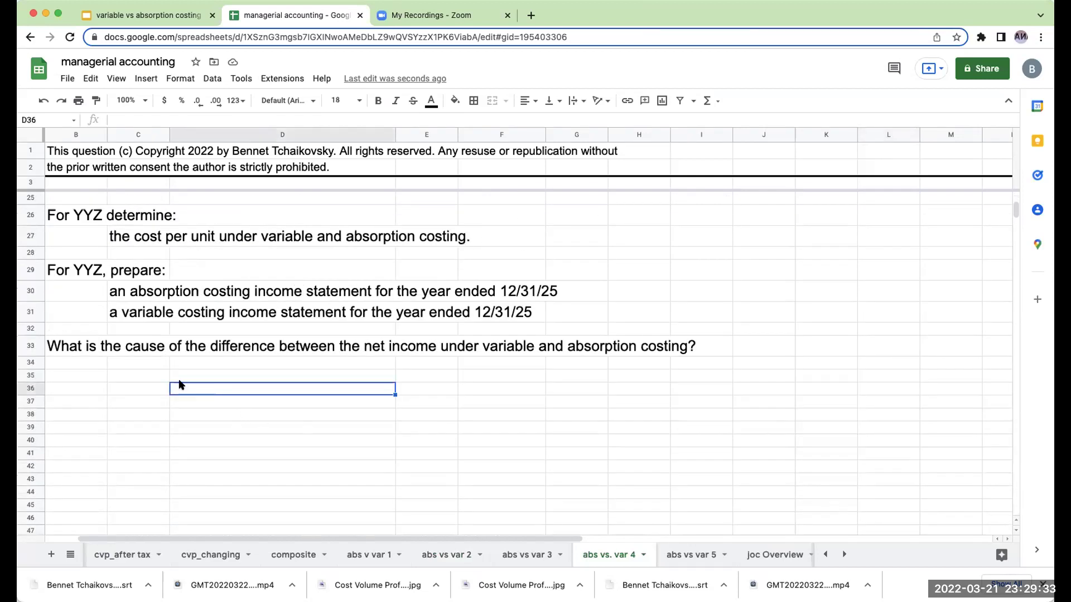
{"action": "left_click", "coordinate": [157, 376]}
{"action": "scroll", "coordinate": [251, 370], "scroll_direction": "up", "scroll_amount": 1}
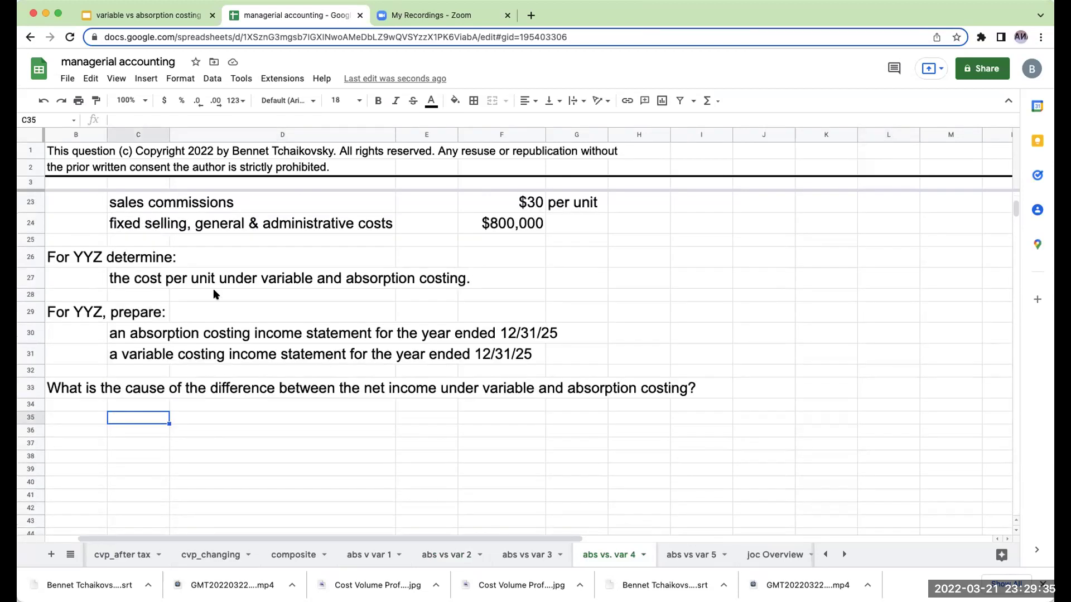
{"action": "scroll", "coordinate": [258, 394], "scroll_direction": "up", "scroll_amount": 3}
{"action": "scroll", "coordinate": [260, 396], "scroll_direction": "down", "scroll_amount": 1}
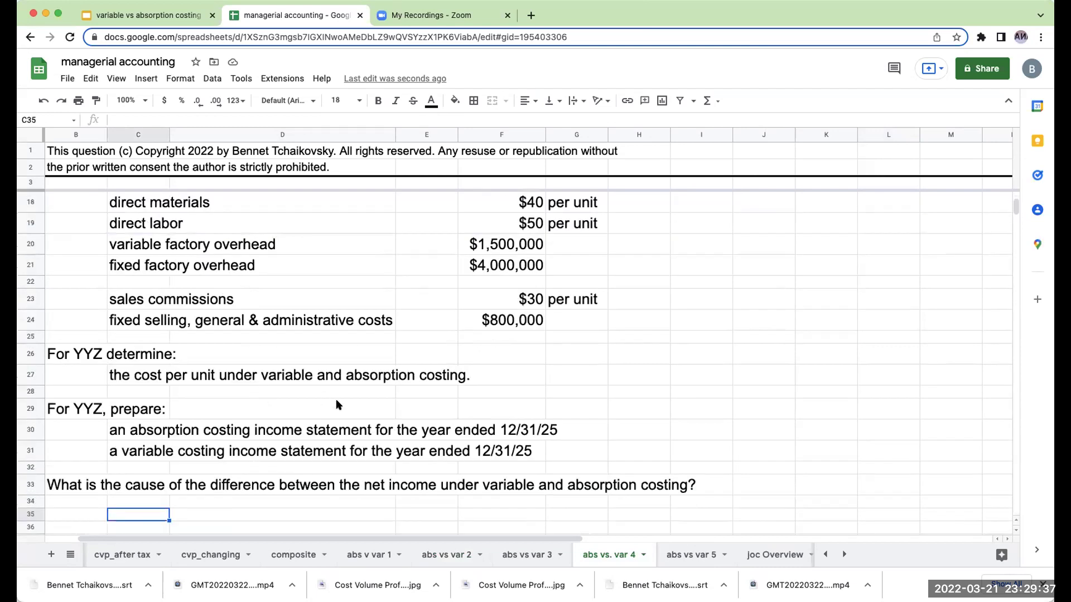
{"action": "scroll", "coordinate": [339, 405], "scroll_direction": "down", "scroll_amount": 4}
{"action": "left_click", "coordinate": [272, 446]}
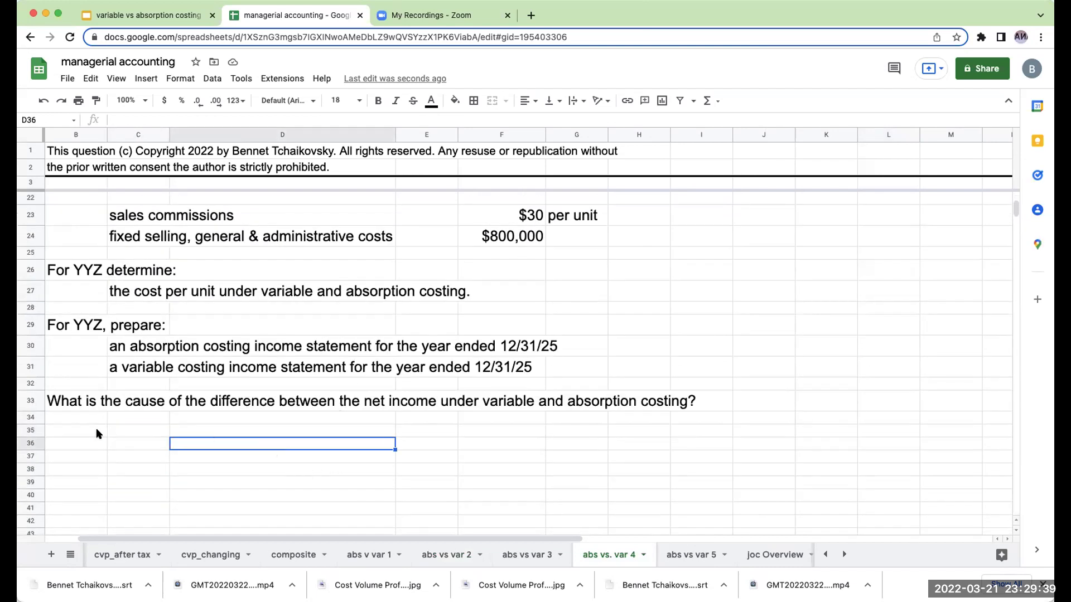
Step: Set the font size of the empty work area B35:K49 below the requirements to 18
{"action": "left_click_drag", "start_coordinate": [96, 432], "coordinate": [837, 524]}
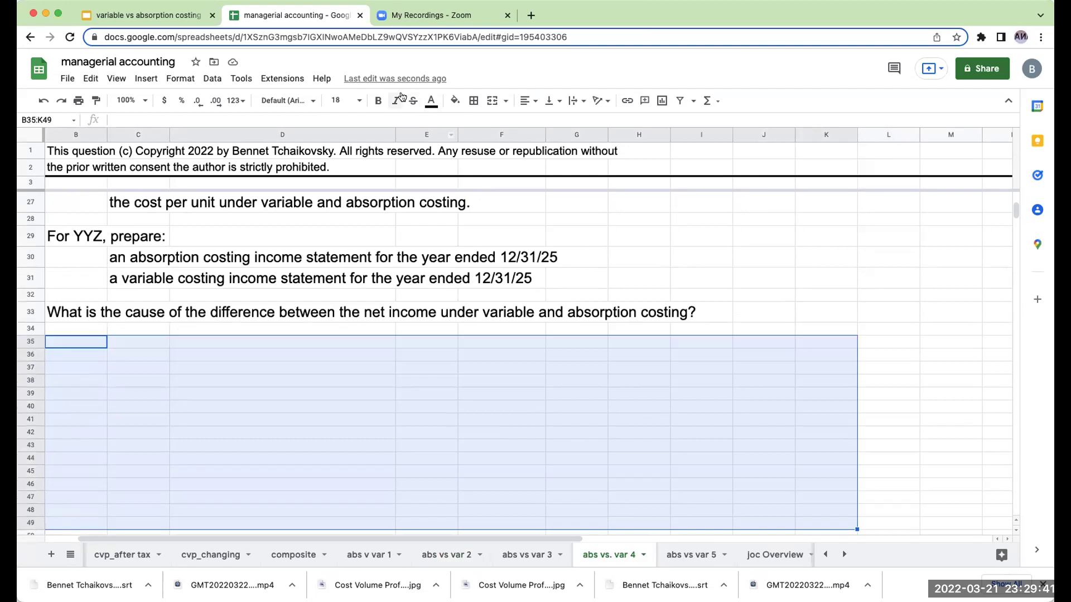
{"action": "left_click", "coordinate": [338, 101]}
{"action": "left_click", "coordinate": [337, 283]}
{"action": "left_click", "coordinate": [322, 330]}
Step: Enter the column heading "variable" in D35 for the cost per unit table
{"action": "left_click", "coordinate": [366, 356]}
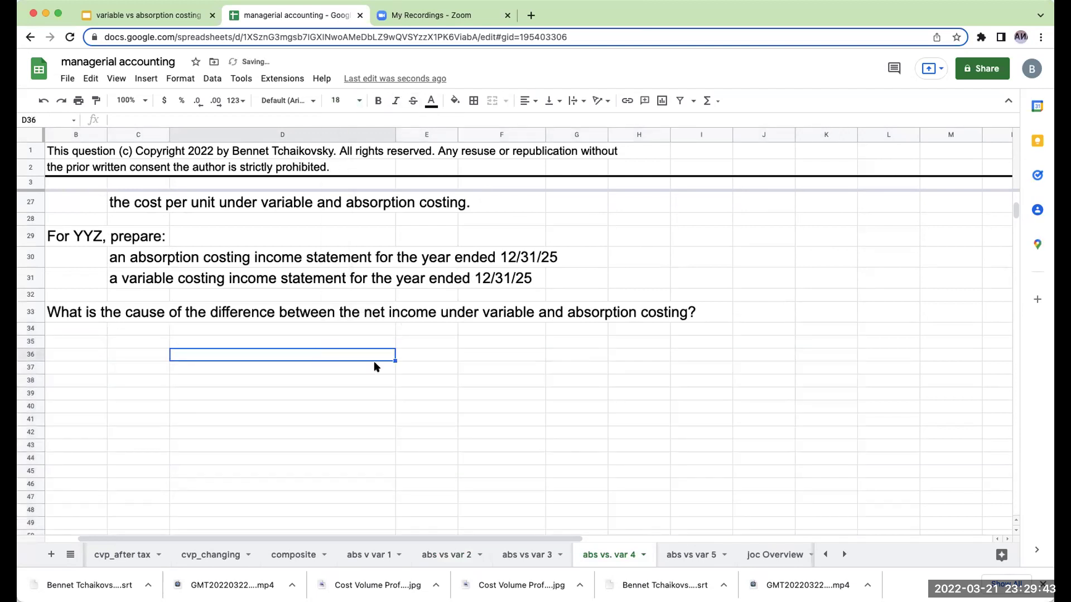
{"action": "key", "text": "Up"}
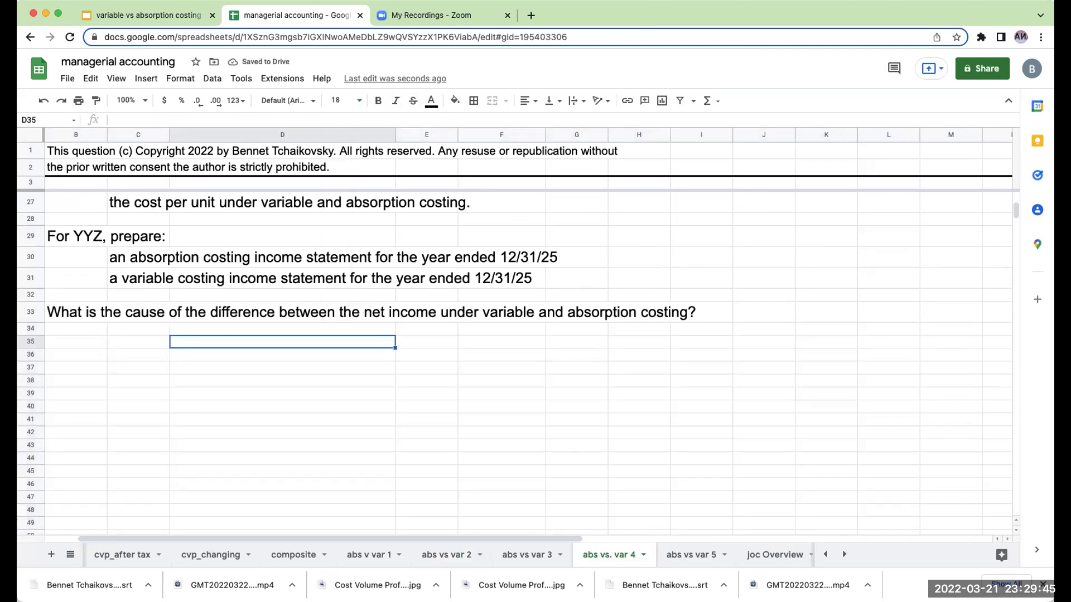
{"action": "type", "text": "variable"}
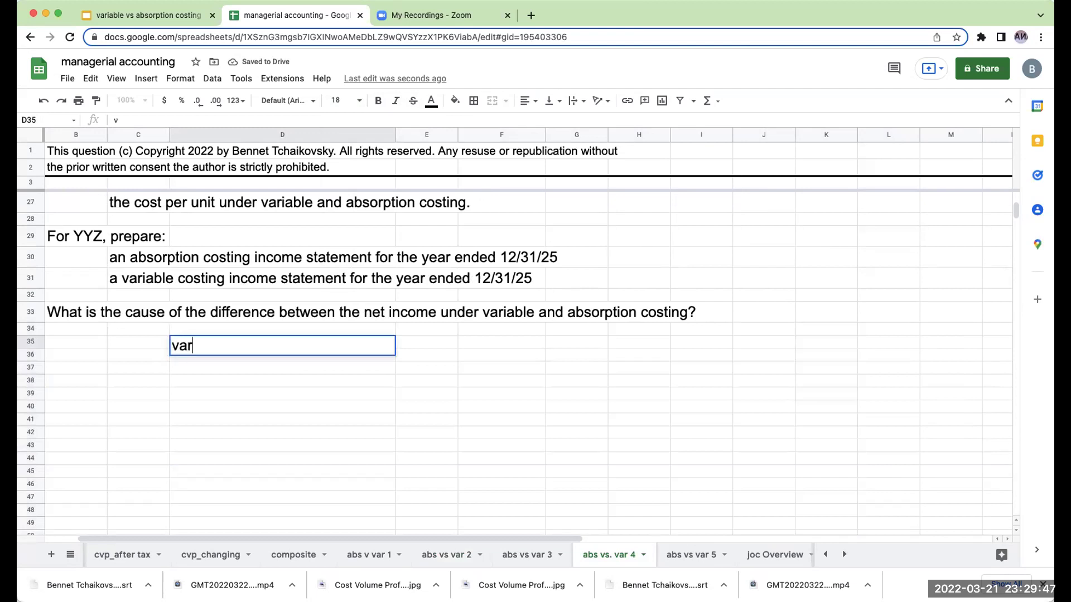
{"action": "key", "text": "Return"}
Step: Enter the row labels dm, dl, voh and ffoh in C36:C39, with N/A in D39 for ffoh under variable costing
{"action": "key", "text": "Left"}
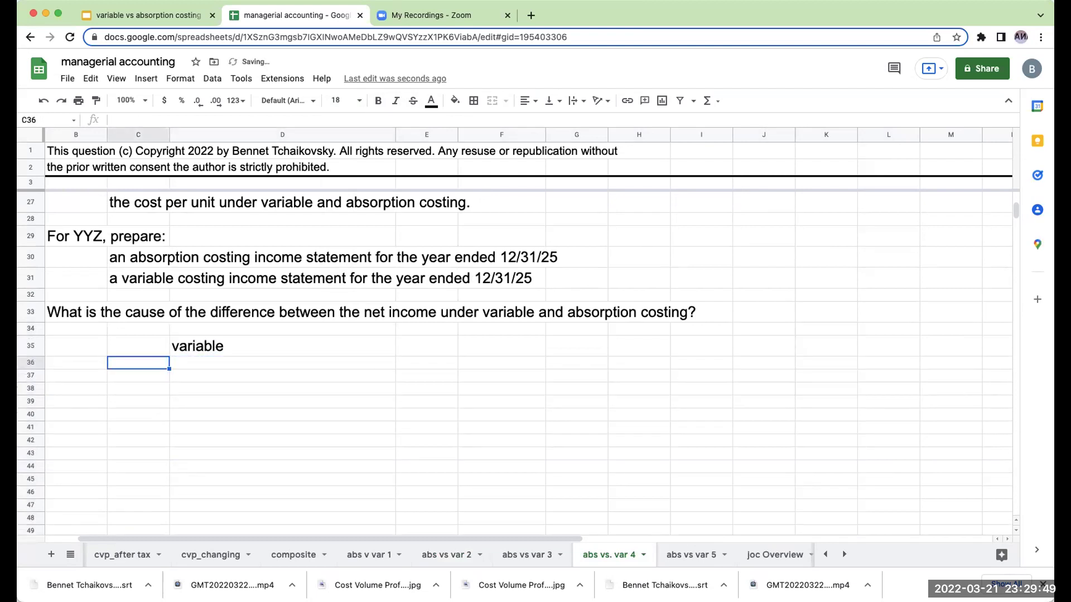
{"action": "type", "text": "dm"}
{"action": "key", "text": "Return"}
{"action": "type", "text": "dl"}
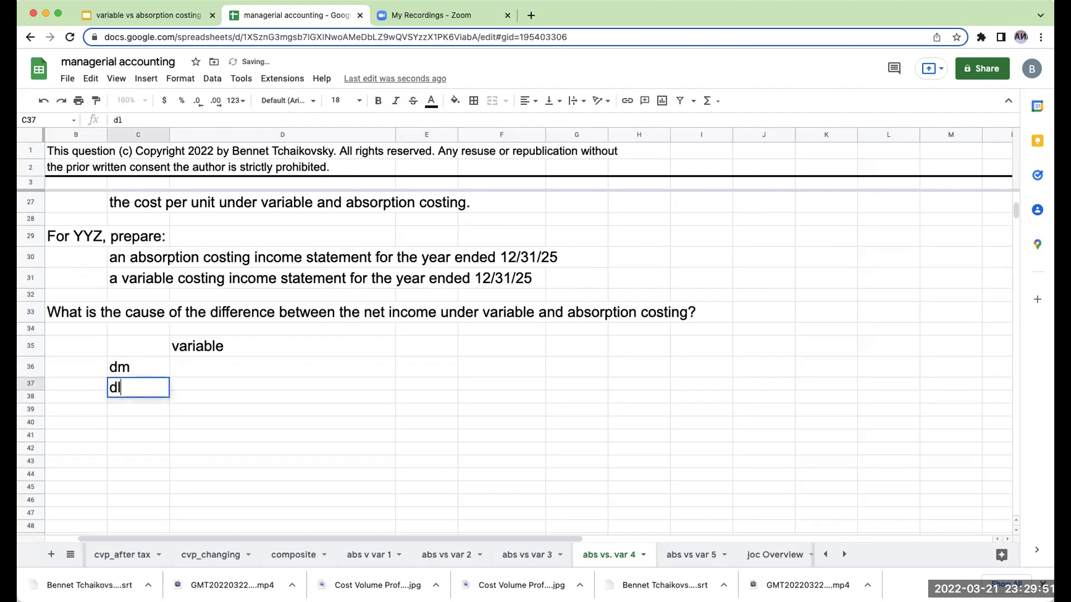
{"action": "key", "text": "Return"}
{"action": "type", "text": "voh"}
{"action": "key", "text": "Return"}
{"action": "type", "text": "ffoh"}
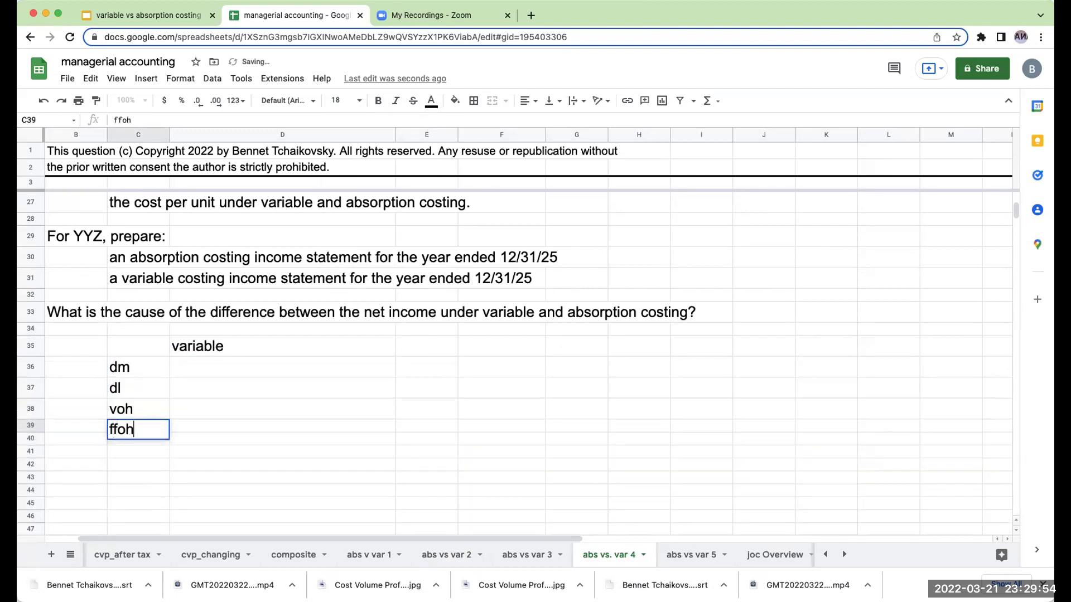
{"action": "key", "text": "Tab"}
{"action": "type", "text": "N/A"}
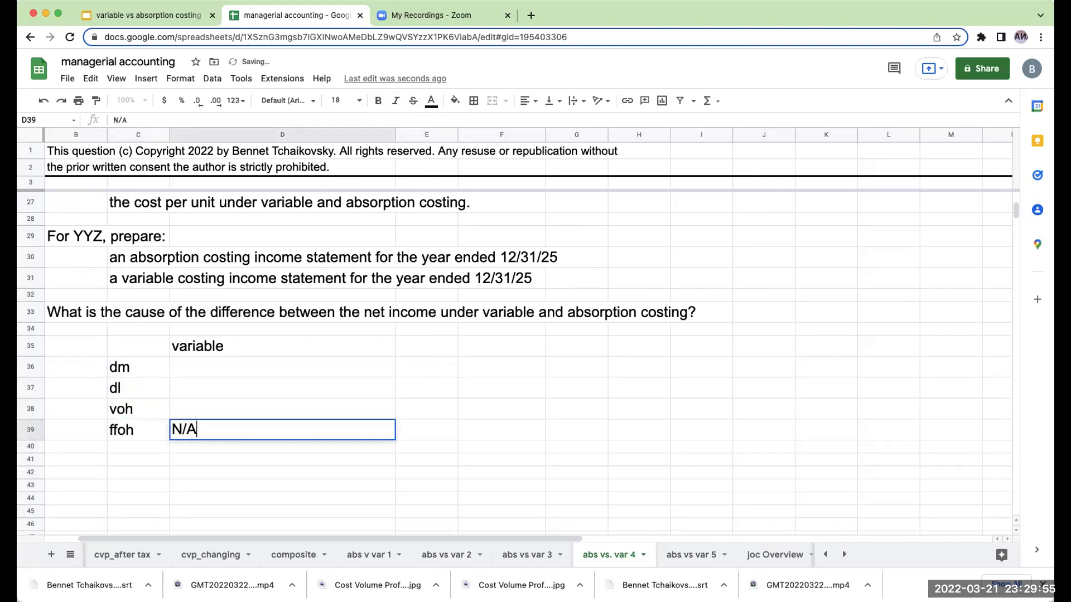
Step: Link D36, the dm cost under variable costing, to the direct materials cost in F18
{"action": "key", "text": "Return"}
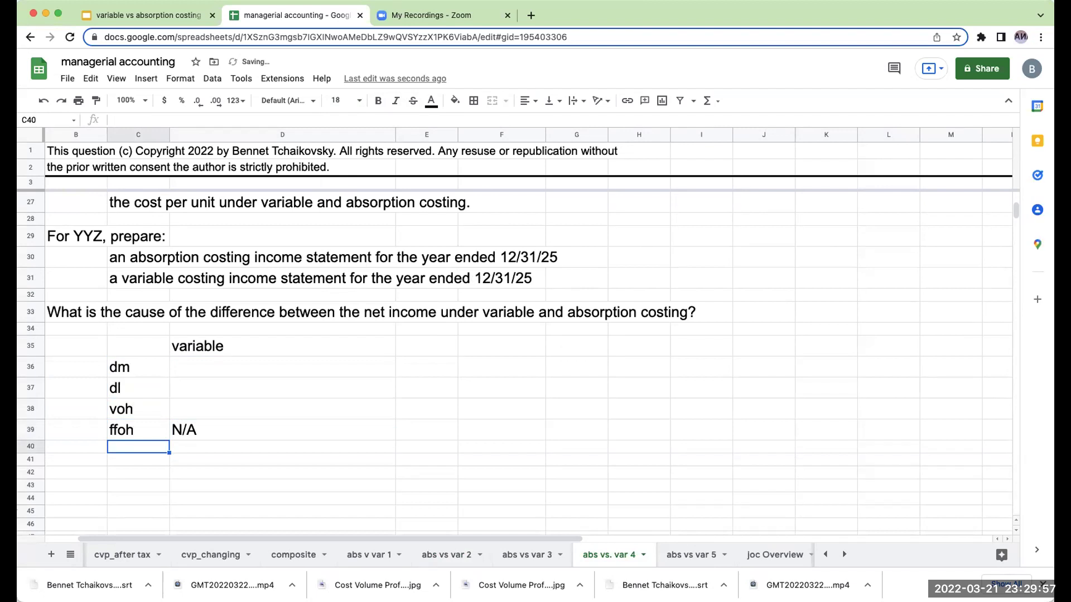
{"action": "key", "text": "Up"}
{"action": "key", "text": "Right"}
{"action": "key", "text": "Right"}
{"action": "key", "text": "Up"}
{"action": "key", "text": "Up"}
{"action": "key", "text": "Up"}
{"action": "key", "text": "Left"}
{"action": "type", "text": "+"}
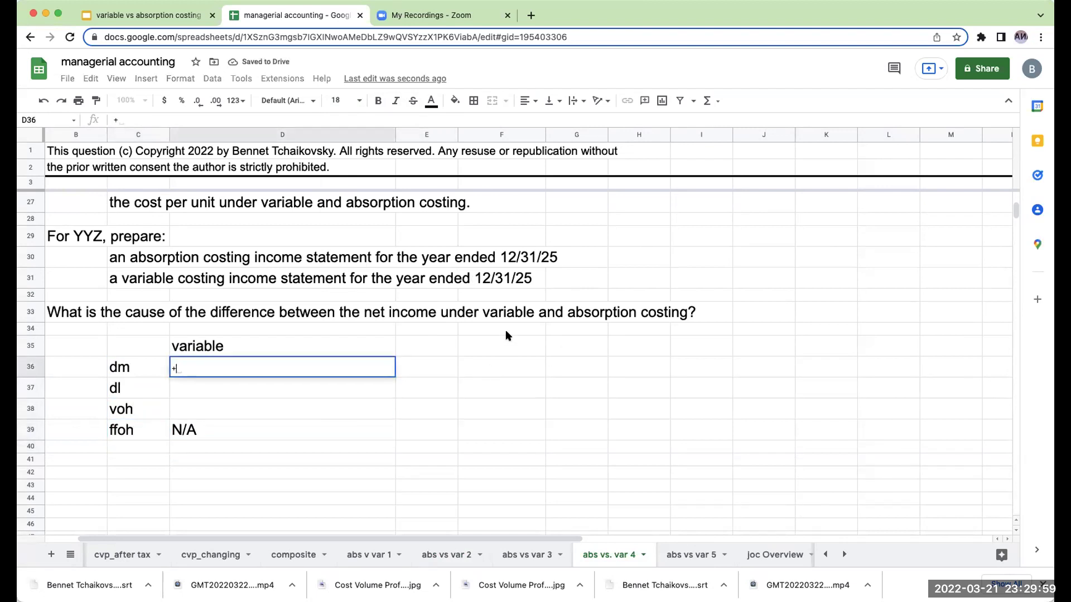
{"action": "scroll", "coordinate": [505, 329], "scroll_direction": "up", "scroll_amount": 5}
{"action": "left_click", "coordinate": [528, 203]}
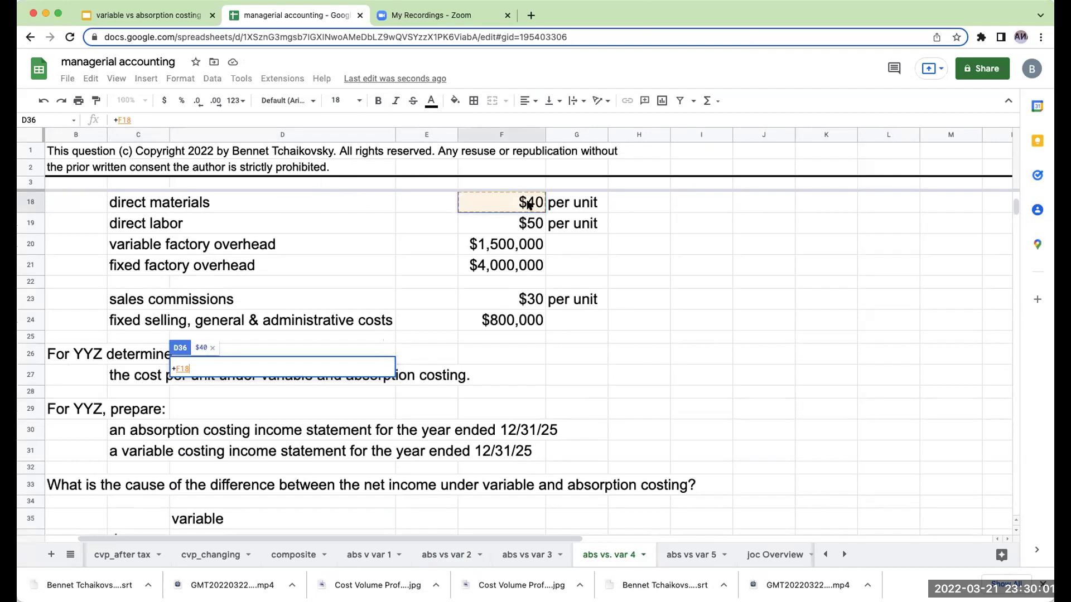
{"action": "key", "text": "Return"}
Step: Copy the dm formula from D36 into D37 for the dl cost
{"action": "key", "text": "Up"}
{"action": "key", "text": "ctrl+c"}
{"action": "key", "text": "Down"}
{"action": "key", "text": "ctrl+v"}
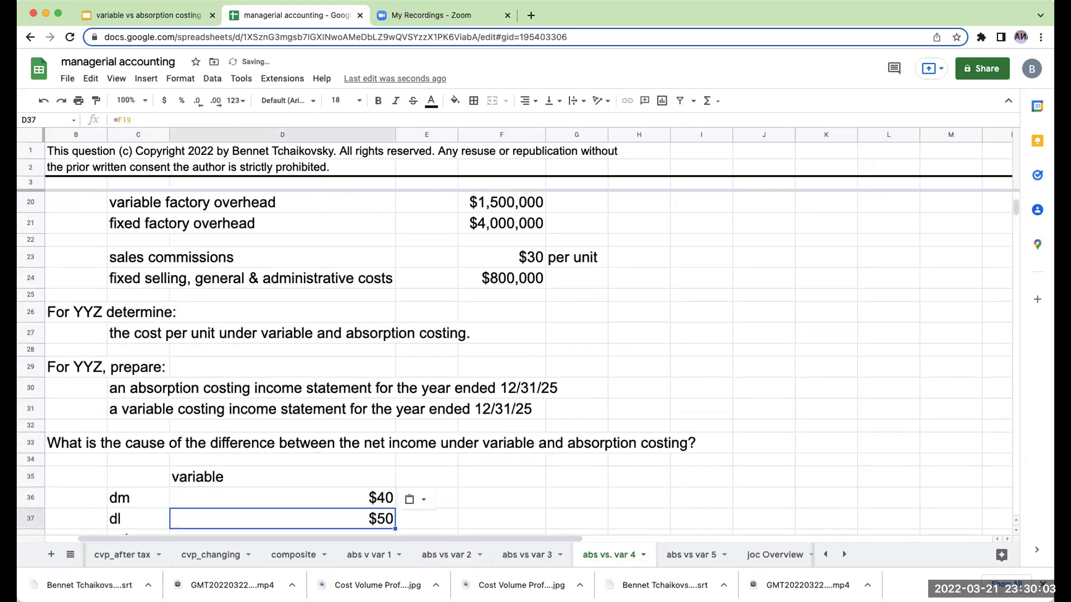
Step: Enter the note "1,500,000/cy prod 50,000u" in E38 beside the voh row
{"action": "key", "text": "Down"}
{"action": "key", "text": "Right"}
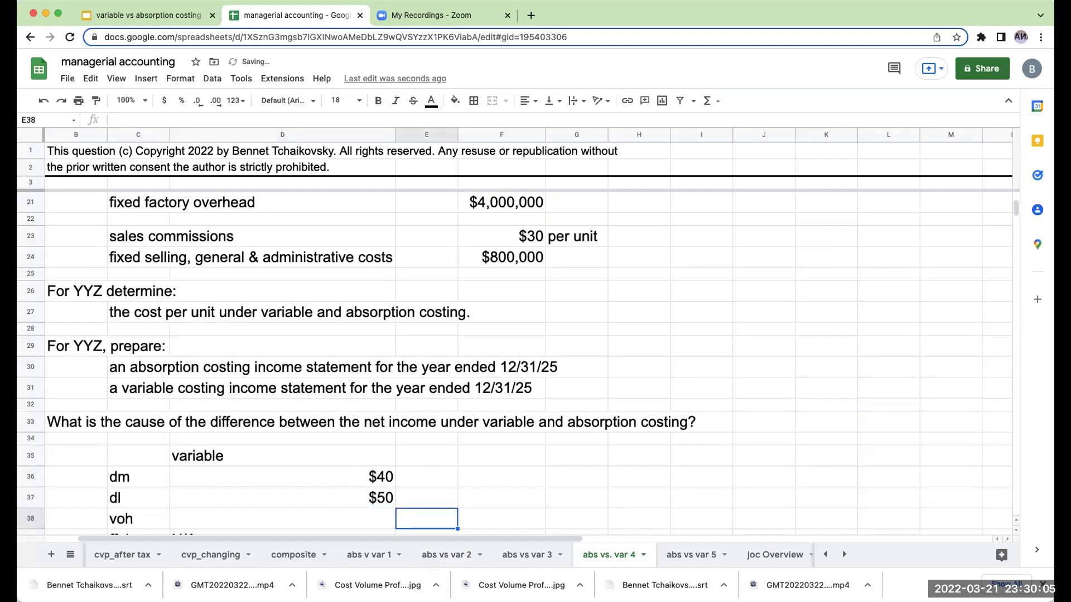
{"action": "type", "text": "15"}
{"action": "key", "text": "BackSpace"}
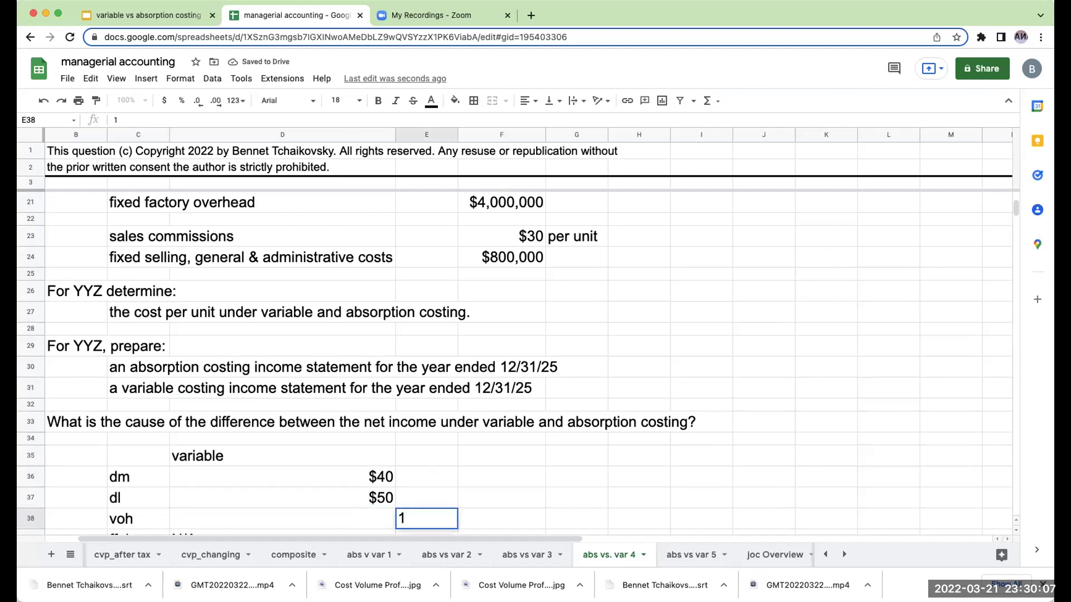
{"action": "type", "text": ",500,000"}
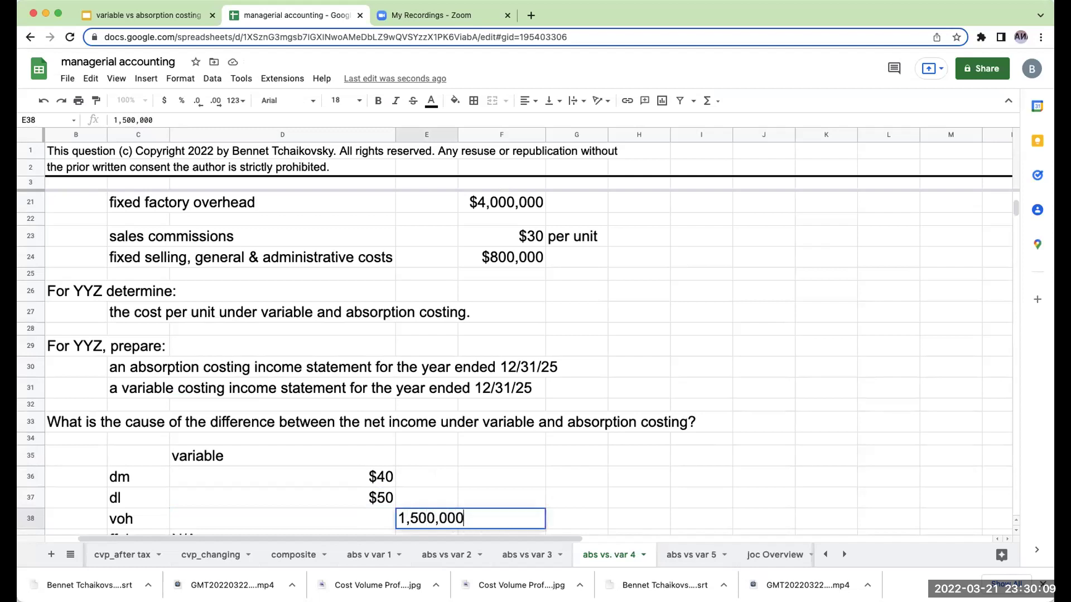
{"action": "type", "text": "/cy prod 50"}
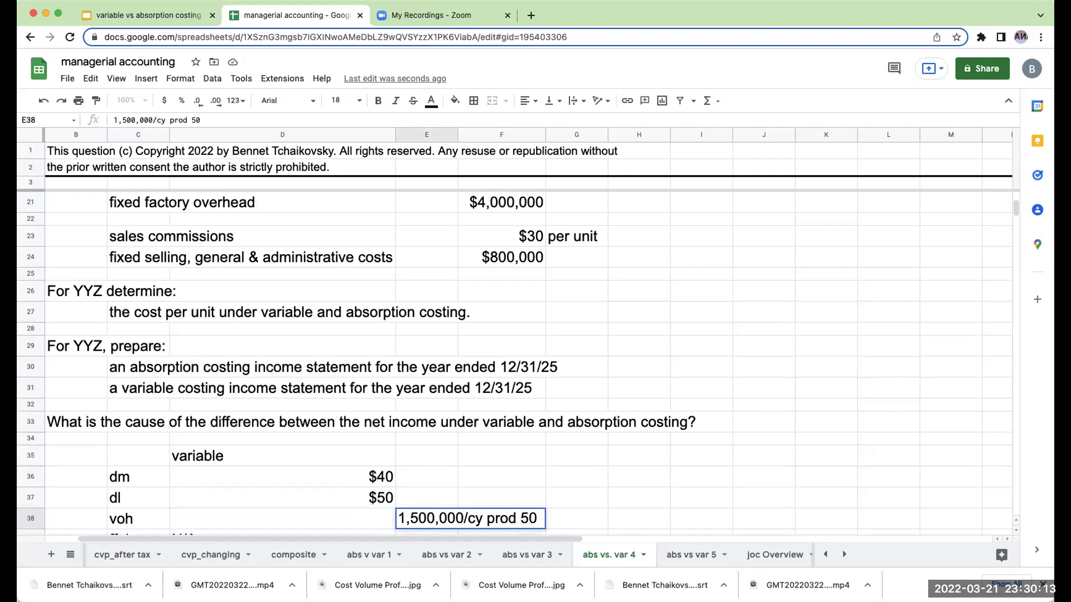
{"action": "type", "text": ",000u"}
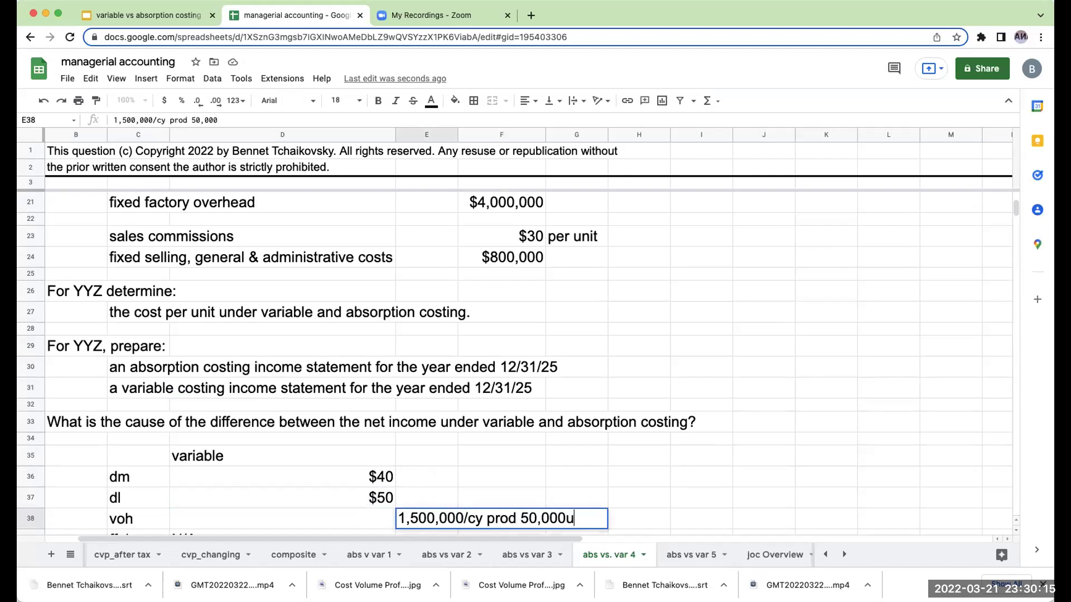
{"action": "key", "text": "Return"}
Step: Calculate voh per unit in D38 as variable factory overhead F20 divided by 50000
{"action": "key", "text": "Up"}
{"action": "key", "text": "Left"}
{"action": "type", "text": "+"}
{"action": "scroll", "coordinate": [574, 251], "scroll_direction": "up", "scroll_amount": 5}
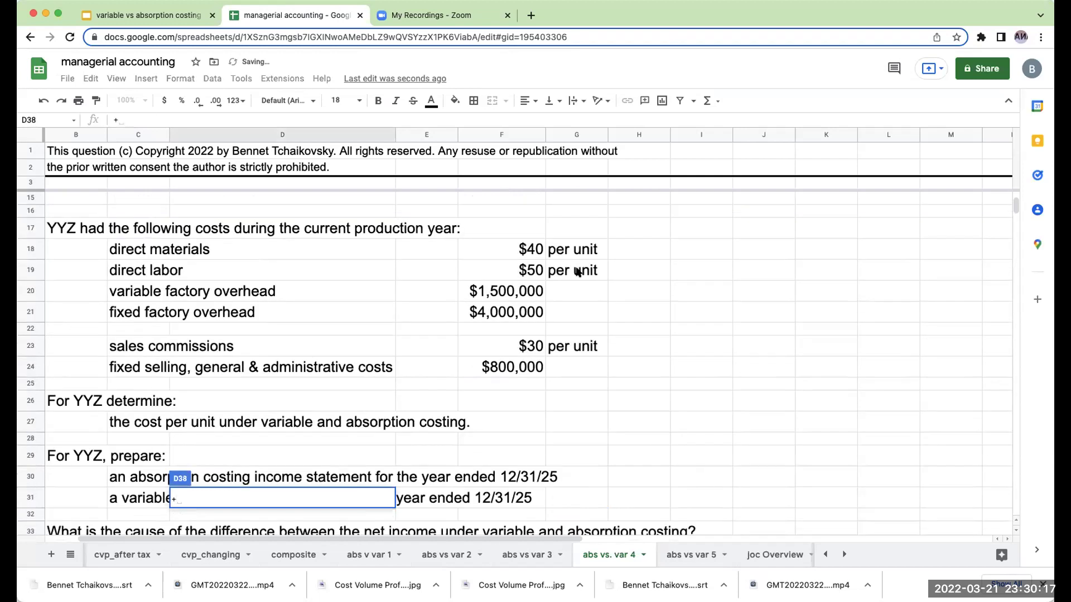
{"action": "left_click", "coordinate": [514, 367]}
{"action": "type", "text": "/50000"}
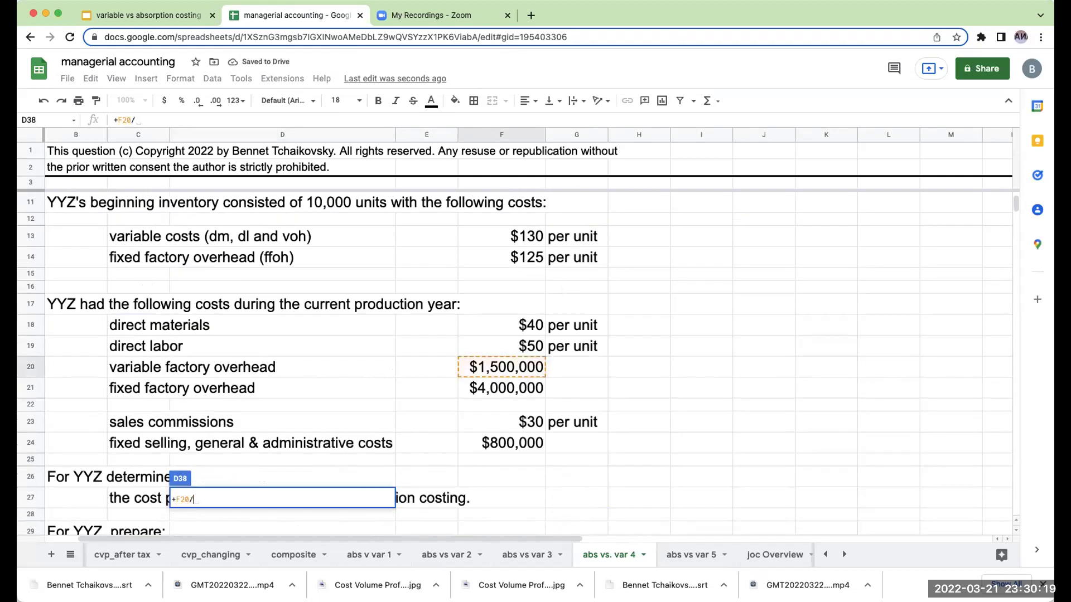
{"action": "key", "text": "Return"}
{"action": "key", "text": "Up"}
Step: Total the variable cost per unit in D40 by adding D36, D37 and D38
{"action": "key", "text": "Down"}
{"action": "key", "text": "Down"}
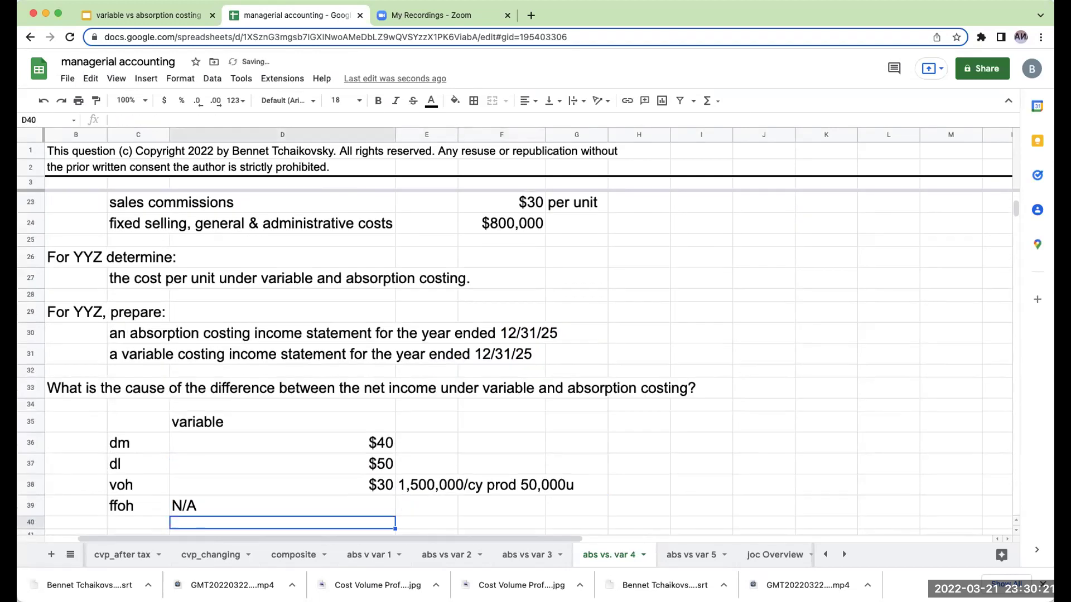
{"action": "type", "text": "+"}
{"action": "key", "text": "Up"}
{"action": "key", "text": "Up"}
{"action": "key", "text": "Up"}
{"action": "key", "text": "Up"}
{"action": "type", "text": "+"}
{"action": "key", "text": "Up"}
{"action": "key", "text": "Up"}
{"action": "key", "text": "Up"}
{"action": "type", "text": "+"}
{"action": "key", "text": "Up"}
{"action": "key", "text": "Up"}
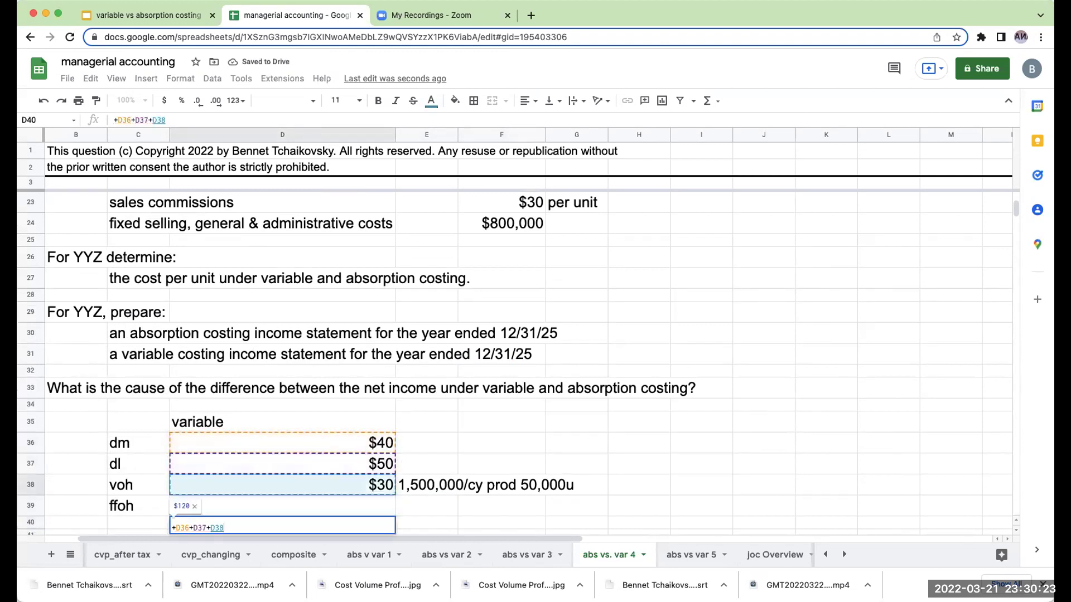
{"action": "key", "text": "Return"}
Step: Add a top border across the total row C40:I40
{"action": "key", "text": "Up"}
{"action": "key", "text": "Right"}
{"action": "key", "text": "Up"}
{"action": "key", "text": "Up"}
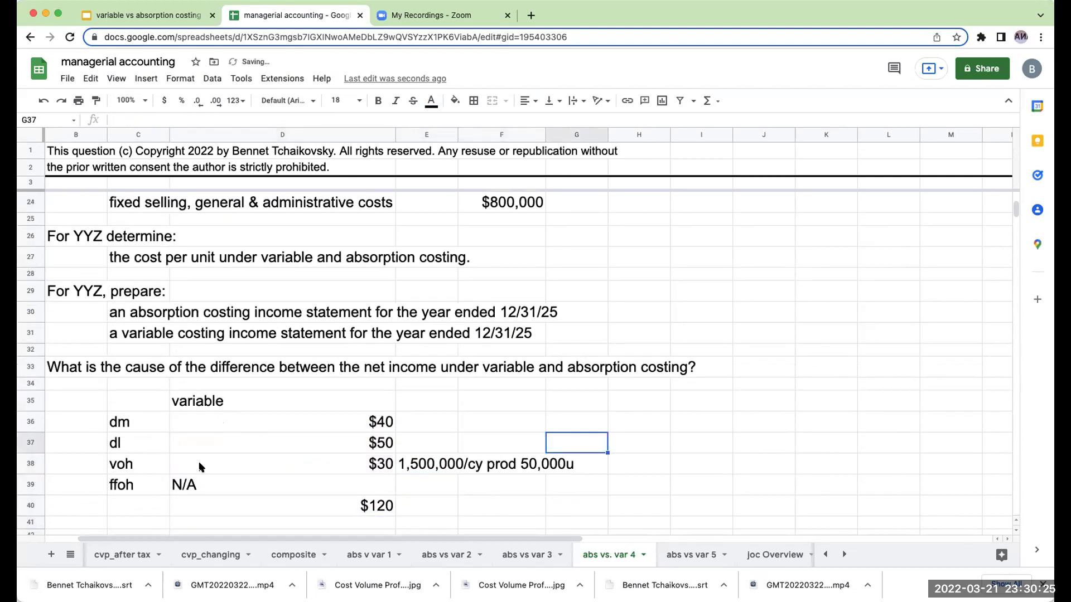
{"action": "left_click_drag", "start_coordinate": [134, 505], "coordinate": [685, 496]}
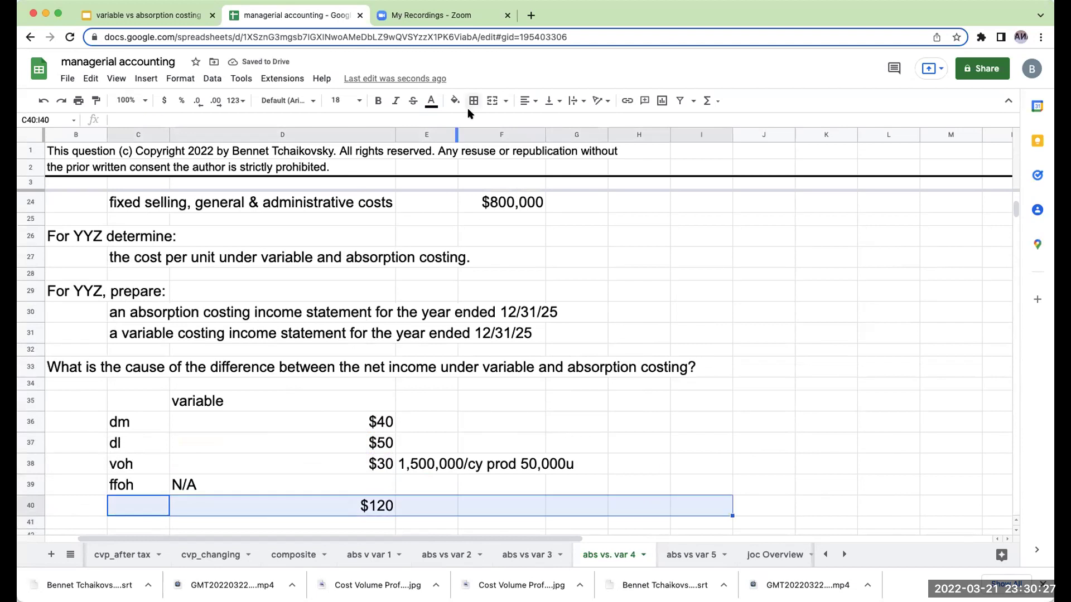
{"action": "left_click", "coordinate": [474, 100]}
{"action": "left_click", "coordinate": [493, 144]}
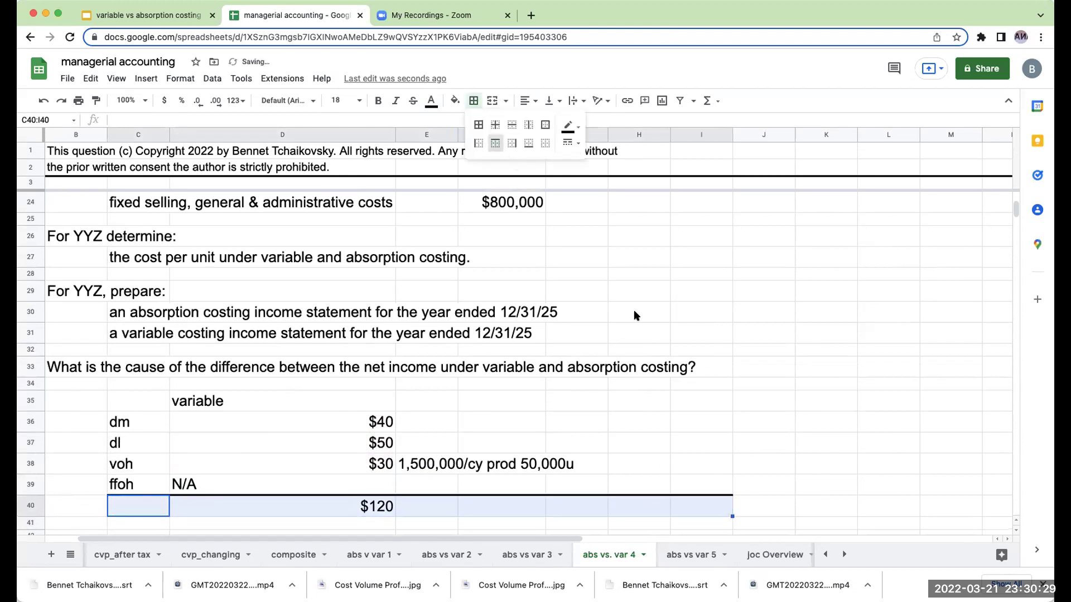
Step: Enter the column heading "absorption" in H35
{"action": "left_click", "coordinate": [638, 406]}
{"action": "type", "text": "absor"}
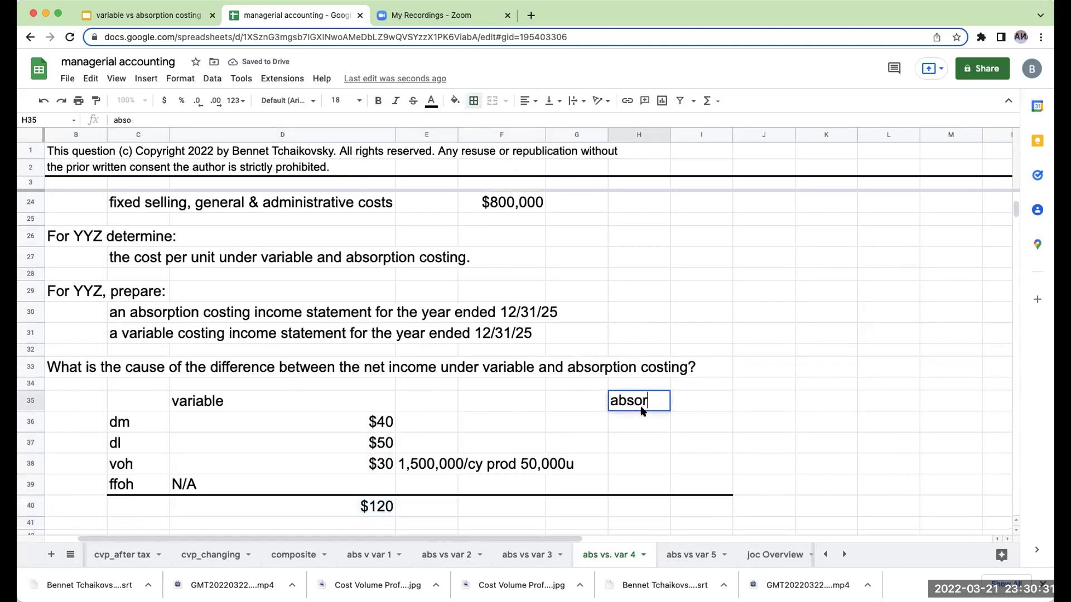
{"action": "type", "text": "ption"}
{"action": "key", "text": "Return"}
Step: Link the absorption dm, dl and voh costs in H36:H38 to the variable costing figures in D36:D38
{"action": "type", "text": "+"}
{"action": "key", "text": "Left"}
{"action": "key", "text": "Left"}
{"action": "key", "text": "Left"}
{"action": "key", "text": "Left"}
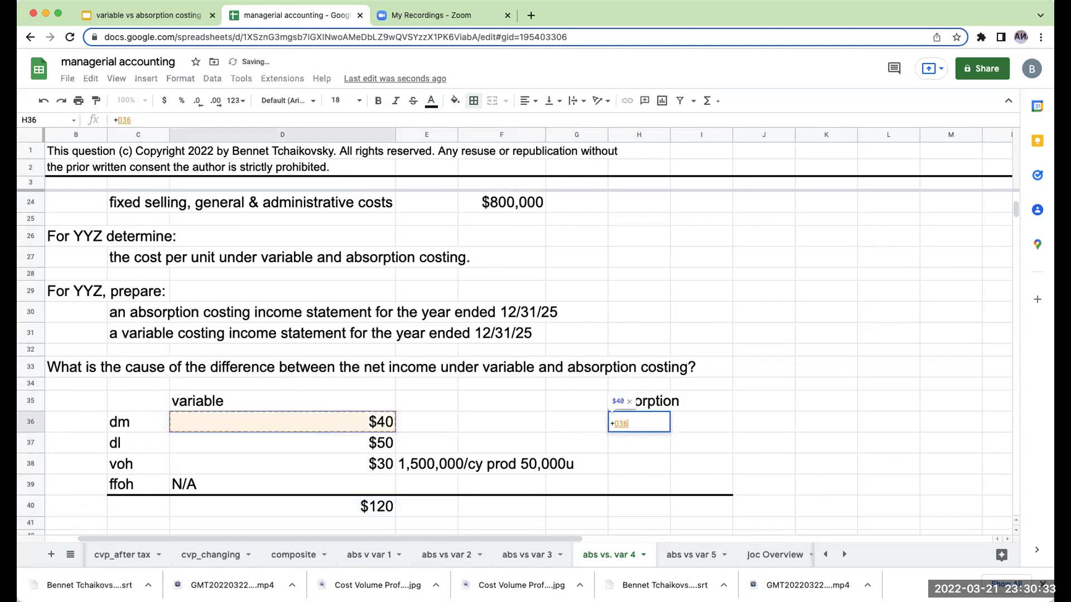
{"action": "key", "text": "Return"}
{"action": "type", "text": "+"}
{"action": "key", "text": "Left"}
{"action": "key", "text": "Left"}
{"action": "key", "text": "Left"}
{"action": "key", "text": "Left"}
{"action": "key", "text": "Return"}
{"action": "type", "text": "+"}
{"action": "key", "text": "Left"}
{"action": "key", "text": "Left"}
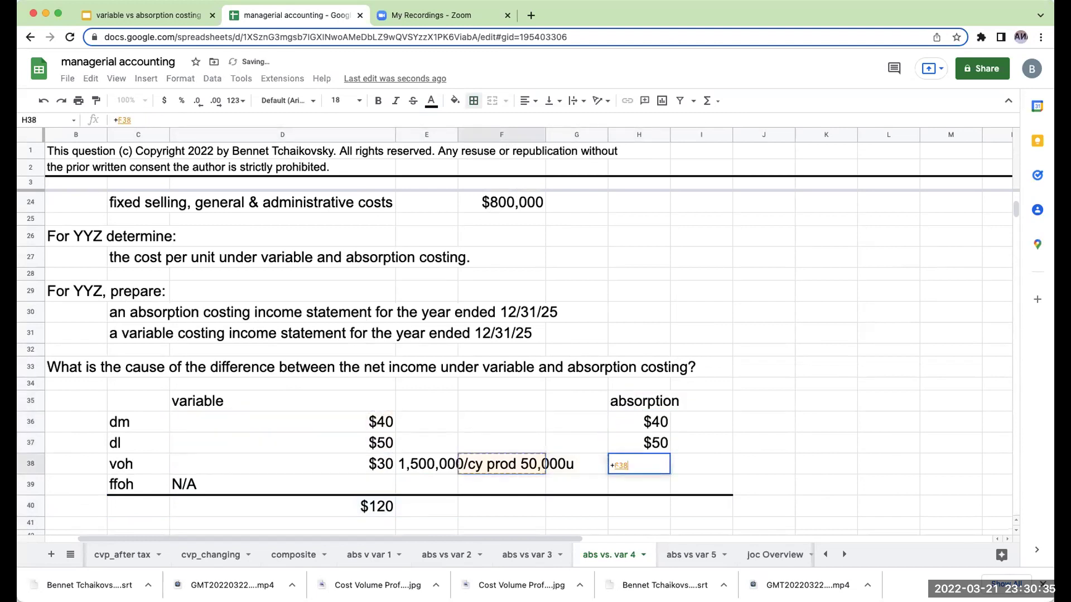
{"action": "key", "text": "Left"}
{"action": "key", "text": "Left"}
{"action": "key", "text": "Return"}
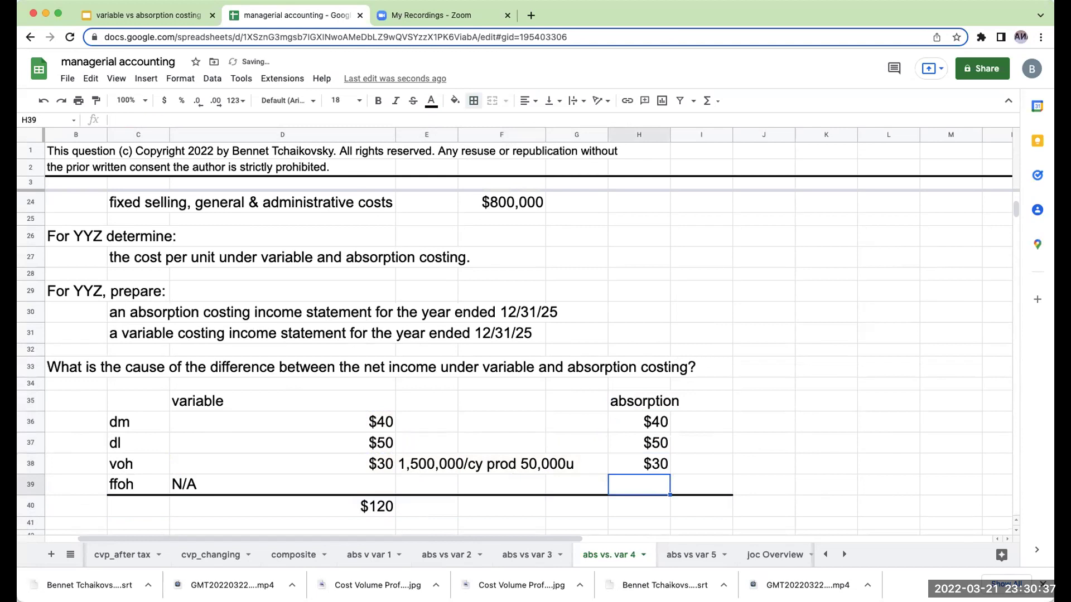
Step: Enter the note "4,000,000/cy prod 50,000 u" in I39 beside the ffoh row
{"action": "key", "text": "Right"}
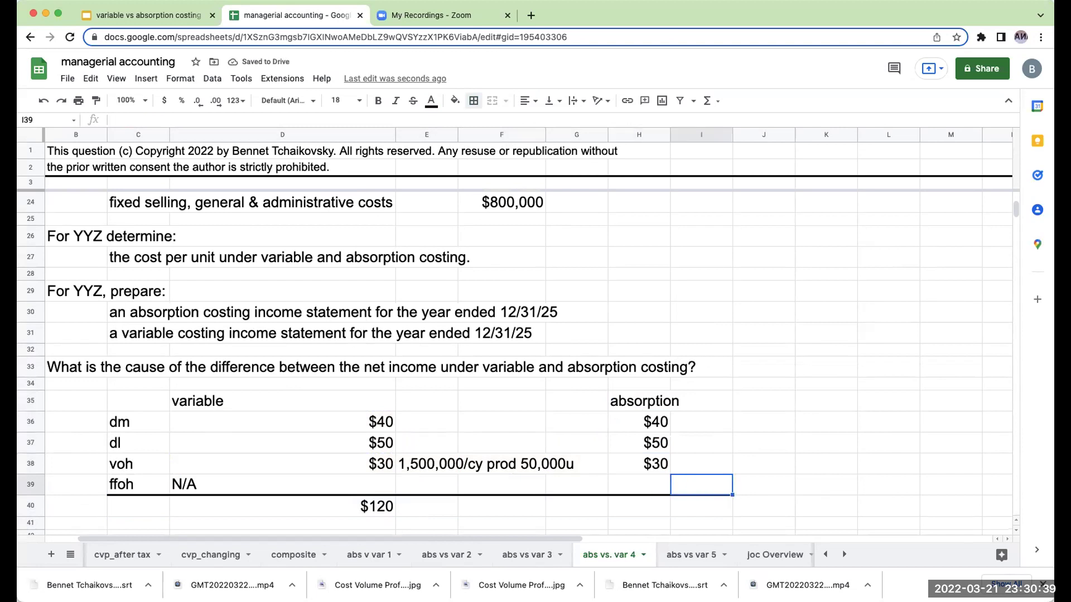
{"action": "type", "text": "4,000,"}
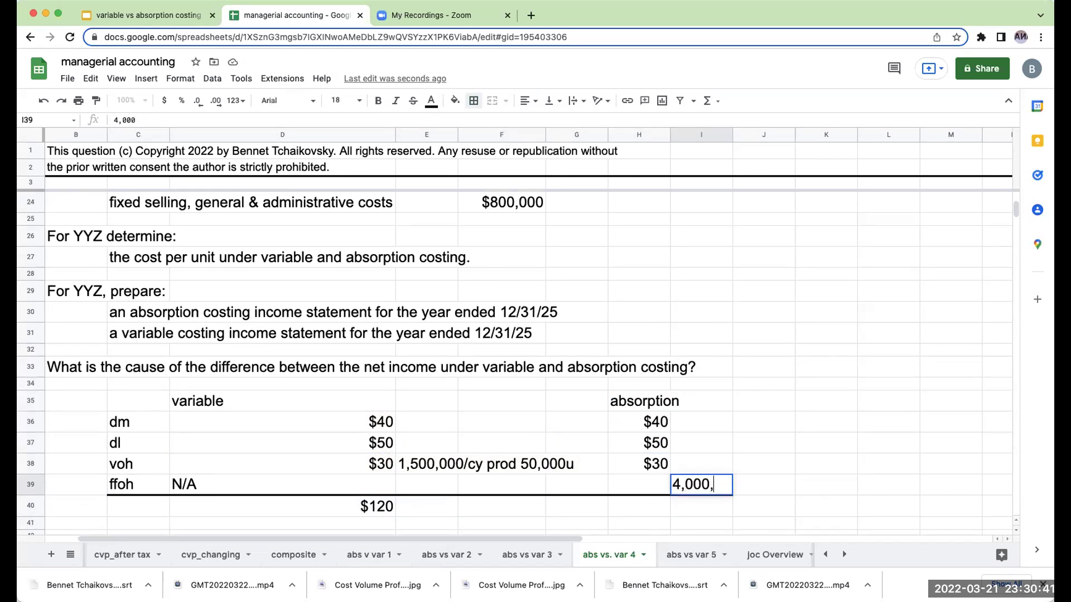
{"action": "type", "text": "000"}
{"action": "type", "text": "/cyprod"}
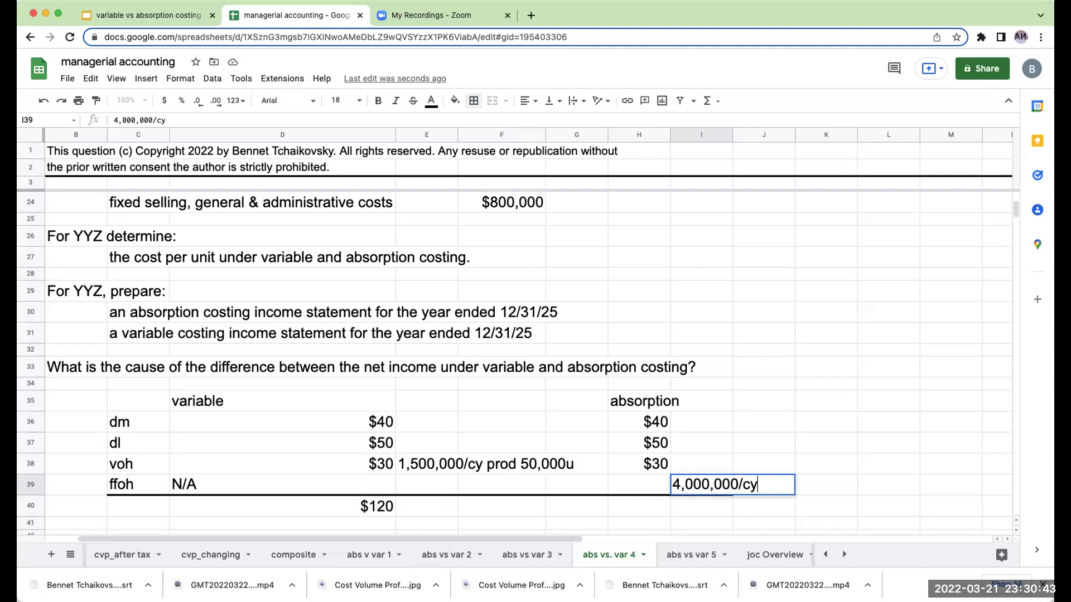
{"action": "key", "text": "BackSpace"}
{"action": "key", "text": "BackSpace"}
{"action": "key", "text": "BackSpace"}
{"action": "key", "text": "BackSpace"}
{"action": "type", "text": "prod 50,000 u"}
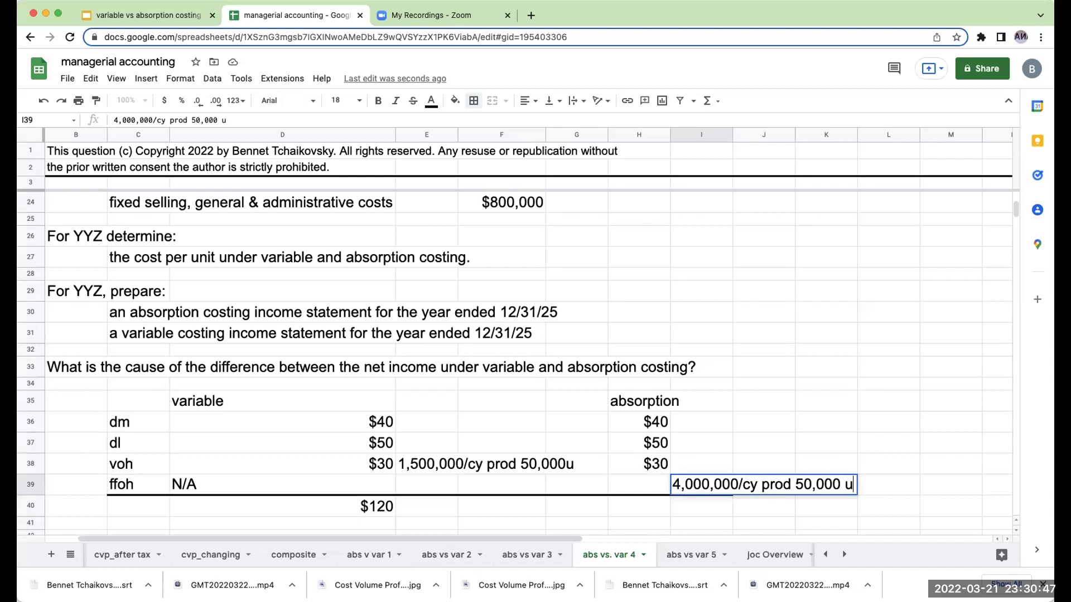
{"action": "key", "text": "Return"}
Step: Calculate ffoh per unit in H39 as fixed factory overhead F21 divided by 50000
{"action": "key", "text": "Up"}
{"action": "key", "text": "Left"}
{"action": "type", "text": "+"}
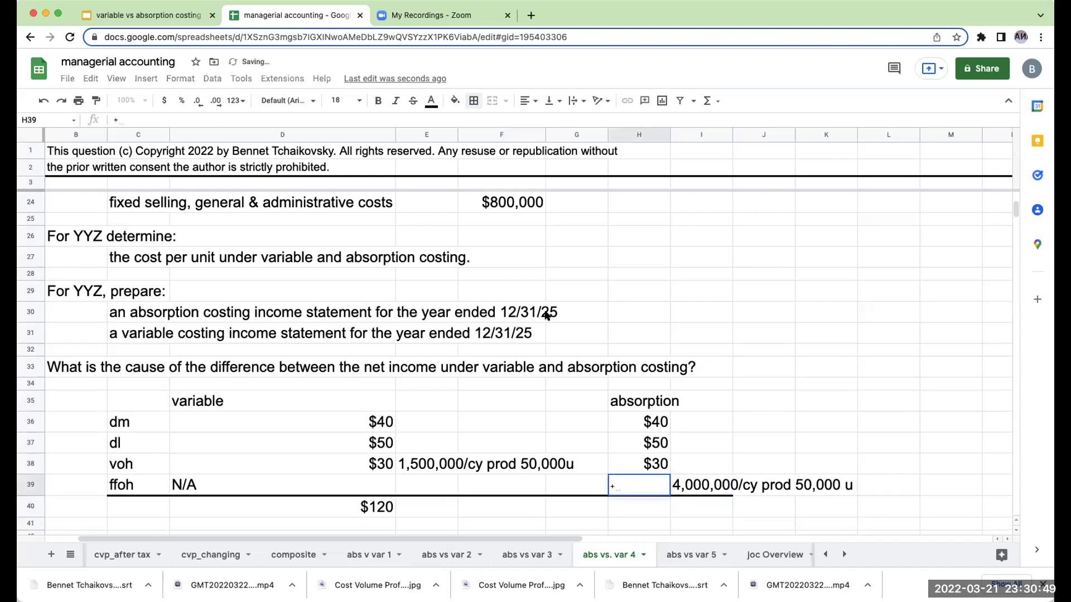
{"action": "scroll", "coordinate": [546, 316], "scroll_direction": "up", "scroll_amount": 5}
{"action": "left_click", "coordinate": [501, 333]}
{"action": "type", "text": "/50"}
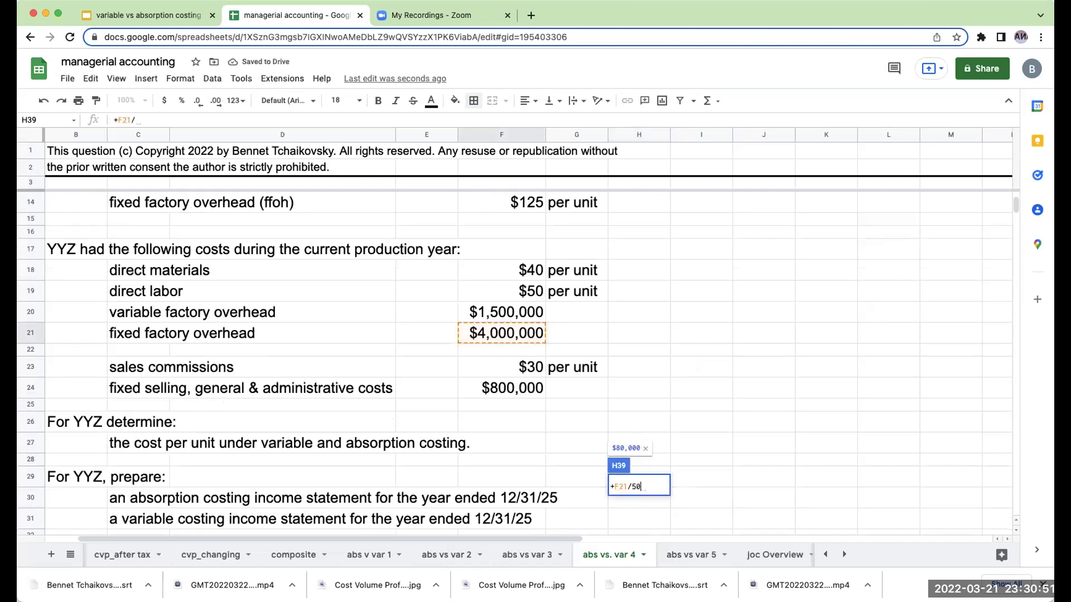
{"action": "type", "text": "000"}
{"action": "key", "text": "Return"}
{"action": "key", "text": "Up"}
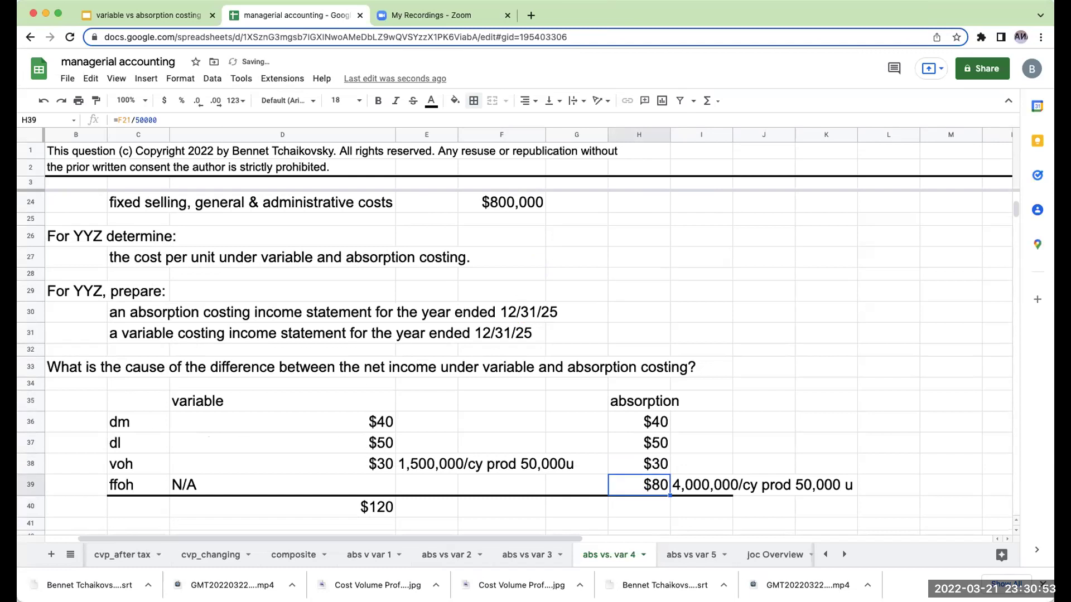
Step: Total the absorption cost per unit in H40 by adding H36, H37, H38 and H39
{"action": "key", "text": "Down"}
{"action": "type", "text": "+"}
{"action": "key", "text": "Up"}
{"action": "key", "text": "Up"}
{"action": "key", "text": "Up"}
{"action": "key", "text": "Up"}
{"action": "type", "text": "+"}
{"action": "key", "text": "Up"}
{"action": "key", "text": "Up"}
{"action": "key", "text": "Up"}
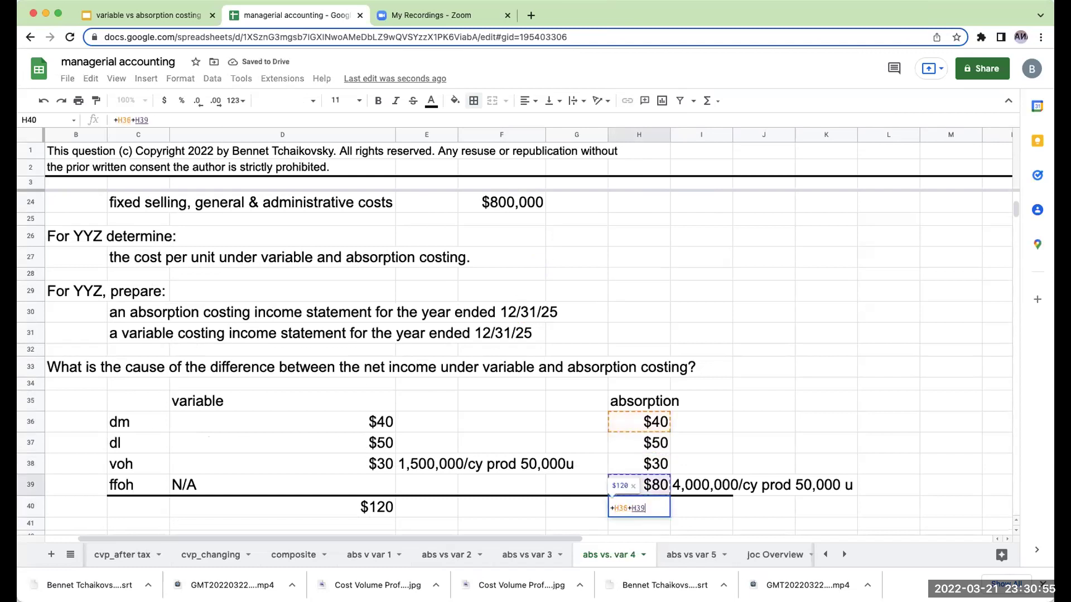
{"action": "type", "text": "+"}
{"action": "key", "text": "Up"}
{"action": "key", "text": "Up"}
{"action": "type", "text": "+"}
{"action": "key", "text": "Up"}
{"action": "key", "text": "Return"}
{"action": "key", "text": "Up"}
{"action": "key", "text": "Right"}
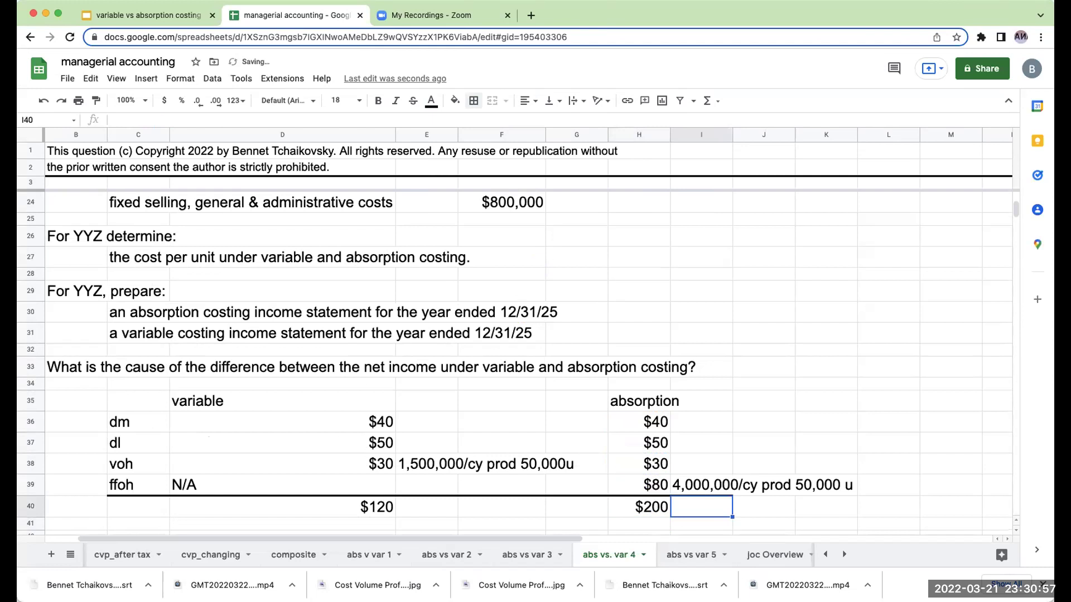
{"action": "key", "text": "Left"}
Step: Start the variable costing income statement with the title "variable costing" in K13 and the row label "sales" in K15
{"action": "scroll", "coordinate": [870, 318], "scroll_direction": "up", "scroll_amount": 7}
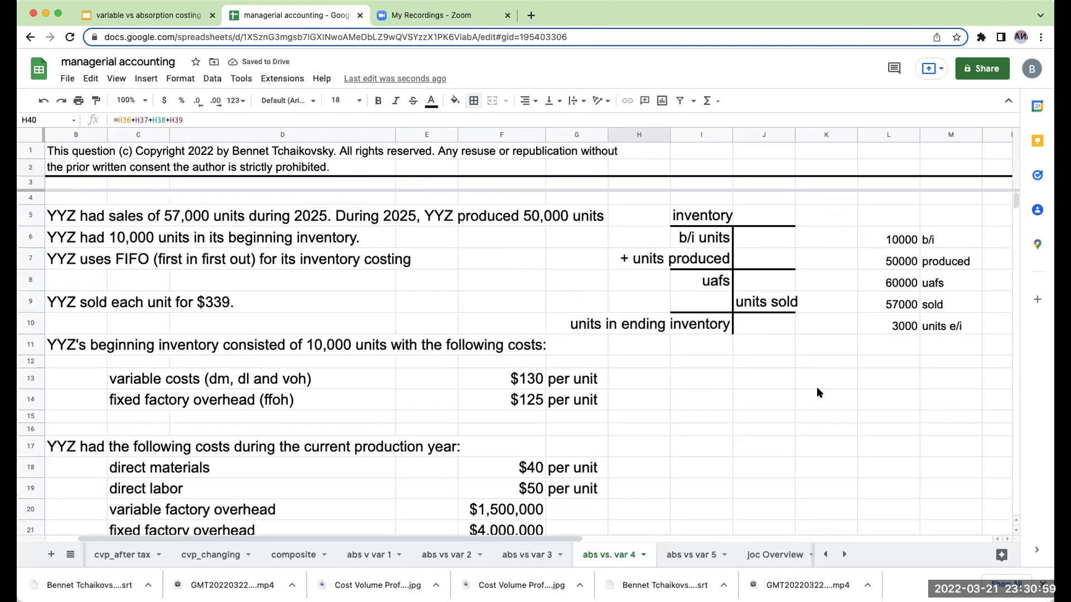
{"action": "left_click", "coordinate": [806, 382]}
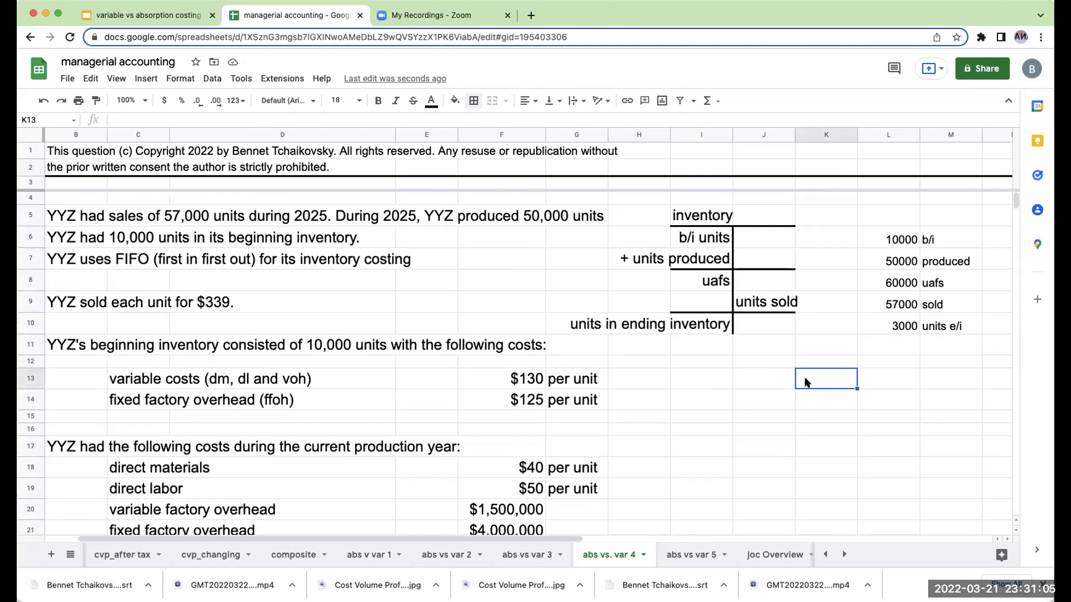
{"action": "type", "text": "variable costing"}
{"action": "key", "text": "Return"}
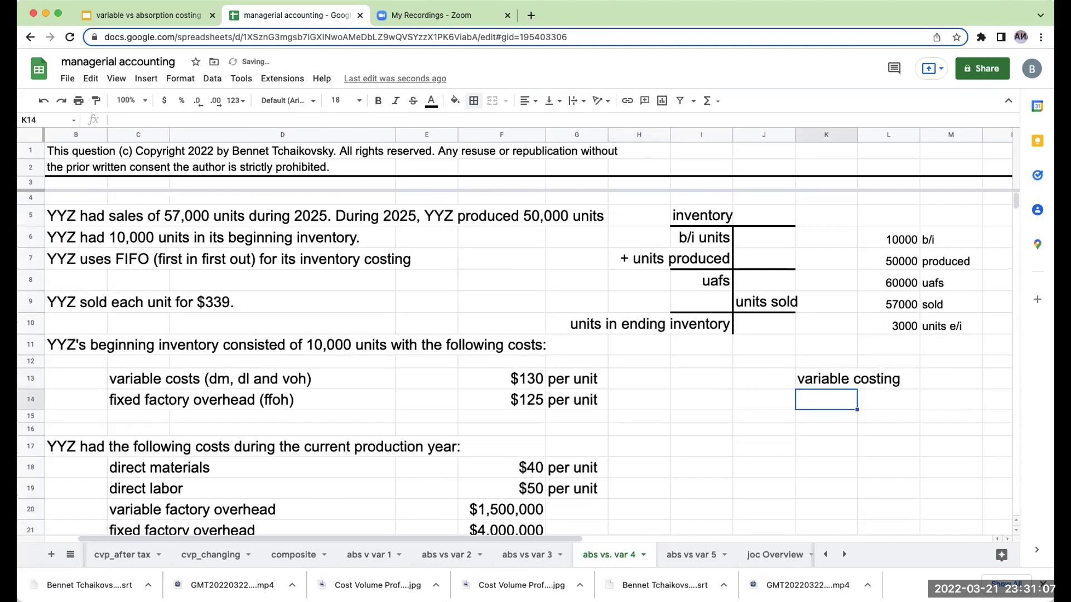
{"action": "key", "text": "Down"}
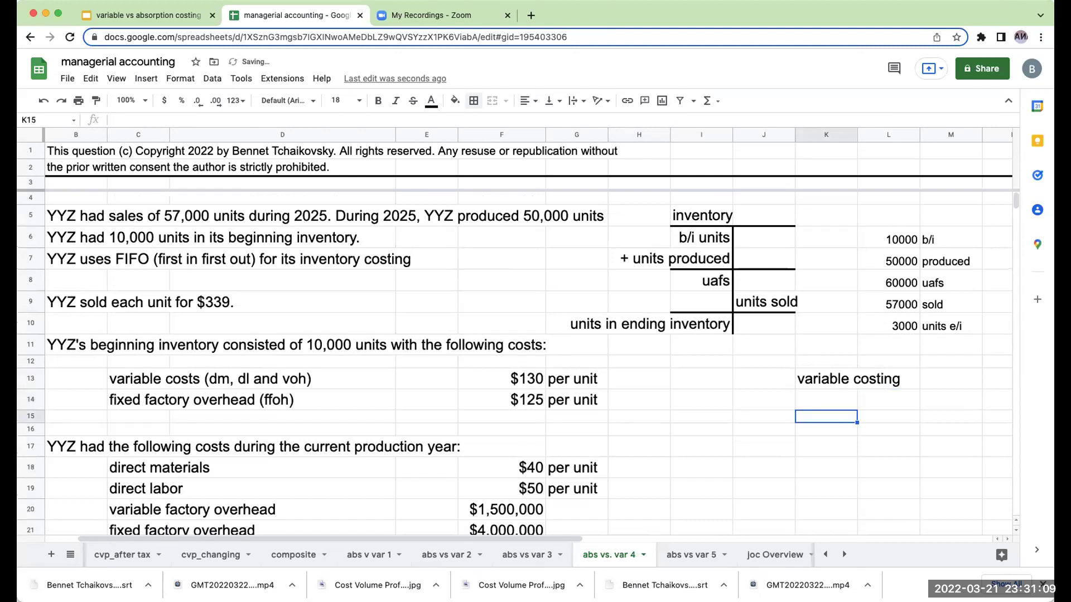
{"action": "type", "text": "sales"}
{"action": "key", "text": "Return"}
Step: Add the column headers "units" in L14 and "per unit" in M14 above the sales row
{"action": "key", "text": "Up"}
{"action": "key", "text": "Up"}
{"action": "key", "text": "Right"}
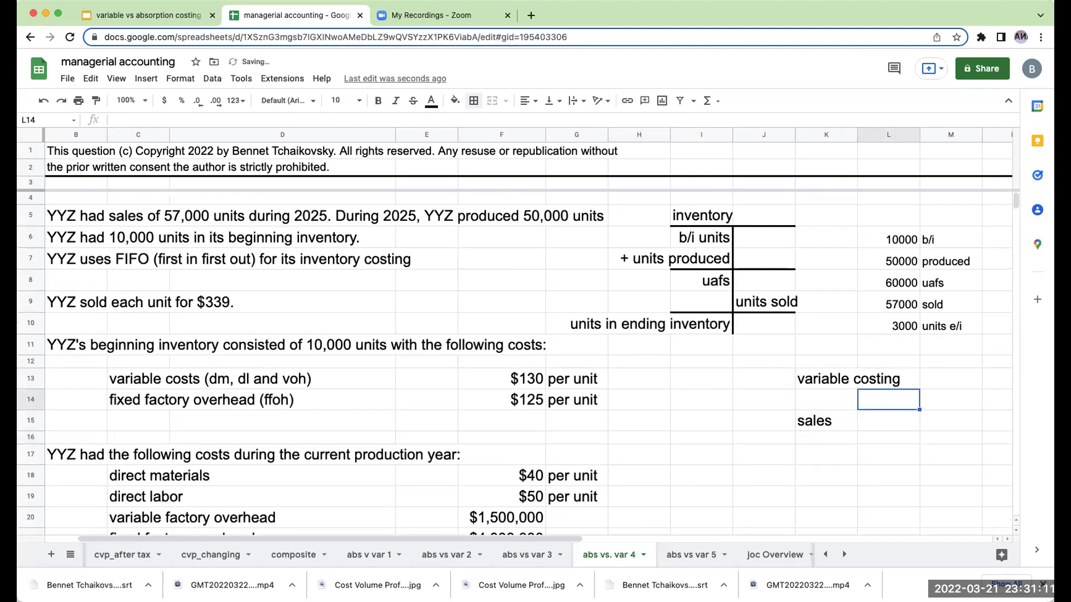
{"action": "type", "text": "per uni"}
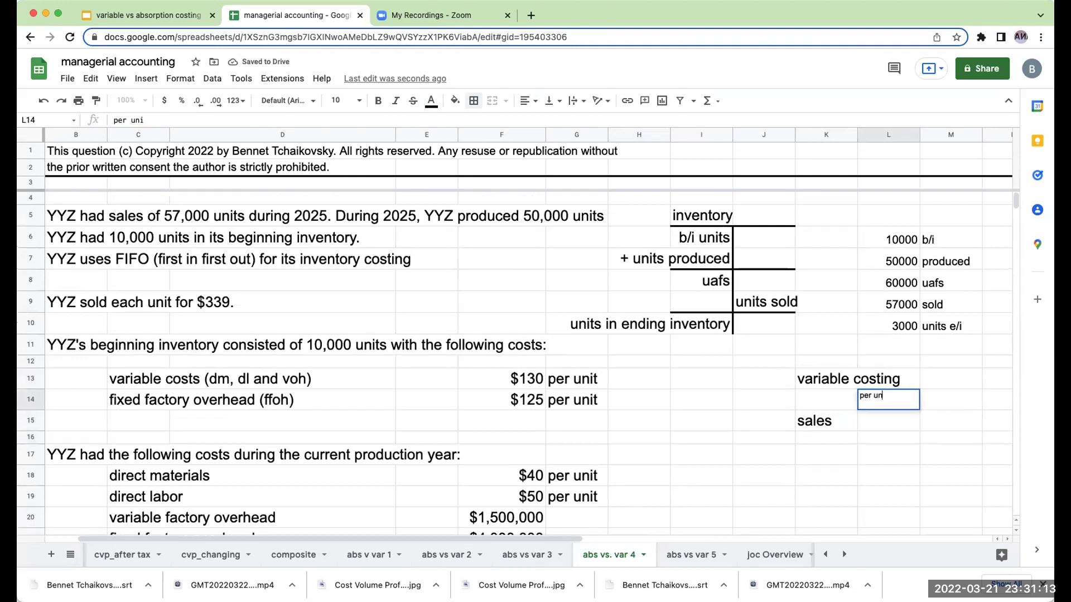
{"action": "key", "text": "BackSpace"}
{"action": "key", "text": "BackSpace"}
{"action": "key", "text": "BackSpace"}
{"action": "type", "text": "unit"}
{"action": "key", "text": "Tab"}
{"action": "type", "text": "per unit"}
{"action": "key", "text": "Return"}
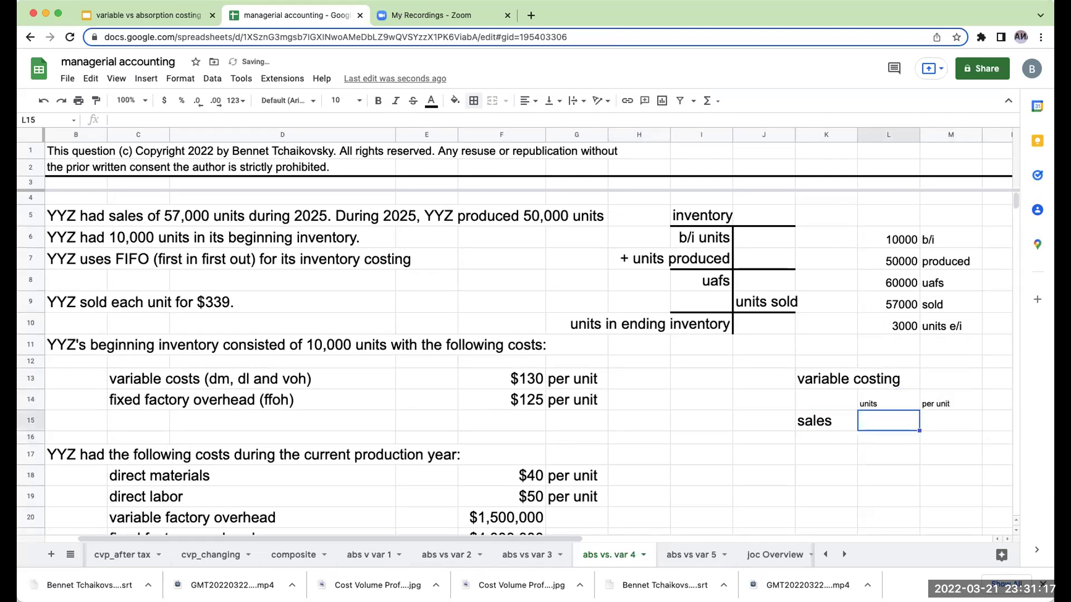
Step: Set the font size to 18 for the variable costing statement area, K14:S20 and K14:Q28
{"action": "left_click_drag", "start_coordinate": [847, 400], "coordinate": [1004, 522]}
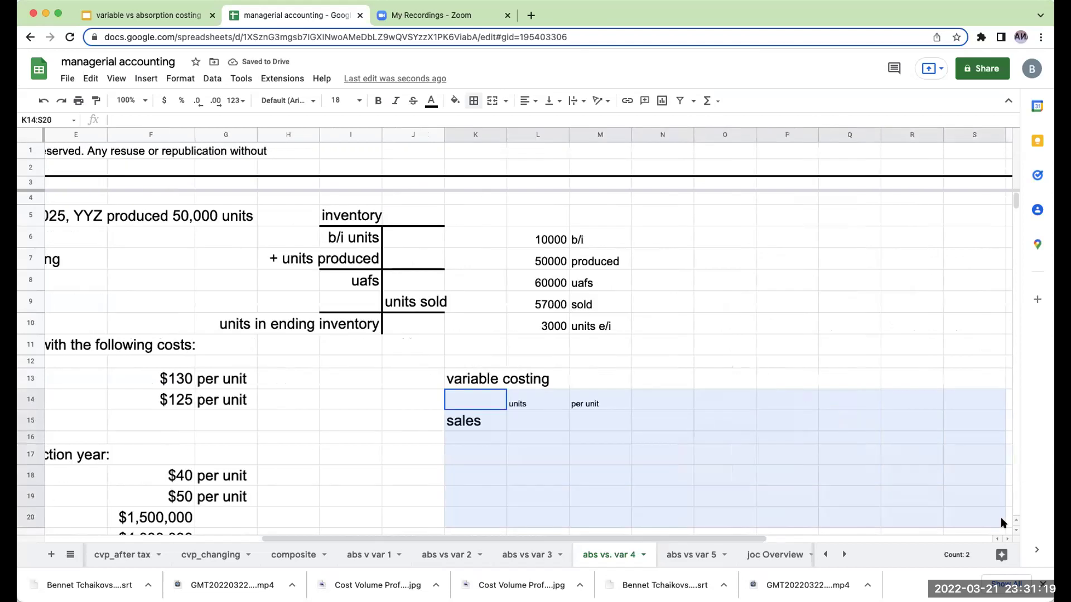
{"action": "left_click", "coordinate": [340, 101]}
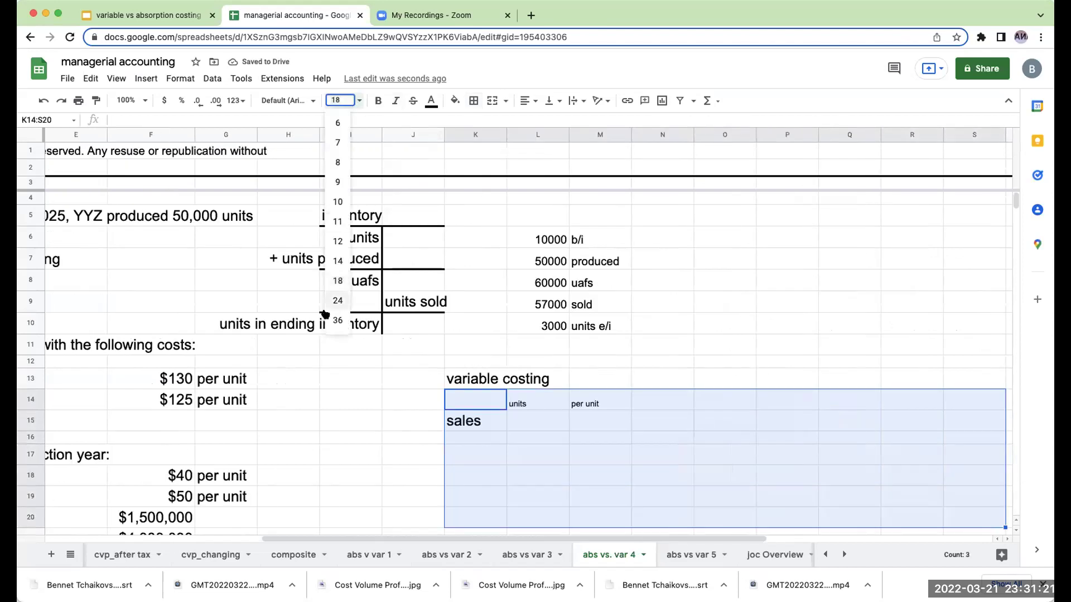
{"action": "left_click", "coordinate": [337, 284]}
{"action": "left_click", "coordinate": [597, 469]}
{"action": "left_click_drag", "start_coordinate": [478, 401], "coordinate": [831, 530]}
{"action": "left_click", "coordinate": [341, 100]}
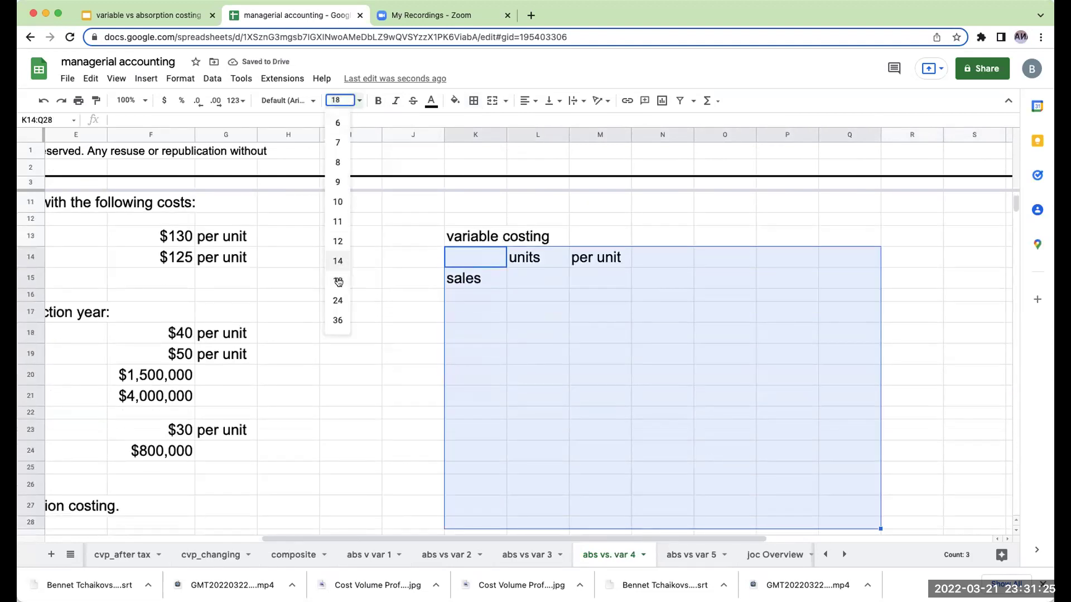
{"action": "left_click", "coordinate": [338, 285]}
{"action": "left_click", "coordinate": [665, 276]}
Step: Enter 57000 as the units sold in L15 of the sales row
{"action": "left_click", "coordinate": [550, 271]}
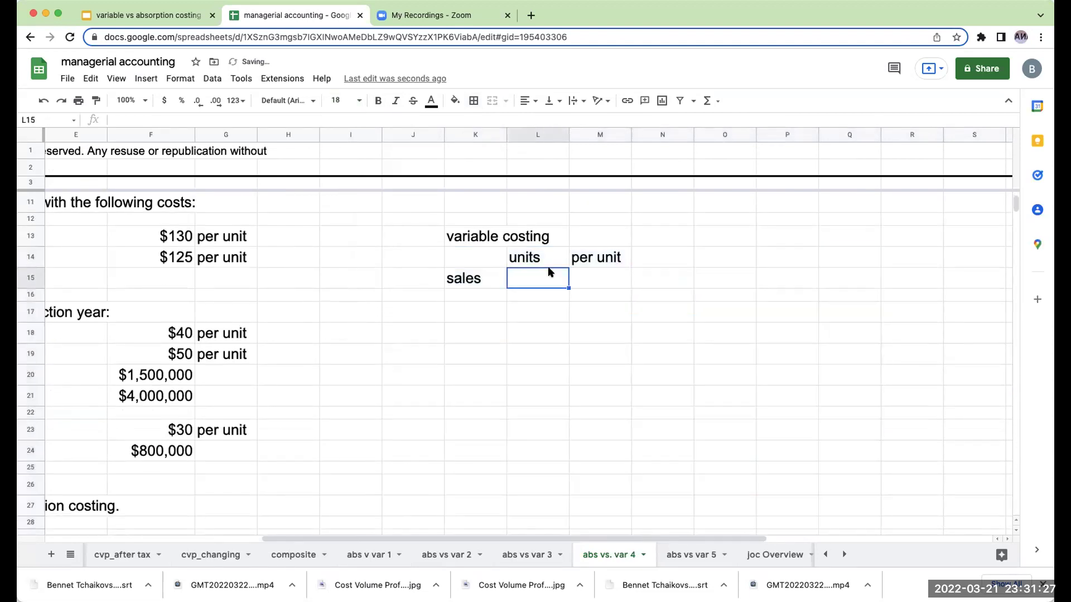
{"action": "key", "text": "Up"}
{"action": "key", "text": "Up"}
{"action": "key", "text": "Up"}
{"action": "key", "text": "Up"}
{"action": "key", "text": "Up"}
{"action": "key", "text": "Up"}
{"action": "key", "text": "Up"}
{"action": "key", "text": "Up"}
{"action": "key", "text": "Up"}
{"action": "key", "text": "Up"}
{"action": "key", "text": "Up"}
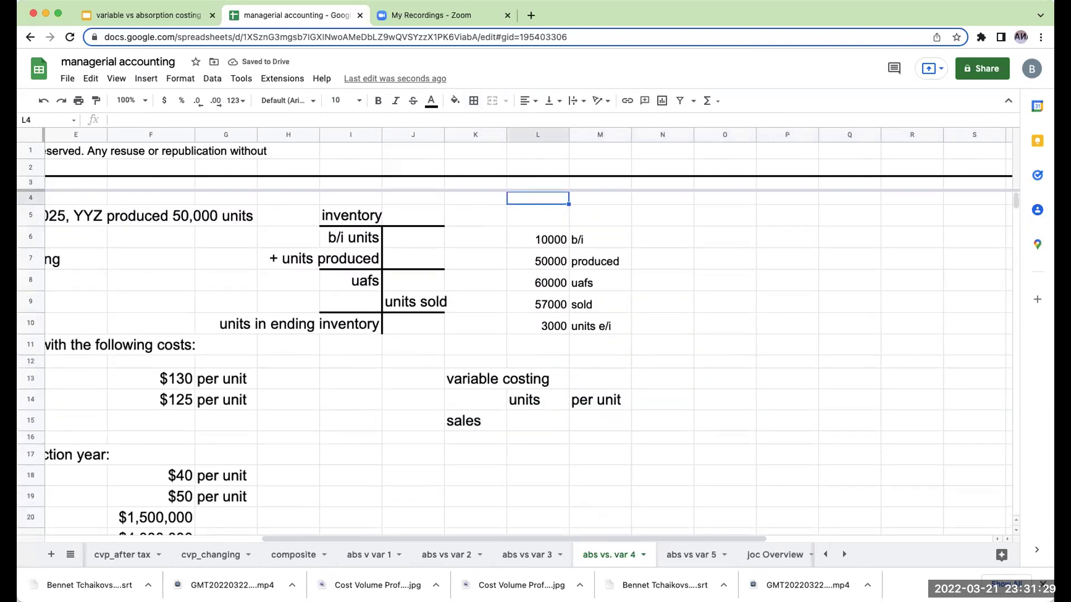
{"action": "key", "text": "Down"}
{"action": "key", "text": "Down"}
{"action": "key", "text": "Down"}
{"action": "key", "text": "Down"}
{"action": "key", "text": "Down"}
{"action": "key", "text": "Down"}
{"action": "key", "text": "Down"}
{"action": "key", "text": "Down"}
{"action": "key", "text": "Down"}
{"action": "key", "text": "Down"}
{"action": "key", "text": "Down"}
{"action": "type", "text": "57000"}
{"action": "key", "text": "Return"}
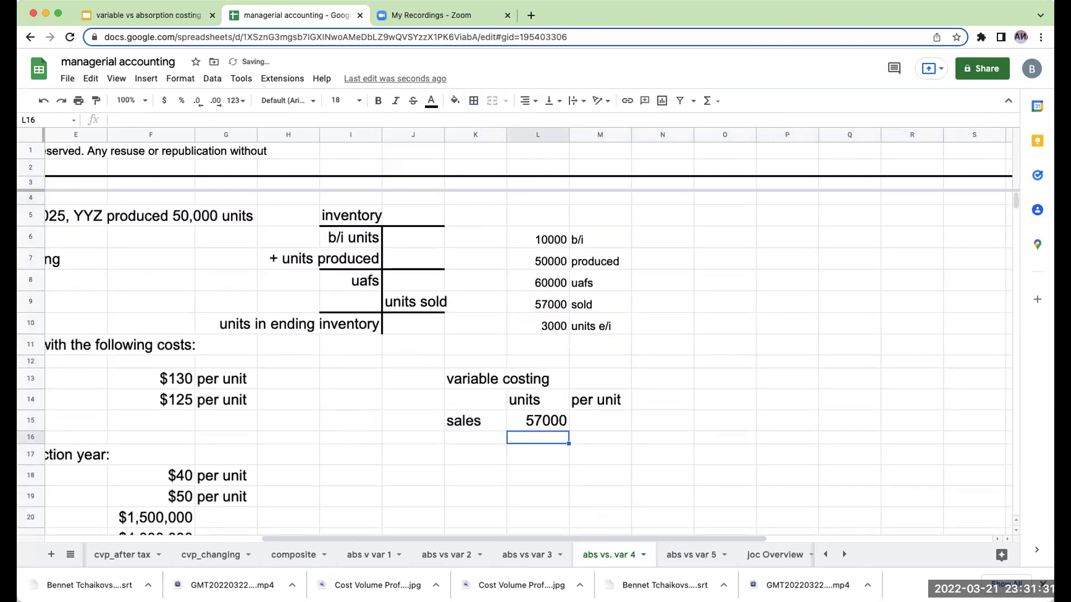
Step: Enter the selling price 339 per unit in M15 and format it as currency without decimals
{"action": "key", "text": "Up"}
{"action": "key", "text": "Right"}
{"action": "type", "text": "339"}
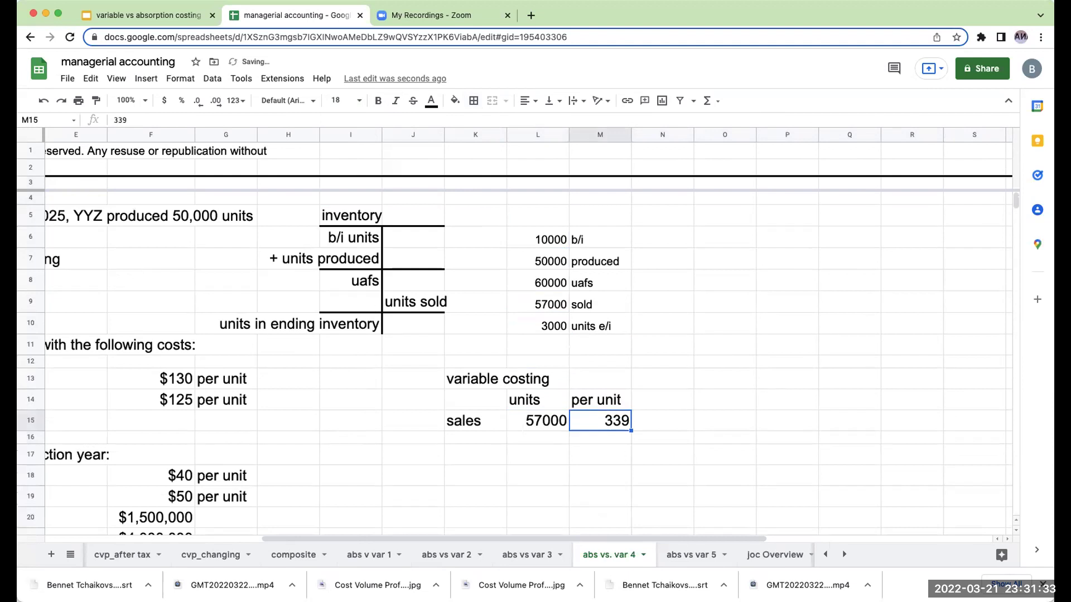
{"action": "left_click", "coordinate": [164, 100]}
{"action": "left_click", "coordinate": [198, 101]}
{"action": "left_click", "coordinate": [198, 101]}
Step: Add the column header "total" in P14 of the variable costing statement
{"action": "left_click", "coordinate": [780, 400]}
{"action": "type", "text": "total"}
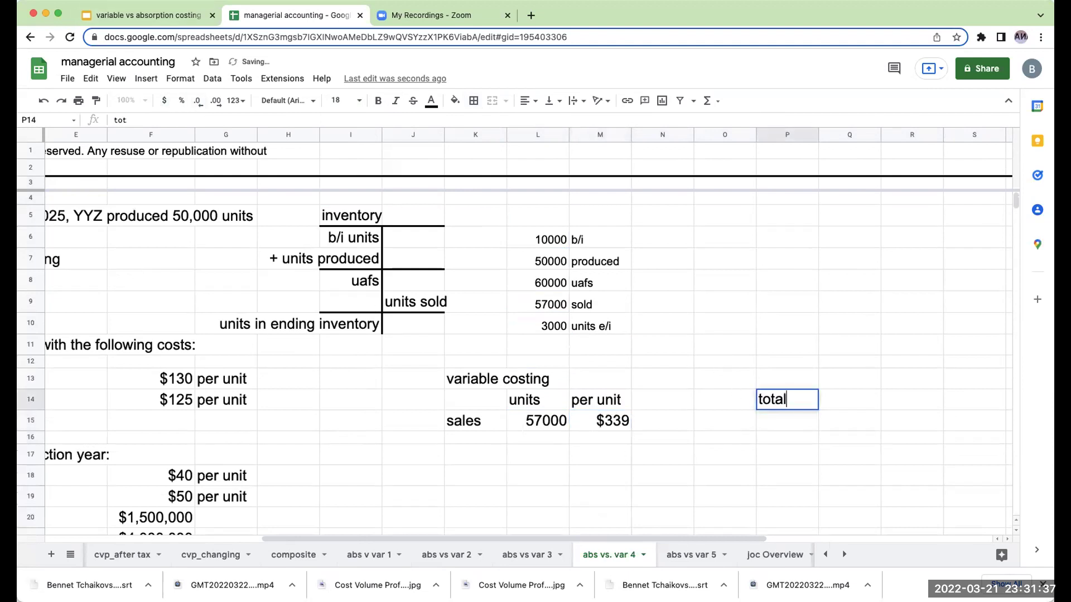
{"action": "key", "text": "Return"}
Step: Calculate total sales in P15 as M15 times L15 and widen column P to fit the amount
{"action": "type", "text": "+"}
{"action": "key", "text": "Left"}
{"action": "key", "text": "Left"}
{"action": "key", "text": "Left"}
{"action": "key", "text": "Left"}
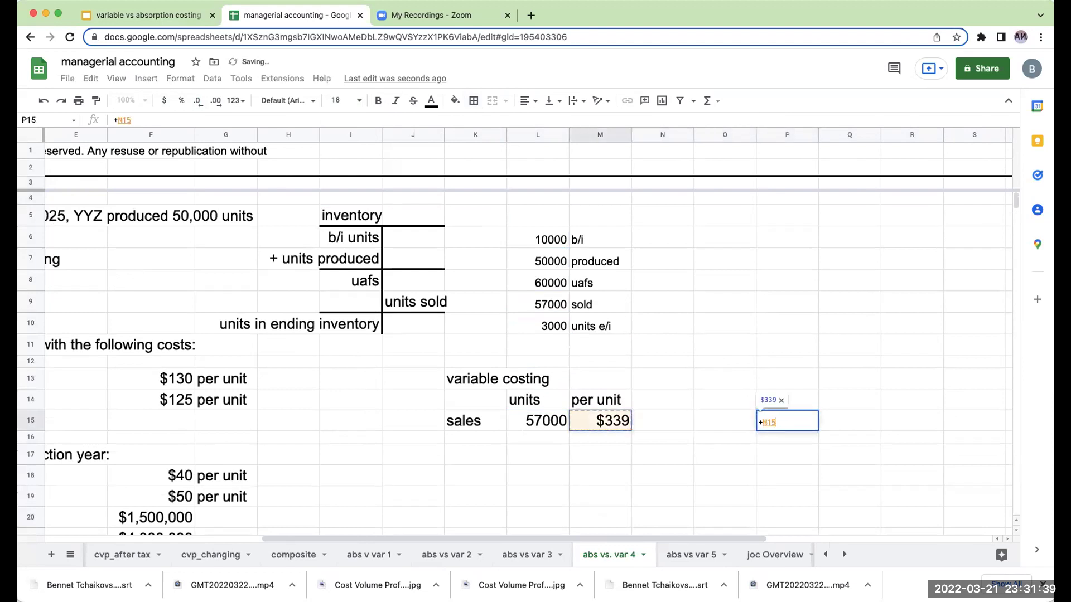
{"action": "type", "text": "*"}
{"action": "key", "text": "Left"}
{"action": "key", "text": "Left"}
{"action": "key", "text": "Left"}
{"action": "key", "text": "Tab"}
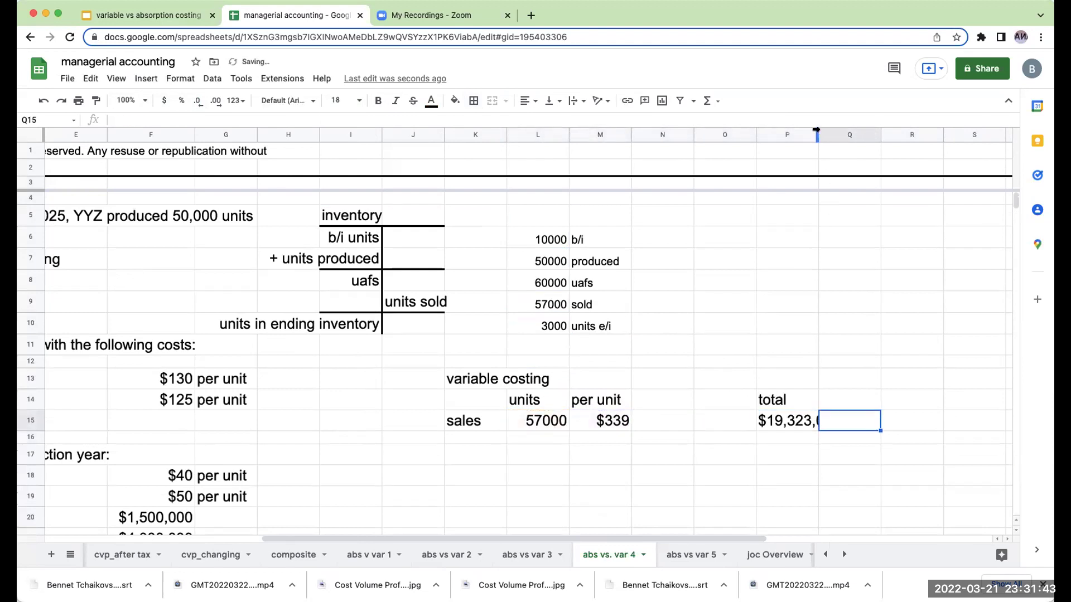
{"action": "left_click_drag", "start_coordinate": [816, 130], "coordinate": [874, 131]}
Step: Enter the row label "less: variable costs" in K16 below sales
{"action": "left_click", "coordinate": [471, 437]}
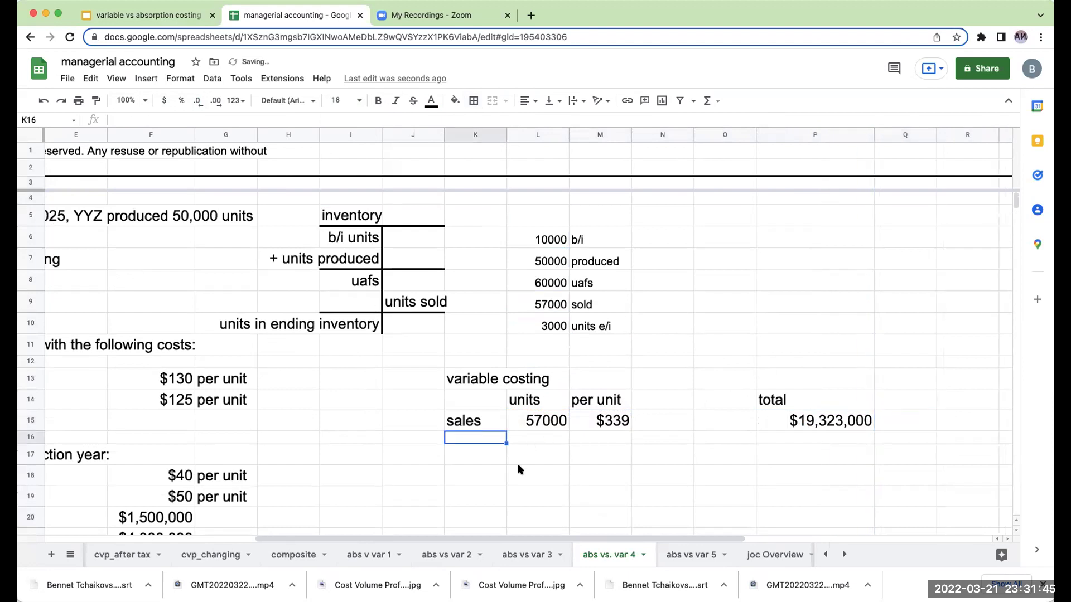
{"action": "type", "text": "less: "}
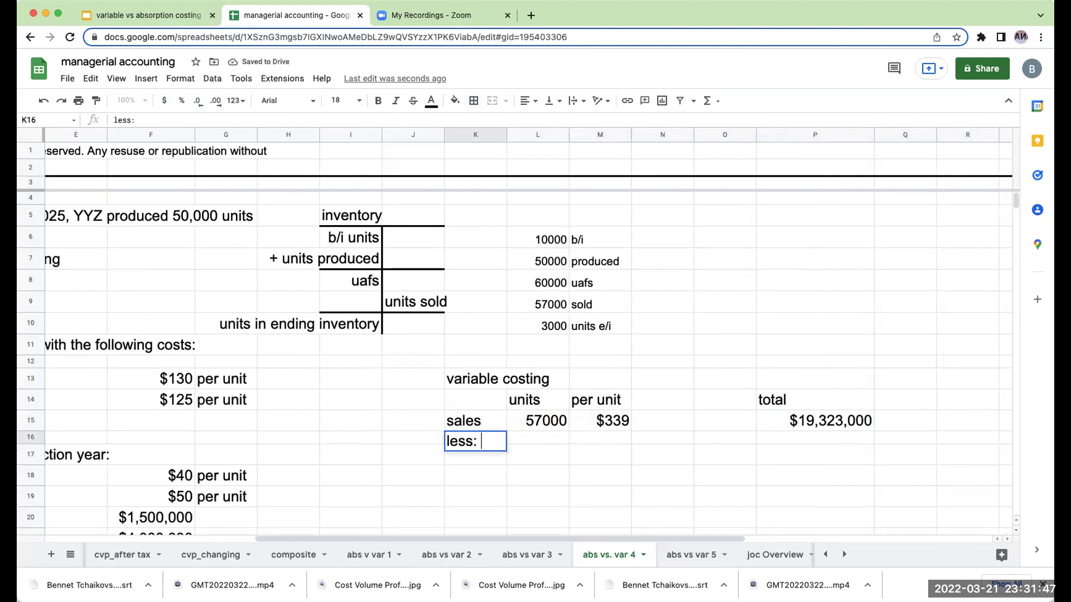
{"action": "type", "text": "variable costs"}
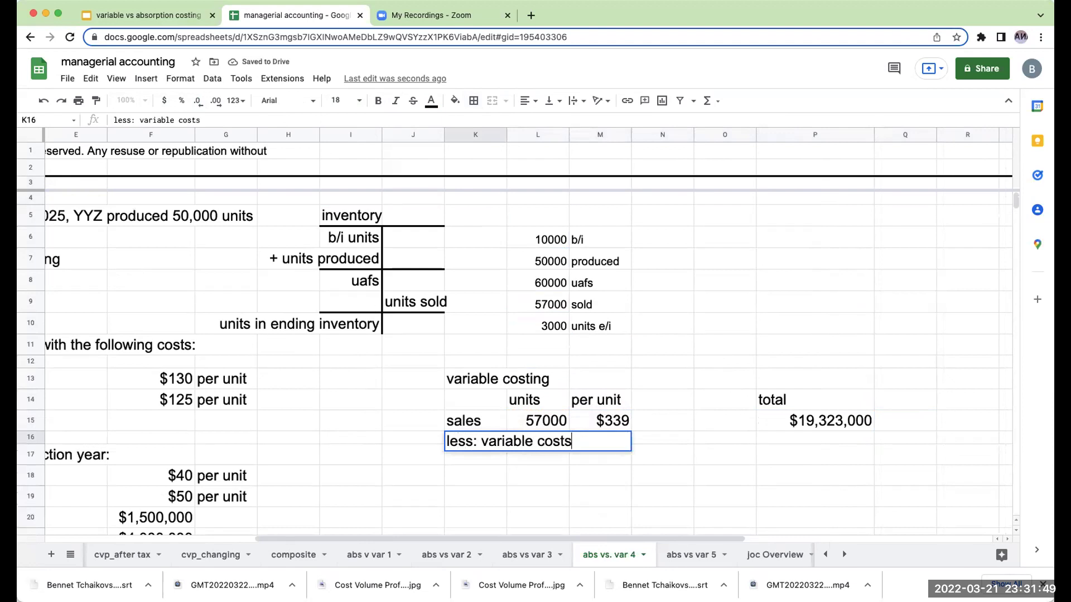
{"action": "key", "text": "Return"}
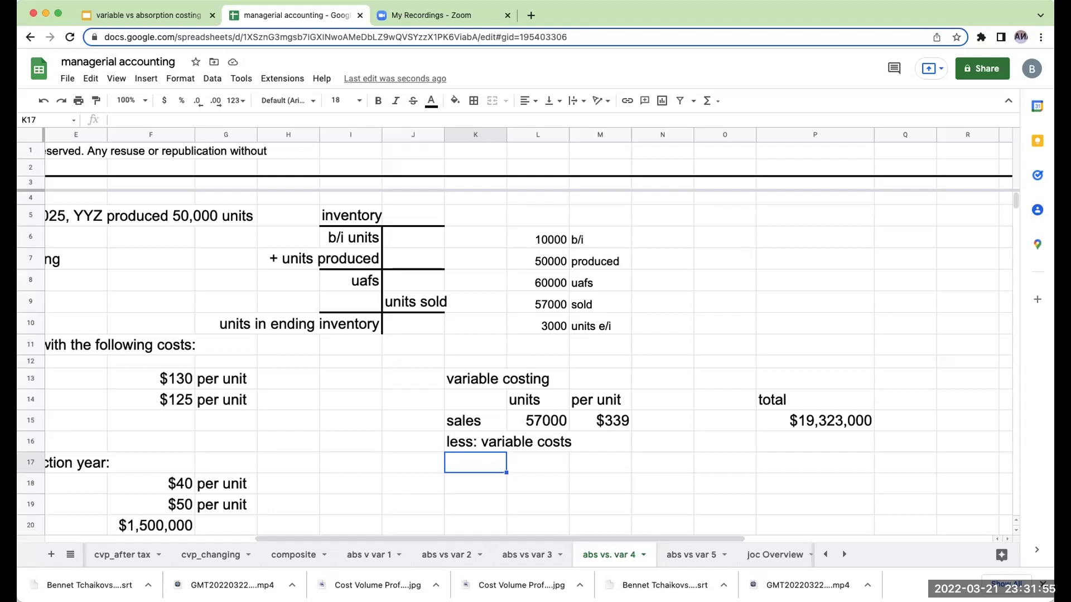
{"action": "left_click_drag", "start_coordinate": [524, 538], "coordinate": [408, 539]}
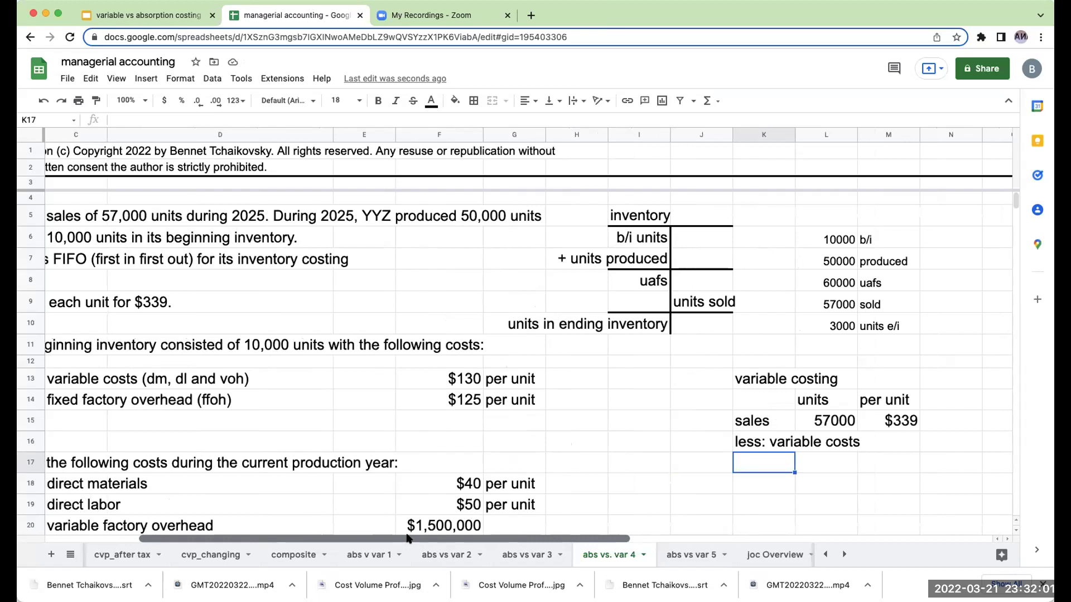
{"action": "left_click", "coordinate": [757, 441]}
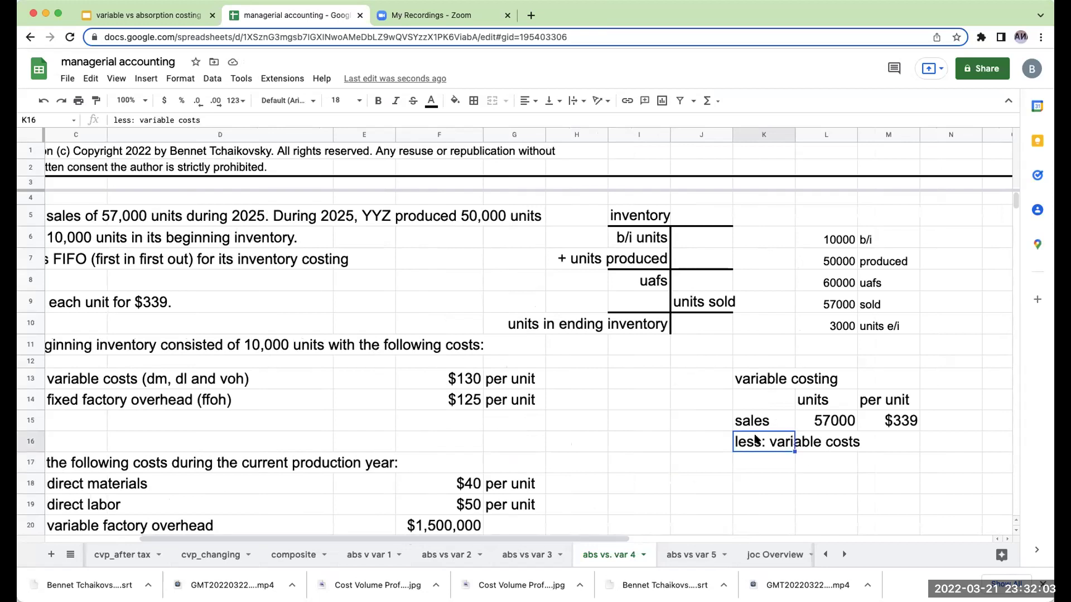
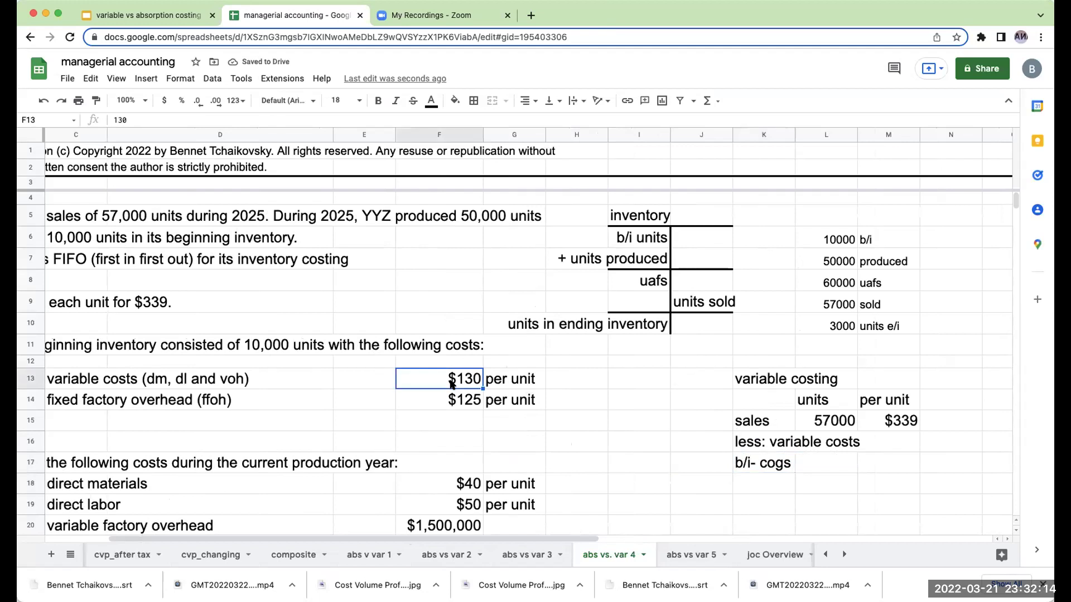
Step: Enter 10000 units in L17 for the b/i- cogs row
{"action": "left_click", "coordinate": [626, 238]}
{"action": "left_click", "coordinate": [627, 385]}
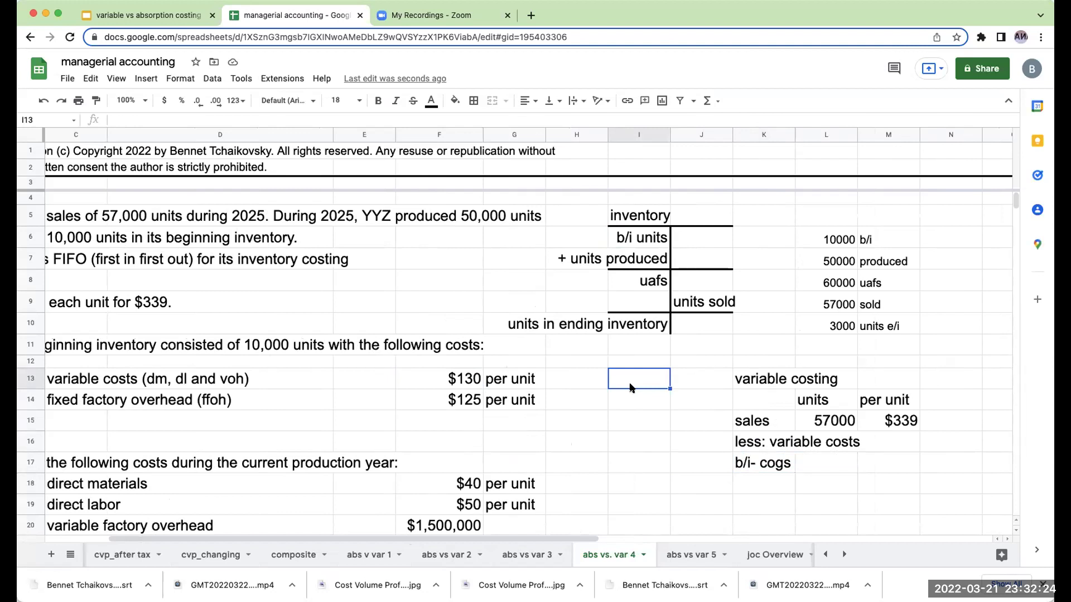
{"action": "left_click", "coordinate": [844, 464]}
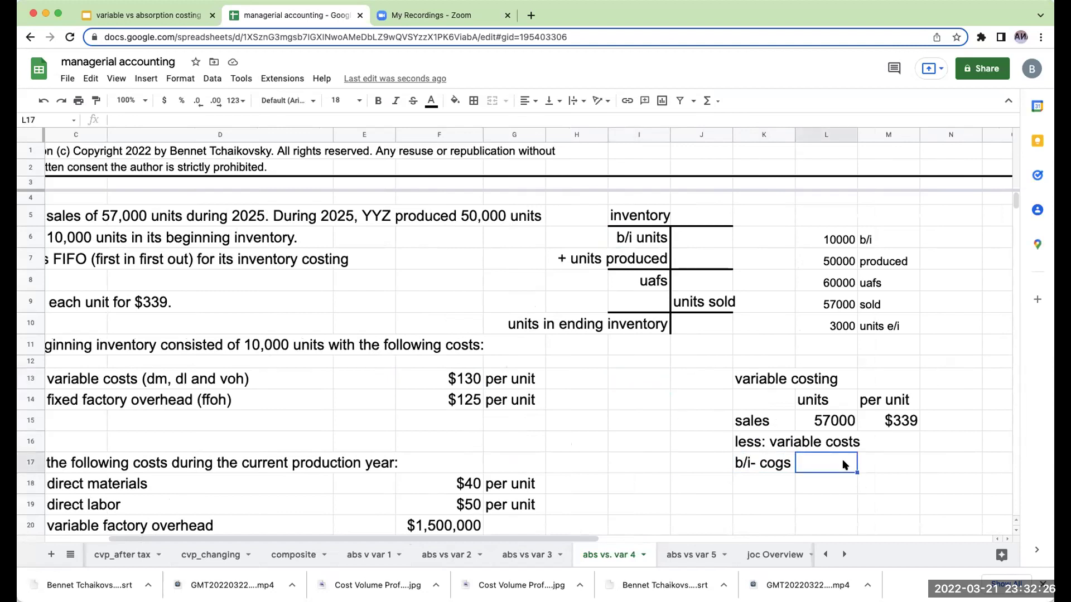
{"action": "type", "text": "10000"}
{"action": "key", "text": "Return"}
{"action": "key", "text": "Up"}
{"action": "key", "text": "Right"}
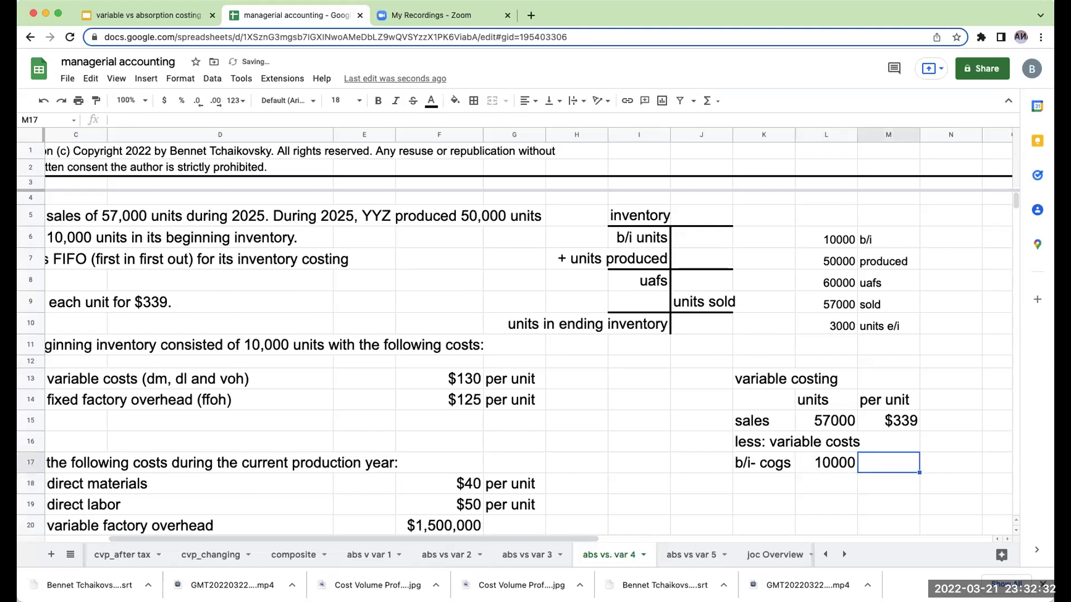
Step: Shade the beginning inventory variable costs row, C13:G13, in light purple
{"action": "left_click_drag", "start_coordinate": [494, 381], "coordinate": [83, 380]}
{"action": "left_click", "coordinate": [457, 101]}
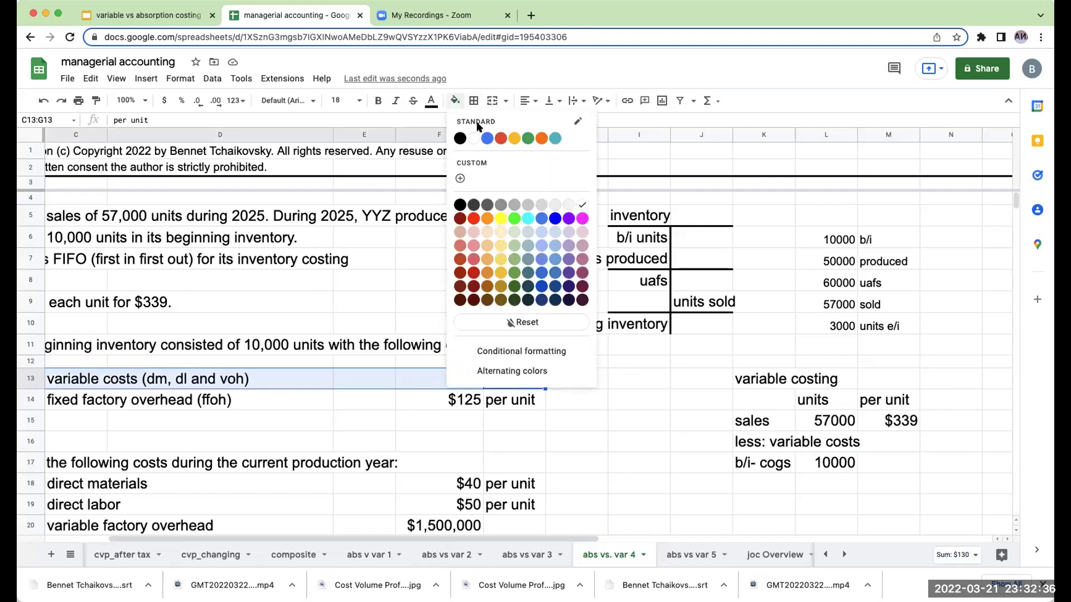
{"action": "left_click", "coordinate": [565, 211]}
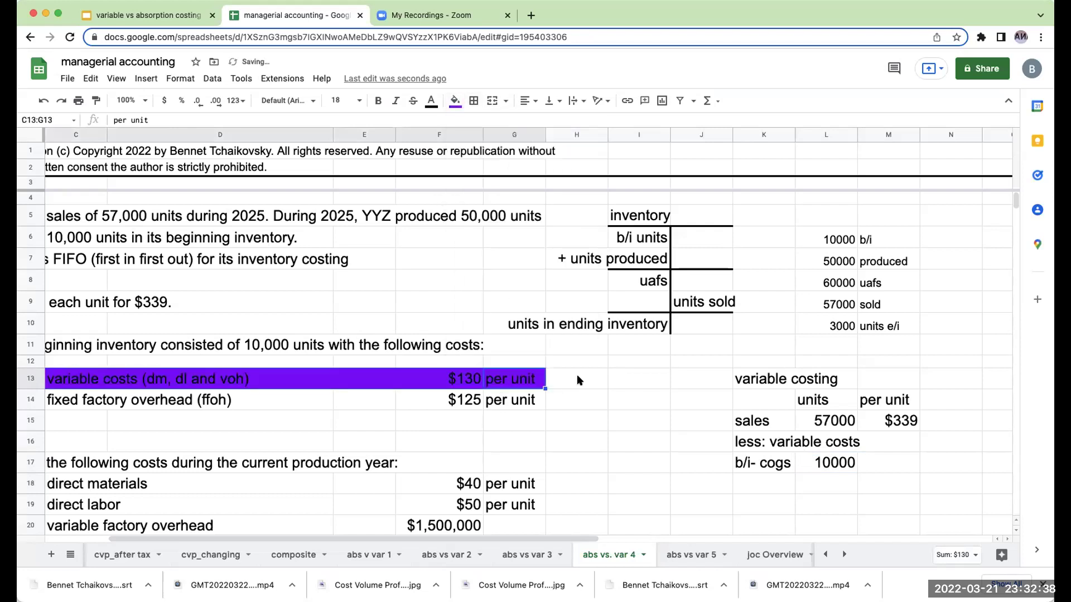
{"action": "left_click", "coordinate": [456, 101]}
{"action": "left_click", "coordinate": [569, 232]}
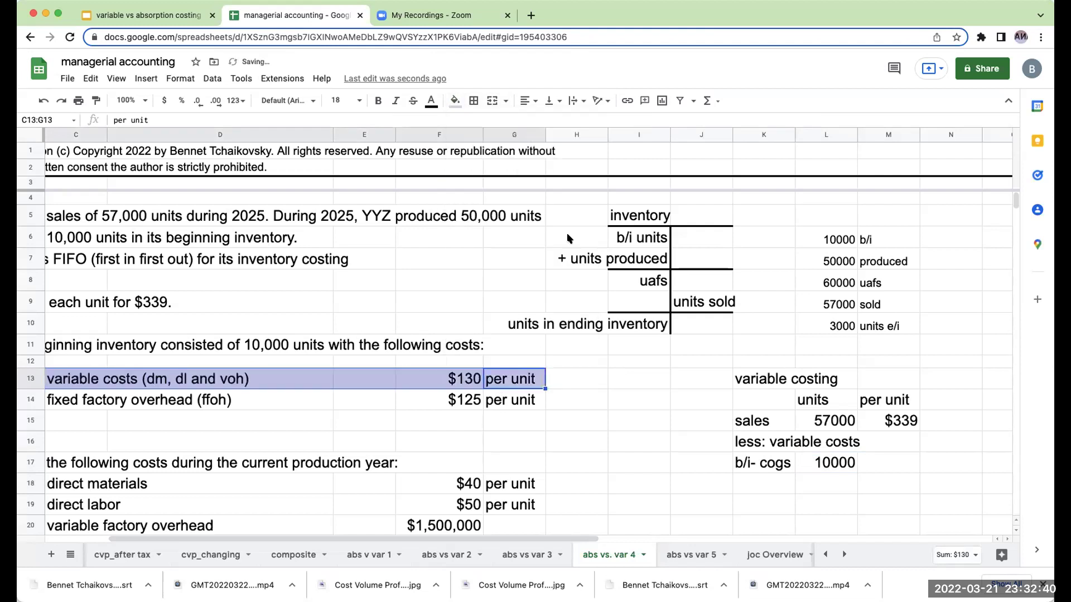
Step: Link the b/i- cogs per-unit cost in M17 to the beginning inventory variable cost in F13
{"action": "left_click", "coordinate": [863, 463]}
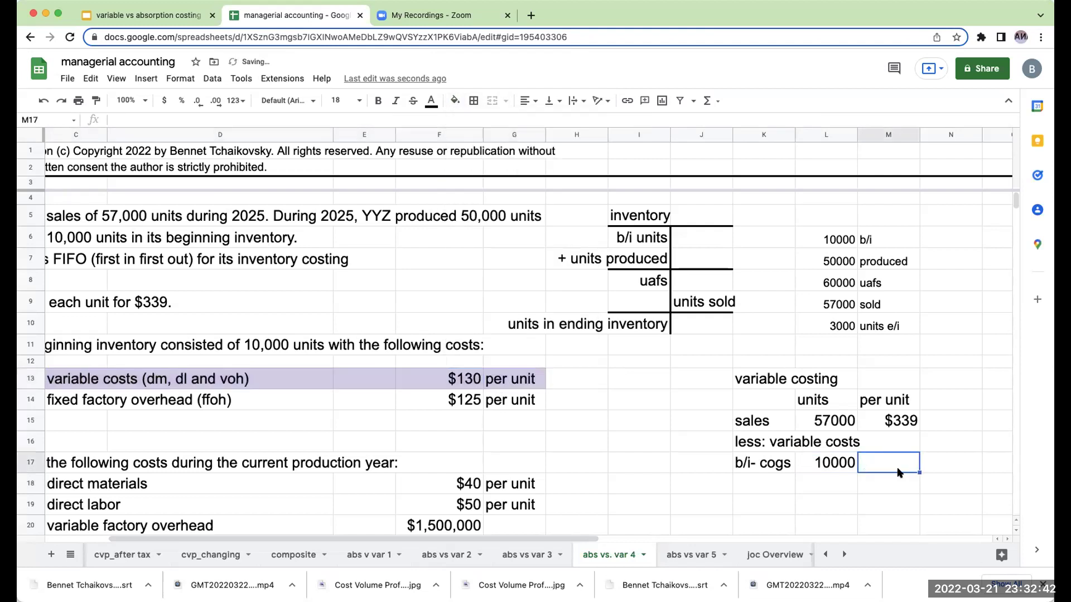
{"action": "type", "text": "+"}
{"action": "key", "text": "Left"}
{"action": "key", "text": "Left"}
{"action": "key", "text": "Left"}
{"action": "key", "text": "Left"}
{"action": "key", "text": "Left"}
Step: Calculate the b/i- cogs amount in N17 as L17 times M17 and widen column N to fit it
{"action": "key", "text": "Left"}
{"action": "key", "text": "Left"}
{"action": "key", "text": "Up"}
{"action": "key", "text": "Up"}
{"action": "key", "text": "Up"}
{"action": "key", "text": "Up"}
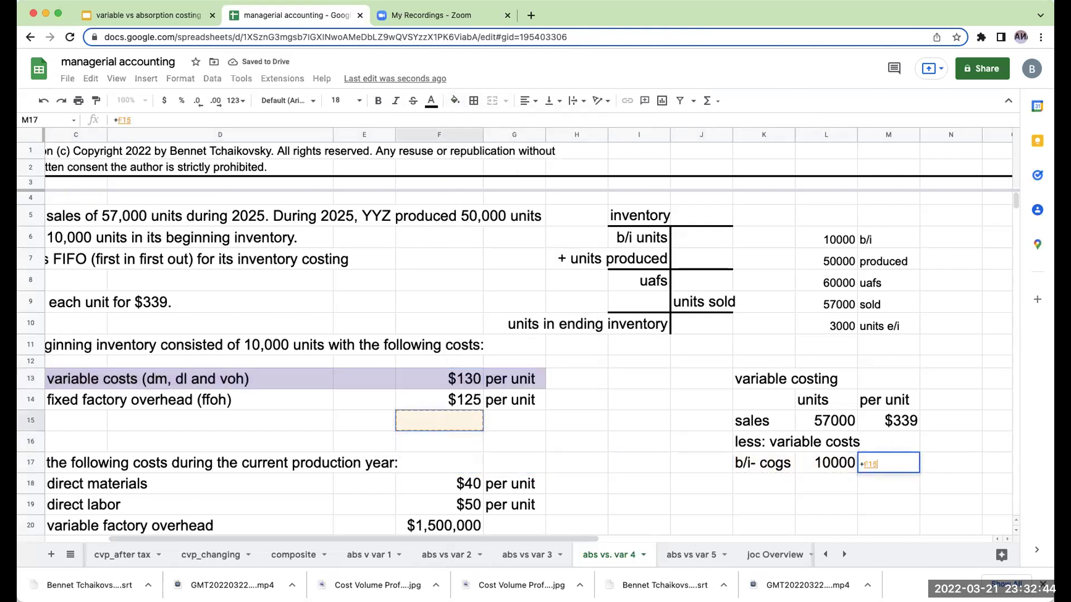
{"action": "key", "text": "Return"}
{"action": "key", "text": "Up"}
{"action": "key", "text": "Right"}
{"action": "key", "text": "Right"}
{"action": "key", "text": "Left"}
{"action": "key", "text": "Right"}
{"action": "key", "text": "Left"}
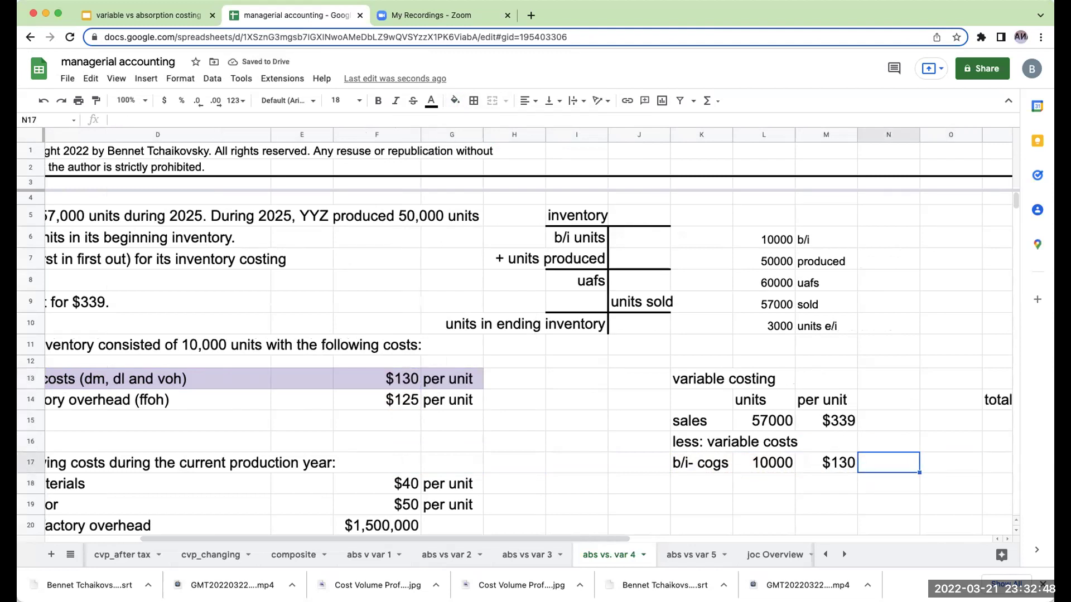
{"action": "type", "text": "="}
{"action": "key", "text": "Left"}
{"action": "key", "text": "Left"}
{"action": "type", "text": "*"}
{"action": "key", "text": "Left"}
{"action": "key", "text": "Return"}
{"action": "key", "text": "Up"}
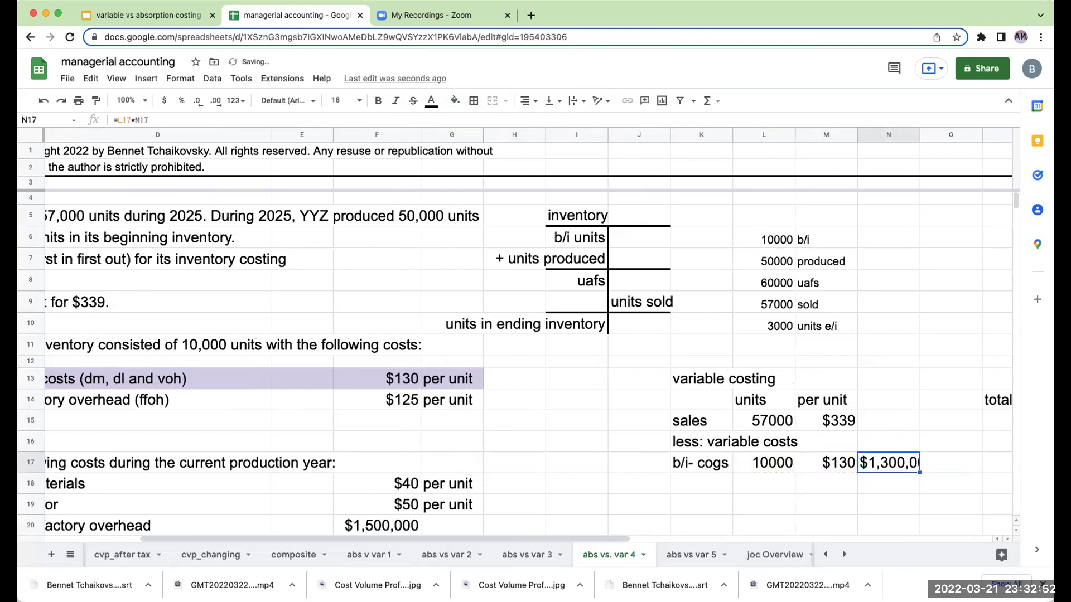
{"action": "left_click_drag", "start_coordinate": [917, 130], "coordinate": [940, 130]}
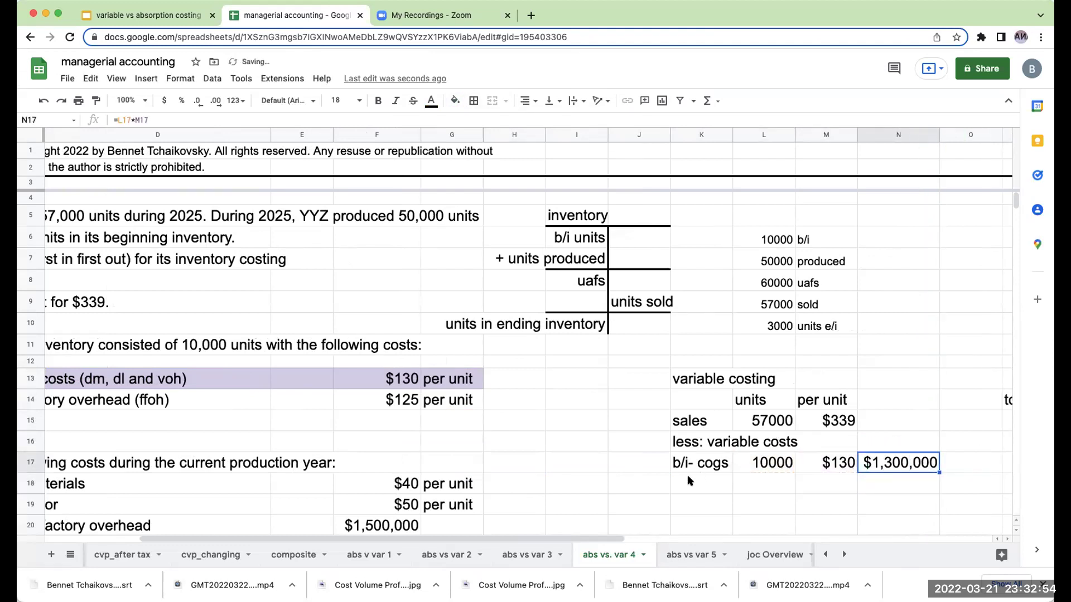
Step: Enter the row label "cy-cogs" in K18 and 47000 units in L18
{"action": "left_click", "coordinate": [686, 481]}
{"action": "type", "text": "cy"}
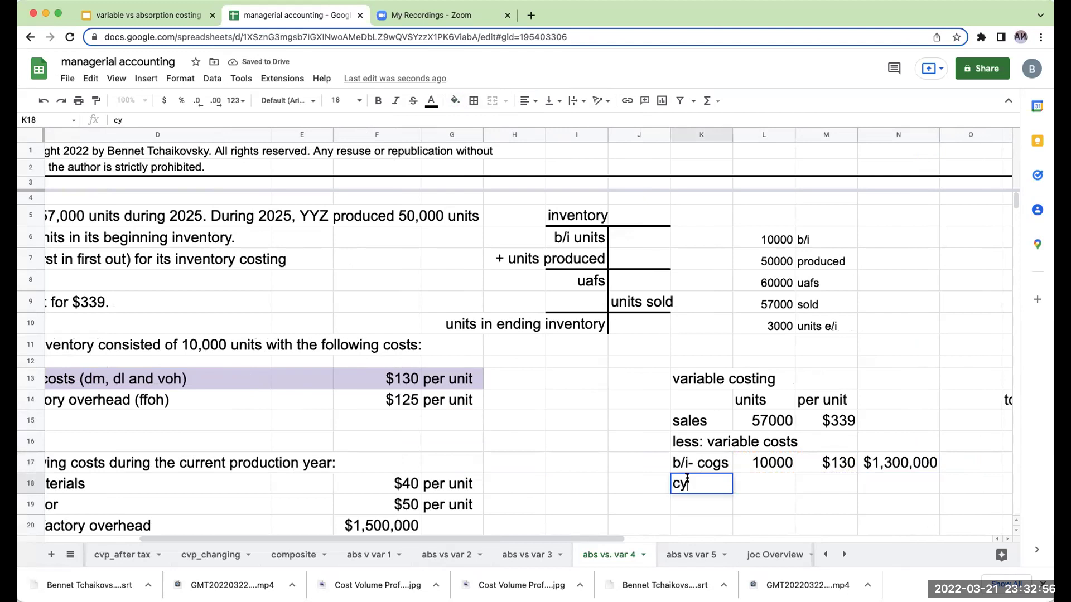
{"action": "type", "text": "-cogs"}
{"action": "key", "text": "Return"}
{"action": "key", "text": "Up"}
{"action": "key", "text": "Right"}
{"action": "key", "text": "Up"}
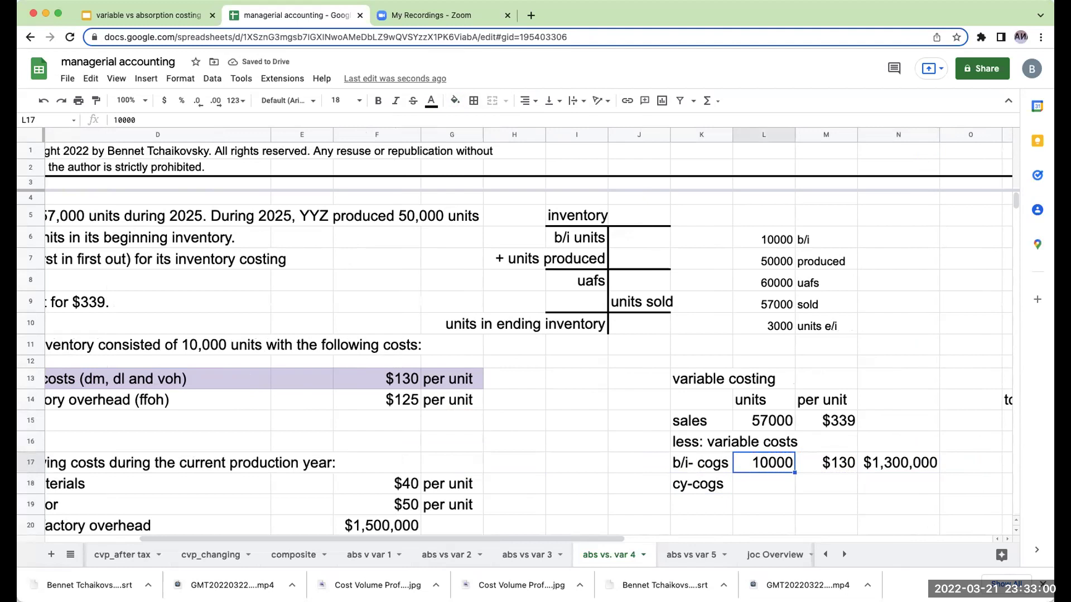
{"action": "key", "text": "Down"}
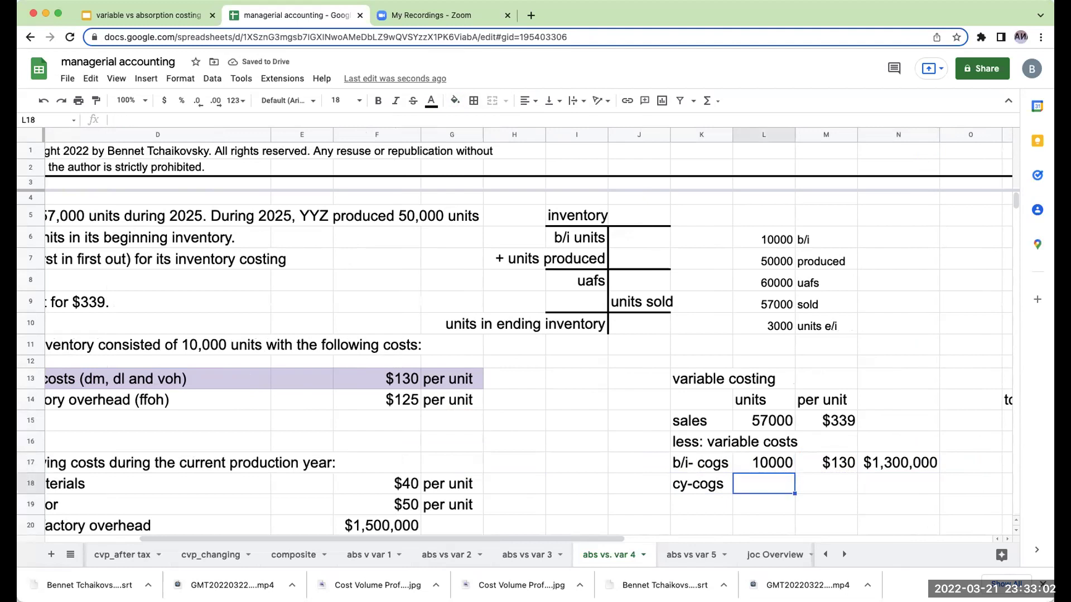
{"action": "type", "text": "47000"}
{"action": "key", "text": "Return"}
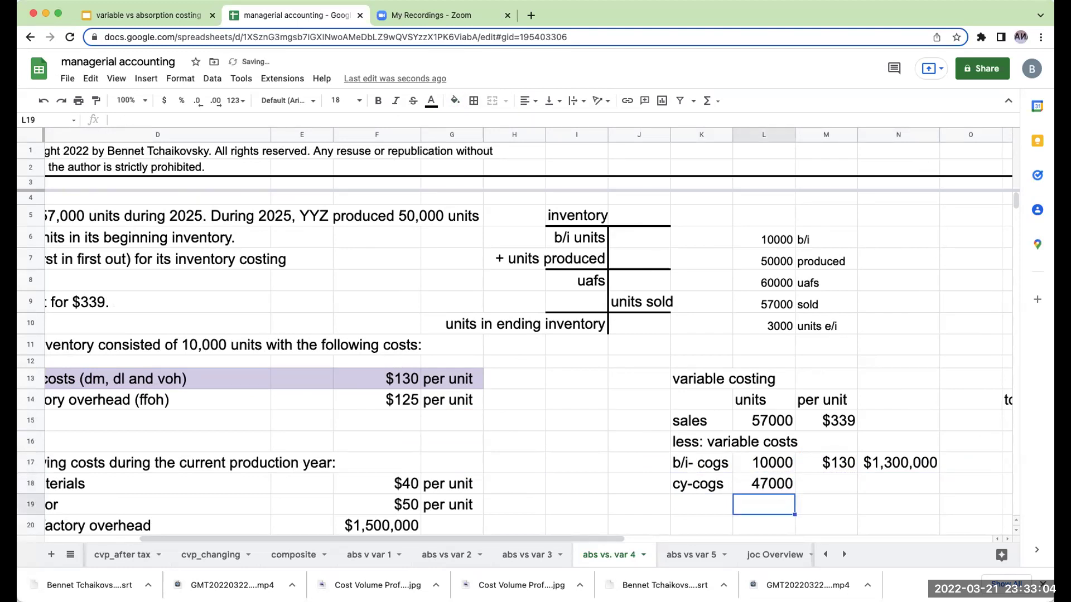
{"action": "key", "text": "Up"}
{"action": "key", "text": "Left"}
{"action": "key", "text": "Left"}
{"action": "key", "text": "Left"}
{"action": "type", "text": "57000-1000"}
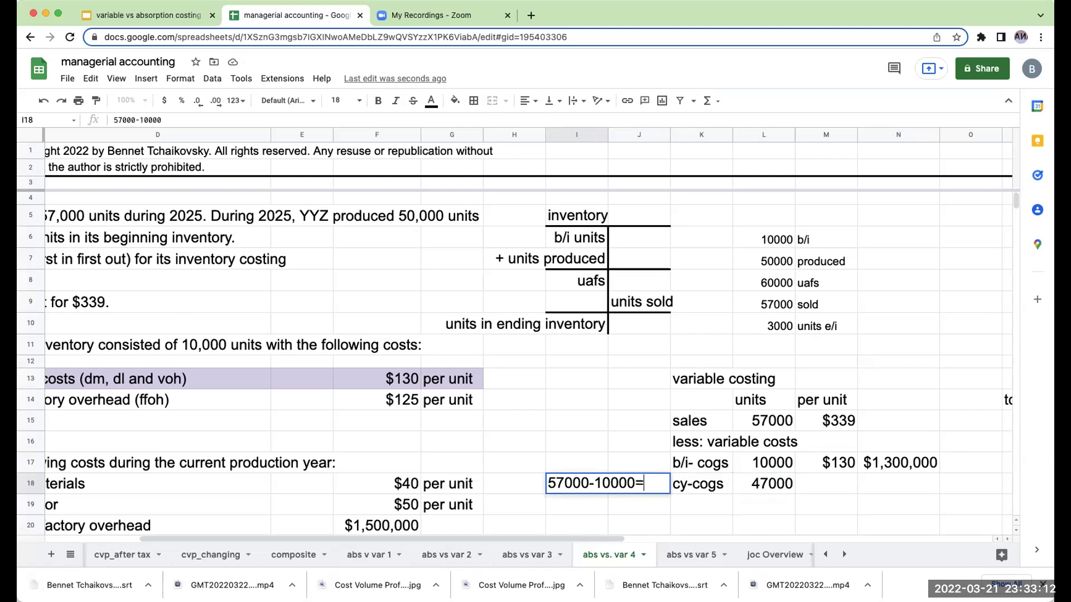
{"action": "key", "text": "Return"}
Step: Link the cy-cogs per-unit cost in M18 to the total in the variable column of the unit cost table below
{"action": "key", "text": "Up"}
{"action": "key", "text": "Right"}
{"action": "key", "text": "Right"}
{"action": "key", "text": "Left"}
{"action": "key", "text": "Up"}
{"action": "key", "text": "Down"}
{"action": "key", "text": "Left"}
{"action": "key", "text": "Right"}
{"action": "key", "text": "Right"}
{"action": "key", "text": "Right"}
{"action": "key", "text": "Up"}
{"action": "key", "text": "Up"}
{"action": "key", "text": "Up"}
{"action": "key", "text": "Up"}
{"action": "key", "text": "Up"}
{"action": "key", "text": "Up"}
{"action": "key", "text": "Up"}
{"action": "key", "text": "Right"}
{"action": "key", "text": "Down"}
{"action": "key", "text": "Down"}
{"action": "key", "text": "Down"}
{"action": "key", "text": "Down"}
{"action": "key", "text": "Down"}
{"action": "key", "text": "Down"}
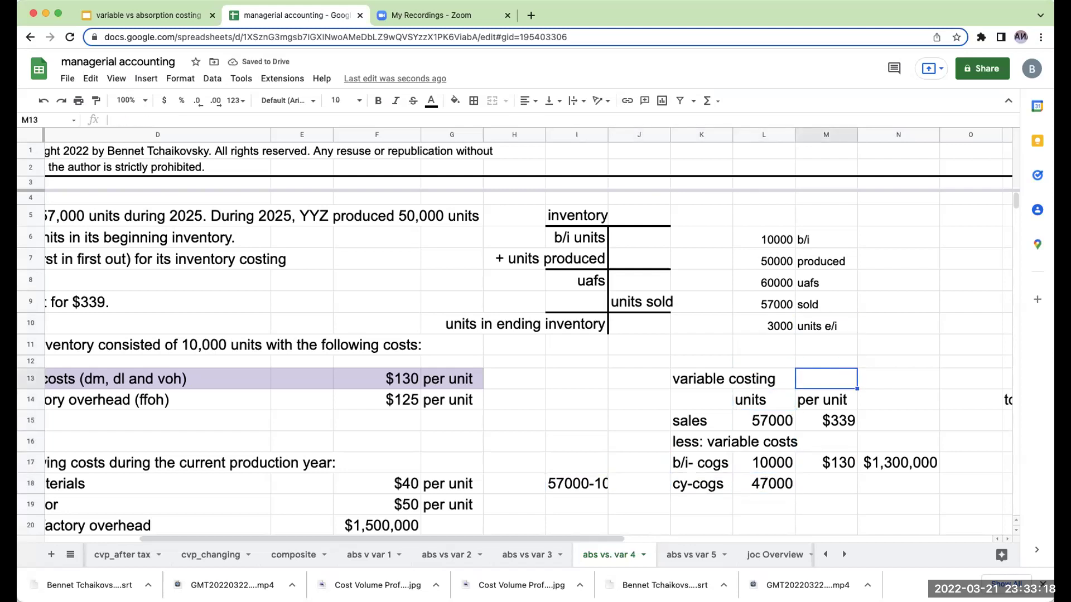
{"action": "key", "text": "Down"}
{"action": "key", "text": "Down"}
{"action": "key", "text": "Up"}
{"action": "type", "text": "+"}
{"action": "key", "text": "Left"}
{"action": "key", "text": "Left"}
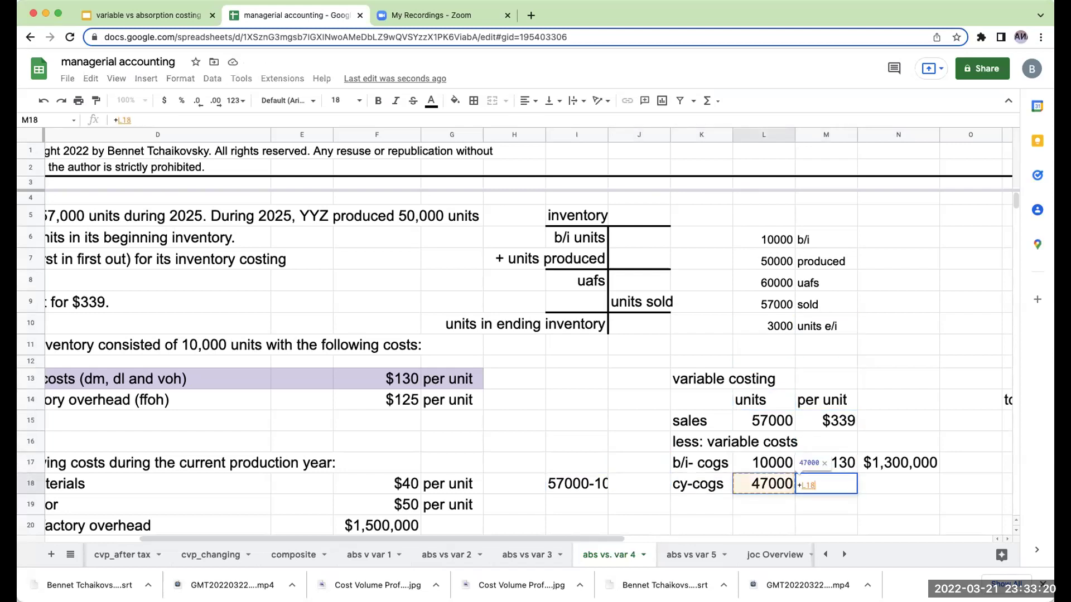
{"action": "key", "text": "Down"}
{"action": "key", "text": "Down"}
{"action": "key", "text": "Down"}
{"action": "key", "text": "Down"}
{"action": "key", "text": "Down"}
{"action": "key", "text": "Down"}
{"action": "key", "text": "Down"}
{"action": "key", "text": "Down"}
{"action": "key", "text": "Down"}
{"action": "key", "text": "Down"}
{"action": "key", "text": "Left"}
{"action": "key", "text": "Left"}
{"action": "key", "text": "Left"}
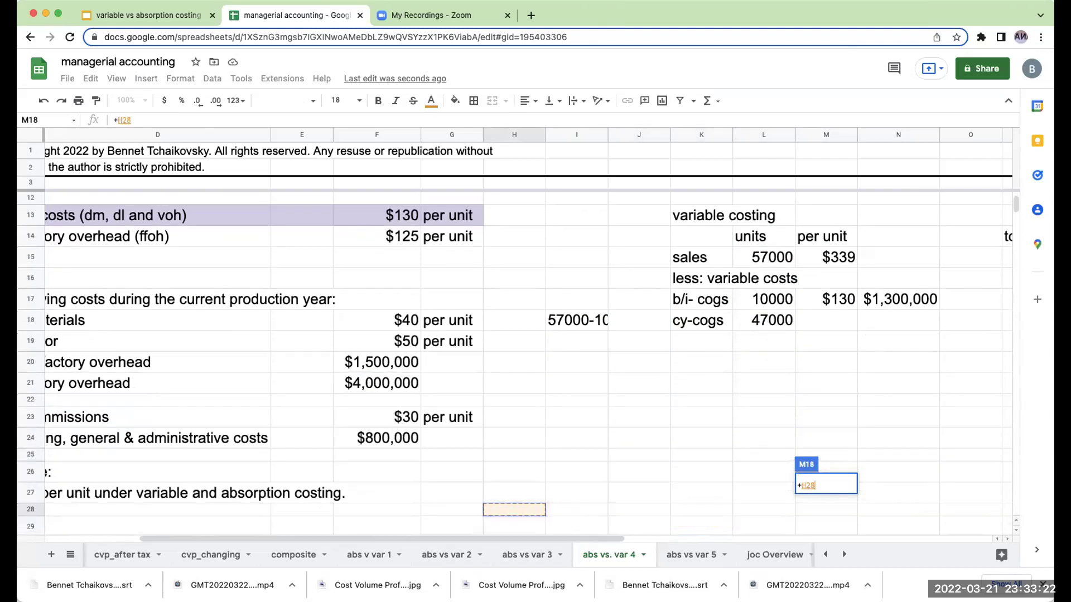
{"action": "key", "text": "Down"}
{"action": "key", "text": "Down"}
{"action": "key", "text": "Down"}
{"action": "key", "text": "Down"}
{"action": "key", "text": "Down"}
{"action": "key", "text": "Down"}
{"action": "key", "text": "Down"}
{"action": "key", "text": "Down"}
{"action": "key", "text": "Down"}
{"action": "key", "text": "Down"}
{"action": "key", "text": "Down"}
{"action": "key", "text": "Down"}
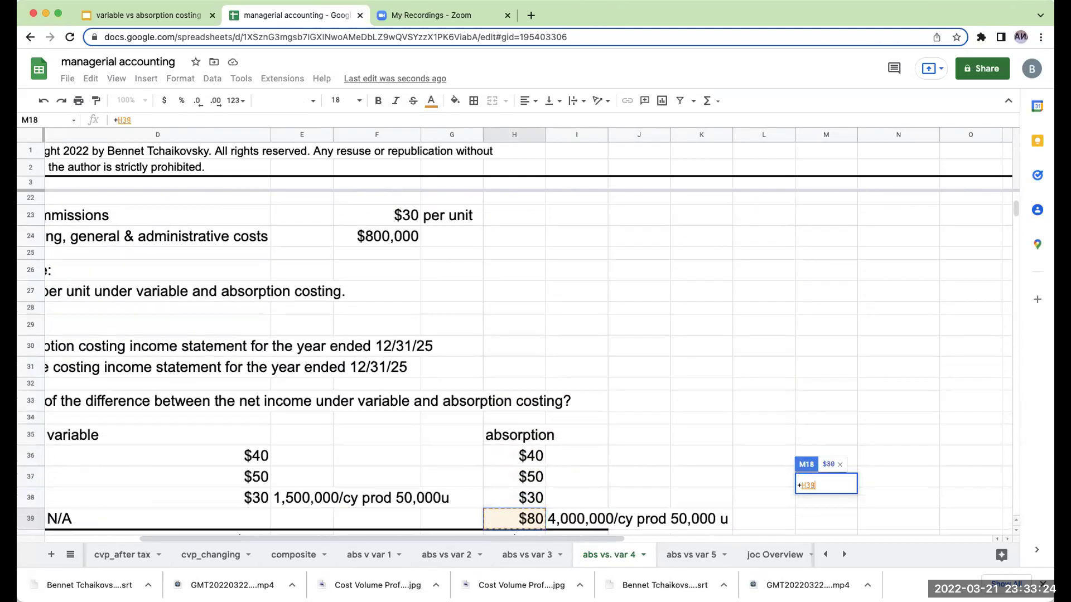
{"action": "key", "text": "Left"}
{"action": "key", "text": "Left"}
{"action": "key", "text": "Left"}
{"action": "key", "text": "Left"}
{"action": "key", "text": "Tab"}
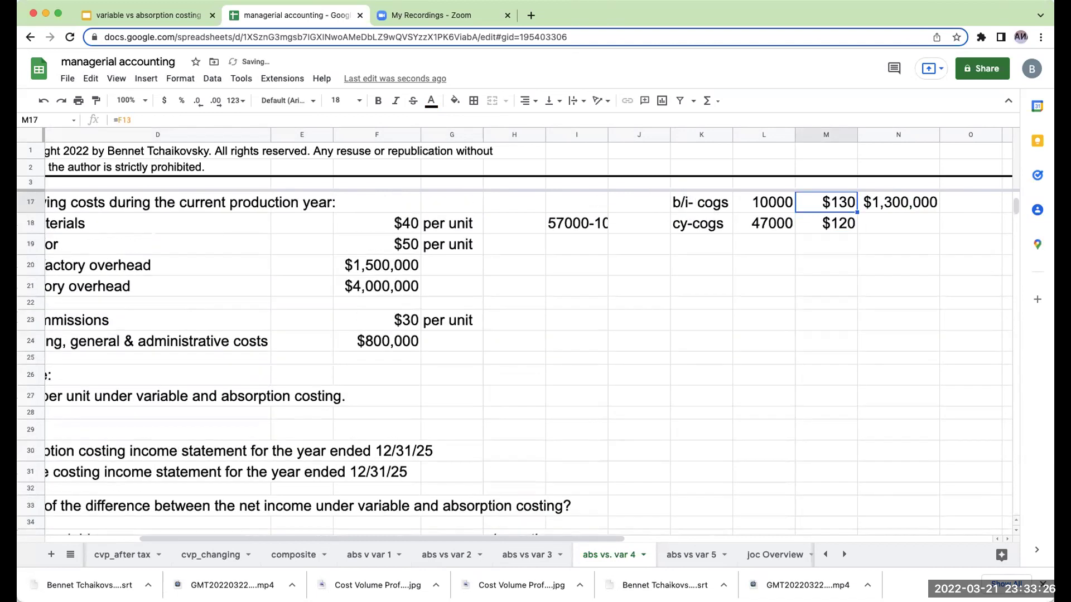
Step: Calculate the cy-cogs amount in N18 as L18 times M18
{"action": "type", "text": "+"}
{"action": "key", "text": "Left"}
{"action": "key", "text": "Left"}
{"action": "type", "text": "*"}
{"action": "key", "text": "Left"}
{"action": "key", "text": "Return"}
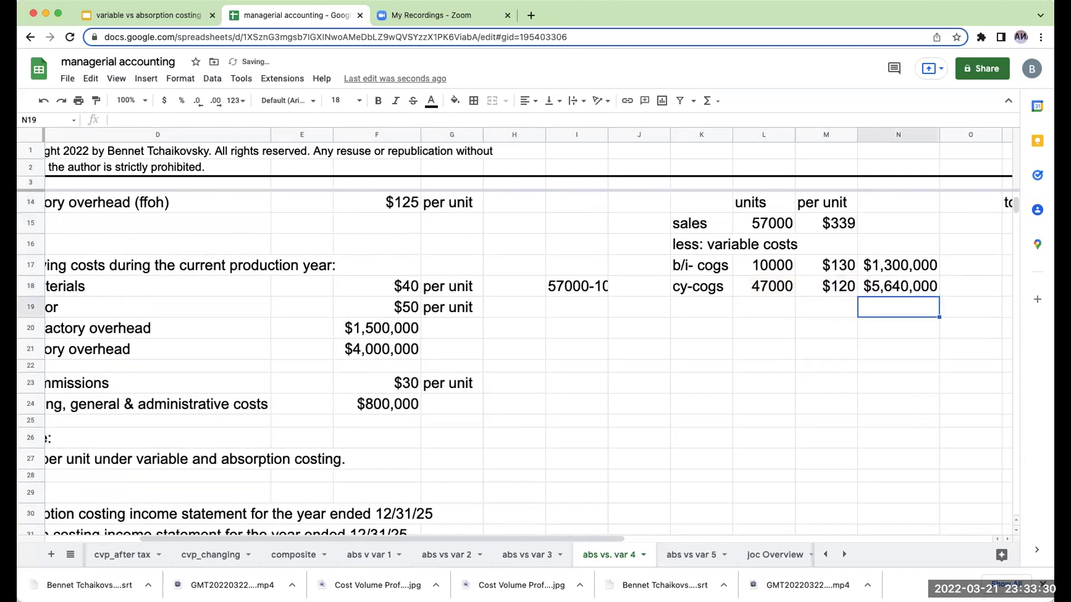
Step: Enter the row label "sale comm" in K19 below cy-cogs
{"action": "key", "text": "Left"}
{"action": "key", "text": "Left"}
{"action": "key", "text": "Left"}
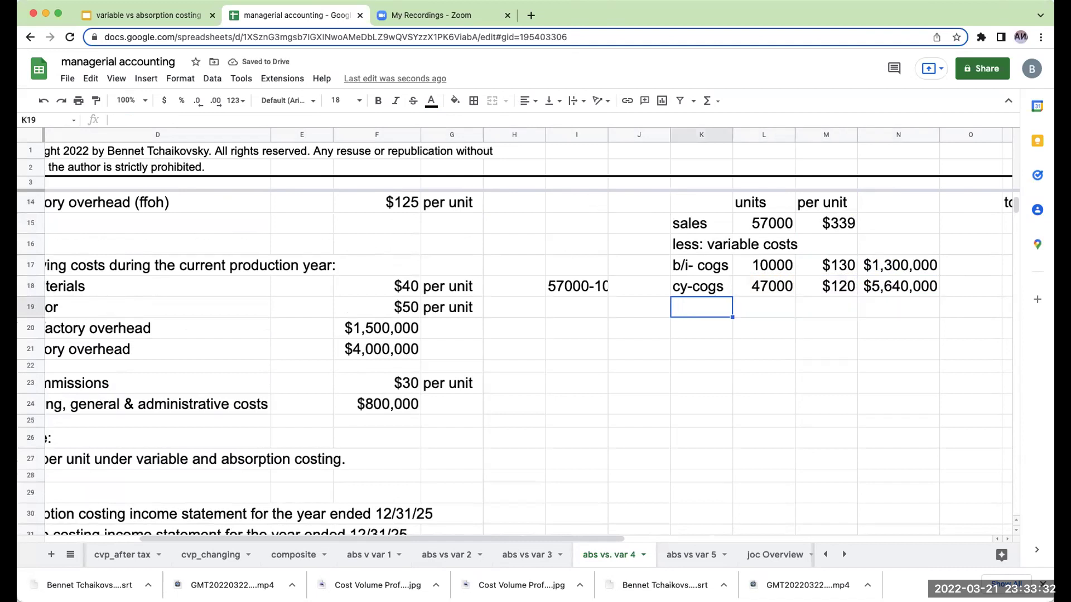
{"action": "type", "text": "sale comm"}
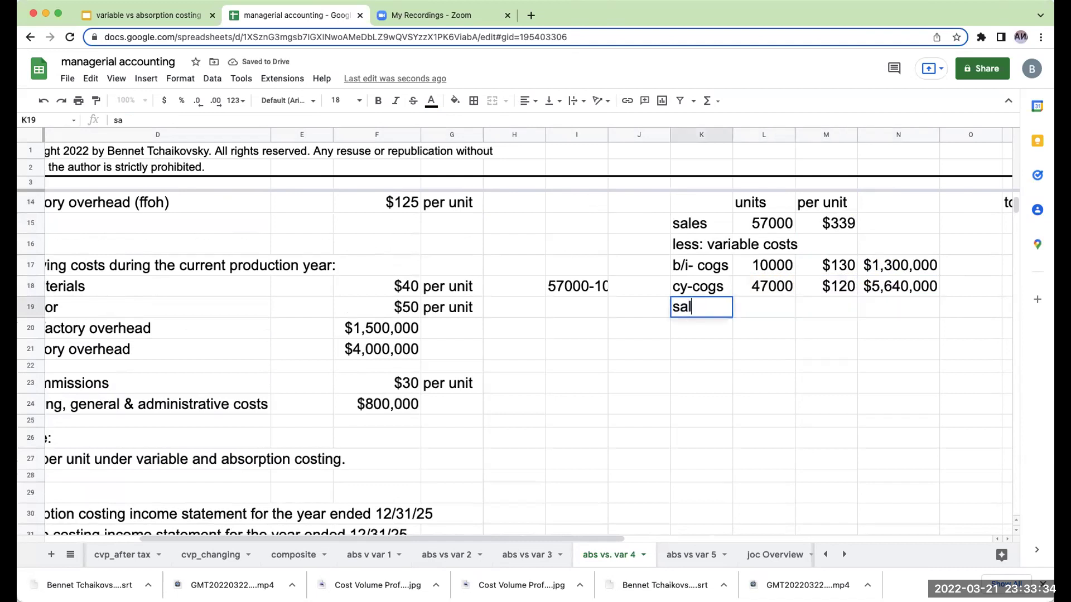
{"action": "key", "text": "Return"}
{"action": "key", "text": "Up"}
{"action": "key", "text": "Right"}
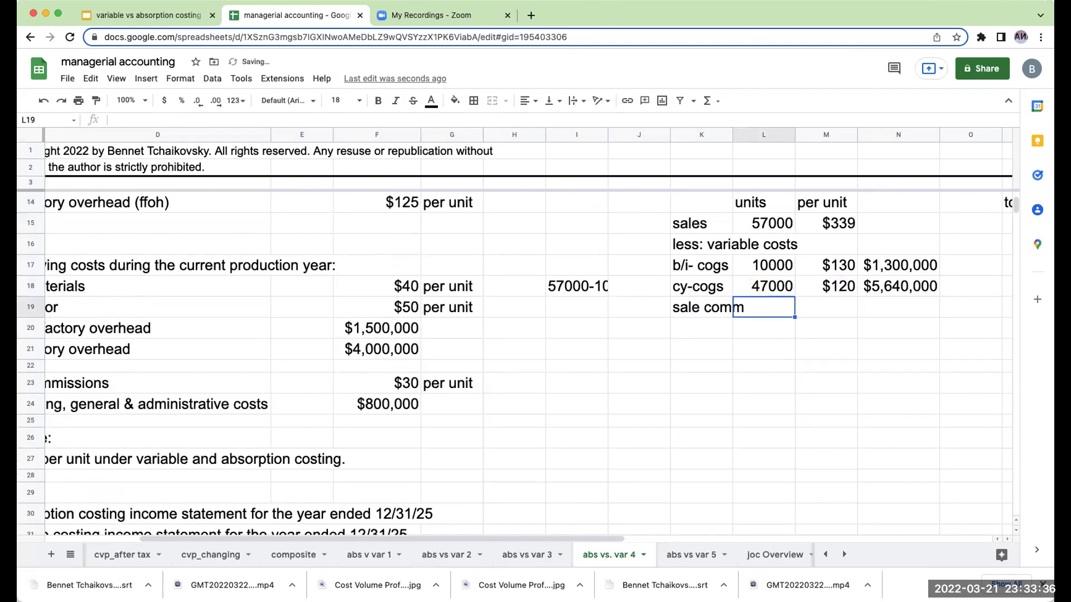
Step: Link the sales commission units in L19 to the units sold in the sales row
{"action": "type", "text": "="}
{"action": "key", "text": "Up"}
{"action": "key", "text": "Up"}
{"action": "key", "text": "Up"}
{"action": "key", "text": "Up"}
{"action": "key", "text": "Return"}
{"action": "key", "text": "Up"}
Step: Link the sales commission per-unit cost in M19 to the commissions rate in F23
{"action": "key", "text": "Right"}
{"action": "type", "text": "+"}
{"action": "key", "text": "Left"}
{"action": "key", "text": "Left"}
{"action": "key", "text": "Left"}
{"action": "key", "text": "Left"}
{"action": "key", "text": "Left"}
{"action": "key", "text": "Left"}
{"action": "key", "text": "Down"}
{"action": "key", "text": "Down"}
{"action": "key", "text": "Down"}
{"action": "key", "text": "Down"}
{"action": "key", "text": "Left"}
{"action": "key", "text": "Return"}
{"action": "key", "text": "Up"}
Step: Calculate the sales commission amount in N19 as L19 times M19
{"action": "key", "text": "Right"}
{"action": "type", "text": "+"}
{"action": "key", "text": "Left"}
{"action": "key", "text": "Left"}
{"action": "type", "text": "*"}
{"action": "key", "text": "Left"}
{"action": "key", "text": "Return"}
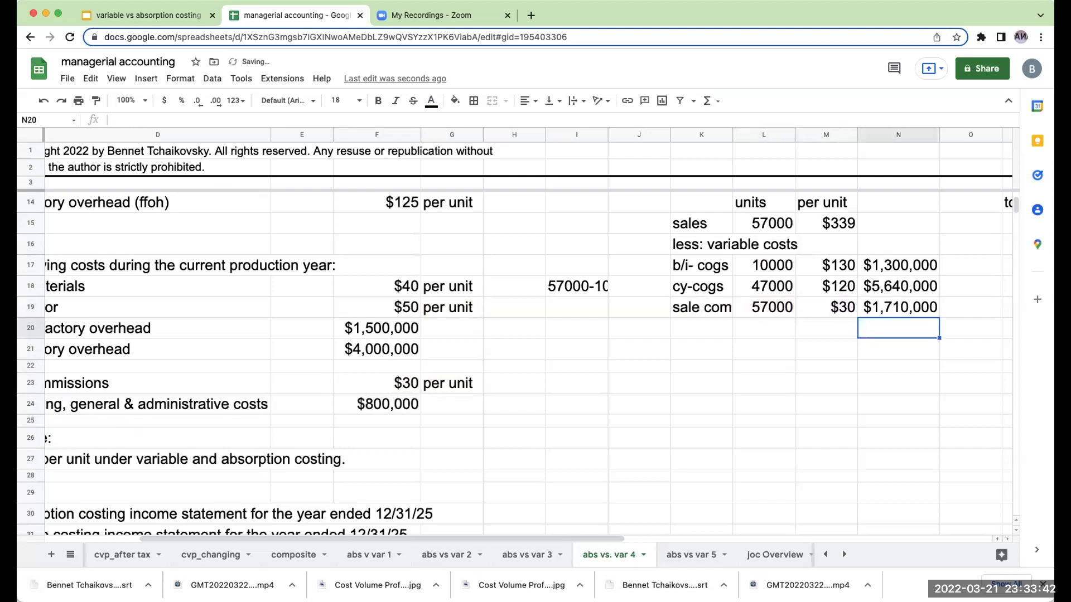
Step: Enter the row label "total variable costs" in K20 below the sales commission row
{"action": "key", "text": "Left"}
{"action": "key", "text": "Left"}
{"action": "key", "text": "Left"}
{"action": "type", "text": "to"}
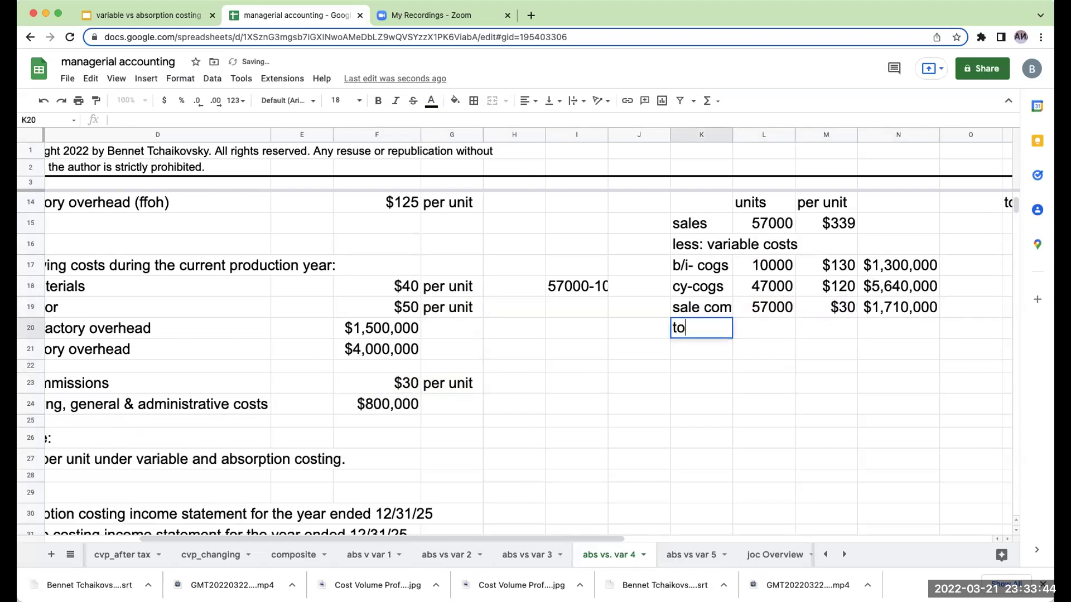
{"action": "type", "text": "tal variable costs"}
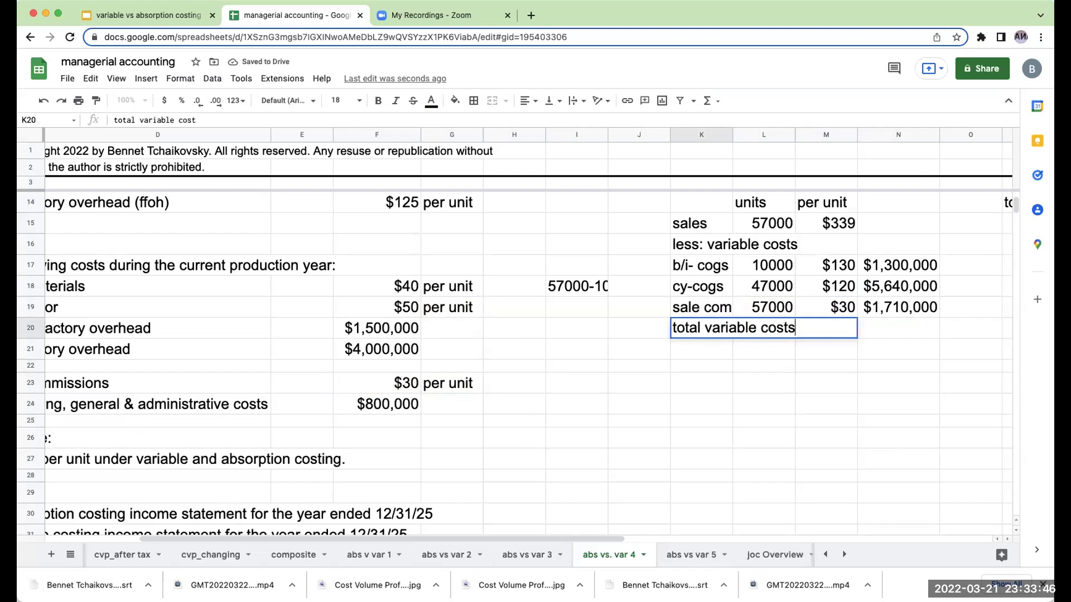
{"action": "key", "text": "Return"}
{"action": "key", "text": "Up"}
Step: Calculate total variable costs in P20 as the sum of the three variable cost amounts, N17, N18 and N19
{"action": "key", "text": "Right"}
{"action": "key", "text": "Right"}
{"action": "key", "text": "Right"}
{"action": "key", "text": "Right"}
{"action": "type", "text": "+"}
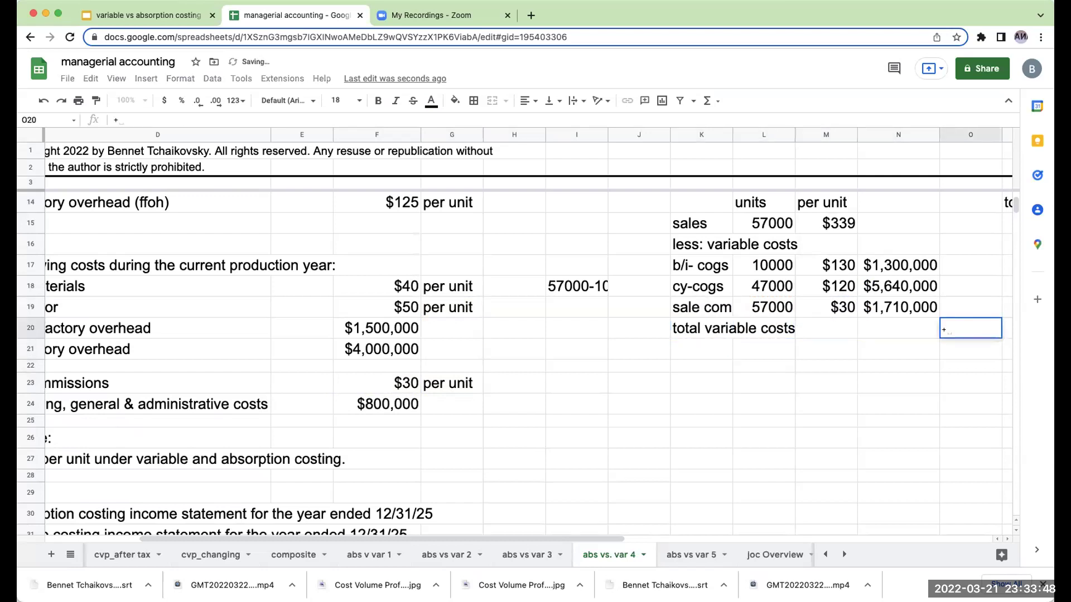
{"action": "key", "text": "Escape"}
{"action": "key", "text": "Right"}
{"action": "type", "text": "+"}
{"action": "key", "text": "Left"}
{"action": "key", "text": "Left"}
{"action": "key", "text": "Up"}
{"action": "key", "text": "Up"}
{"action": "key", "text": "Up"}
{"action": "type", "text": "+"}
{"action": "key", "text": "Left"}
{"action": "key", "text": "Up"}
{"action": "key", "text": "Up"}
{"action": "key", "text": "Left"}
{"action": "type", "text": "+"}
{"action": "key", "text": "Left"}
{"action": "key", "text": "Left"}
{"action": "key", "text": "Up"}
{"action": "key", "text": "Return"}
Step: Enter the row label "contribution margin" in K21 below total variable costs
{"action": "key", "text": "Left"}
{"action": "key", "text": "Left"}
{"action": "key", "text": "Left"}
{"action": "key", "text": "Left"}
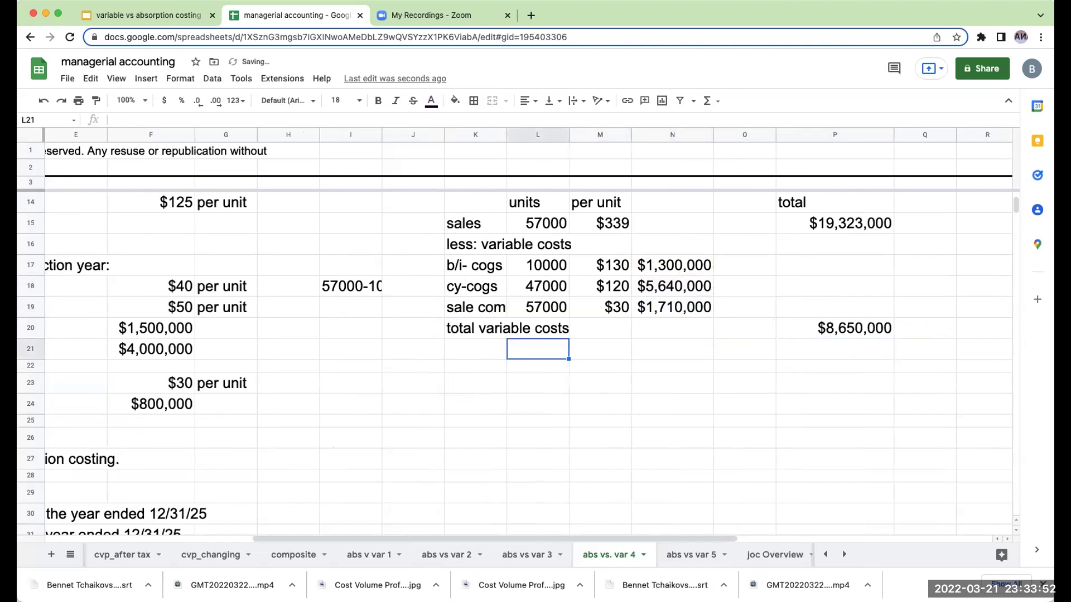
{"action": "key", "text": "Left"}
{"action": "type", "text": "conyri"}
{"action": "key", "text": "BackSpace"}
{"action": "type", "text": "ribution margin"}
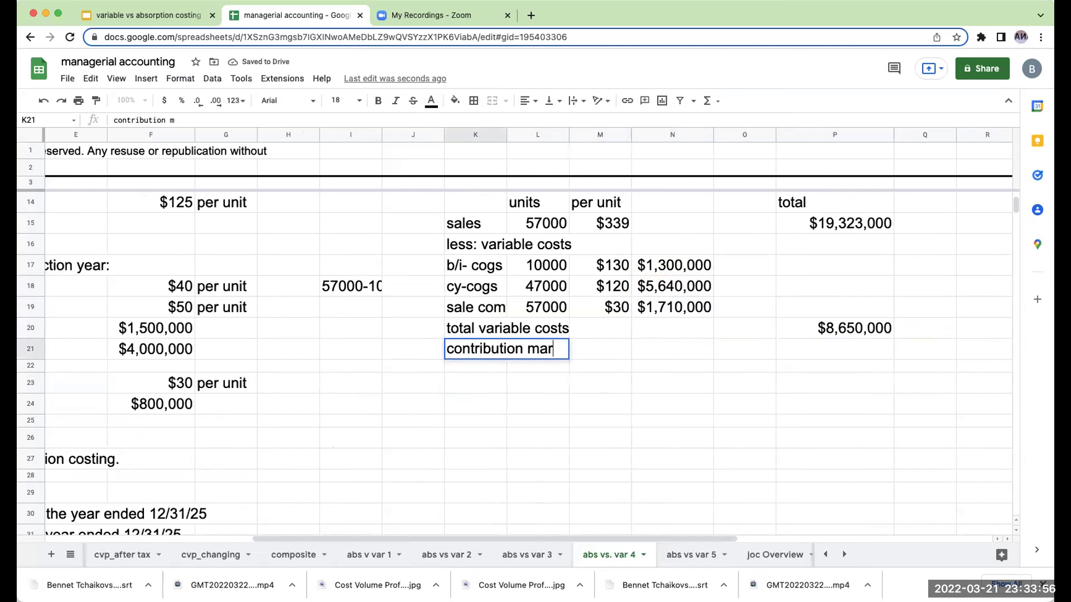
{"action": "key", "text": "Return"}
Step: Calculate the contribution margin in P21 as total sales P15 minus total variable costs P20
{"action": "key", "text": "Up"}
{"action": "key", "text": "Right"}
{"action": "key", "text": "Right"}
{"action": "key", "text": "Right"}
{"action": "key", "text": "Right"}
{"action": "key", "text": "Right"}
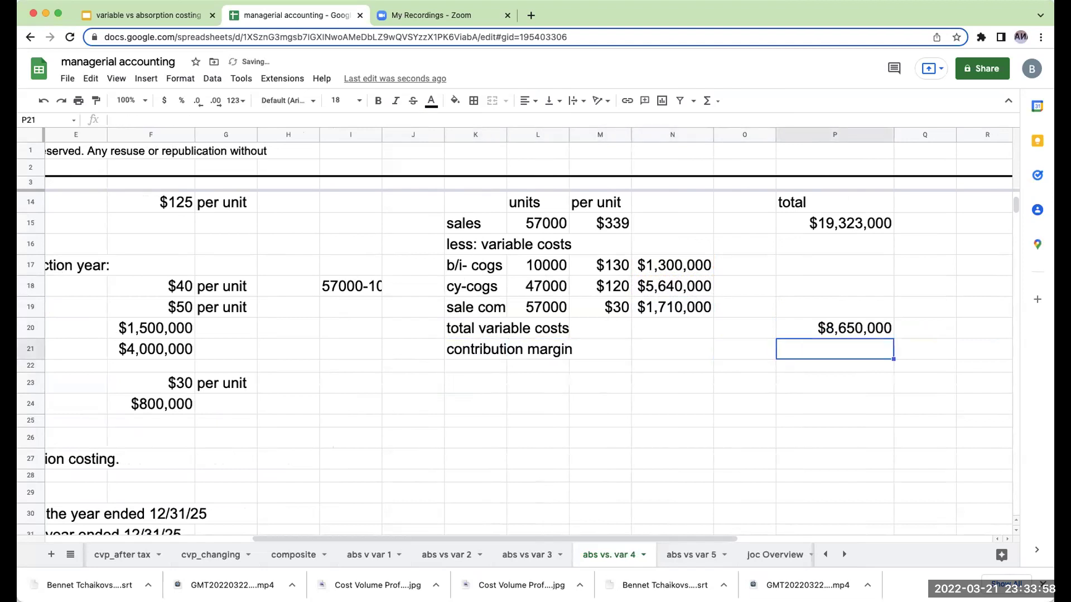
{"action": "type", "text": "+"}
{"action": "key", "text": "Up"}
{"action": "key", "text": "Up"}
{"action": "key", "text": "Up"}
{"action": "key", "text": "Up"}
{"action": "key", "text": "Up"}
{"action": "key", "text": "Up"}
{"action": "type", "text": "-"}
{"action": "key", "text": "Up"}
{"action": "key", "text": "Return"}
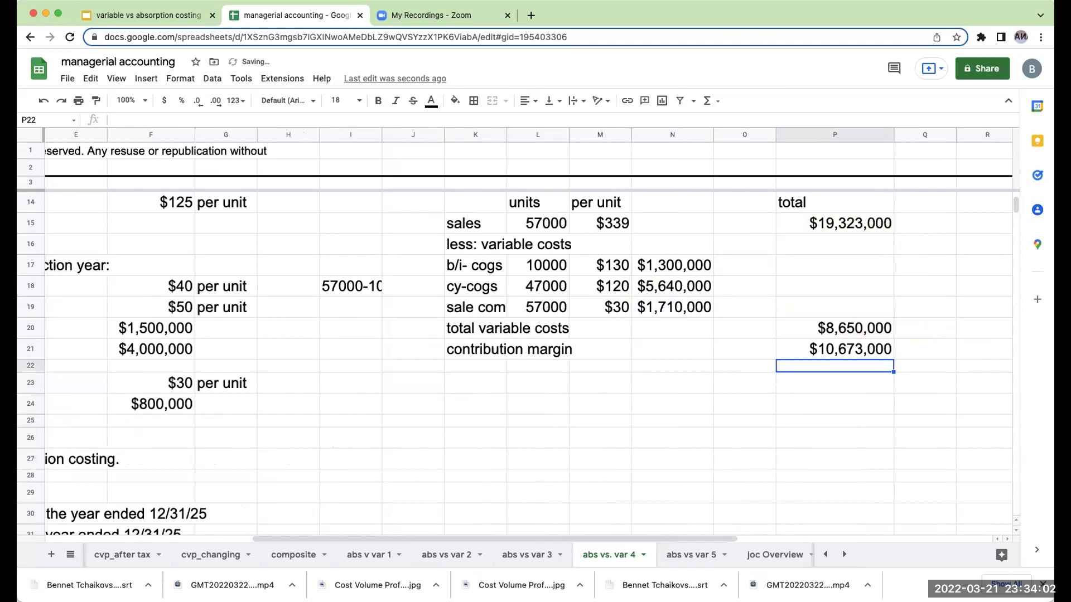
Step: Enter the section label "less: fixed costs" in K22 below the contribution margin row
{"action": "key", "text": "Left"}
{"action": "key", "text": "Left"}
{"action": "key", "text": "Left"}
{"action": "key", "text": "Left"}
{"action": "key", "text": "Left"}
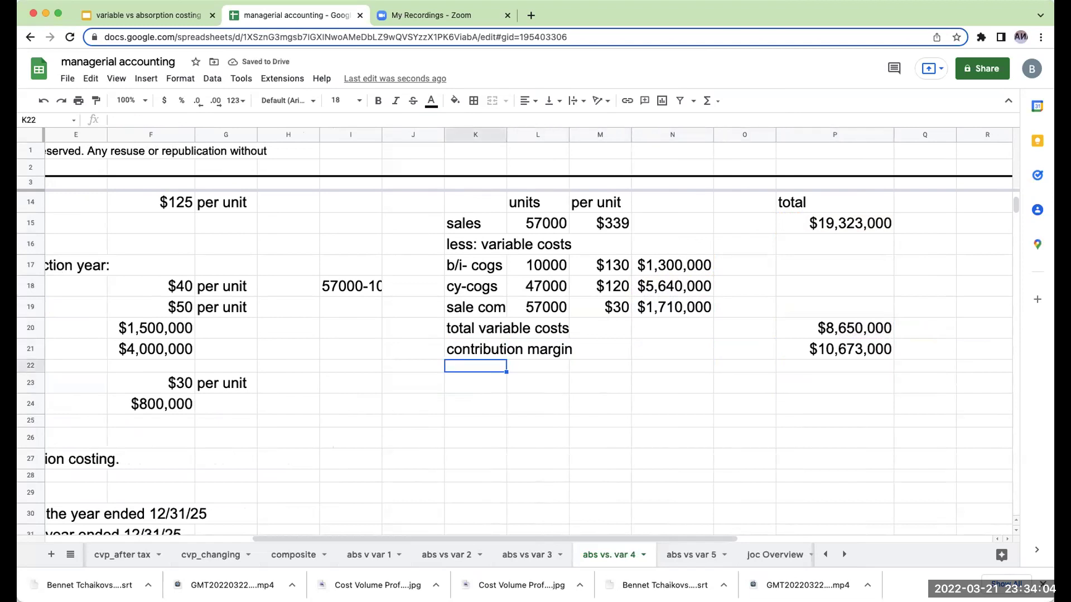
{"action": "type", "text": "less: fixe"}
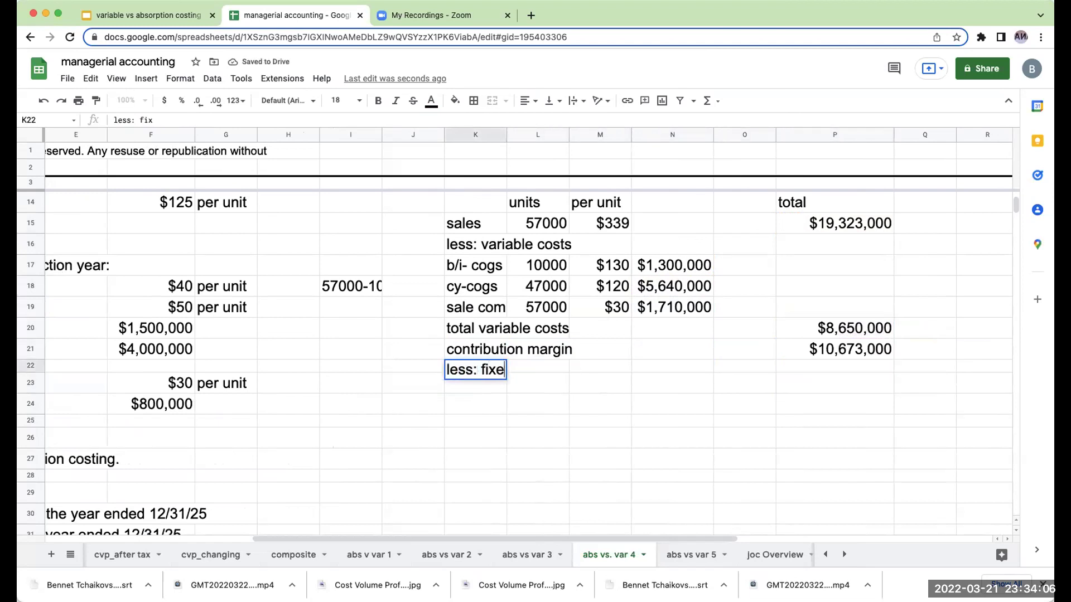
{"action": "type", "text": "d costs"}
{"action": "key", "text": "Return"}
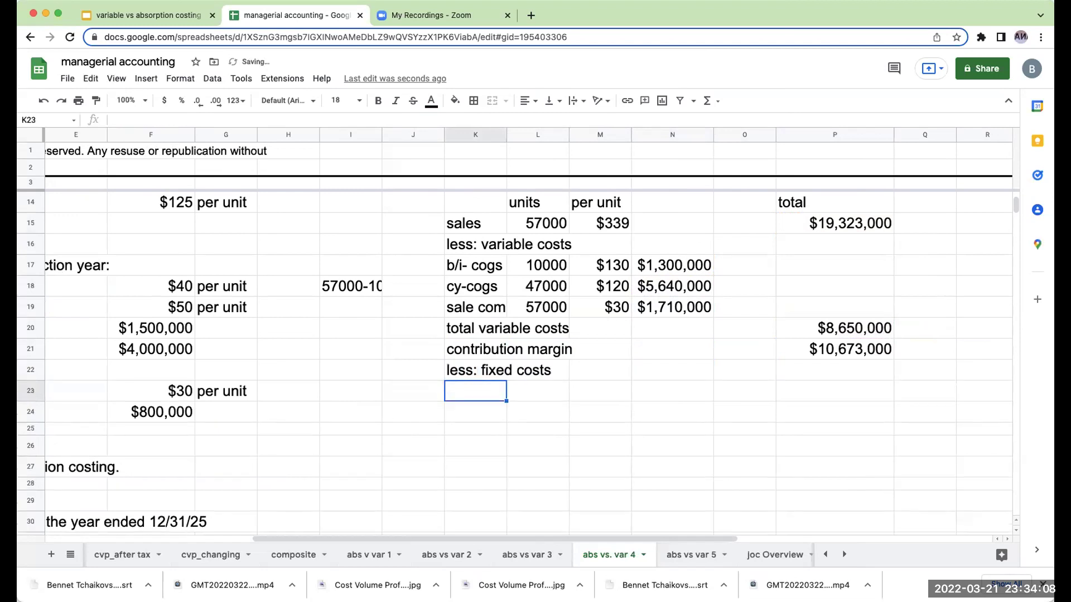
Step: Enter the row label "ffoh- current year prod" in K23 under the fixed costs heading
{"action": "scroll", "coordinate": [513, 457], "scroll_direction": "up", "scroll_amount": 3}
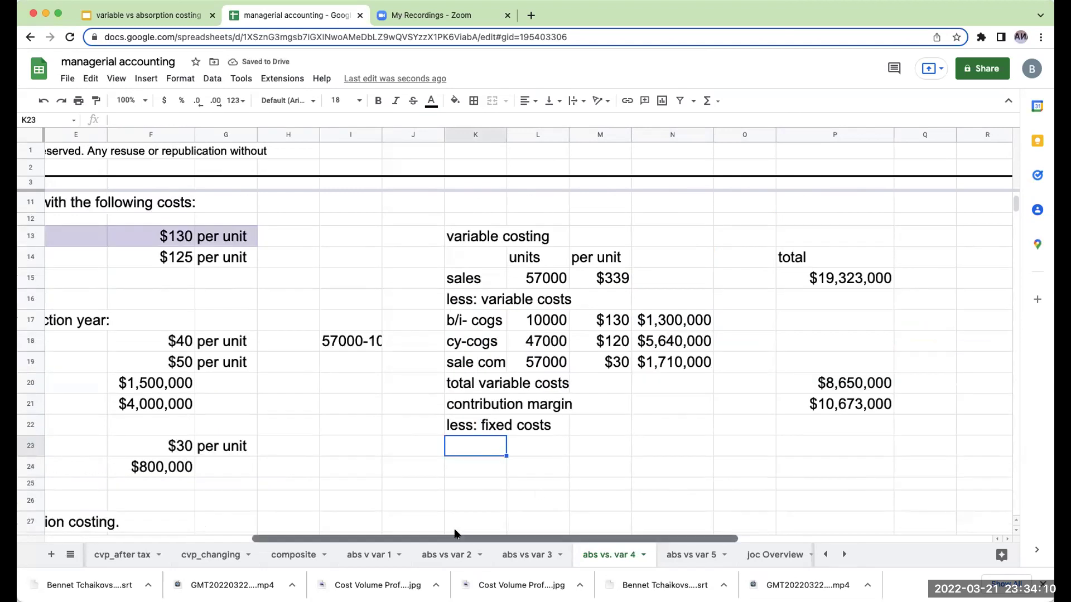
{"action": "scroll", "coordinate": [446, 457], "scroll_direction": "left", "scroll_amount": 5}
{"action": "left_click", "coordinate": [465, 268]}
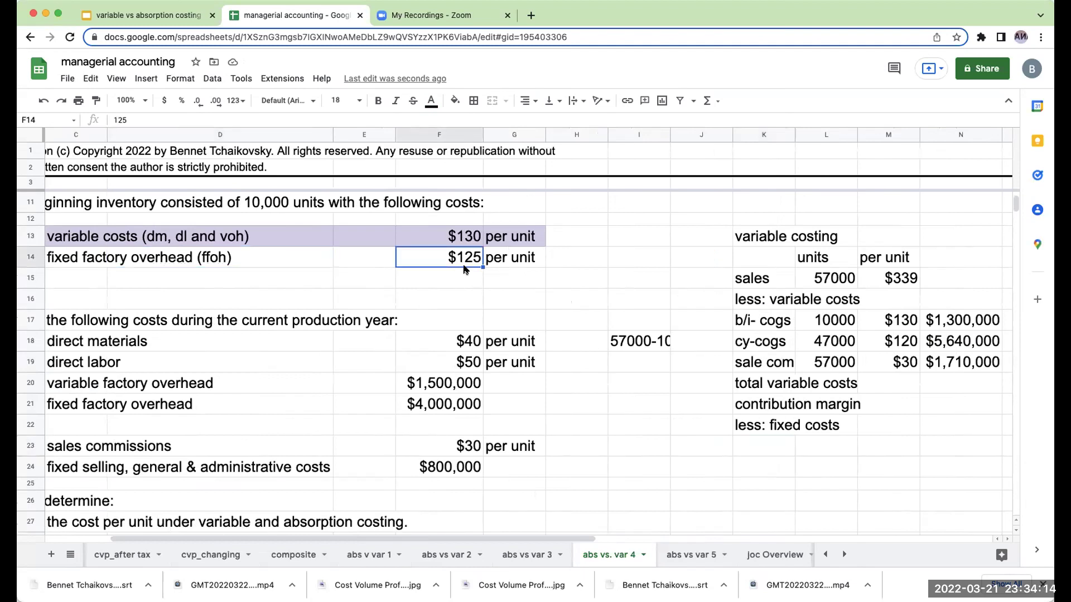
{"action": "left_click", "coordinate": [770, 449]}
{"action": "type", "text": "ffoh- curren"}
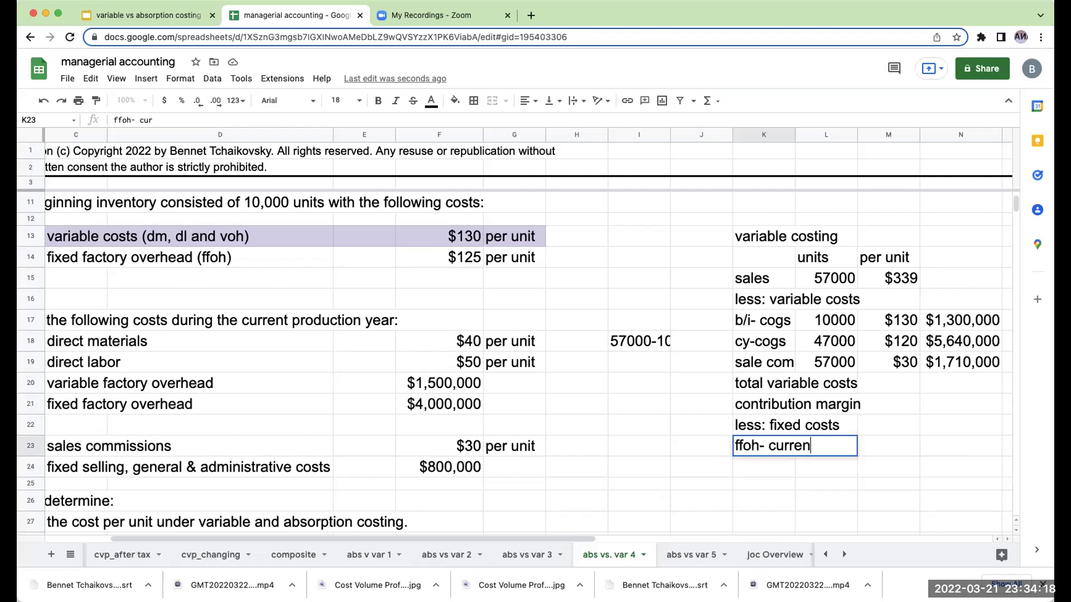
{"action": "type", "text": "t year pr"}
{"action": "key", "text": "BackSpace"}
{"action": "key", "text": "BackSpace"}
{"action": "key", "text": "BackSpace"}
{"action": "key", "text": "BackSpace"}
{"action": "type", "text": "ar prod"}
{"action": "key", "text": "Return"}
Step: Link the current-year fixed factory overhead amount in N23 to the fixed factory overhead cost in F21
{"action": "key", "text": "Up"}
{"action": "key", "text": "Right"}
{"action": "key", "text": "Right"}
{"action": "key", "text": "Right"}
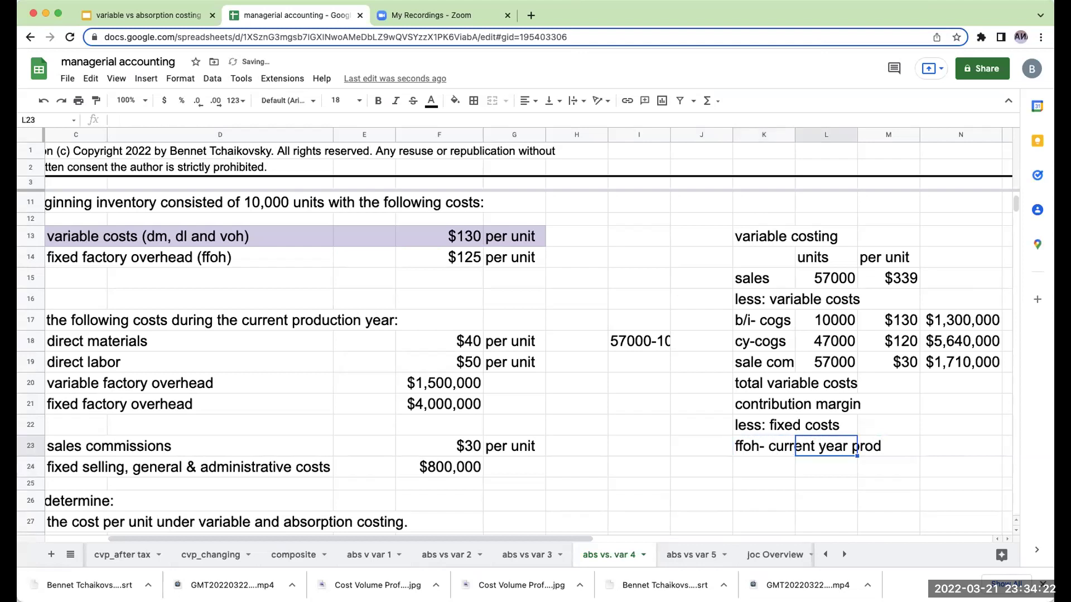
{"action": "type", "text": "+"}
{"action": "key", "text": "Left"}
{"action": "key", "text": "Left"}
{"action": "key", "text": "Left"}
{"action": "key", "text": "Left"}
{"action": "key", "text": "Left"}
Step: Enter the row label "SG&A" in K24 below the fixed factory overhead row
{"action": "key", "text": "Left"}
{"action": "key", "text": "Left"}
{"action": "key", "text": "Left"}
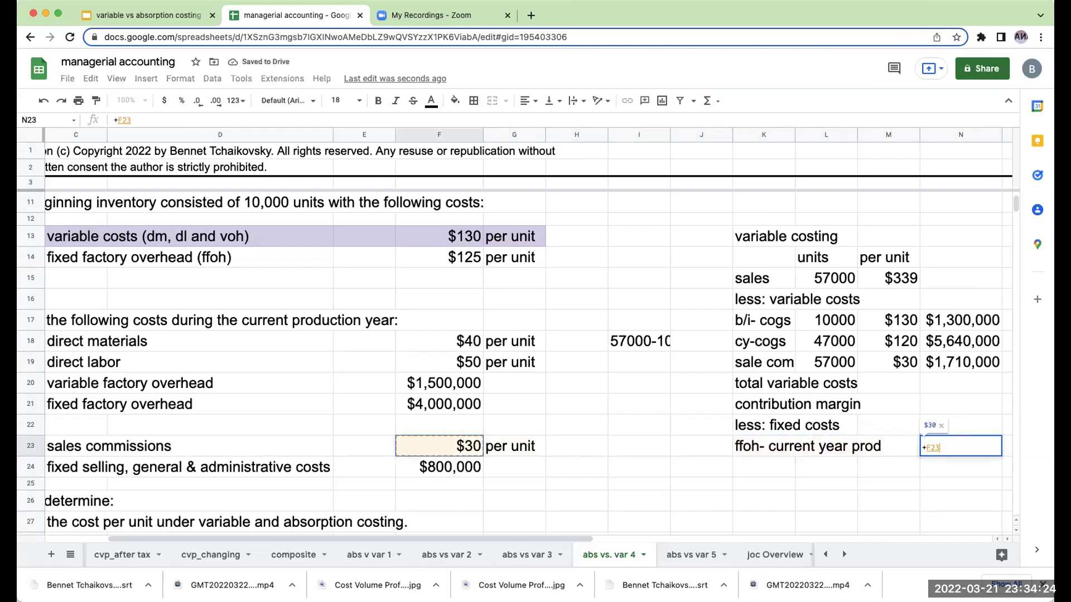
{"action": "key", "text": "Up"}
{"action": "key", "text": "Up"}
{"action": "key", "text": "Return"}
Step: Link the SG&A amount in N24 to the fixed selling, general & administrative costs in F24
{"action": "key", "text": "Left"}
{"action": "key", "text": "Left"}
{"action": "key", "text": "Left"}
{"action": "type", "text": "SG&A"}
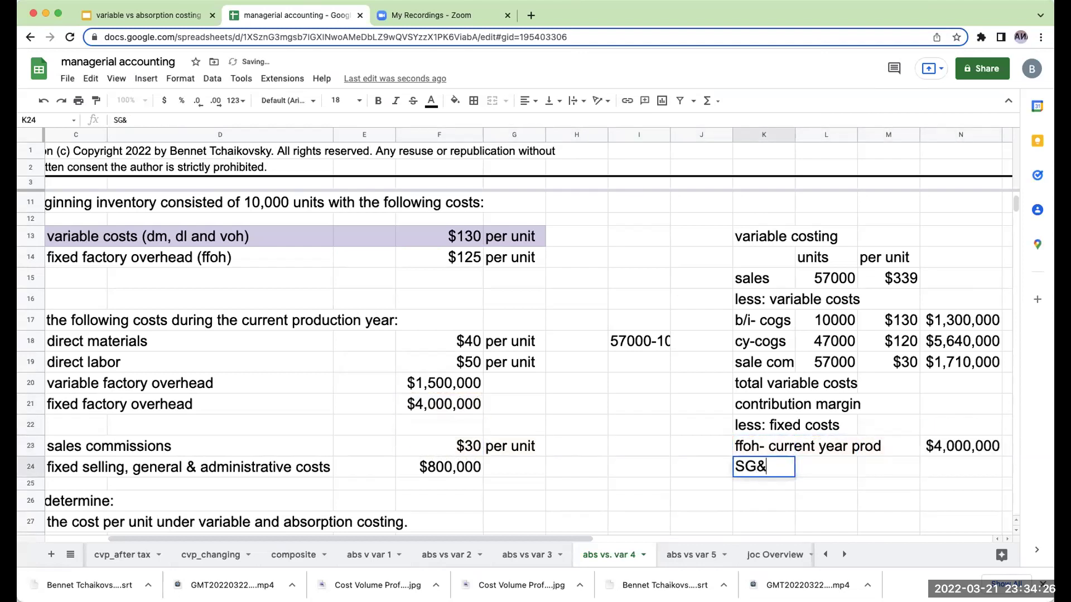
{"action": "key", "text": "Right"}
{"action": "key", "text": "Right"}
{"action": "key", "text": "Right"}
{"action": "type", "text": "+"}
{"action": "key", "text": "Left"}
{"action": "key", "text": "Left"}
{"action": "key", "text": "Left"}
{"action": "key", "text": "Left"}
{"action": "key", "text": "Left"}
{"action": "key", "text": "Left"}
{"action": "key", "text": "Left"}
{"action": "key", "text": "Left"}
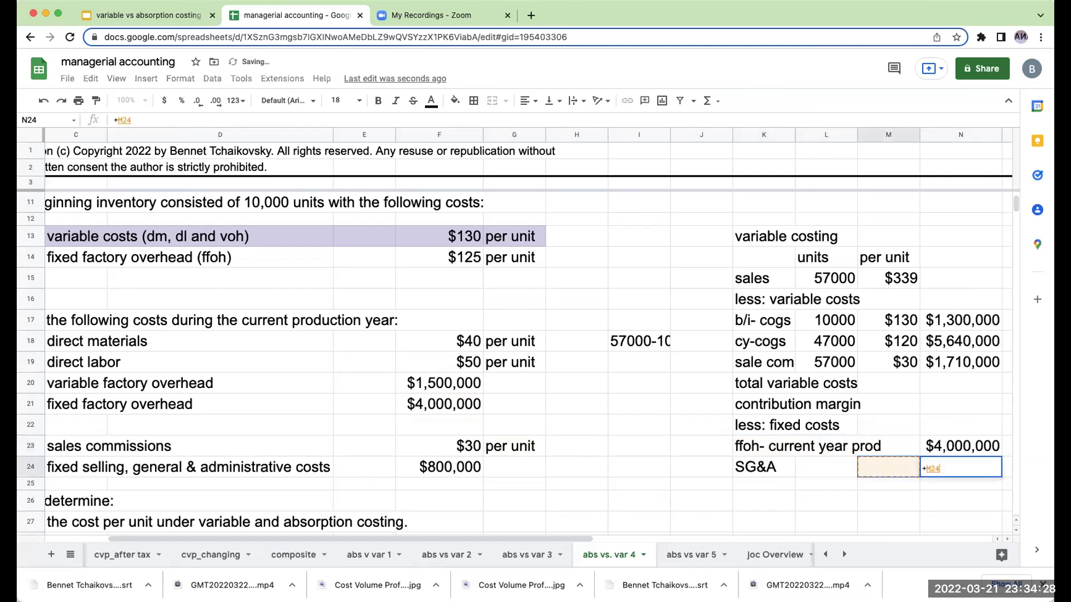
{"action": "key", "text": "Return"}
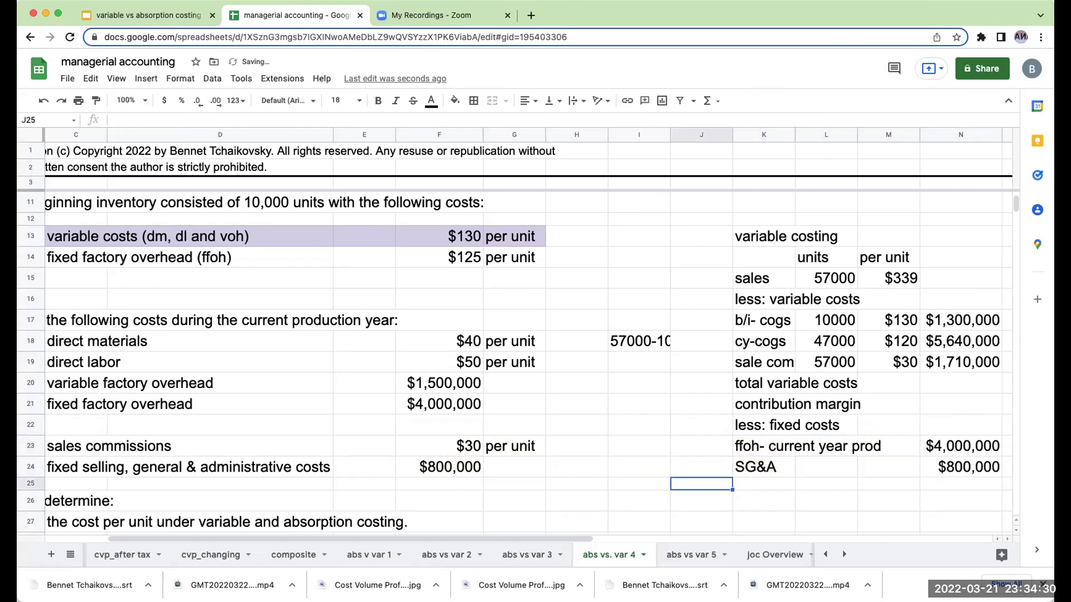
Step: Enter the row label "total fixed costs" in K25 below the SG&A row
{"action": "type", "text": "total c"}
{"action": "key", "text": "BackSpace"}
{"action": "type", "text": "fixed costs"}
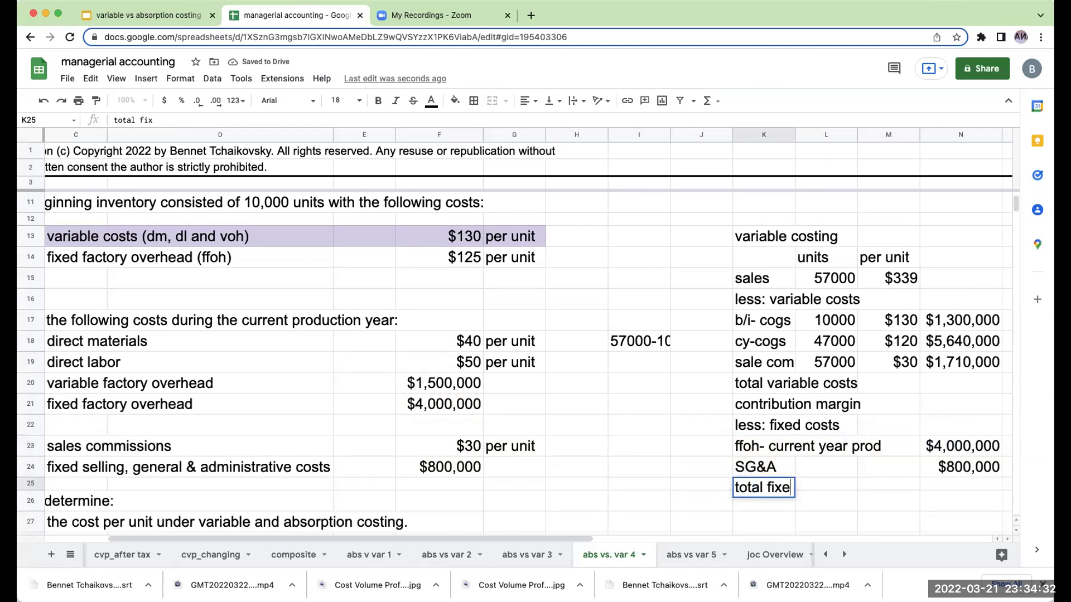
{"action": "key", "text": "Return"}
Step: Calculate total fixed costs in P25 as N23 plus N24
{"action": "key", "text": "Up"}
{"action": "key", "text": "Right"}
{"action": "key", "text": "Right"}
{"action": "key", "text": "Right"}
{"action": "key", "text": "Right"}
{"action": "key", "text": "Right"}
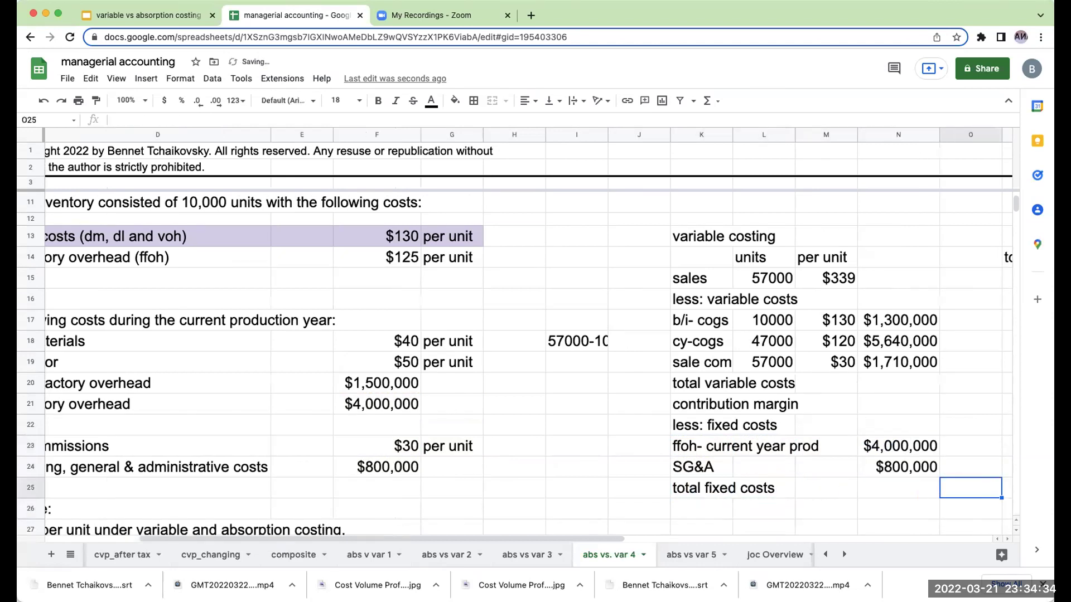
{"action": "type", "text": "+"}
{"action": "key", "text": "Left"}
{"action": "key", "text": "Left"}
{"action": "key", "text": "Up"}
{"action": "key", "text": "Up"}
{"action": "type", "text": "+"}
{"action": "key", "text": "Left"}
{"action": "key", "text": "Up"}
{"action": "key", "text": "Left"}
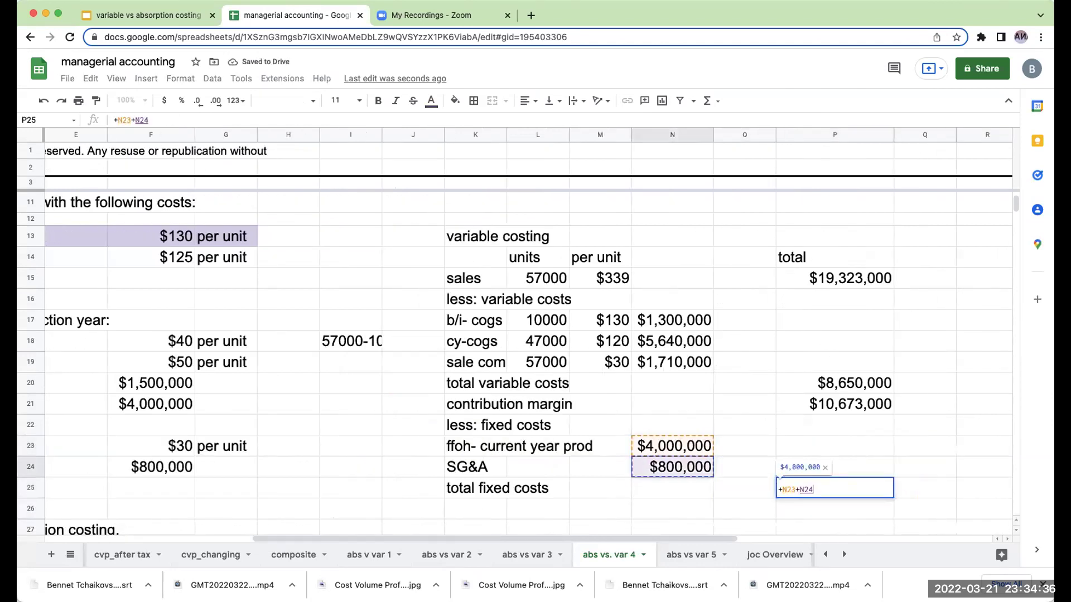
{"action": "key", "text": "Return"}
Step: Enter the row label "net income - variable costing" in K26 below total fixed costs
{"action": "key", "text": "Left"}
{"action": "key", "text": "Left"}
{"action": "key", "text": "Left"}
{"action": "key", "text": "Left"}
{"action": "key", "text": "Left"}
{"action": "type", "text": "net "}
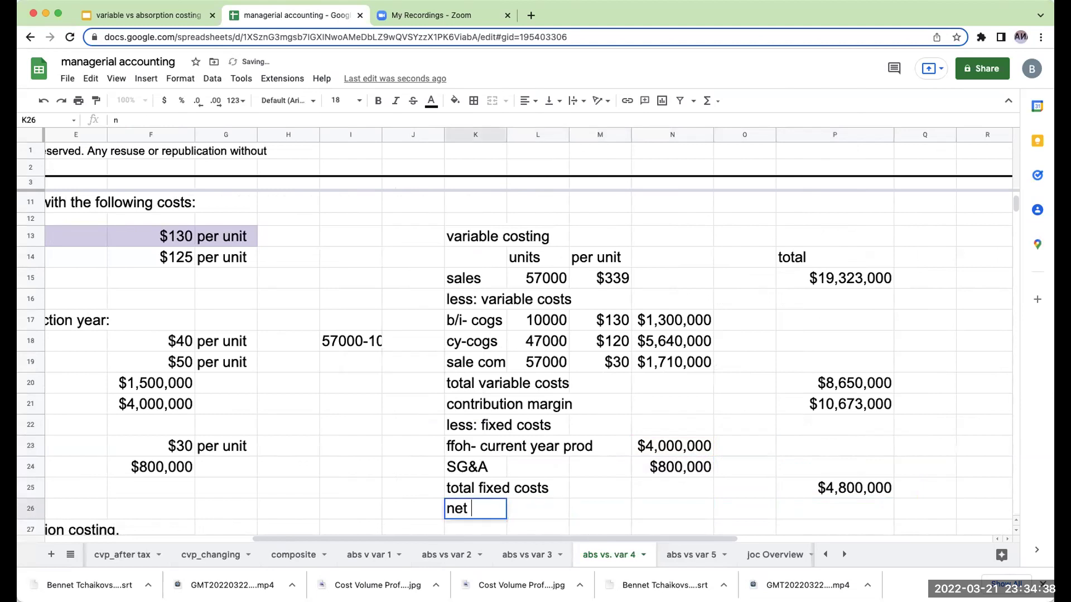
{"action": "type", "text": "income - variable costing"}
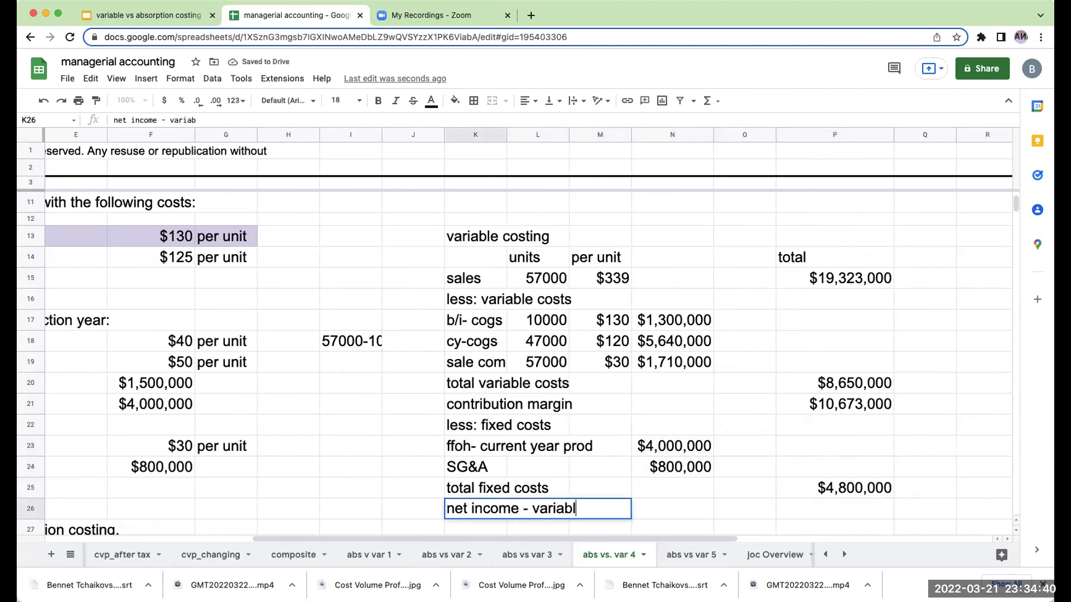
{"action": "key", "text": "Return"}
Step: Calculate the variable costing net income in P26 as contribution margin P21 minus total fixed costs P25
{"action": "key", "text": "Up"}
{"action": "key", "text": "Right"}
{"action": "key", "text": "Right"}
{"action": "key", "text": "Right"}
{"action": "key", "text": "Right"}
{"action": "key", "text": "Right"}
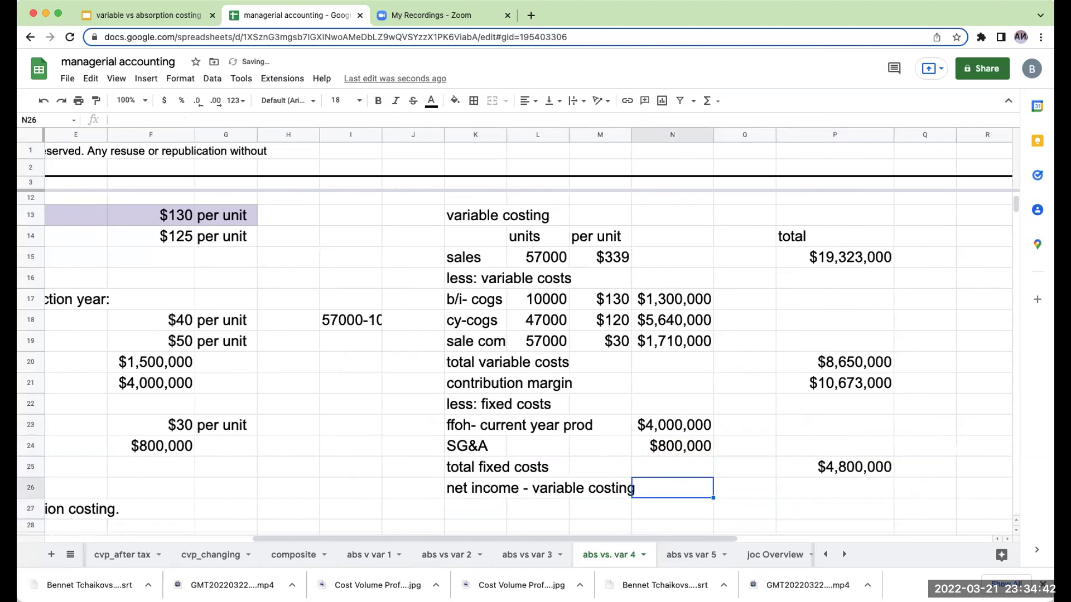
{"action": "type", "text": "+"}
{"action": "key", "text": "Up"}
{"action": "key", "text": "Up"}
{"action": "key", "text": "Up"}
{"action": "key", "text": "Up"}
{"action": "key", "text": "Up"}
{"action": "type", "text": "-"}
{"action": "key", "text": "Up"}
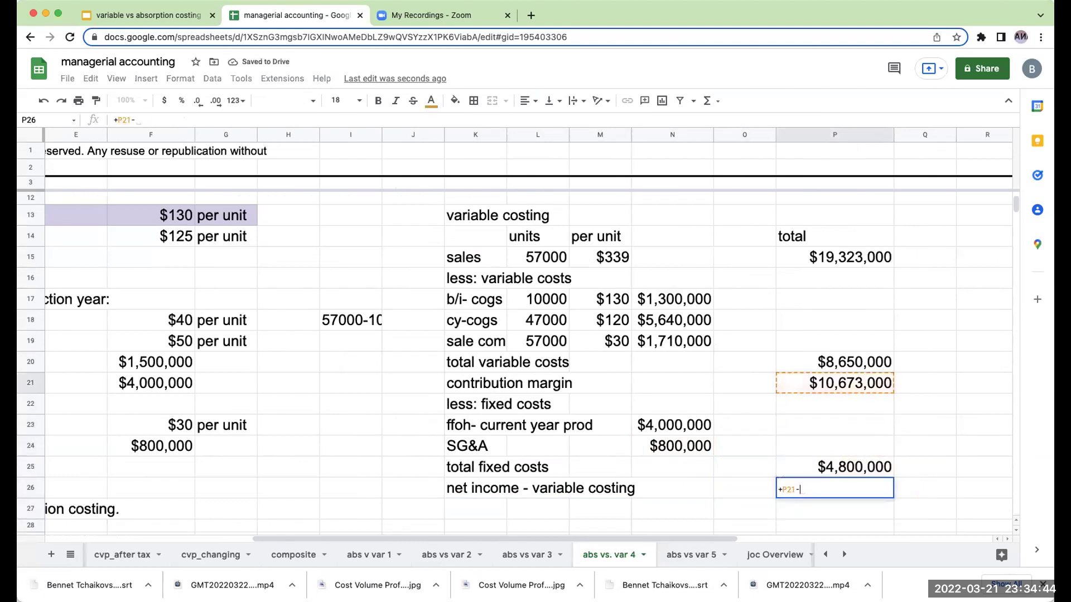
{"action": "key", "text": "Return"}
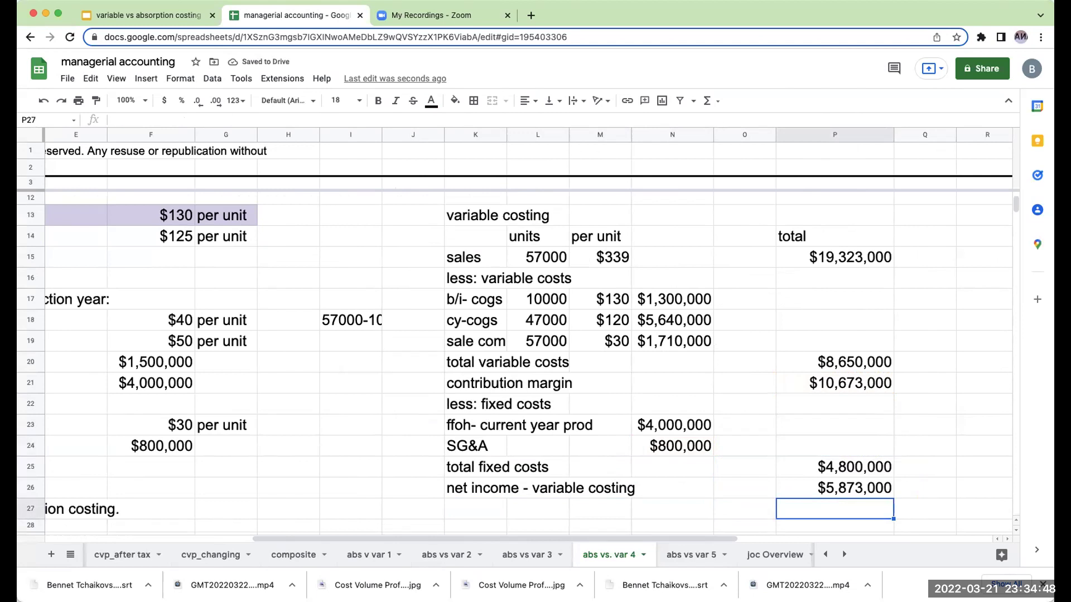
Step: Enter the heading "absorption costing" in K28 beneath the variable costing income statement
{"action": "key", "text": "Left"}
{"action": "key", "text": "Left"}
{"action": "key", "text": "Left"}
{"action": "key", "text": "Left"}
{"action": "key", "text": "Down"}
{"action": "key", "text": "Left"}
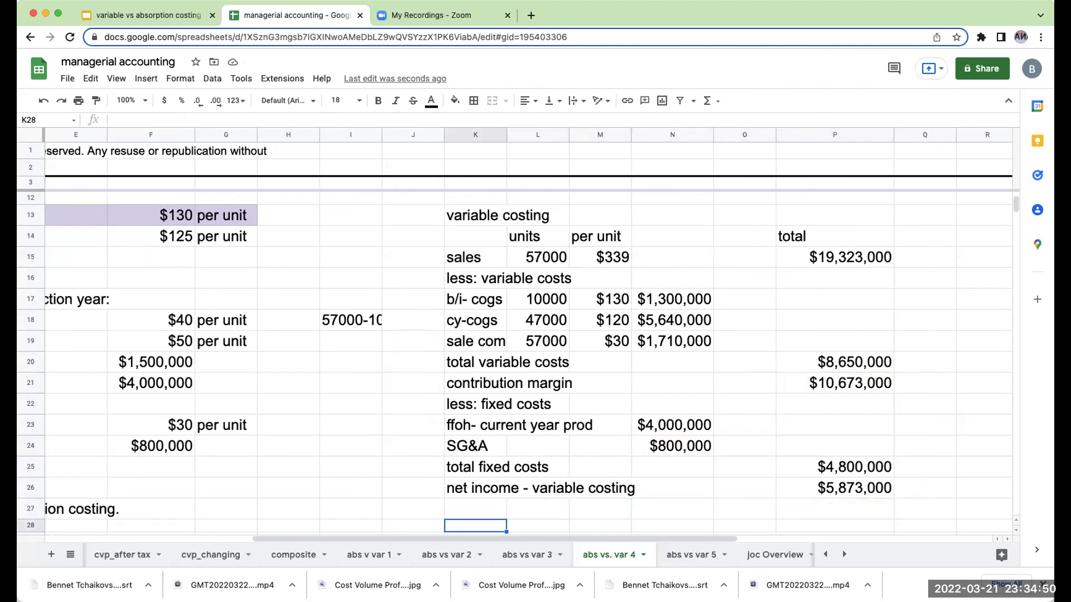
{"action": "type", "text": "absorption"}
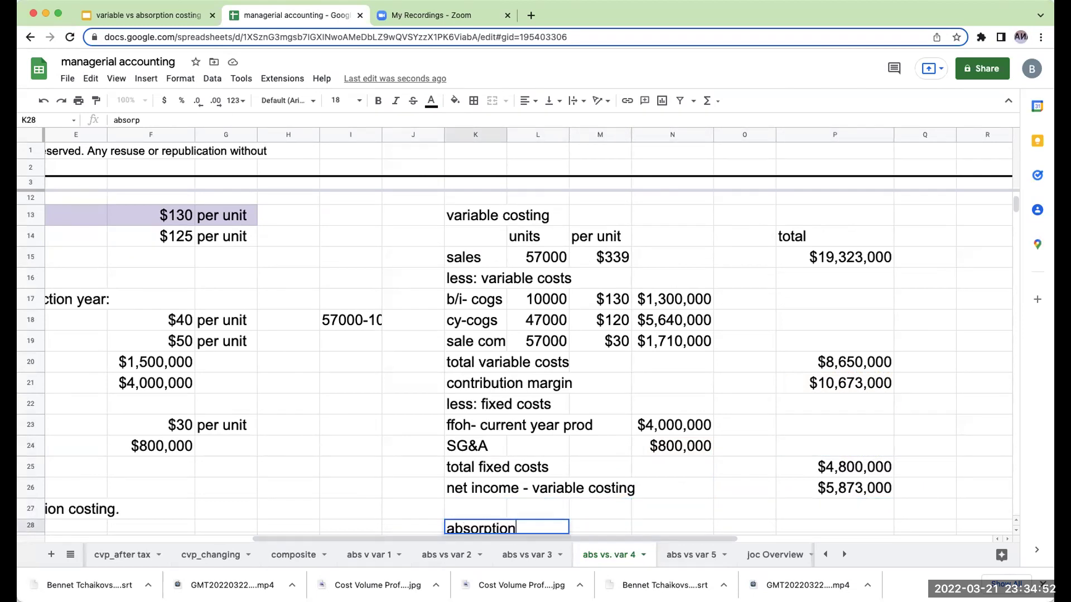
{"action": "type", "text": " costing"}
{"action": "key", "text": "Return"}
{"action": "key", "text": "Return"}
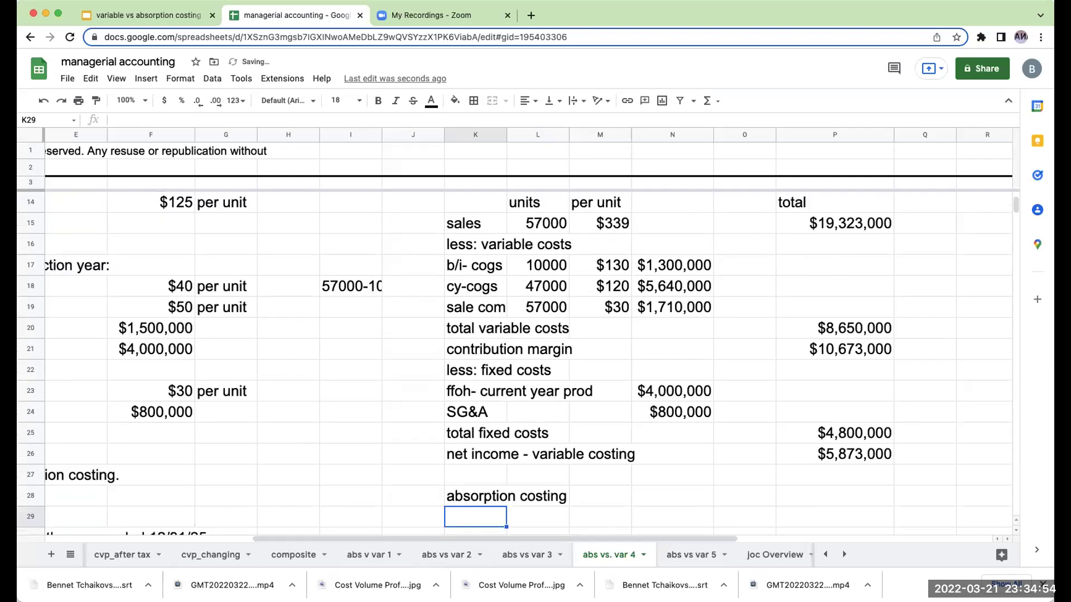
Step: Link the first absorption costing row label in K30 to the "sales" label in K15
{"action": "type", "text": "+"}
{"action": "key", "text": "Up"}
Step: Copy the K30 link formula into L29:M30 to bring over the units and per unit headings and the sales figures
{"action": "key", "text": "Up"}
{"action": "key", "text": "Up"}
{"action": "key", "text": "Up"}
{"action": "key", "text": "Up"}
{"action": "key", "text": "Up"}
{"action": "key", "text": "Up"}
{"action": "key", "text": "Up"}
{"action": "key", "text": "Up"}
{"action": "key", "text": "Up"}
{"action": "key", "text": "Up"}
{"action": "key", "text": "Up"}
{"action": "key", "text": "Up"}
{"action": "key", "text": "Up"}
{"action": "key", "text": "Up"}
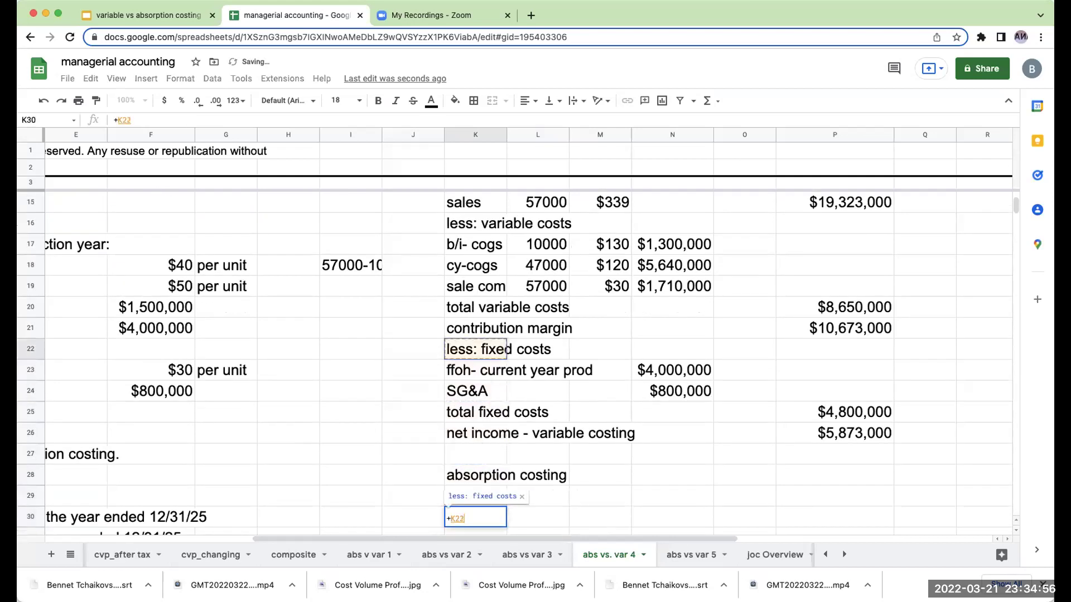
{"action": "key", "text": "Return"}
{"action": "key", "text": "Up"}
{"action": "key", "text": "super+c"}
{"action": "key", "text": "Right"}
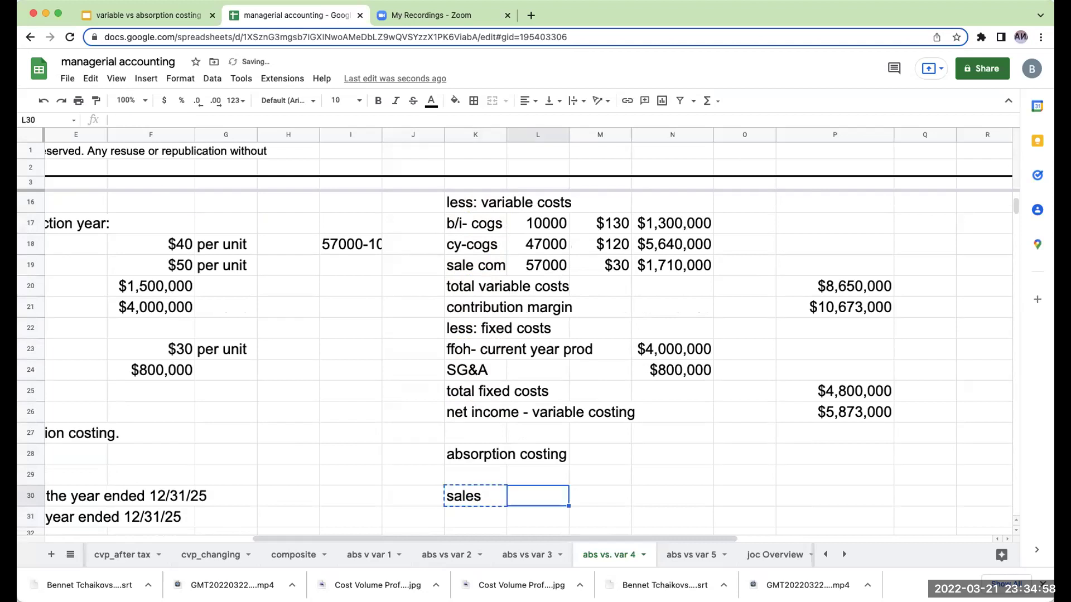
{"action": "key", "text": "super+v"}
{"action": "key", "text": "Up"}
{"action": "key", "text": "super+v"}
{"action": "key", "text": "Right"}
{"action": "key", "text": "super+v"}
{"action": "key", "text": "Down"}
{"action": "key", "text": "ctrl+v"}
{"action": "key", "text": "Up"}
{"action": "key", "text": "Right"}
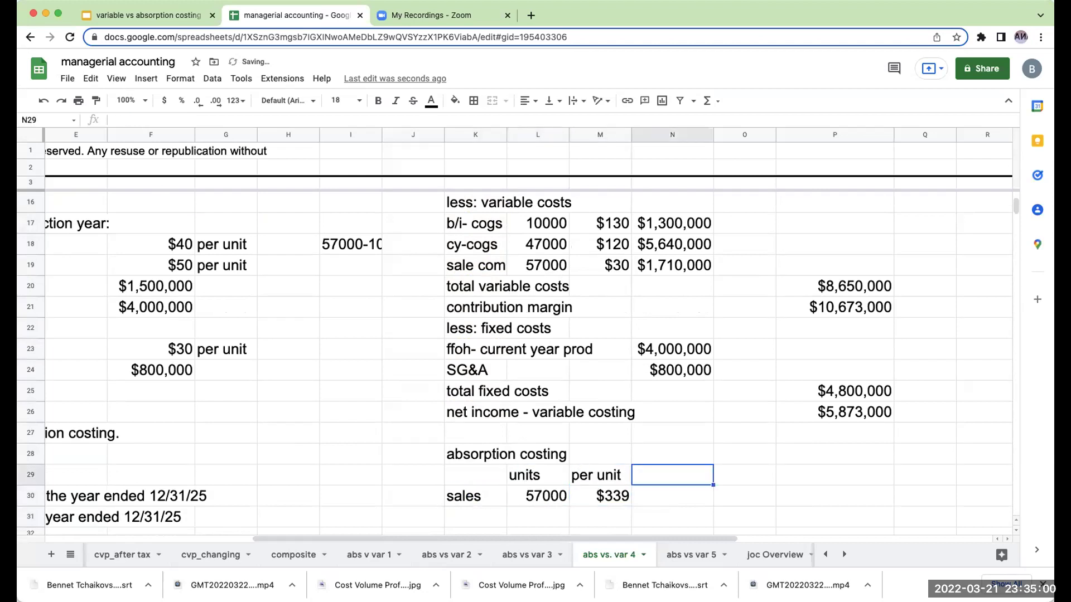
Step: Copy the same link formula into P29 and P30 for the total heading and total sales
{"action": "key", "text": "Right"}
{"action": "key", "text": "Right"}
{"action": "key", "text": "ctrl+v"}
{"action": "key", "text": "Down"}
{"action": "key", "text": "ctrl+v"}
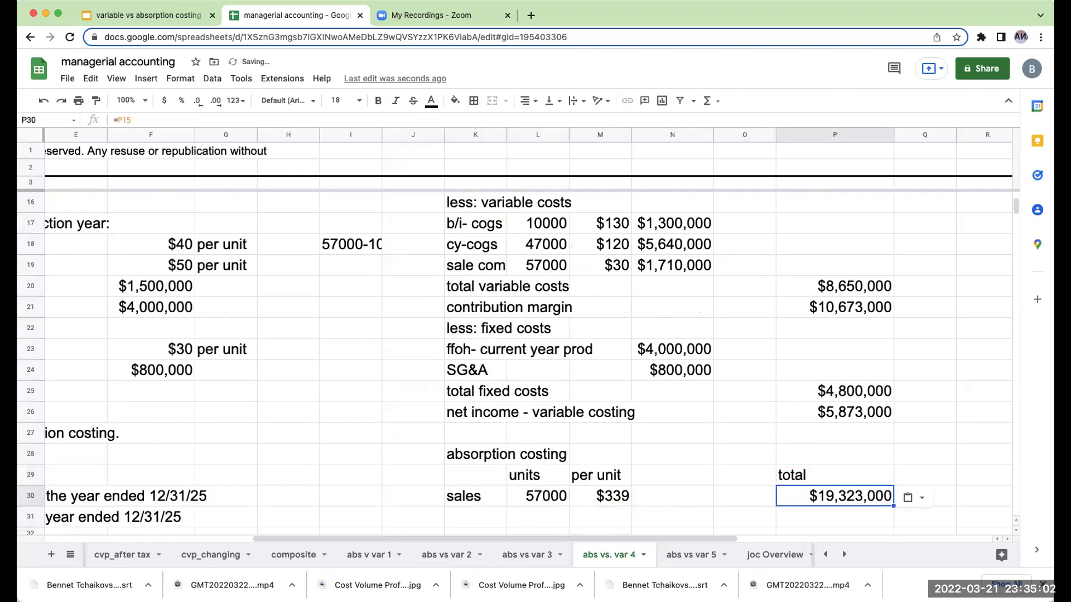
Step: Enter the row label "less: COGS" in K31 below the absorption costing sales row
{"action": "key", "text": "Left"}
{"action": "key", "text": "Left"}
{"action": "key", "text": "Left"}
{"action": "key", "text": "Left"}
{"action": "key", "text": "Left"}
{"action": "key", "text": "Down"}
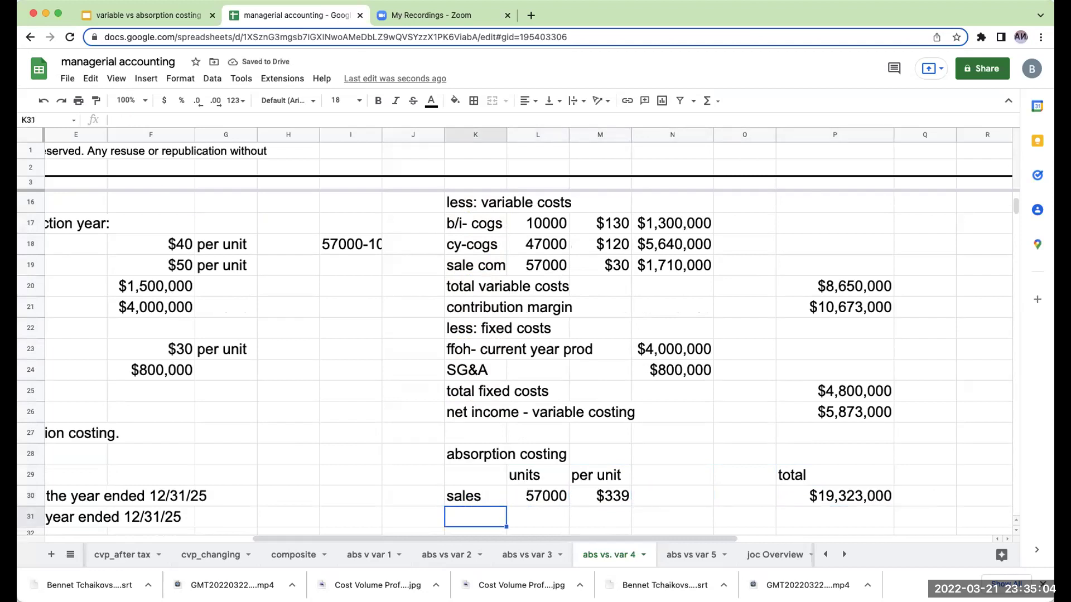
{"action": "type", "text": "lse"}
{"action": "type", "text": "ss"}
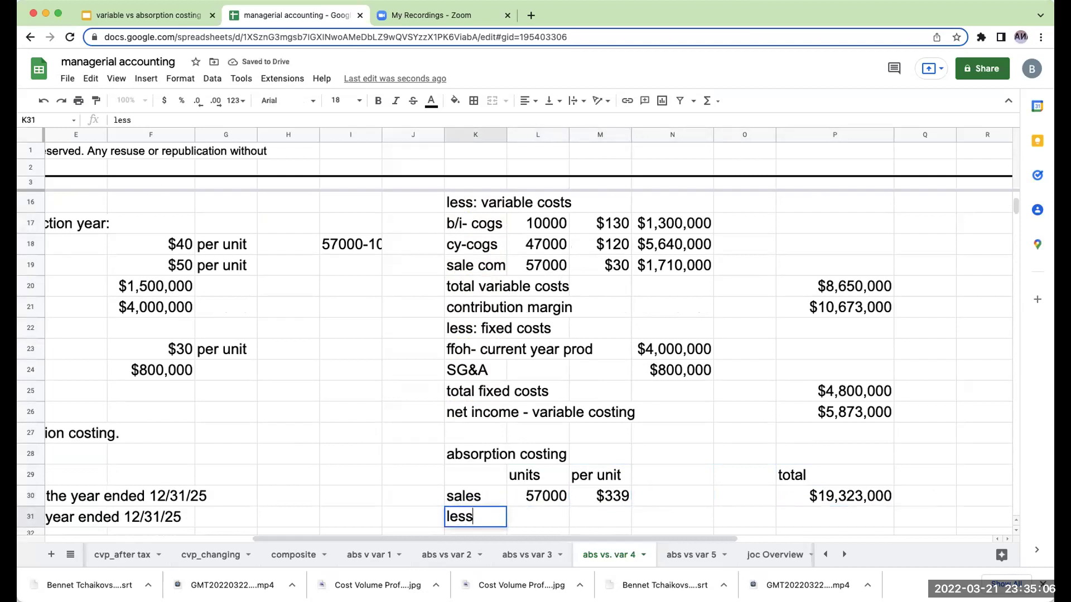
{"action": "type", "text": ": COGS"}
{"action": "key", "text": "Return"}
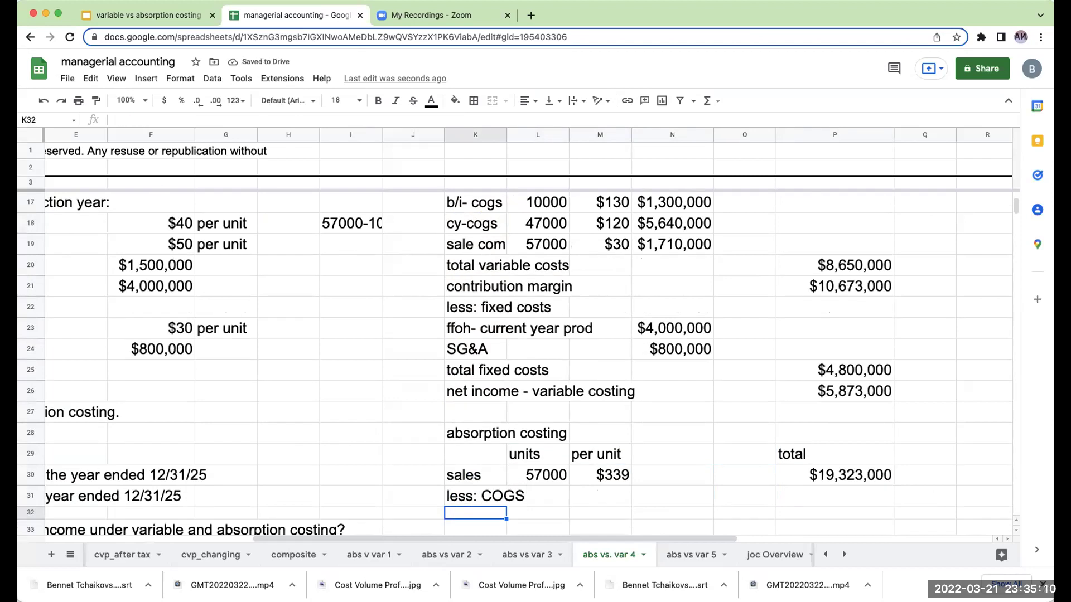
Step: Add a "b/i- cogs" row in K32 with 10000 units in L32
{"action": "type", "text": "b/i- cogs"}
{"action": "key", "text": "Return"}
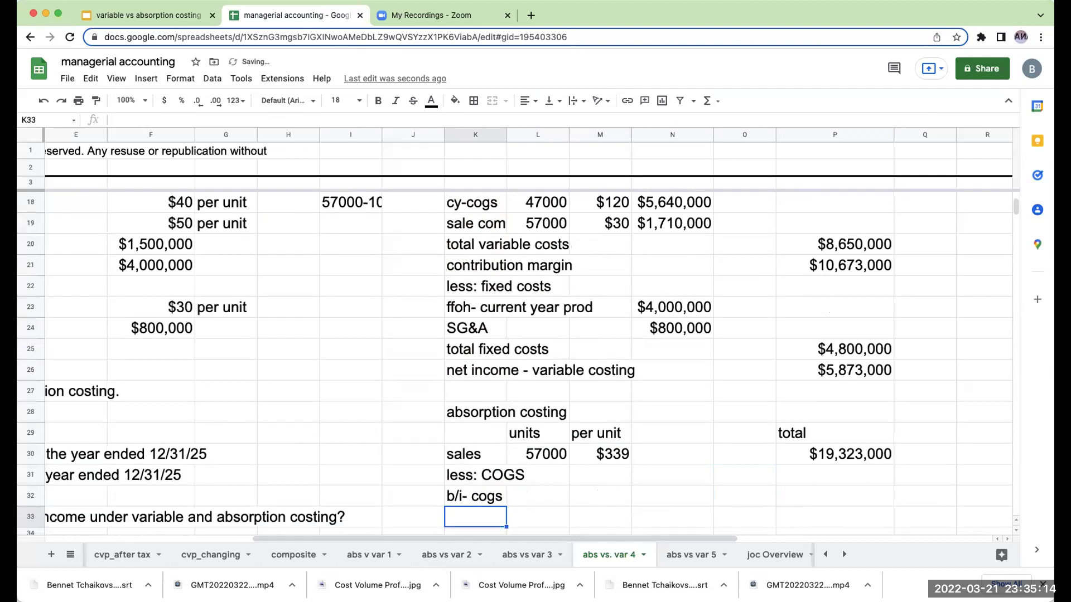
{"action": "key", "text": "Up"}
{"action": "key", "text": "Right"}
{"action": "type", "text": "10000"}
{"action": "key", "text": "Return"}
{"action": "key", "text": "Up"}
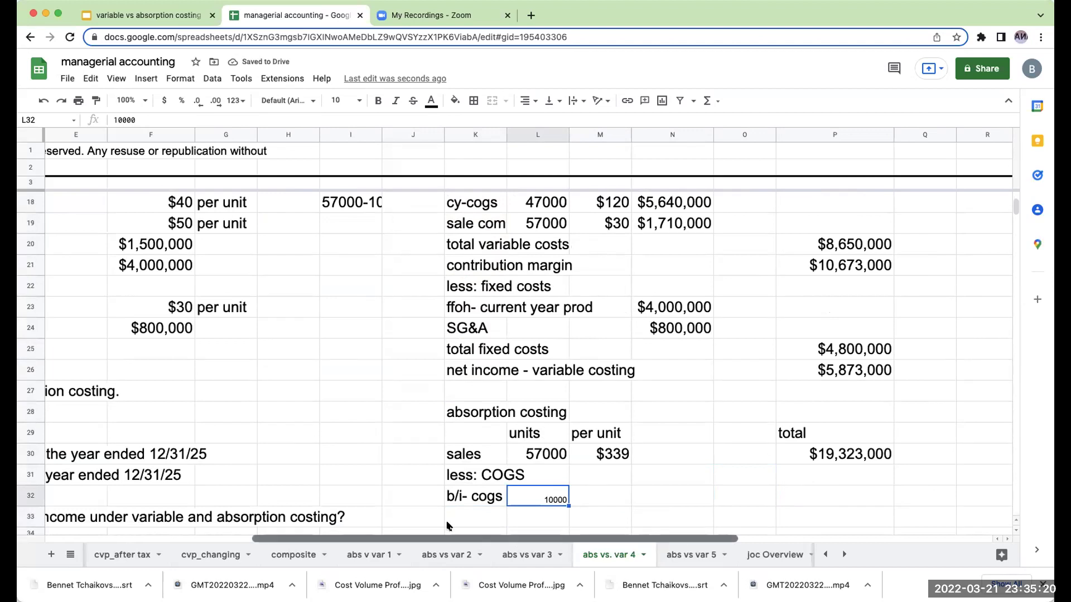
Step: Calculate the beginning inventory's full absorption cost per unit in F15 as F13+F14
{"action": "scroll", "coordinate": [449, 527], "scroll_direction": "left", "scroll_amount": 4}
{"action": "scroll", "coordinate": [417, 429], "scroll_direction": "up", "scroll_amount": 3}
{"action": "left_click", "coordinate": [397, 318]}
{"action": "type", "text": "=F13+F14"}
{"action": "key", "text": "Return"}
{"action": "key", "text": "Up"}
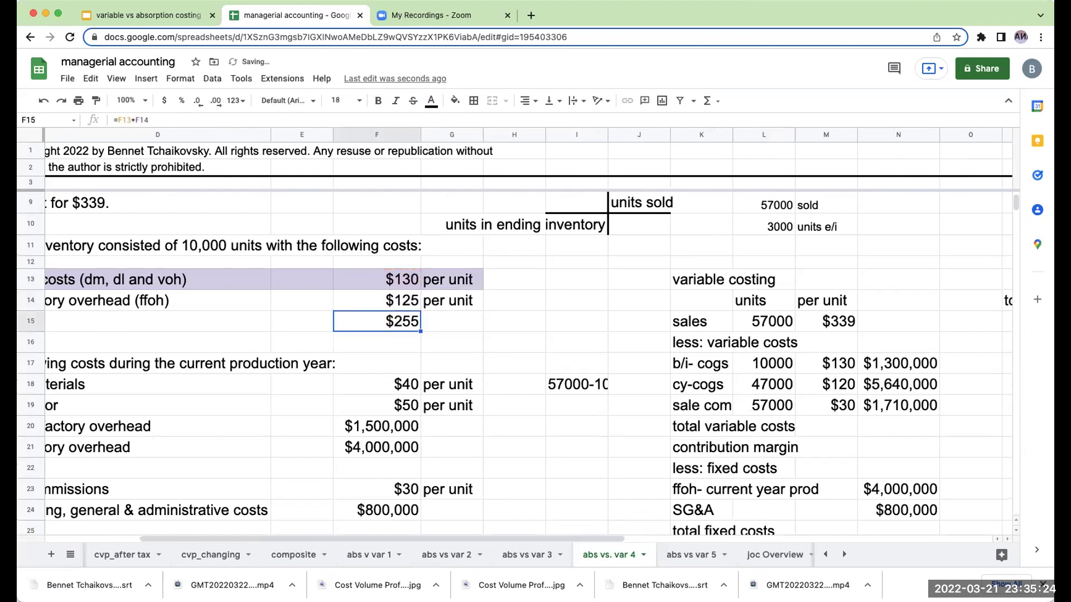
Step: Compare the beginning inventory's fixed factory overhead in row 14 with the current-year absorption ffoh per unit in H39
{"action": "key", "text": "Left"}
{"action": "key", "text": "Left"}
{"action": "key", "text": "Left"}
{"action": "key", "text": "Up"}
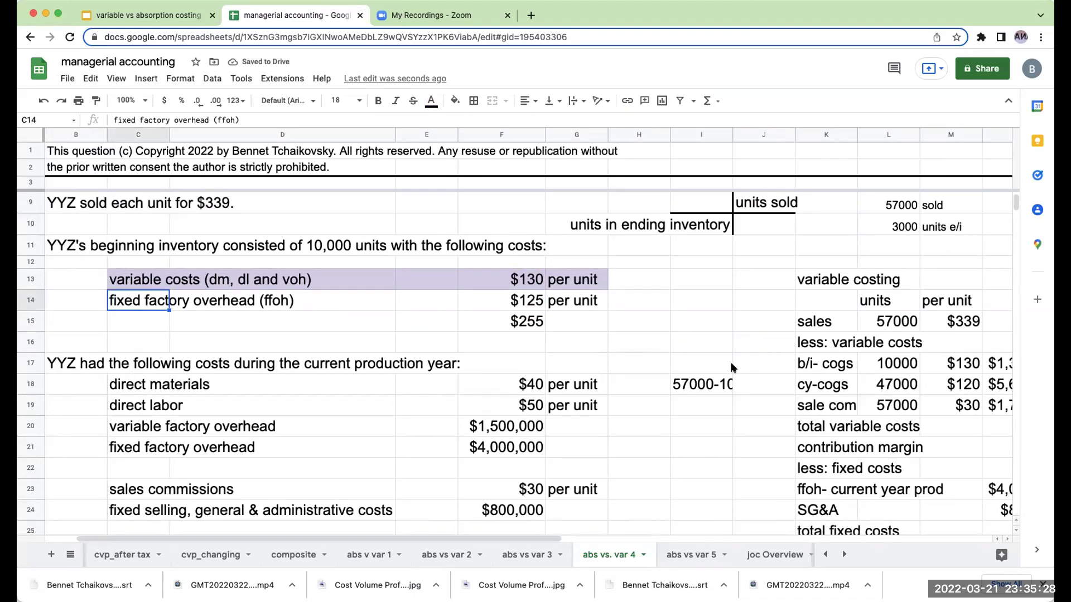
{"action": "scroll", "coordinate": [731, 366], "scroll_direction": "down", "scroll_amount": 6}
{"action": "left_click", "coordinate": [653, 473]}
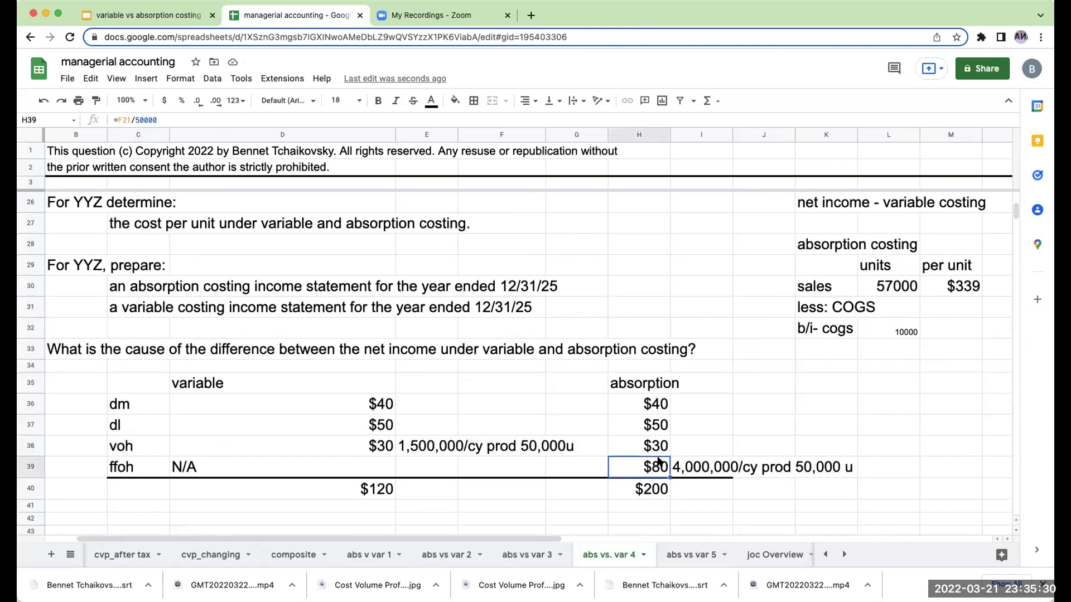
Step: Set the font size of the income statement range K32:Y42 to 18
{"action": "left_click", "coordinate": [949, 335]}
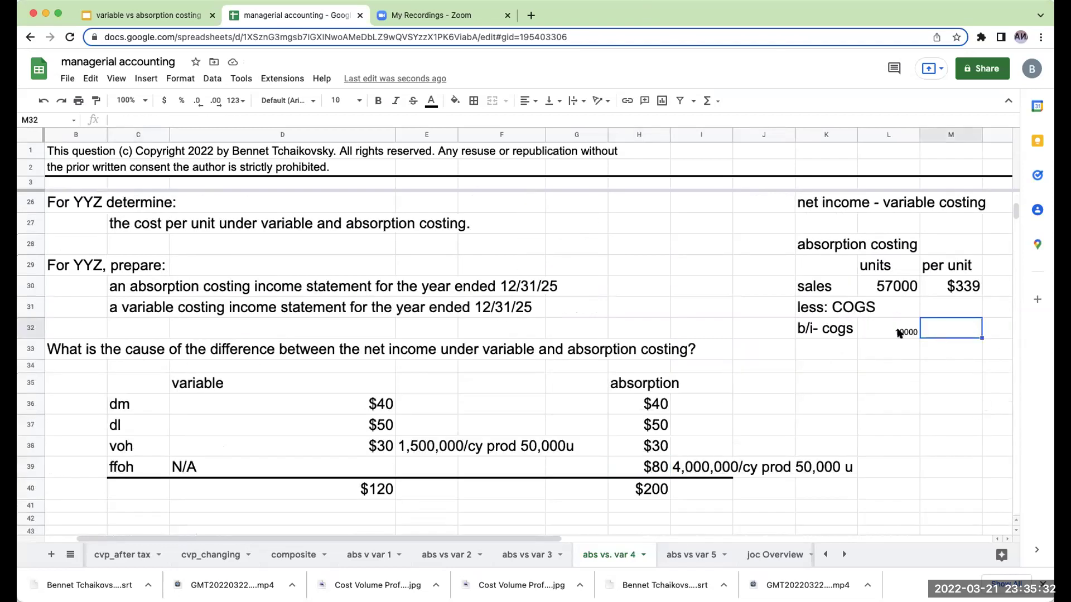
{"action": "key", "text": "Left"}
{"action": "left_click_drag", "start_coordinate": [826, 329], "coordinate": [1014, 523]}
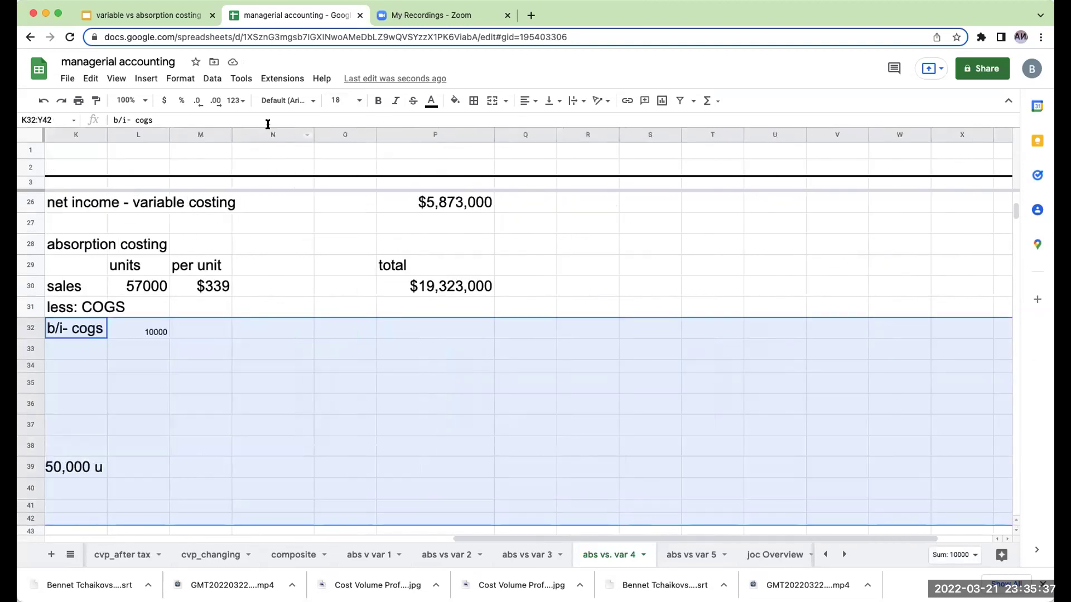
{"action": "left_click", "coordinate": [340, 101]}
{"action": "left_click", "coordinate": [338, 286]}
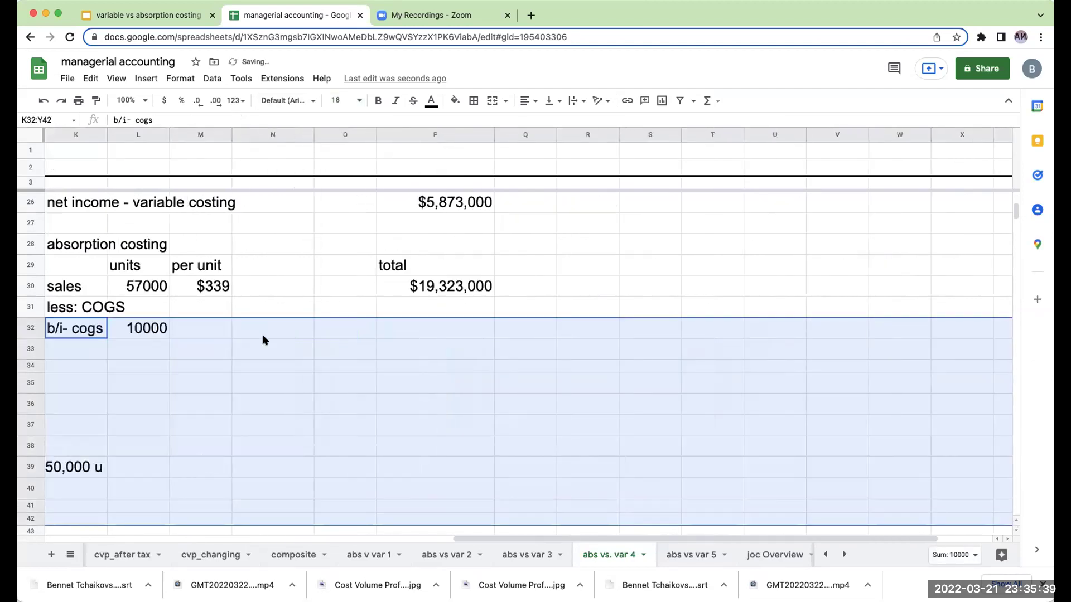
Step: Link the b/i- cogs per-unit cost in M32 to the beginning inventory absorption cost in F15
{"action": "left_click", "coordinate": [205, 332]}
{"action": "type", "text": "+K31"}
{"action": "key", "text": "Up"}
{"action": "key", "text": "Up"}
{"action": "key", "text": "Up"}
{"action": "key", "text": "Up"}
{"action": "key", "text": "Up"}
{"action": "key", "text": "Up"}
{"action": "key", "text": "Up"}
{"action": "key", "text": "Up"}
{"action": "key", "text": "Up"}
{"action": "key", "text": "Up"}
{"action": "key", "text": "Up"}
{"action": "key", "text": "Up"}
{"action": "key", "text": "Up"}
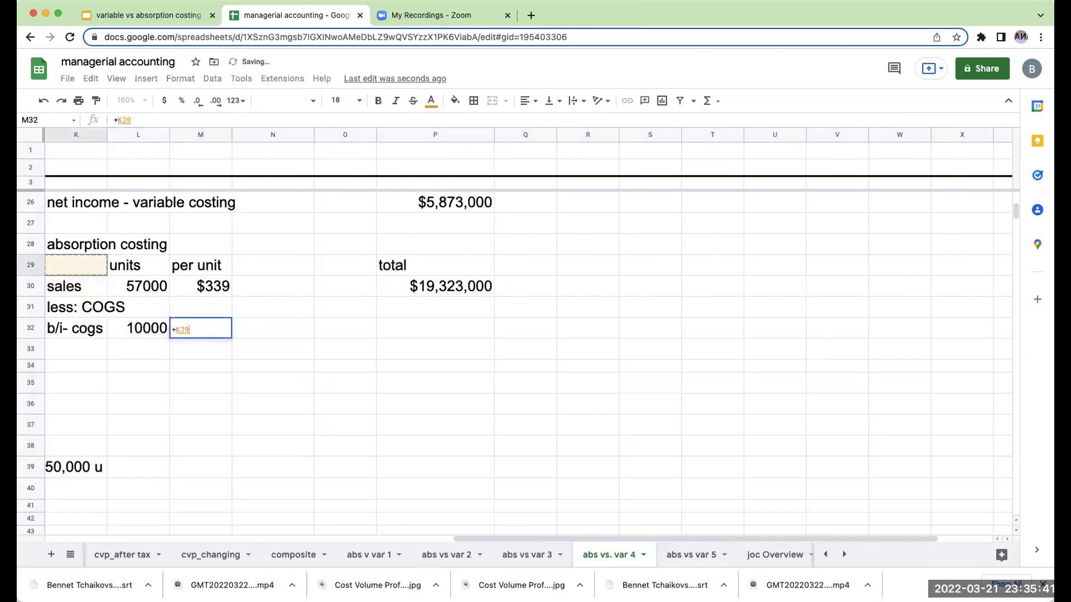
{"action": "key", "text": "Left"}
{"action": "key", "text": "Left"}
{"action": "key", "text": "Left"}
{"action": "key", "text": "Up"}
{"action": "key", "text": "Up"}
{"action": "key", "text": "Up"}
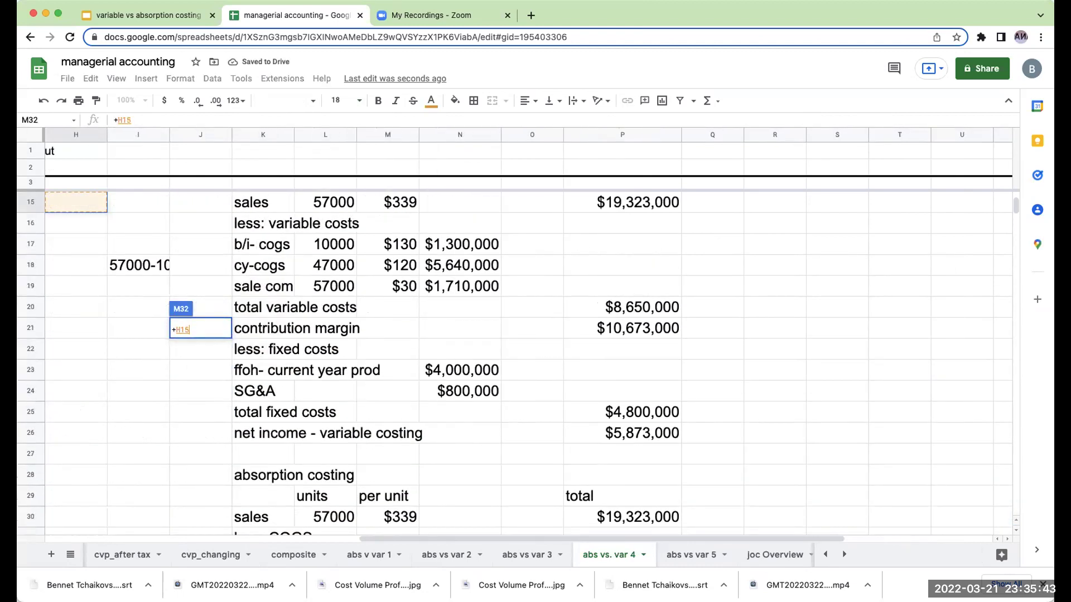
{"action": "key", "text": "Left"}
{"action": "key", "text": "Left"}
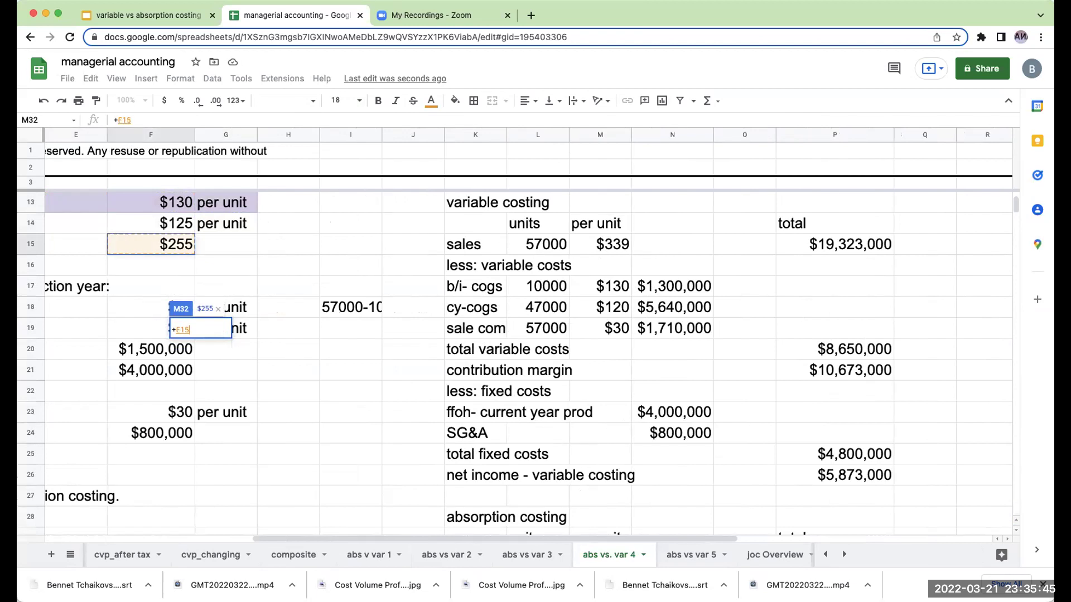
{"action": "key", "text": "Return"}
{"action": "key", "text": "Up"}
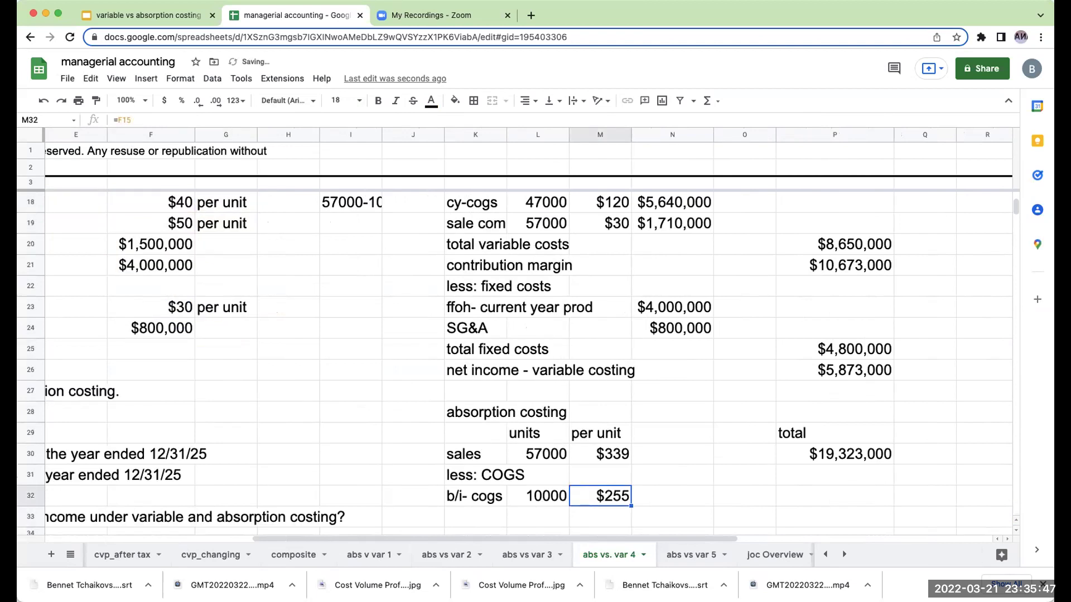
Step: Review the variable costing b/i- cogs unit cost in M17 against the beginning inventory's variable and fixed overhead costs per unit
{"action": "scroll", "coordinate": [593, 269], "scroll_direction": "up", "scroll_amount": 1}
{"action": "left_click", "coordinate": [605, 207]}
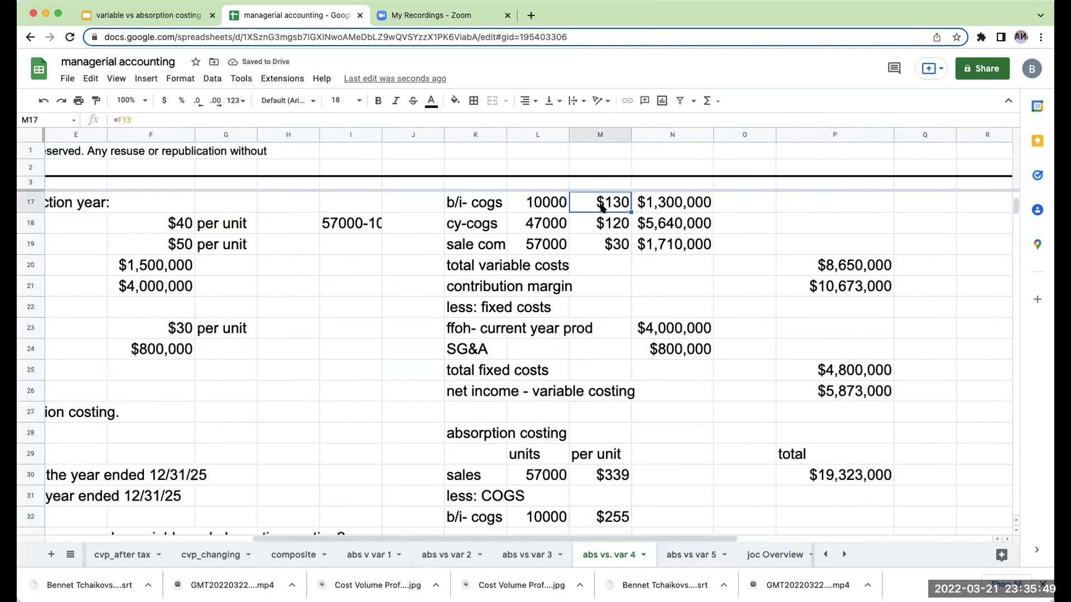
{"action": "left_click", "coordinate": [60, 244]}
{"action": "key", "text": "Left"}
{"action": "key", "text": "Left"}
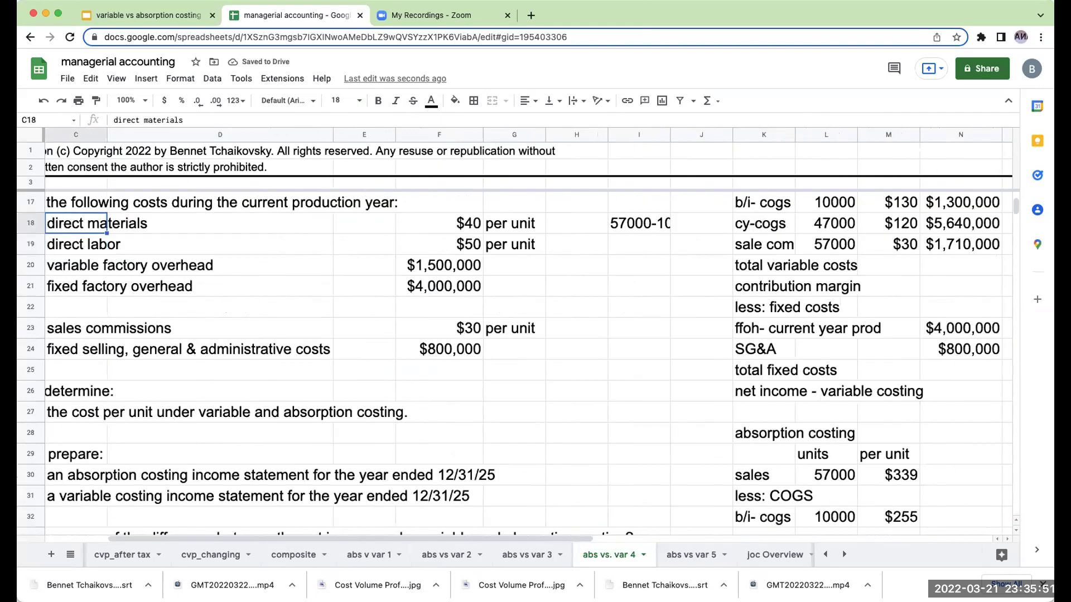
{"action": "key", "text": "Up"}
{"action": "key", "text": "Up"}
{"action": "key", "text": "Up"}
{"action": "key", "text": "Up"}
{"action": "key", "text": "Up"}
{"action": "key", "text": "Up"}
{"action": "key", "text": "Right"}
{"action": "scroll", "coordinate": [362, 315], "scroll_direction": "up", "scroll_amount": 1}
{"action": "key", "text": "Right"}
{"action": "key", "text": "Right"}
{"action": "key", "text": "Down"}
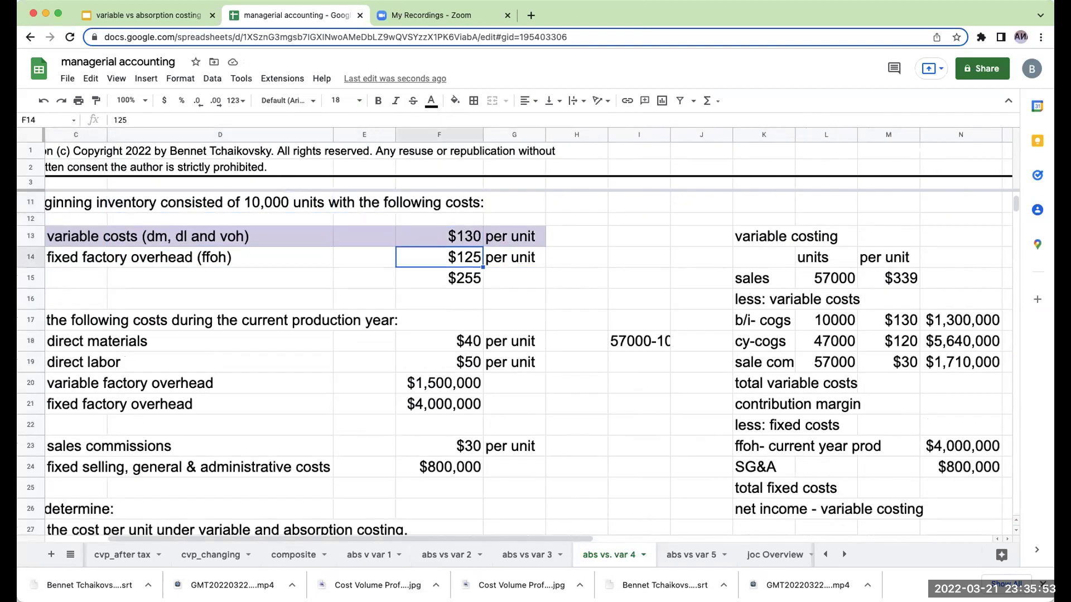
{"action": "scroll", "coordinate": [361, 315], "scroll_direction": "down", "scroll_amount": 5}
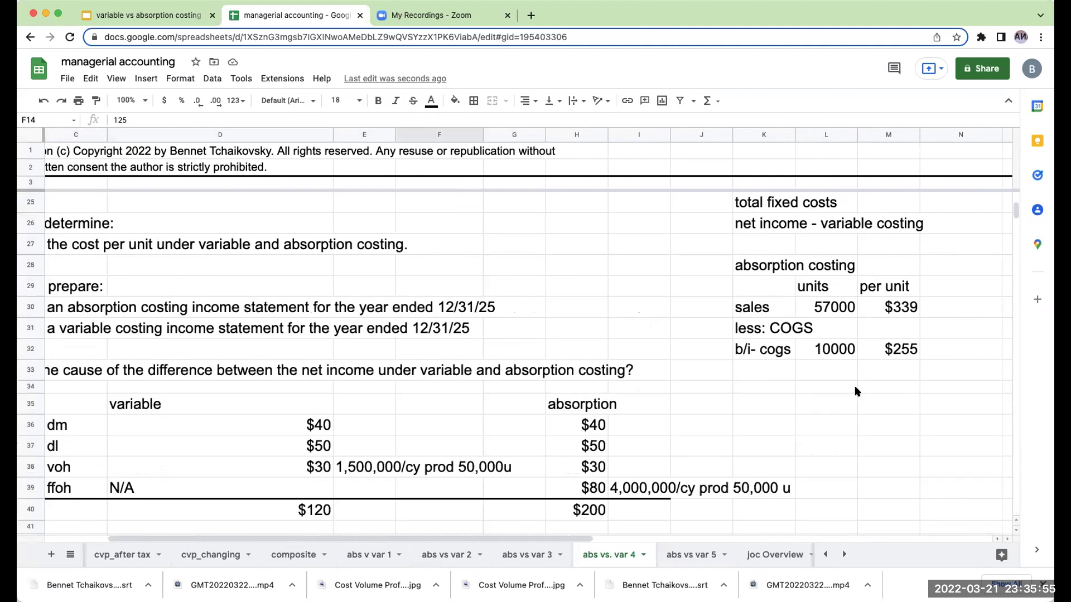
Step: Add a "cy- cogs" row in K33 with 47000 units in L33
{"action": "left_click", "coordinate": [859, 370]}
{"action": "key", "text": "Right"}
{"action": "key", "text": "Right"}
{"action": "key", "text": "Right"}
{"action": "key", "text": "Left"}
{"action": "key", "text": "Left"}
{"action": "key", "text": "Left"}
{"action": "key", "text": "Left"}
{"action": "key", "text": "Left"}
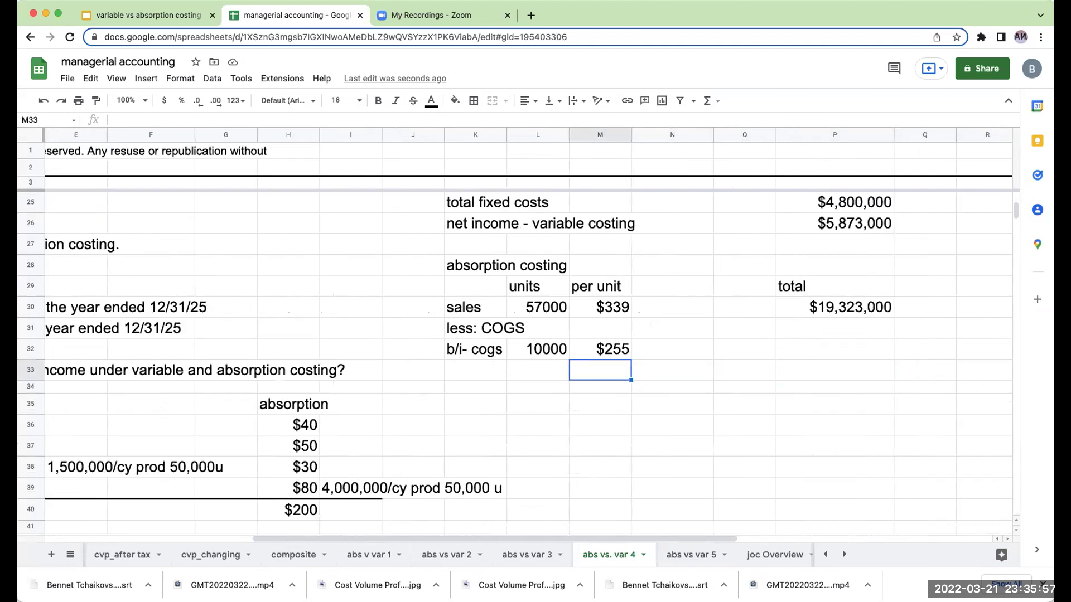
{"action": "type", "text": "cy- cogs"}
{"action": "key", "text": "Tab"}
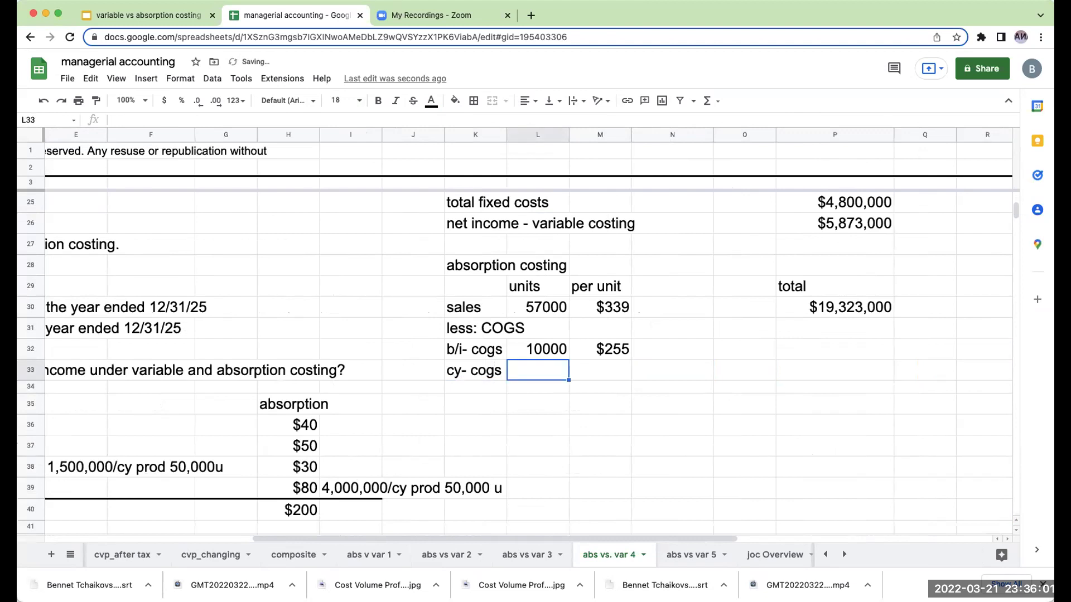
{"action": "type", "text": "47000"}
{"action": "key", "text": "Return"}
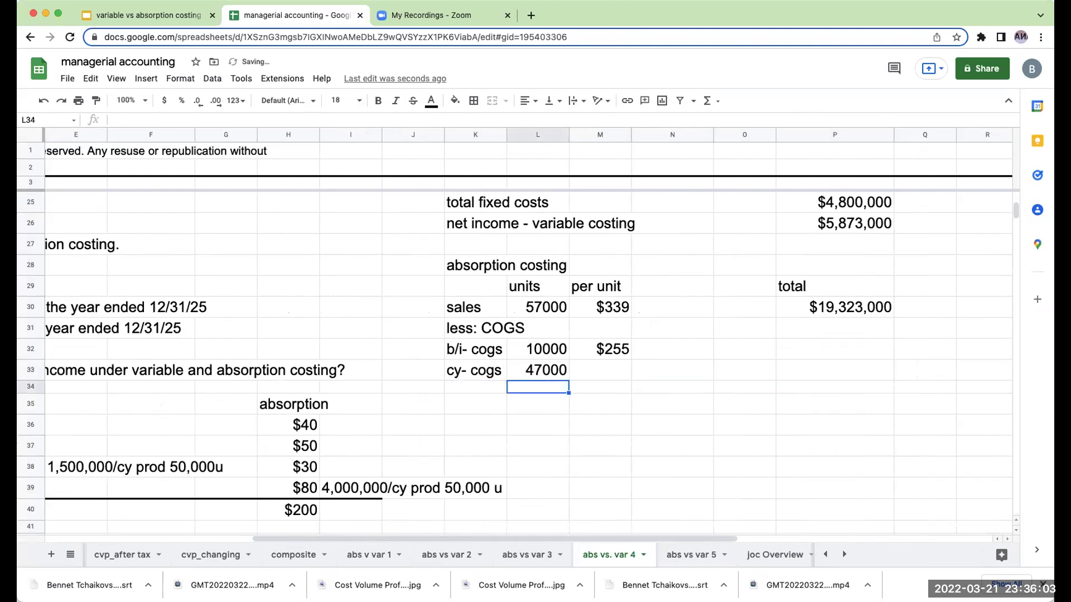
Step: Link the cy- cogs per-unit cost in M33 to the absorption cost per unit total in H40
{"action": "key", "text": "Up"}
{"action": "key", "text": "Right"}
{"action": "type", "text": "+"}
{"action": "key", "text": "Left"}
{"action": "key", "text": "Left"}
{"action": "key", "text": "Left"}
{"action": "key", "text": "Left"}
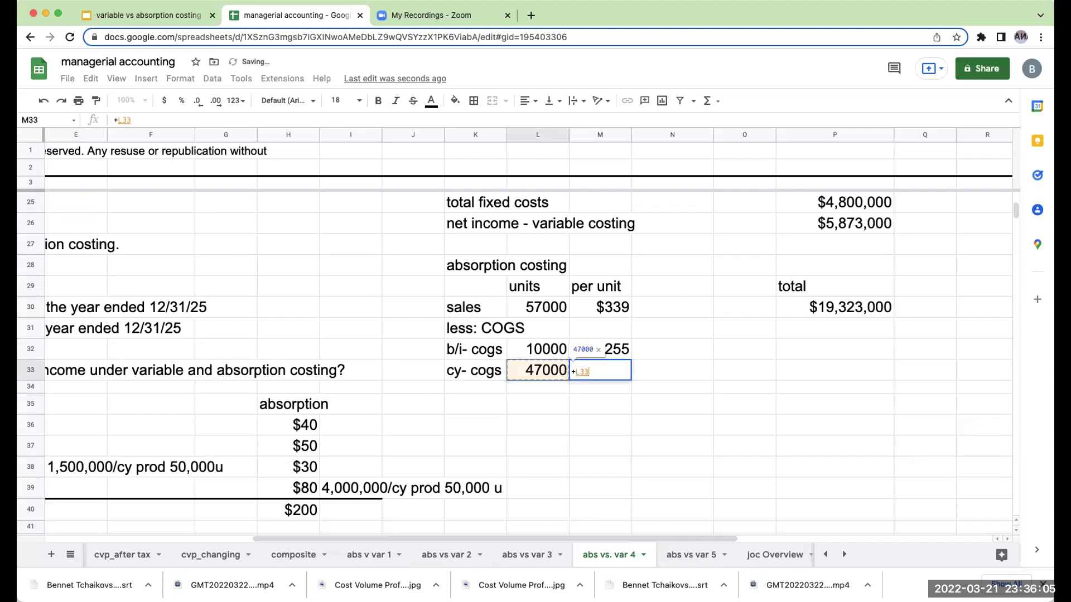
{"action": "key", "text": "Down"}
{"action": "key", "text": "Down"}
{"action": "key", "text": "Down"}
{"action": "key", "text": "Down"}
{"action": "key", "text": "Down"}
{"action": "key", "text": "Down"}
{"action": "key", "text": "Down"}
{"action": "key", "text": "Left"}
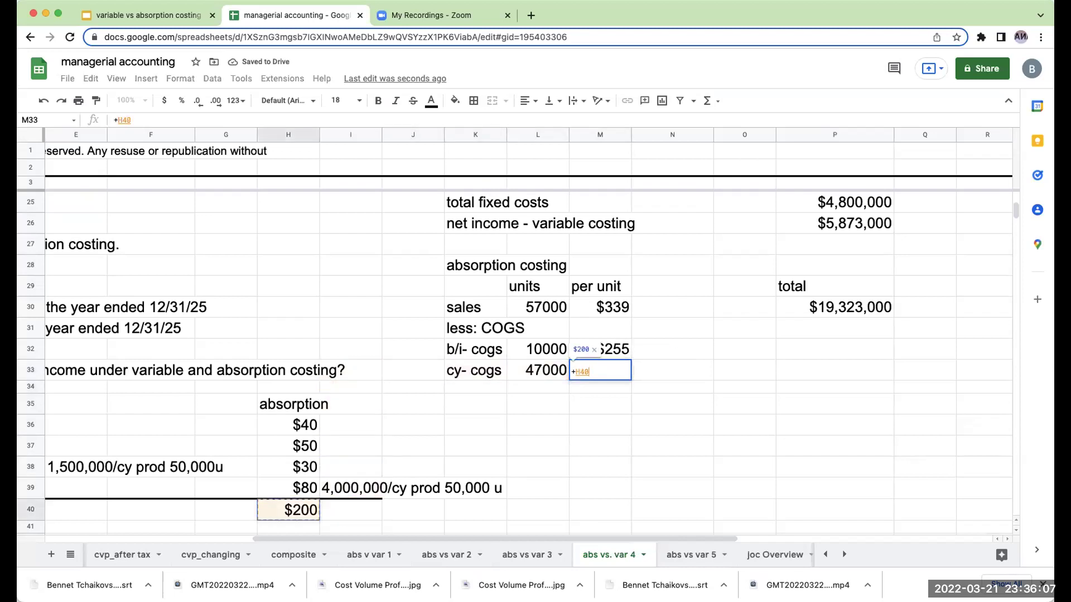
{"action": "key", "text": "Tab"}
Step: Calculate the b/i- cogs and cy- cogs amounts as units times per-unit cost, using L32*M32 in N32 and L33*M33 in N33
{"action": "key", "text": "Up"}
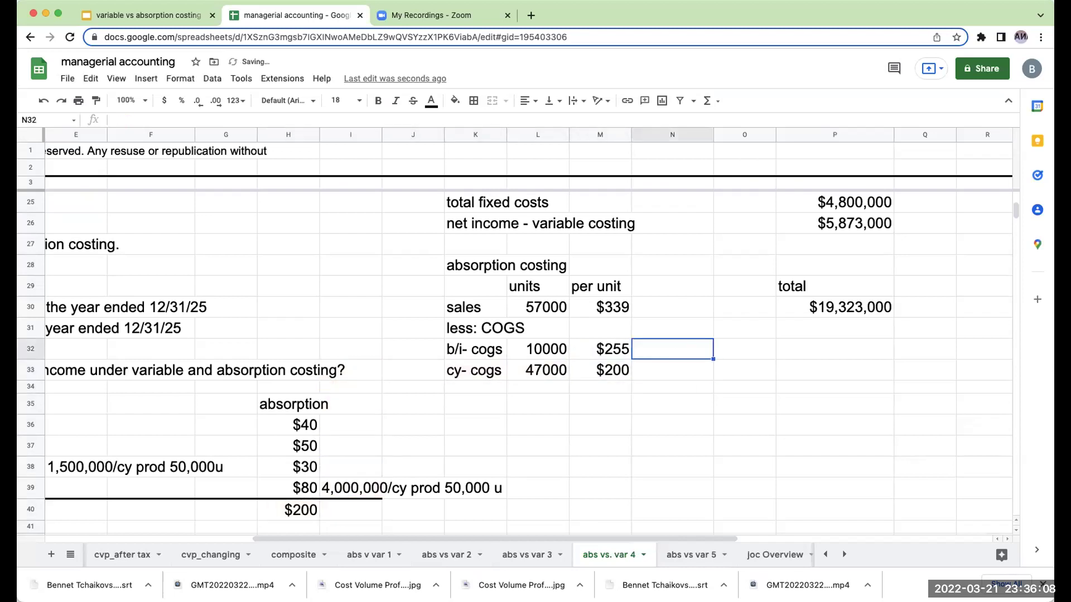
{"action": "type", "text": "+"}
{"action": "key", "text": "Left"}
{"action": "key", "text": "Left"}
{"action": "type", "text": "*"}
{"action": "key", "text": "Left"}
{"action": "key", "text": "Return"}
{"action": "type", "text": "+"}
{"action": "key", "text": "Left"}
{"action": "key", "text": "Left"}
{"action": "type", "text": "*"}
{"action": "key", "text": "Left"}
{"action": "key", "text": "Return"}
{"action": "key", "text": "Up"}
{"action": "key", "text": "Up"}
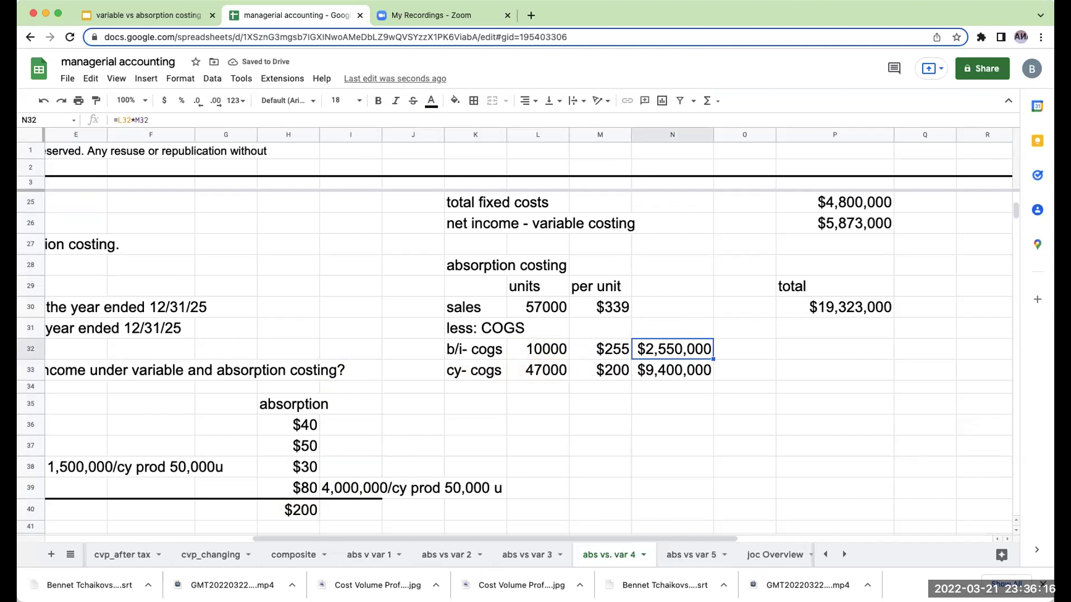
{"action": "key", "text": "Down"}
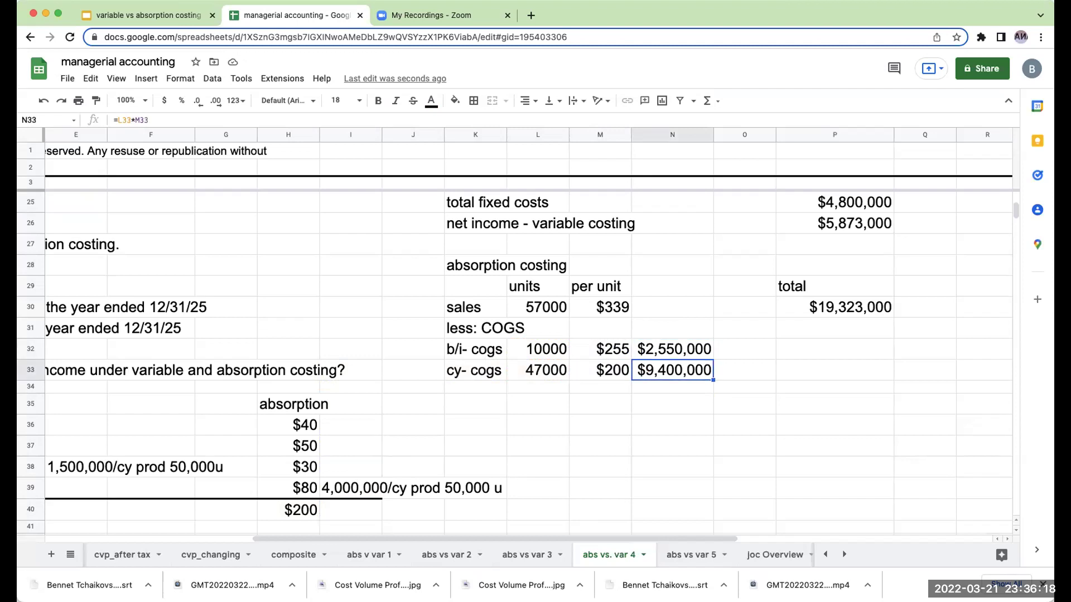
Step: Enter the row label "total COGS" in K34 below the cy- cogs row
{"action": "key", "text": "Down"}
{"action": "key", "text": "Left"}
{"action": "key", "text": "Left"}
{"action": "key", "text": "Left"}
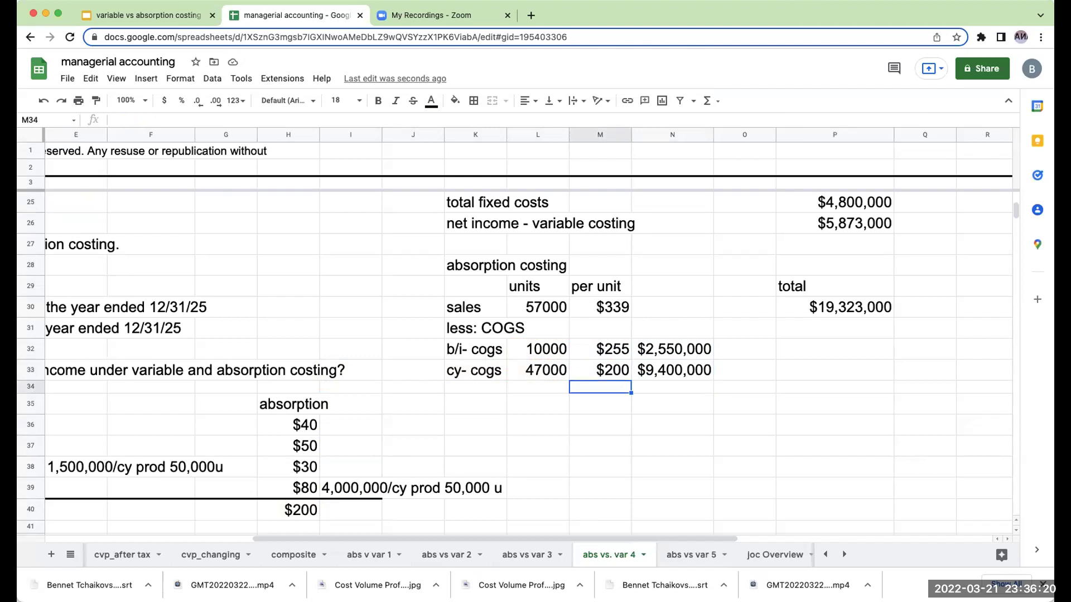
{"action": "type", "text": "total COGS"}
{"action": "key", "text": "Return"}
Step: Calculate total COGS in P34 as N32+N33
{"action": "key", "text": "Up"}
{"action": "key", "text": "Right"}
{"action": "key", "text": "Right"}
{"action": "key", "text": "Right"}
{"action": "key", "text": "Right"}
{"action": "key", "text": "Right"}
{"action": "type", "text": "=n32+n33"}
{"action": "key", "text": "Return"}
Step: Add a "Gross Profit" row in K35 and calculate it in P35 as sales P30 minus total COGS P34
{"action": "key", "text": "Left"}
{"action": "key", "text": "Left"}
{"action": "key", "text": "Left"}
{"action": "key", "text": "Left"}
{"action": "key", "text": "Left"}
{"action": "type", "text": "Gross Profit"}
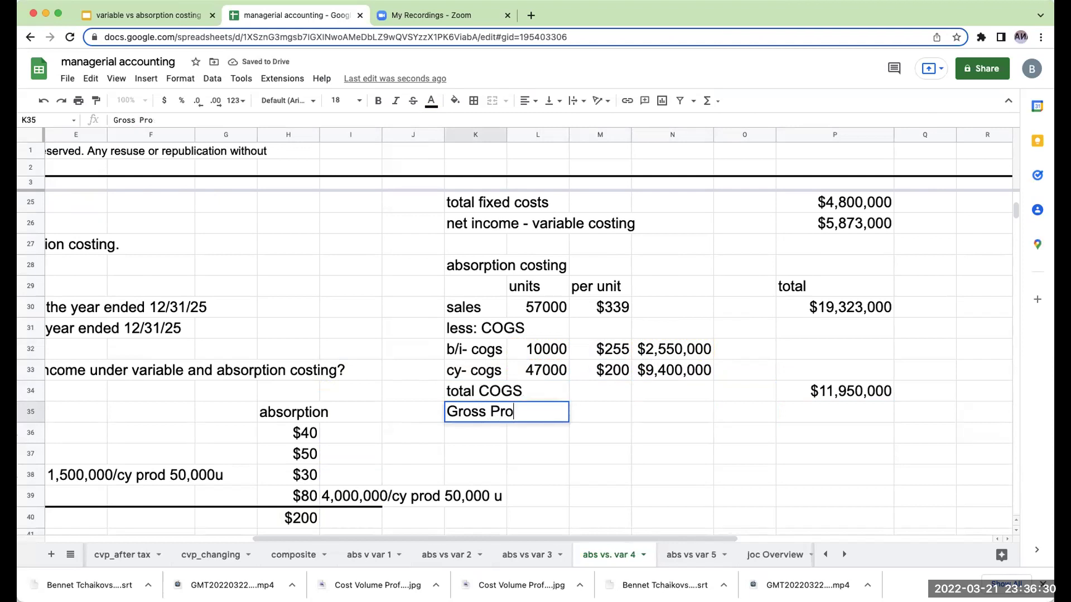
{"action": "key", "text": "Right"}
{"action": "key", "text": "Right"}
{"action": "key", "text": "Right"}
{"action": "key", "text": "Right"}
{"action": "key", "text": "Right"}
{"action": "type", "text": "+"}
{"action": "key", "text": "Up"}
{"action": "key", "text": "Up"}
{"action": "key", "text": "Up"}
{"action": "key", "text": "Up"}
{"action": "key", "text": "Up"}
{"action": "type", "text": "-"}
{"action": "key", "text": "Up"}
{"action": "key", "text": "Return"}
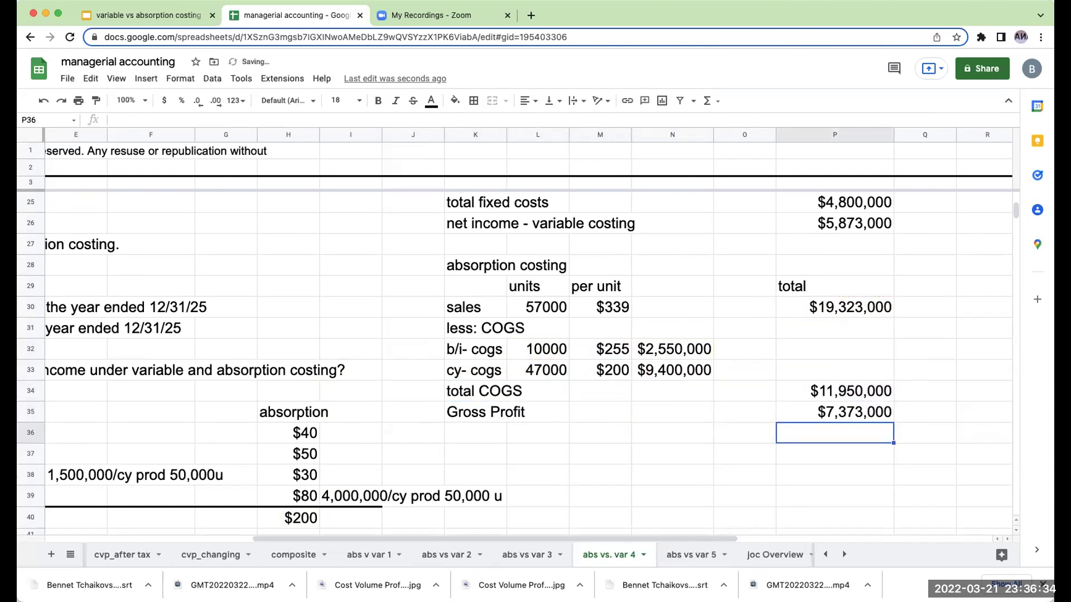
Step: Enter the row label "less: SG&A" in K36 below Gross Profit
{"action": "key", "text": "Left"}
{"action": "key", "text": "Left"}
{"action": "key", "text": "Left"}
{"action": "key", "text": "Left"}
{"action": "key", "text": "Left"}
{"action": "type", "text": "lss"}
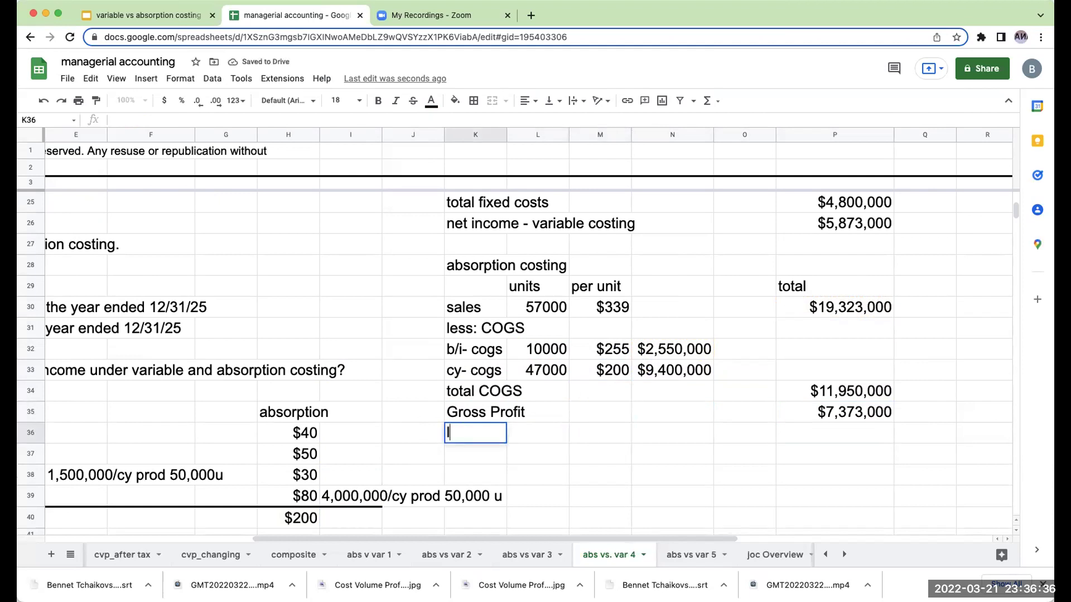
{"action": "key", "text": "BackSpace"}
{"action": "type", "text": "ess: SG&A"}
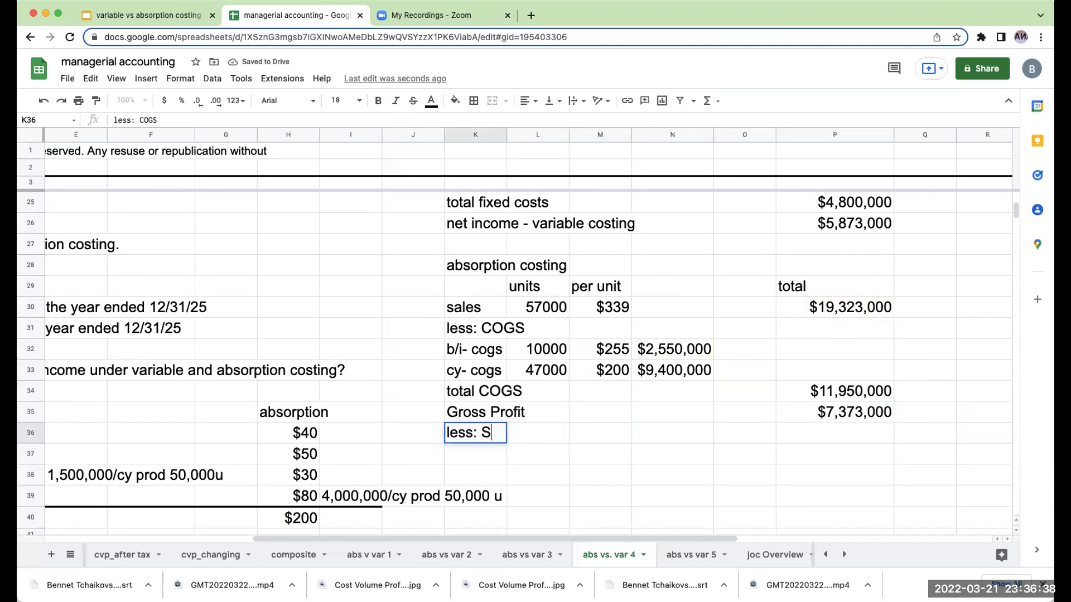
{"action": "key", "text": "Return"}
Step: Insert two blank columns to the left of column J
{"action": "left_click_drag", "start_coordinate": [413, 140], "coordinate": [457, 136]}
{"action": "right_click", "coordinate": [432, 205]}
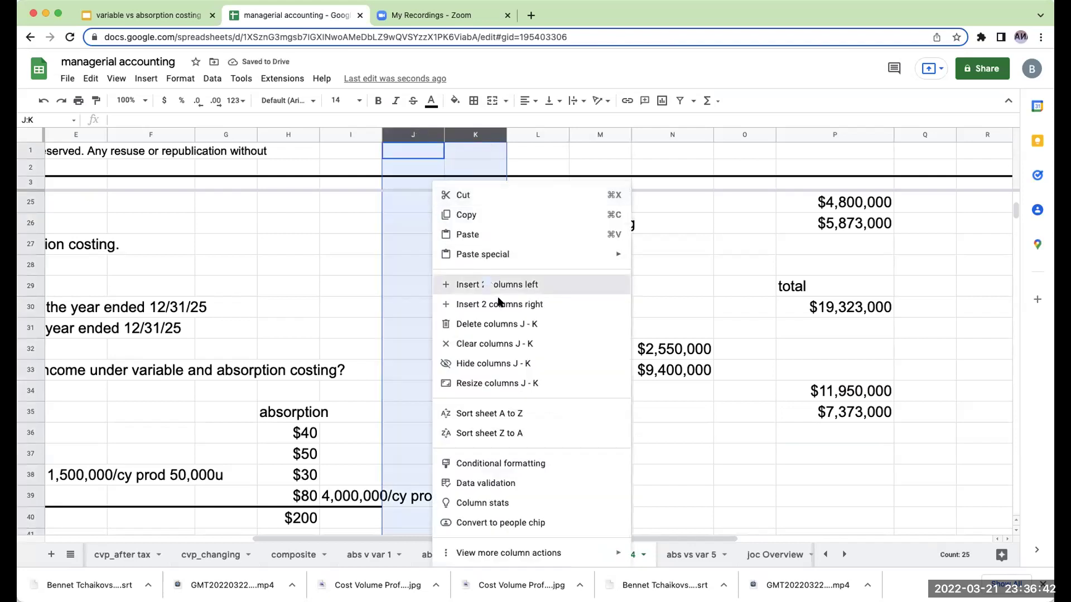
{"action": "left_click", "coordinate": [498, 286]}
Step: Start the sales commission row by linking its "sale com" label in M37 and its 57000 units in N37 to the variable costing statement
{"action": "left_click", "coordinate": [617, 458]}
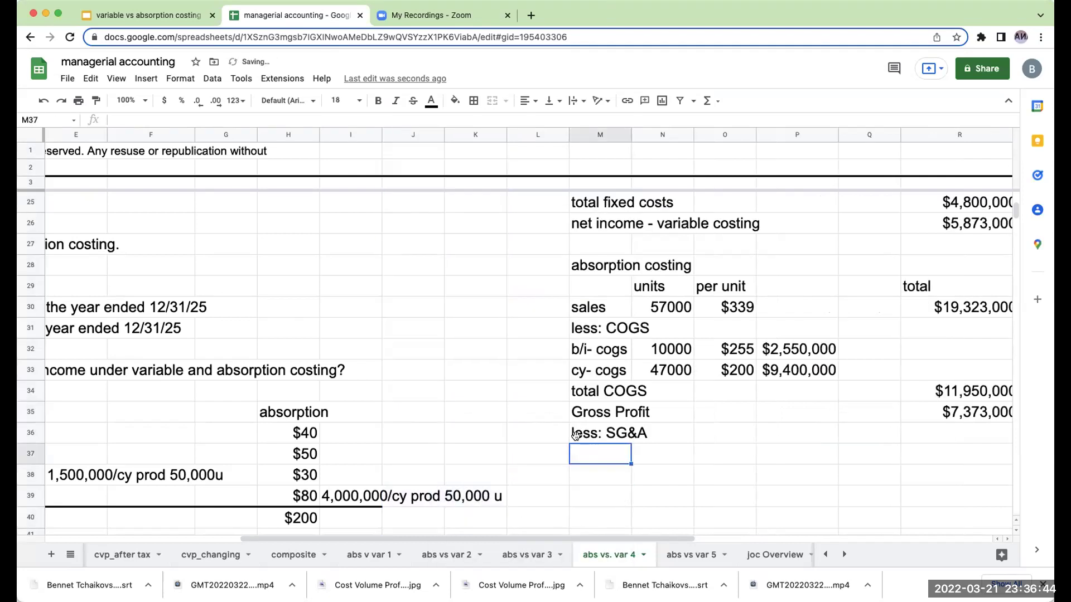
{"action": "type", "text": "+"}
{"action": "scroll", "coordinate": [619, 281], "scroll_direction": "up", "scroll_amount": 5}
{"action": "left_click", "coordinate": [607, 226]}
{"action": "key", "text": "Return"}
{"action": "left_click", "coordinate": [679, 496]}
{"action": "type", "text": "+"}
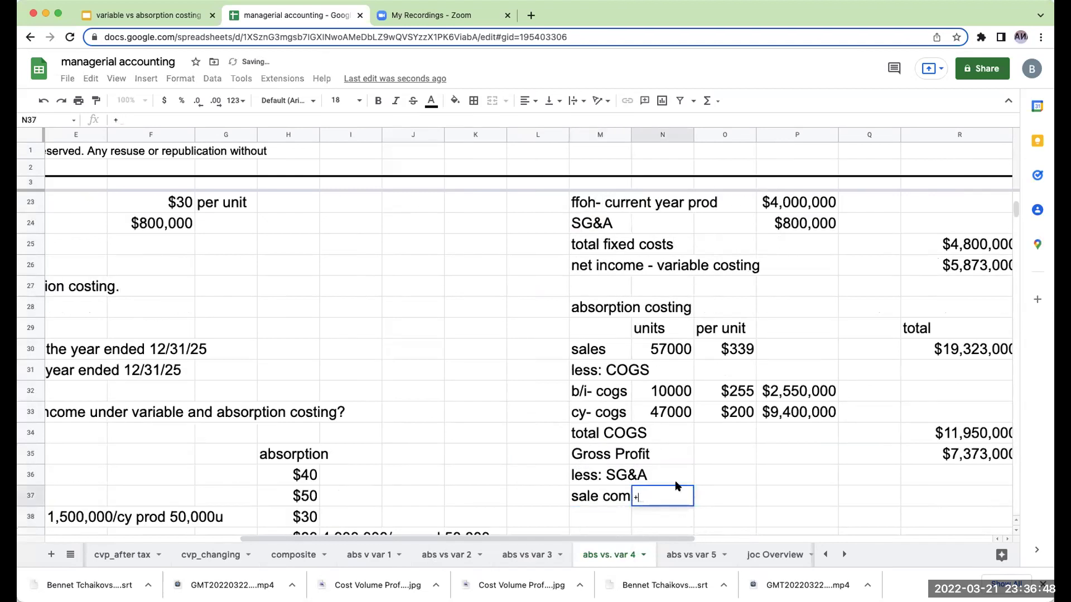
{"action": "scroll", "coordinate": [670, 424], "scroll_direction": "up", "scroll_amount": 5}
{"action": "left_click", "coordinate": [664, 367]}
{"action": "key", "text": "Return"}
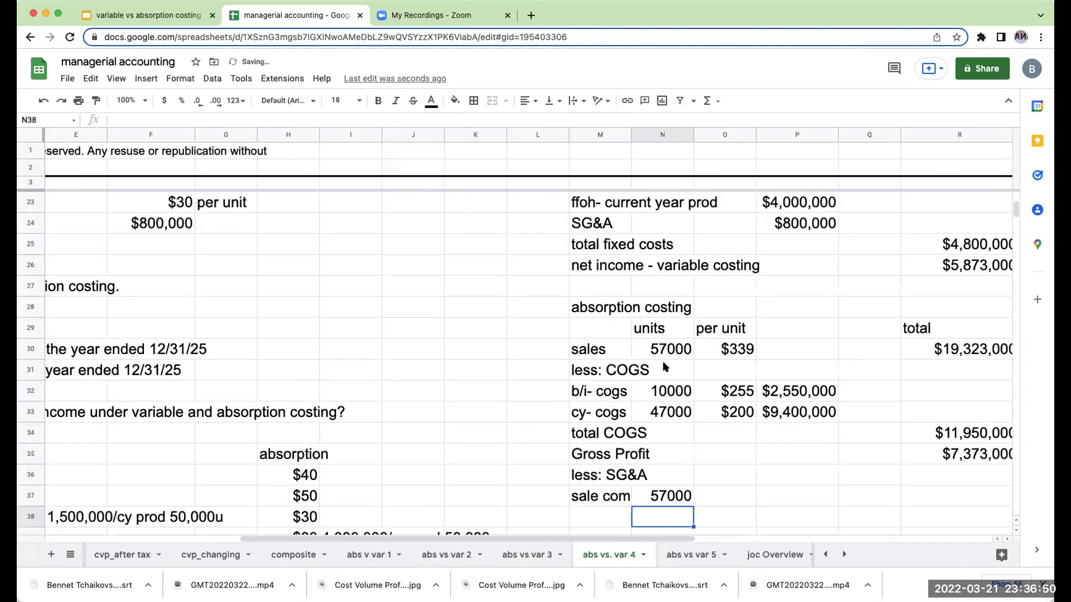
Step: Link the sale com per-unit cost in O37 to the $30 commission in F23
{"action": "left_click", "coordinate": [724, 502]}
{"action": "type", "text": "+f23"}
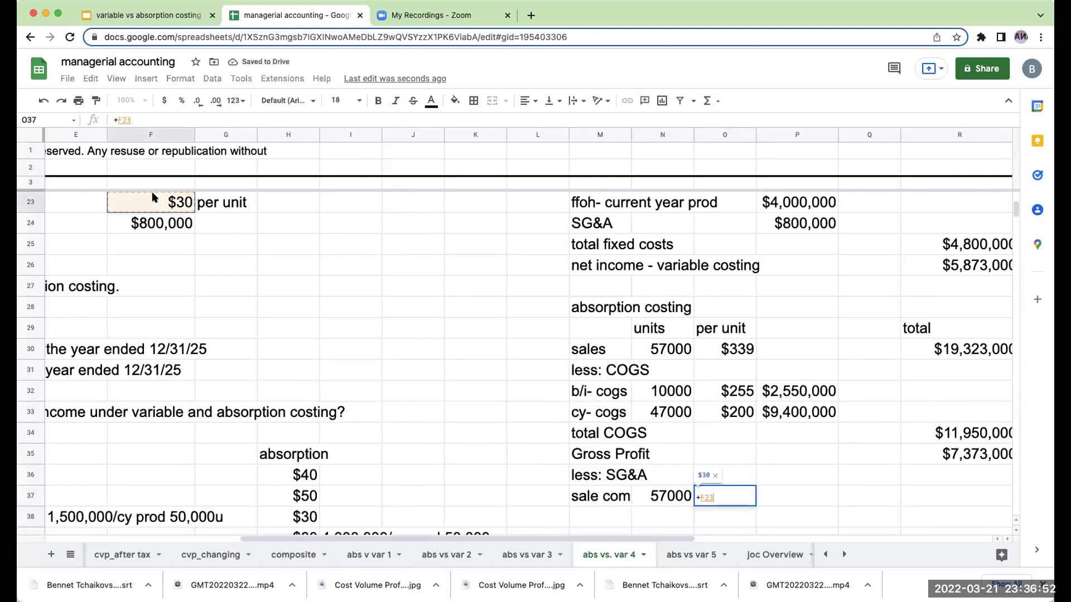
{"action": "key", "text": "Return"}
Step: Calculate the sale com amount in P37 as units times per-unit cost, N37*O37
{"action": "left_click", "coordinate": [745, 493]}
{"action": "left_click", "coordinate": [778, 497]}
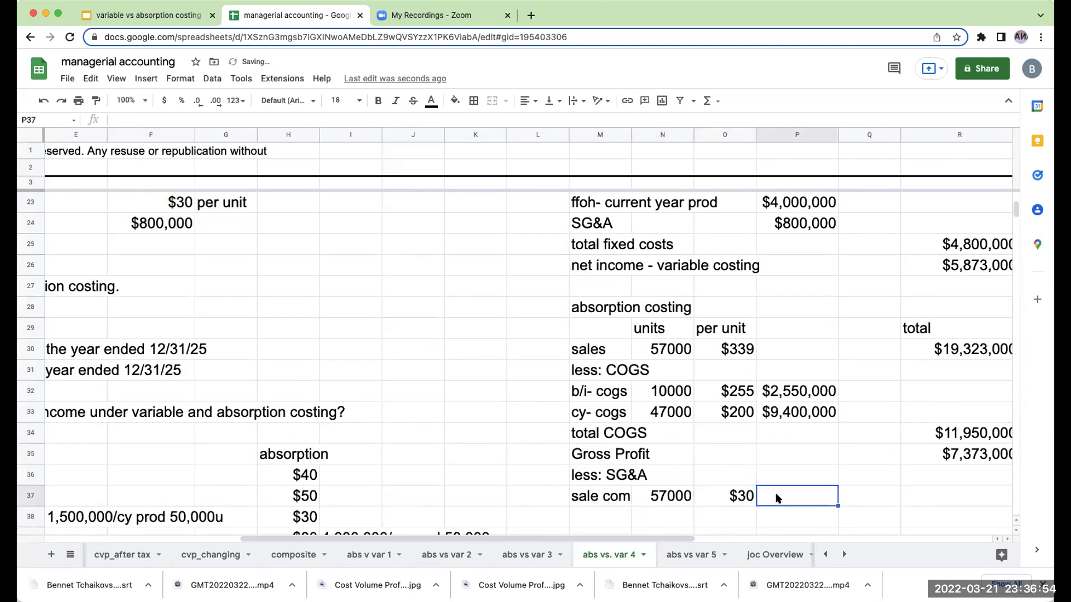
{"action": "type", "text": "+"}
{"action": "key", "text": "Left"}
{"action": "key", "text": "Left"}
{"action": "type", "text": "*"}
{"action": "key", "text": "Left"}
{"action": "key", "text": "Return"}
{"action": "key", "text": "Up"}
{"action": "key", "text": "Left"}
{"action": "key", "text": "Left"}
Step: Add the SG&A row by linking its label in M38 to M24 and its amount in P38 to P24
{"action": "left_click", "coordinate": [599, 517]}
{"action": "type", "text": "+"}
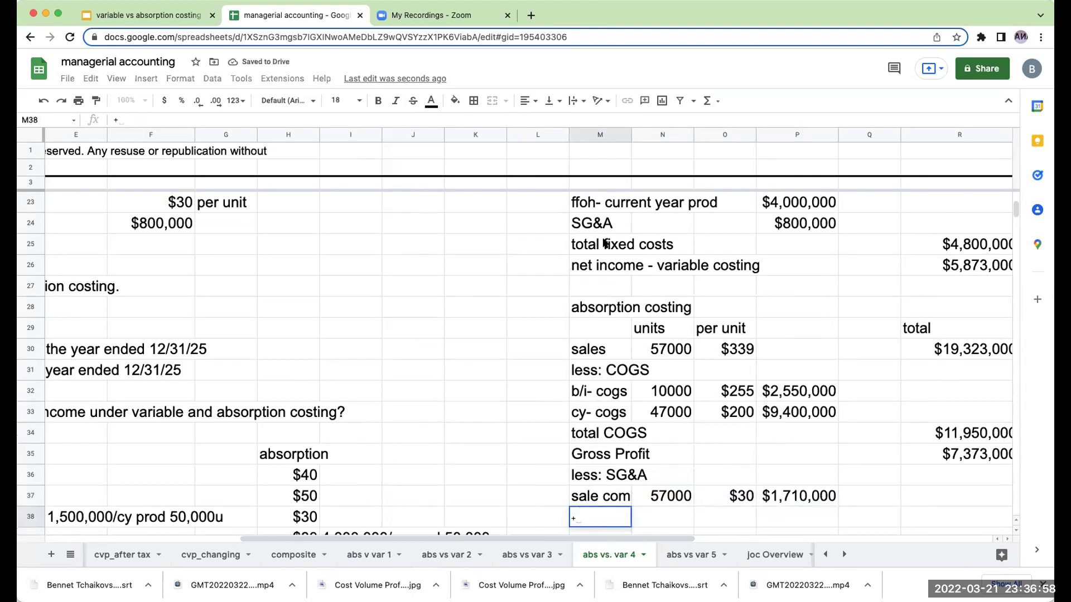
{"action": "left_click", "coordinate": [588, 223]}
{"action": "key", "text": "Return"}
{"action": "left_click", "coordinate": [725, 495]}
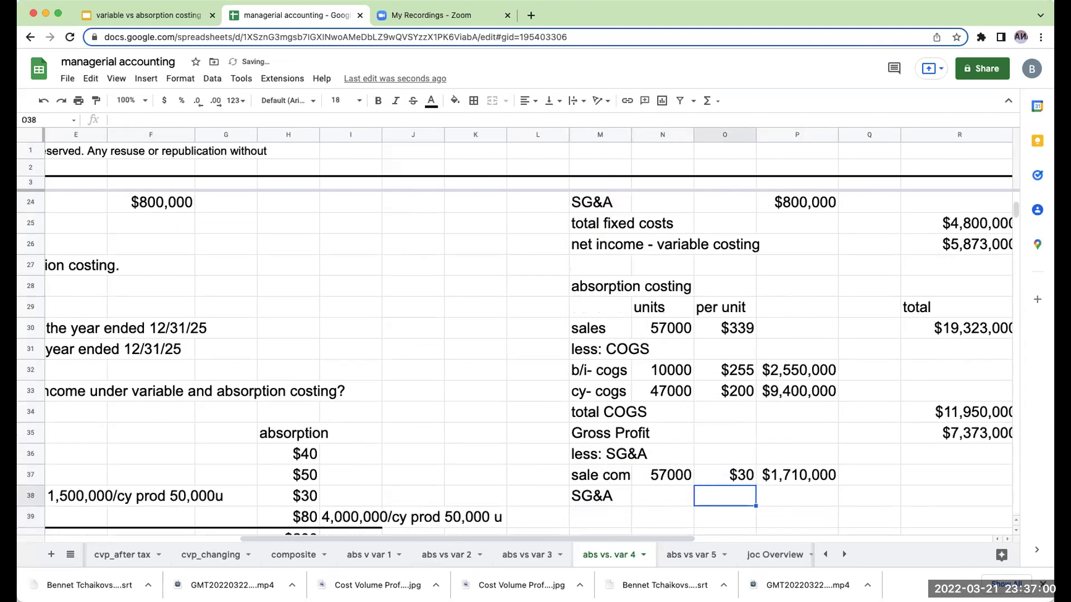
{"action": "left_click", "coordinate": [797, 495]}
{"action": "type", "text": "+"}
{"action": "left_click", "coordinate": [796, 202]}
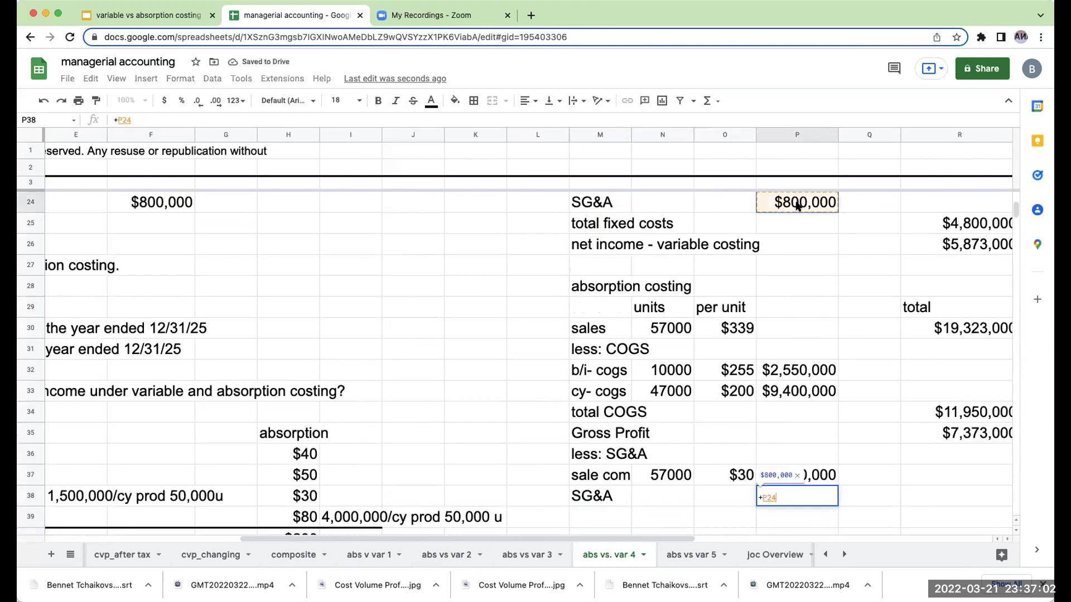
{"action": "key", "text": "Return"}
Step: Enter the row label "total SG&A" in M39
{"action": "left_click", "coordinate": [724, 517]}
{"action": "key", "text": "Left"}
{"action": "key", "text": "Left"}
{"action": "key", "text": "Up"}
{"action": "key", "text": "Left"}
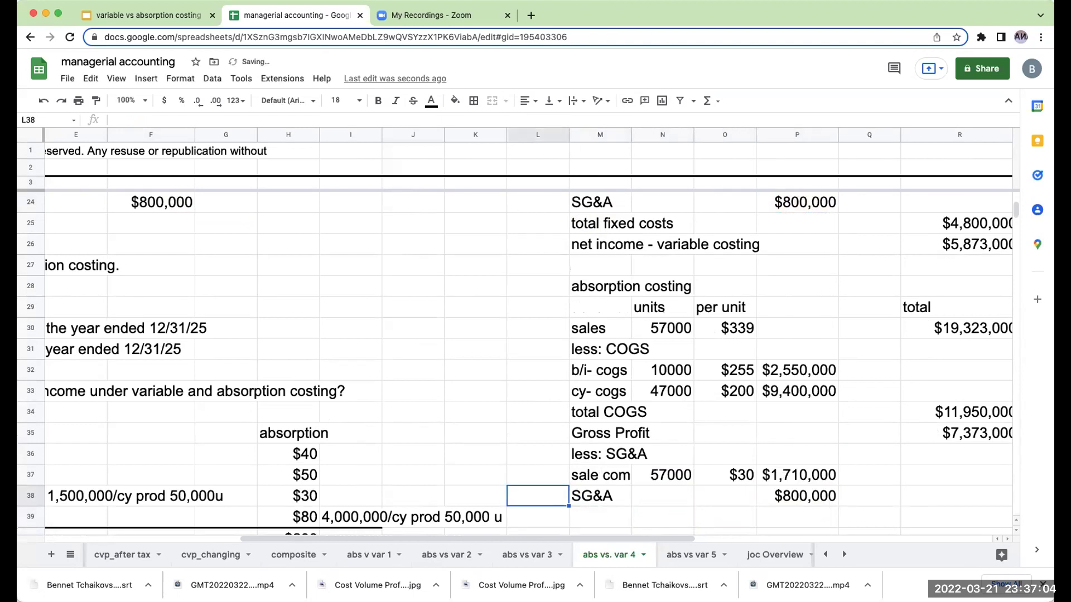
{"action": "key", "text": "Down"}
{"action": "key", "text": "Right"}
{"action": "type", "text": "total S"}
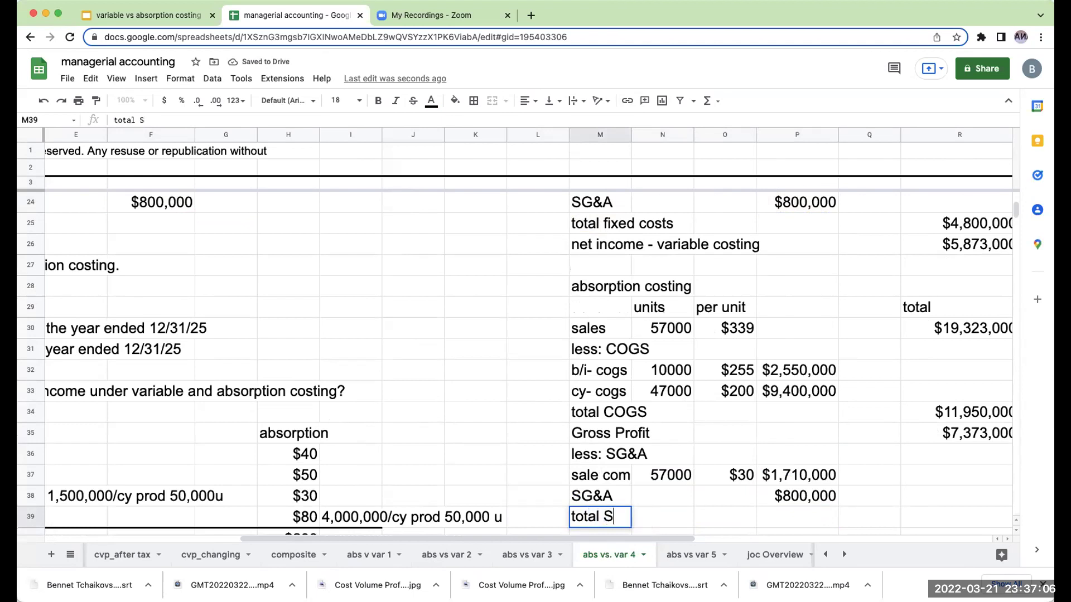
{"action": "type", "text": "G&A"}
{"action": "key", "text": "Return"}
Step: Calculate total SG&A in R39 as P37+P38
{"action": "key", "text": "Up"}
{"action": "key", "text": "Right"}
{"action": "key", "text": "Right"}
{"action": "key", "text": "Right"}
{"action": "key", "text": "Right"}
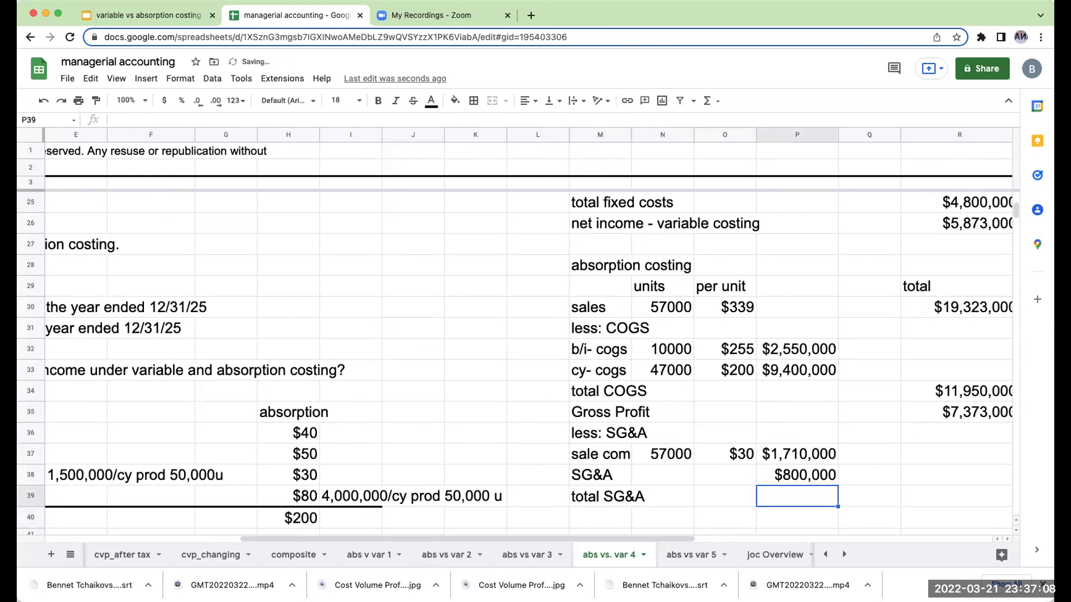
{"action": "type", "text": "+"}
{"action": "type", "text": "P37+P38"}
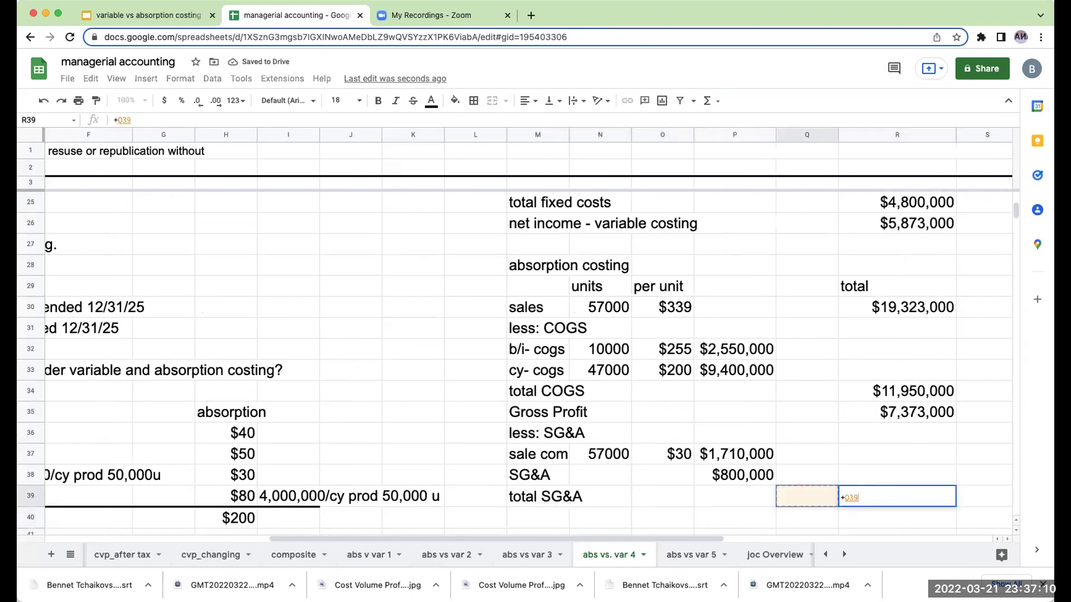
{"action": "key", "text": "Return"}
Step: Enter the row label "net income- absorption costing" in M40
{"action": "key", "text": "Left"}
{"action": "key", "text": "Left"}
{"action": "key", "text": "Left"}
{"action": "key", "text": "Left"}
{"action": "key", "text": "Left"}
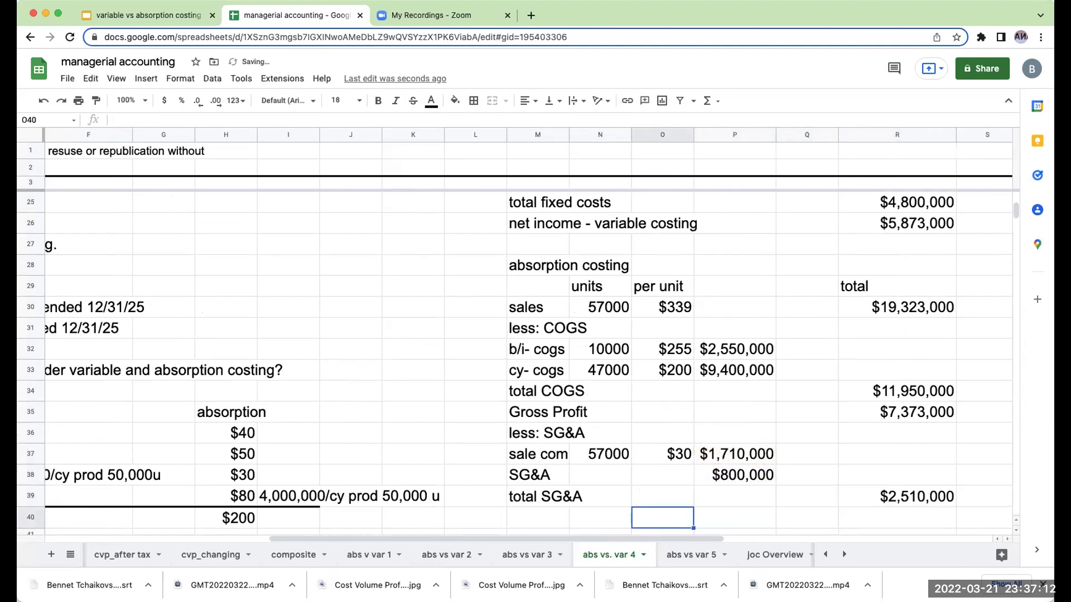
{"action": "type", "text": "net inco"}
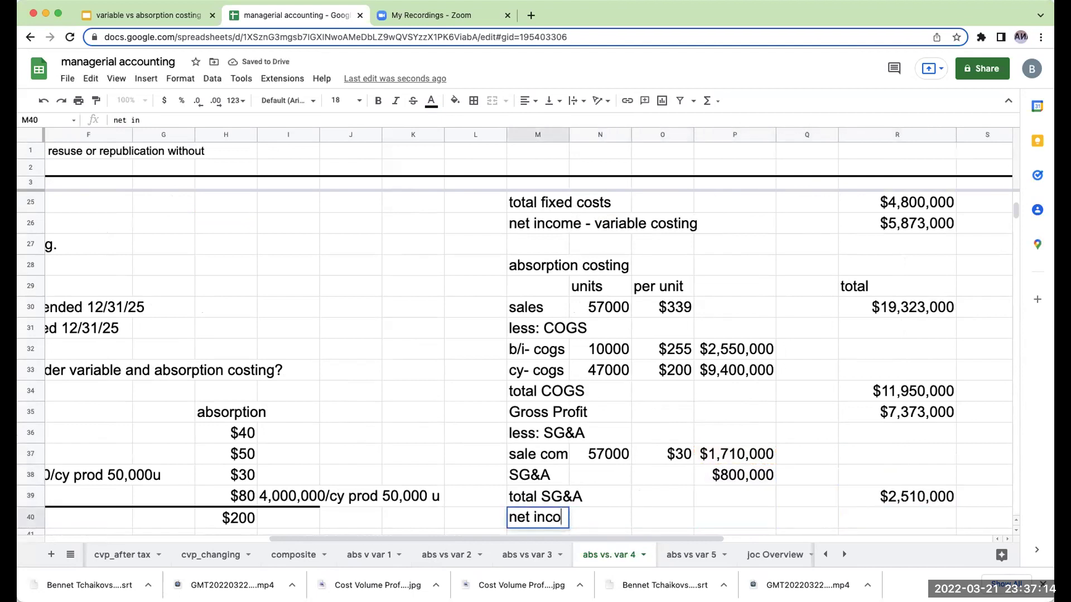
{"action": "type", "text": "me- absorption costing"}
{"action": "key", "text": "Return"}
Step: Calculate absorption costing net income in R40 as gross profit minus total SG&A, R35-R39
{"action": "key", "text": "Up"}
{"action": "key", "text": "Right"}
{"action": "key", "text": "Right"}
{"action": "key", "text": "Right"}
{"action": "key", "text": "Right"}
{"action": "key", "text": "Right"}
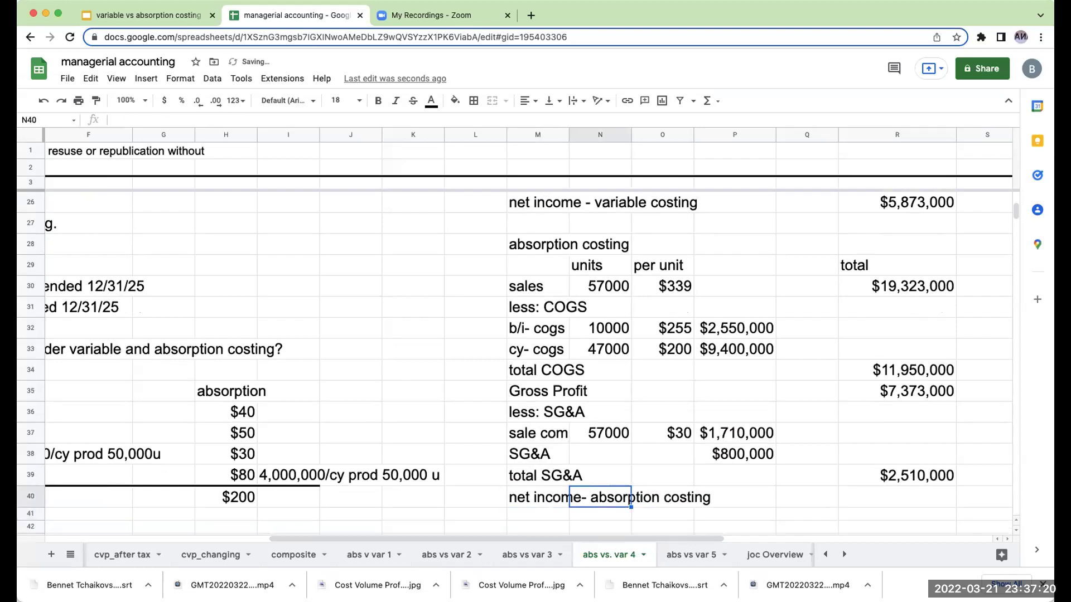
{"action": "type", "text": "="}
{"action": "key", "text": "Up"}
{"action": "key", "text": "Up"}
{"action": "key", "text": "Up"}
{"action": "key", "text": "Up"}
{"action": "key", "text": "Up"}
{"action": "type", "text": "-r39"}
{"action": "key", "text": "Return"}
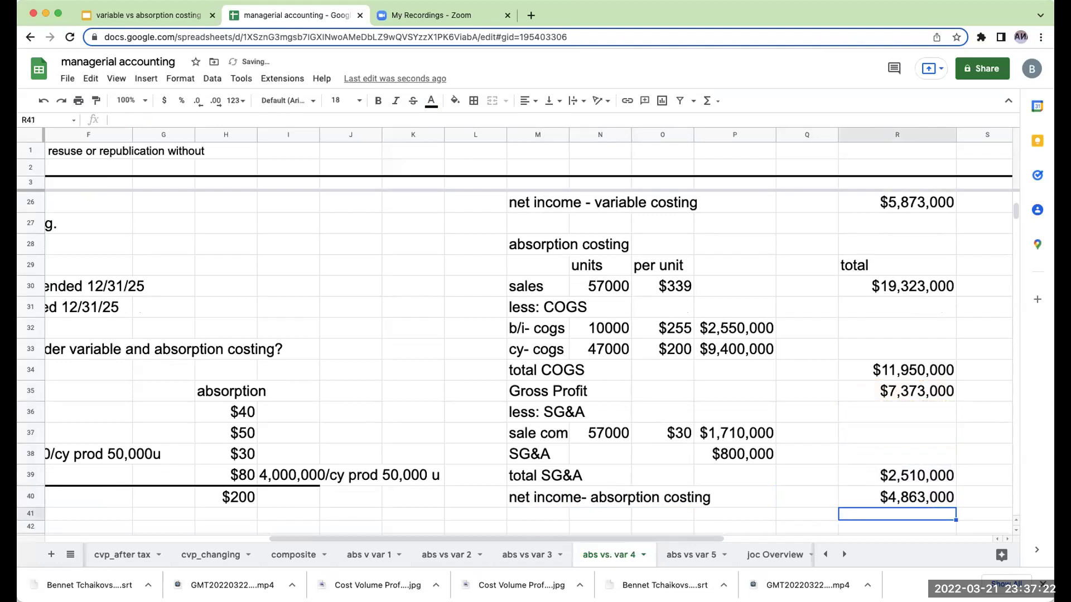
{"action": "key", "text": "Up"}
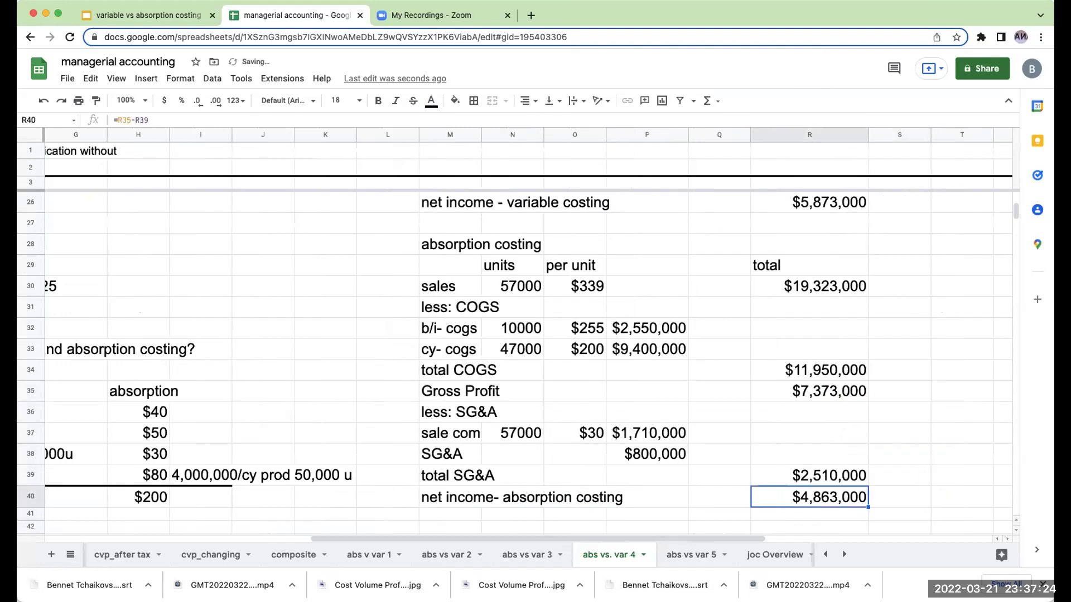
Step: Start a comparison beside the statements by linking T27 to the "net income - variable costing" label in M26
{"action": "key", "text": "Right"}
{"action": "key", "text": "Right"}
{"action": "key", "text": "Right"}
Step: Link W27 to the variable costing net income amount in R26
{"action": "key", "text": "Right"}
{"action": "key", "text": "Right"}
{"action": "key", "text": "Up"}
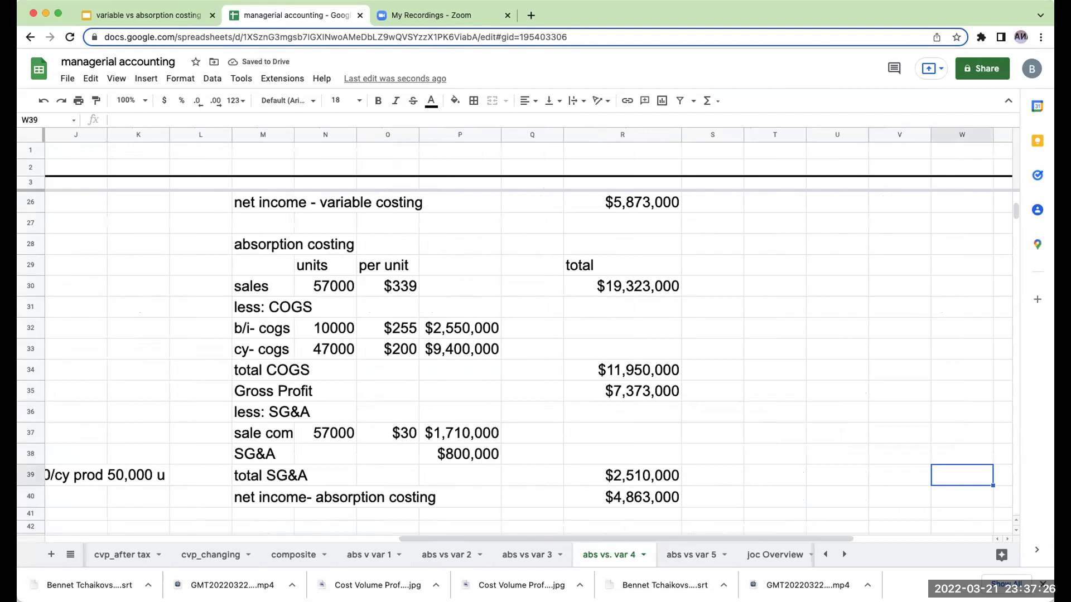
{"action": "key", "text": "Up"}
{"action": "key", "text": "Left"}
{"action": "key", "text": "Up"}
{"action": "key", "text": "Up"}
{"action": "key", "text": "Up"}
{"action": "key", "text": "Up"}
{"action": "key", "text": "Up"}
{"action": "key", "text": "Up"}
{"action": "key", "text": "Up"}
{"action": "key", "text": "Up"}
{"action": "key", "text": "Up"}
{"action": "key", "text": "Left"}
{"action": "key", "text": "Left"}
{"action": "key", "text": "Up"}
{"action": "key", "text": "Up"}
{"action": "type", "text": "+"}
{"action": "key", "text": "Left"}
{"action": "key", "text": "Left"}
{"action": "key", "text": "Left"}
{"action": "key", "text": "Left"}
{"action": "key", "text": "Left"}
{"action": "key", "text": "Left"}
{"action": "key", "text": "Left"}
{"action": "key", "text": "Up"}
{"action": "key", "text": "Return"}
{"action": "key", "text": "Up"}
{"action": "key", "text": "Right"}
{"action": "key", "text": "Right"}
{"action": "key", "text": "Right"}
{"action": "type", "text": "+"}
{"action": "key", "text": "Left"}
Step: Link T28 to the "net income- absorption costing" label in M40
{"action": "key", "text": "Left"}
{"action": "key", "text": "Left"}
{"action": "key", "text": "Left"}
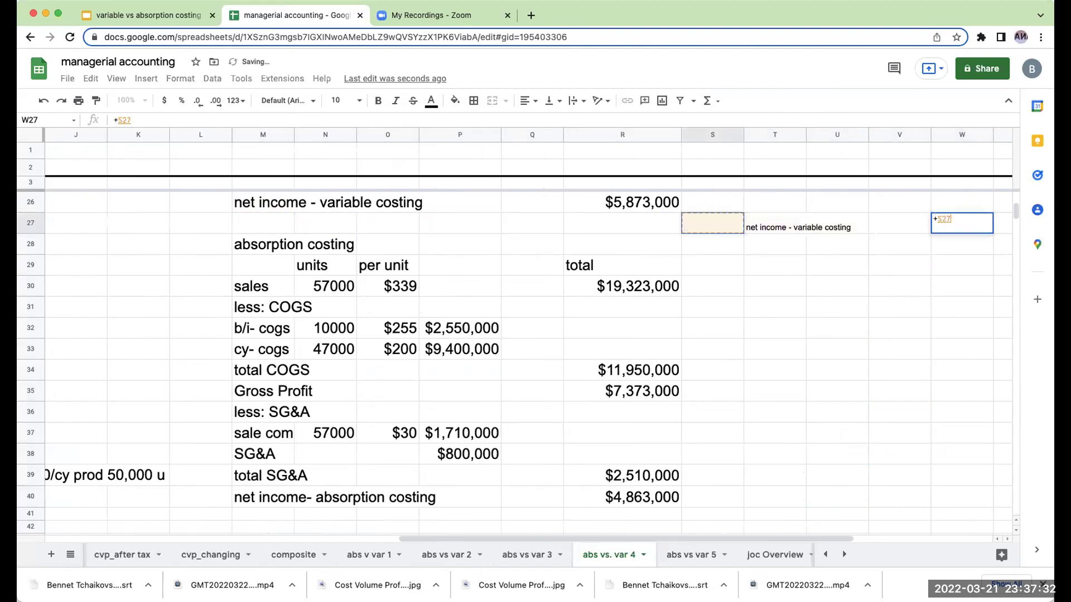
{"action": "key", "text": "Left"}
{"action": "key", "text": "Up"}
{"action": "key", "text": "Return"}
{"action": "key", "text": "Left"}
{"action": "key", "text": "Left"}
Step: Link W28 to the absorption costing net income amount in R40
{"action": "key", "text": "Left"}
{"action": "type", "text": "+"}
{"action": "key", "text": "Down"}
{"action": "key", "text": "Down"}
{"action": "key", "text": "Down"}
{"action": "key", "text": "Down"}
{"action": "key", "text": "Down"}
{"action": "key", "text": "Down"}
{"action": "key", "text": "Down"}
{"action": "key", "text": "Down"}
{"action": "key", "text": "Down"}
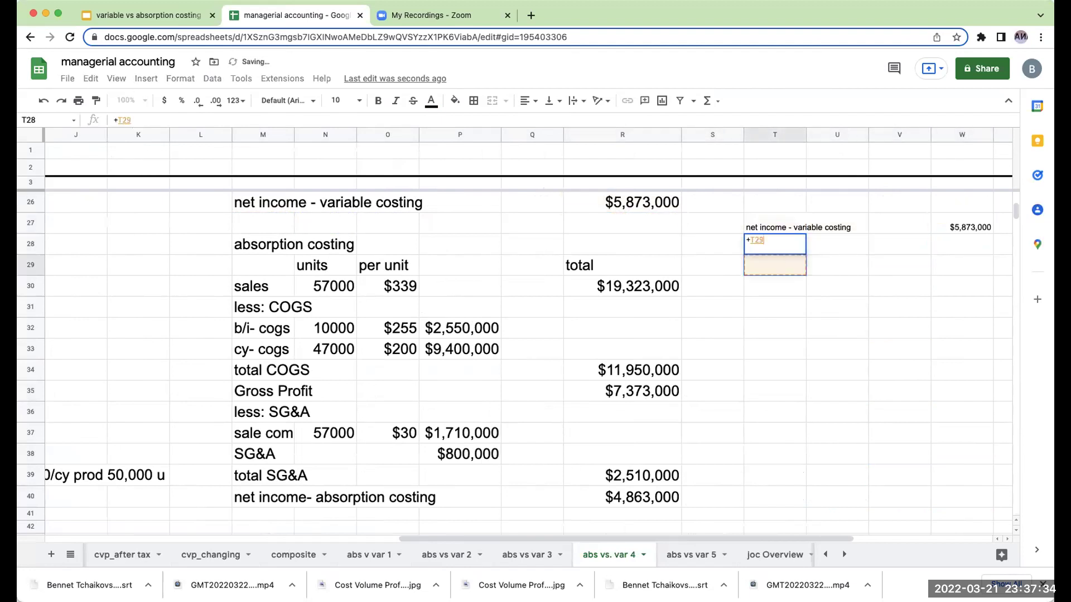
{"action": "key", "text": "Down"}
{"action": "key", "text": "Down"}
{"action": "key", "text": "Down"}
{"action": "key", "text": "Left"}
{"action": "key", "text": "Left"}
{"action": "key", "text": "Left"}
{"action": "key", "text": "Left"}
{"action": "key", "text": "Left"}
{"action": "key", "text": "Left"}
{"action": "key", "text": "Left"}
{"action": "key", "text": "Return"}
{"action": "key", "text": "Up"}
{"action": "key", "text": "Right"}
{"action": "key", "text": "Right"}
{"action": "key", "text": "Right"}
{"action": "type", "text": "+"}
{"action": "key", "text": "Left"}
{"action": "key", "text": "Down"}
{"action": "key", "text": "Down"}
{"action": "key", "text": "Down"}
{"action": "key", "text": "Down"}
{"action": "key", "text": "Down"}
{"action": "key", "text": "Down"}
{"action": "key", "text": "Down"}
{"action": "key", "text": "Down"}
{"action": "key", "text": "Down"}
{"action": "key", "text": "Down"}
{"action": "key", "text": "Down"}
{"action": "key", "text": "Down"}
{"action": "key", "text": "Left"}
{"action": "key", "text": "Left"}
{"action": "key", "text": "Left"}
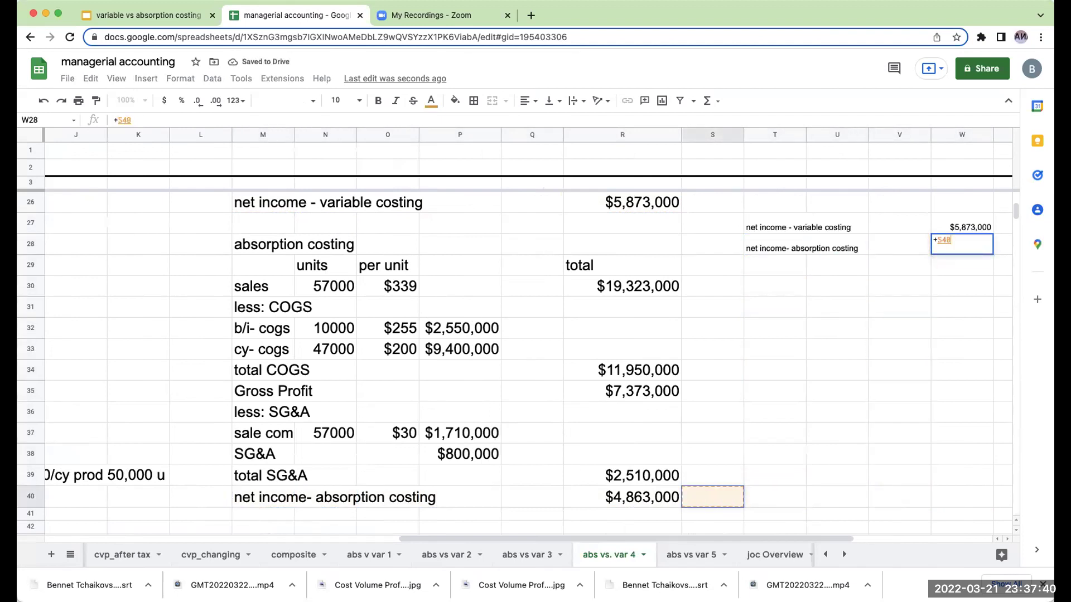
{"action": "key", "text": "Left"}
{"action": "key", "text": "Return"}
Step: Set the font size of the comparison range T26:W31 to 18
{"action": "key", "text": "Up"}
{"action": "left_click_drag", "start_coordinate": [765, 203], "coordinate": [970, 313]}
{"action": "left_click", "coordinate": [345, 100]}
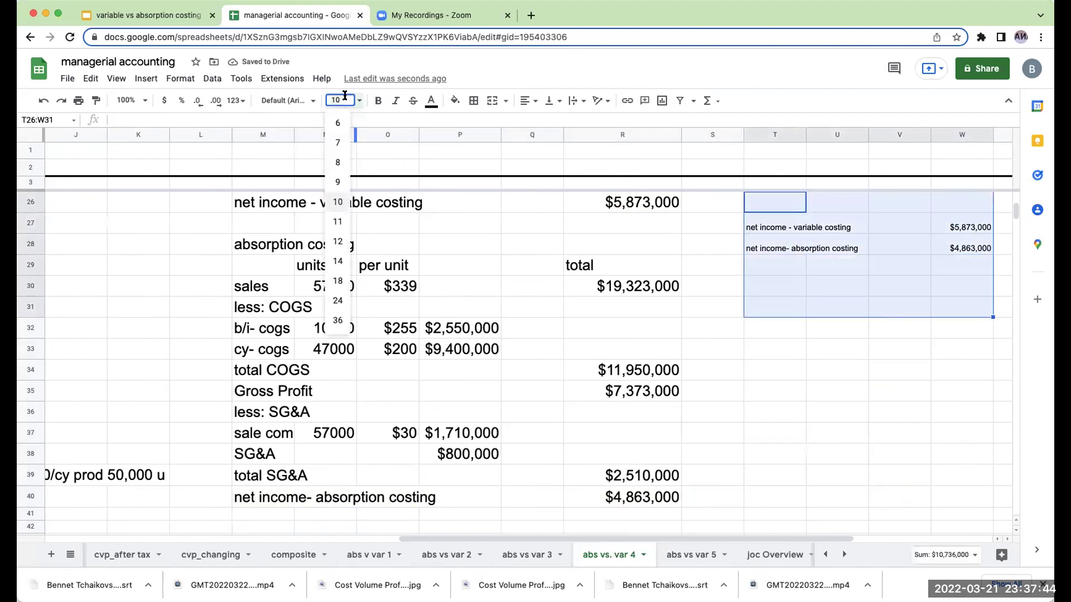
{"action": "left_click", "coordinate": [338, 281]}
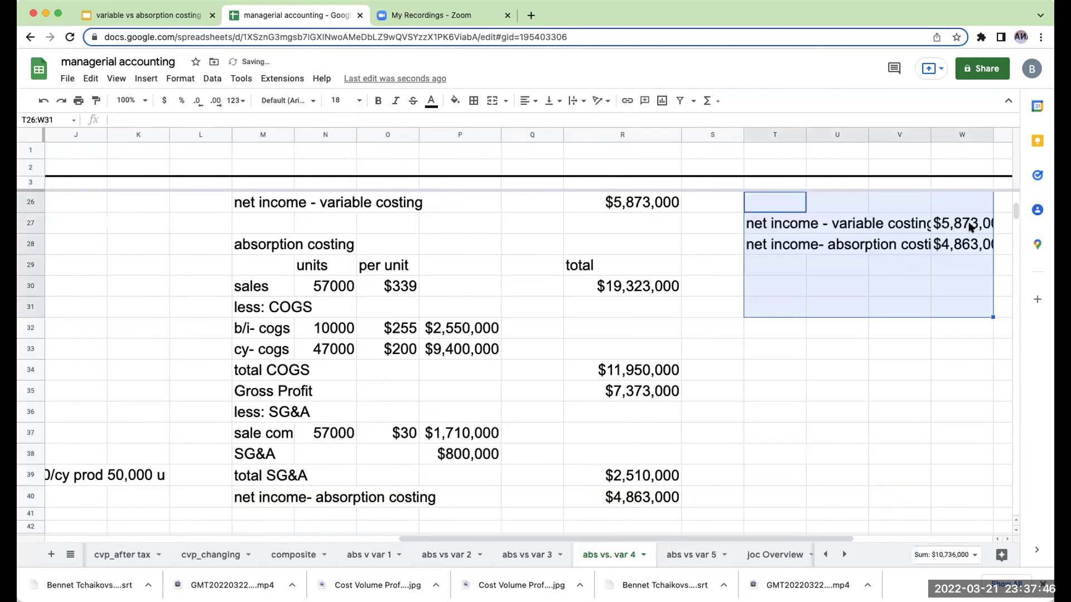
{"action": "left_click", "coordinate": [949, 274]}
{"action": "left_click", "coordinate": [758, 269]}
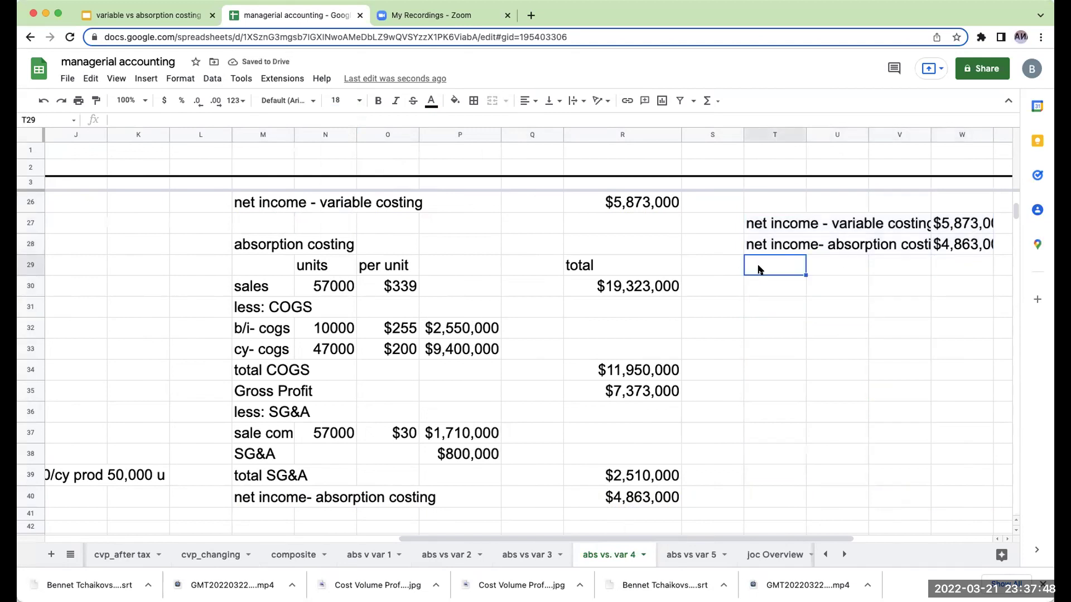
Step: Add a "difference" row in T29:W29 that subtracts W28 from W27, and widen column W to fit the amounts
{"action": "type", "text": "difference"}
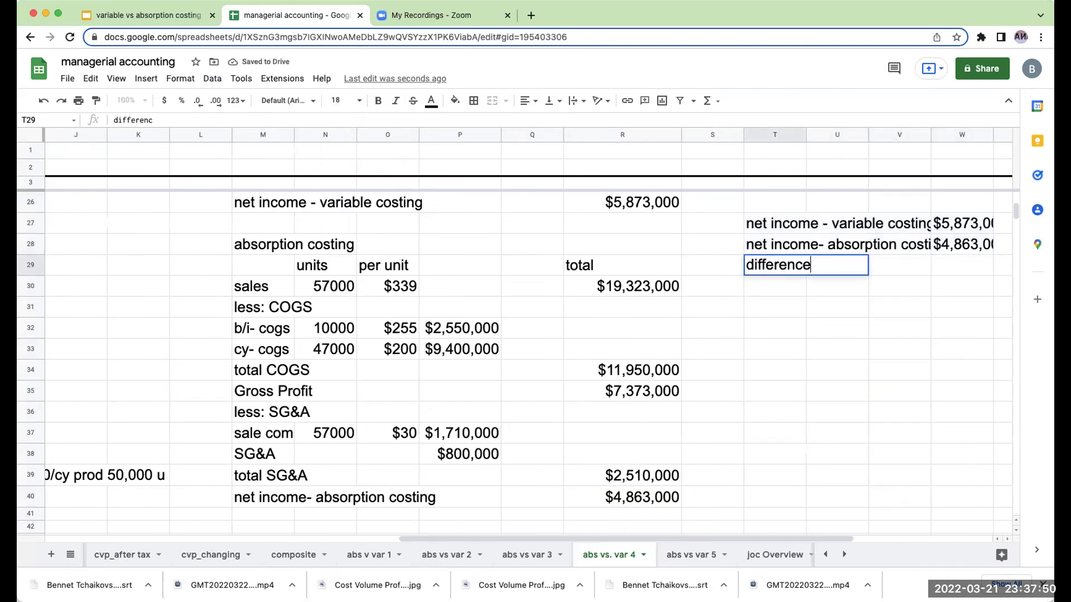
{"action": "key", "text": "Right"}
{"action": "key", "text": "Right"}
{"action": "key", "text": "Right"}
{"action": "type", "text": "="}
{"action": "key", "text": "Up"}
{"action": "key", "text": "Up"}
{"action": "type", "text": "-"}
{"action": "key", "text": "Up"}
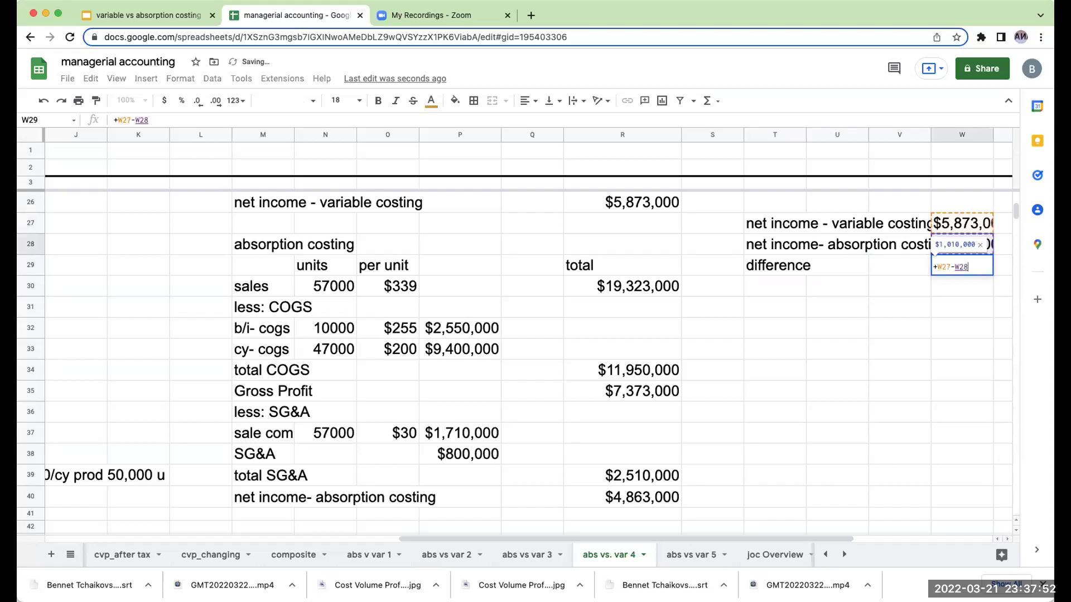
{"action": "key", "text": "Return"}
{"action": "key", "text": "Up"}
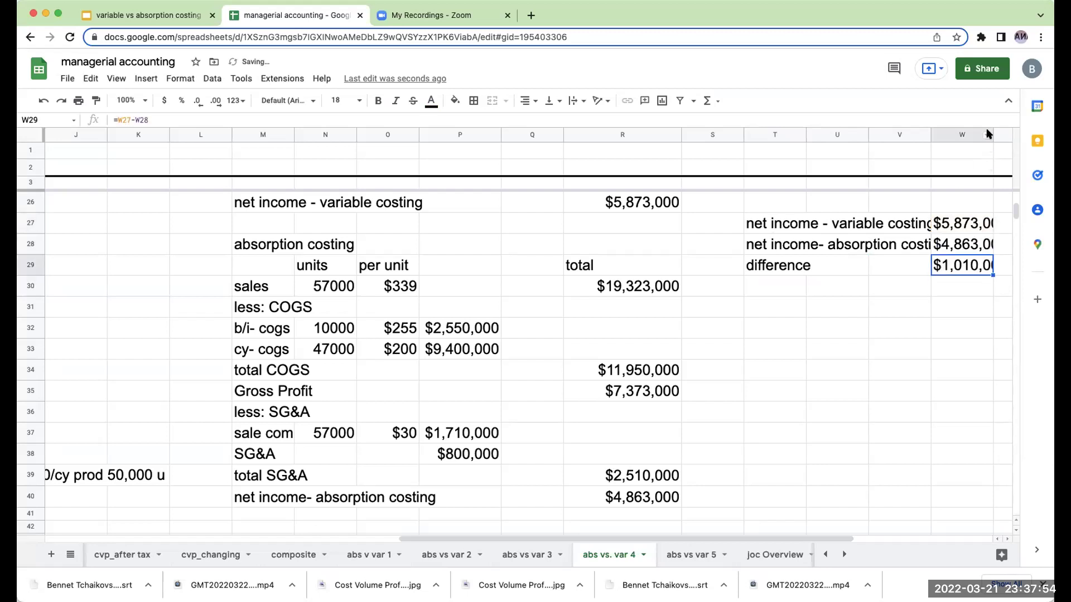
{"action": "left_click_drag", "start_coordinate": [993, 134], "coordinate": [1026, 139]}
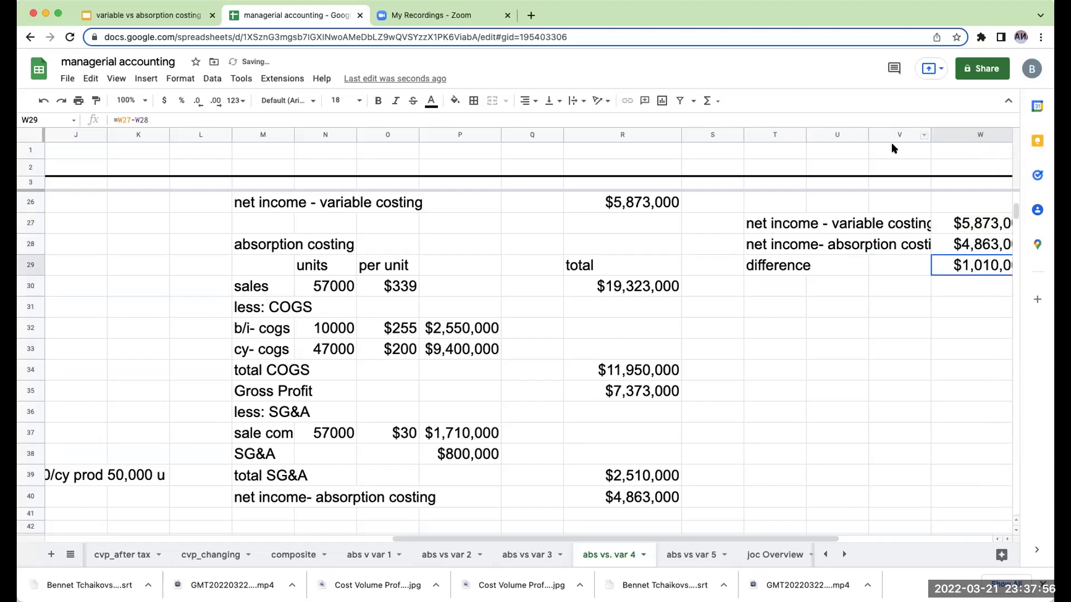
{"action": "left_click_drag", "start_coordinate": [606, 539], "coordinate": [675, 539]}
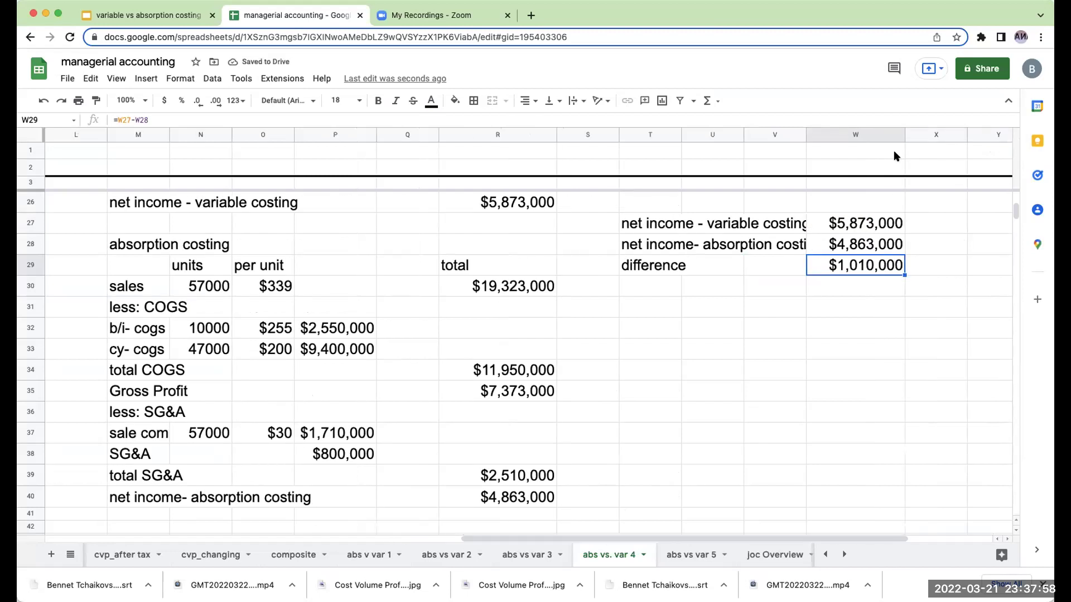
Step: Enter the label "ffoh- b/i- expensed under absorption" in T31
{"action": "left_click", "coordinate": [656, 313]}
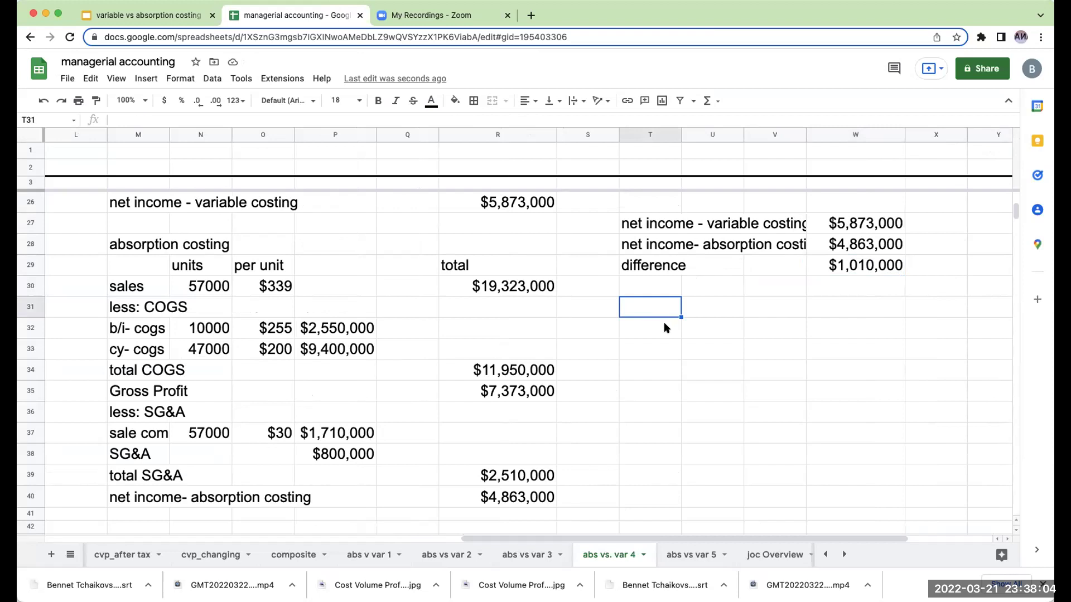
{"action": "type", "text": "ffoh- b/i"}
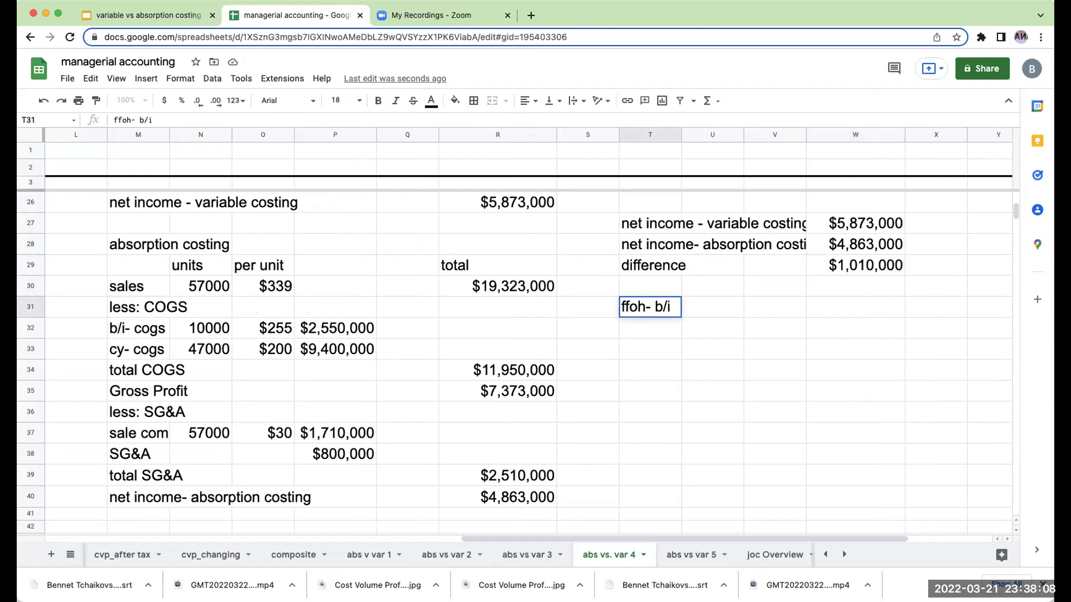
{"action": "type", "text": "- e"}
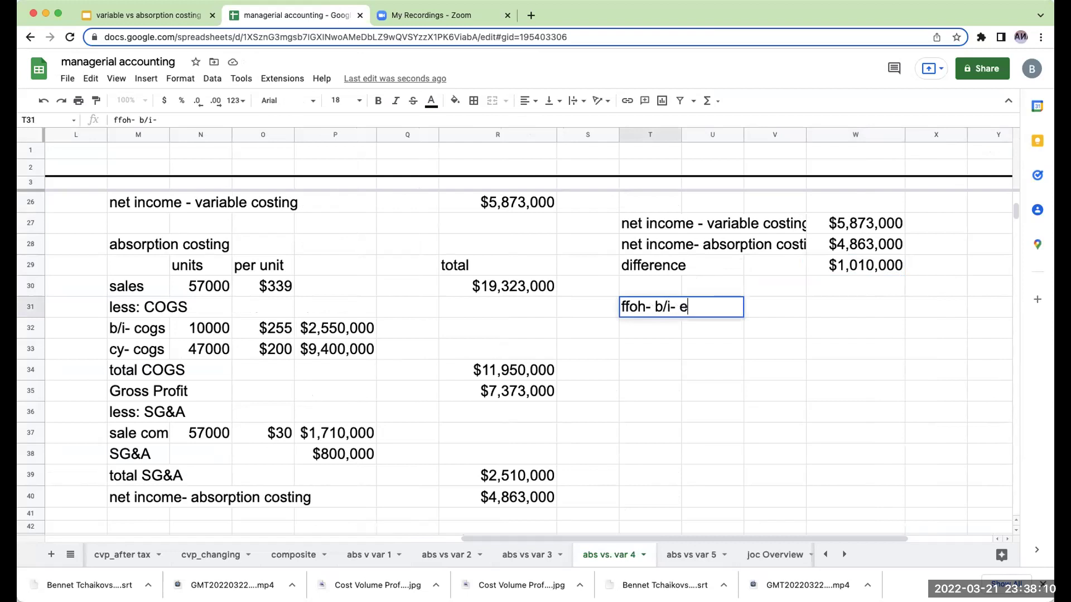
{"action": "type", "text": "xpensed under absorpt"}
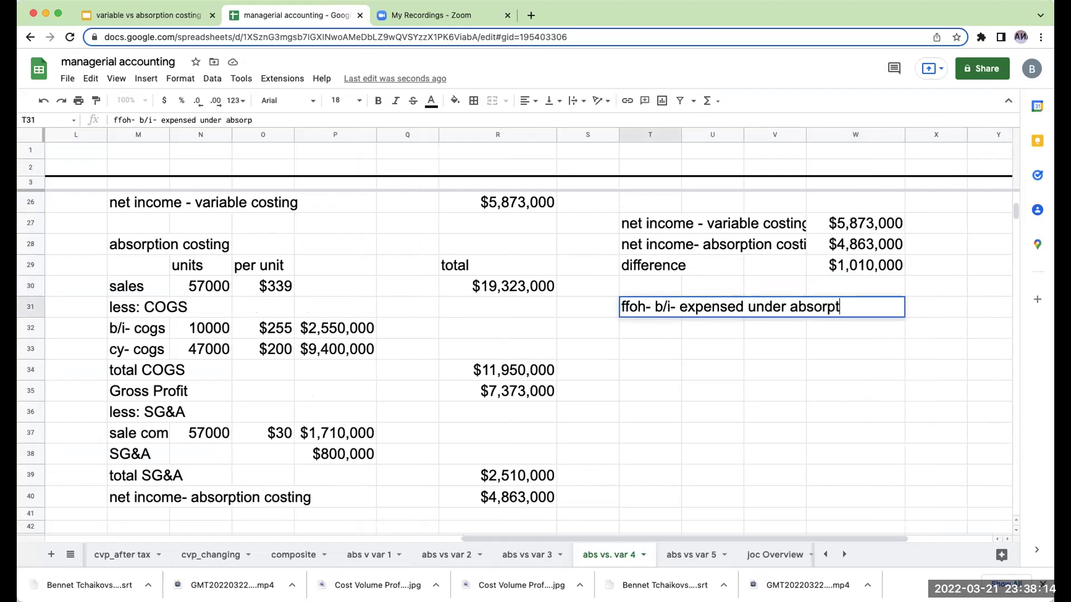
{"action": "type", "text": "ion"}
{"action": "key", "text": "Return"}
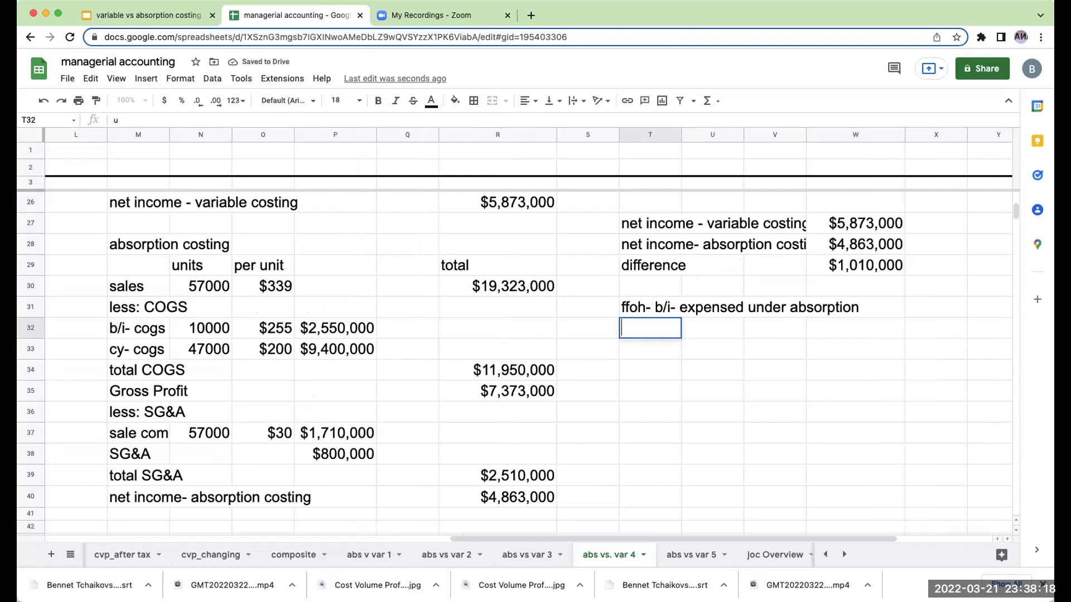
Step: Add the heading "units" in X30 and enter 10000 below it in X31
{"action": "key", "text": "Right"}
Step: Enter the heading "ffoh/unit b/i" in Y30
{"action": "key", "text": "Right"}
{"action": "key", "text": "Right"}
{"action": "key", "text": "Right"}
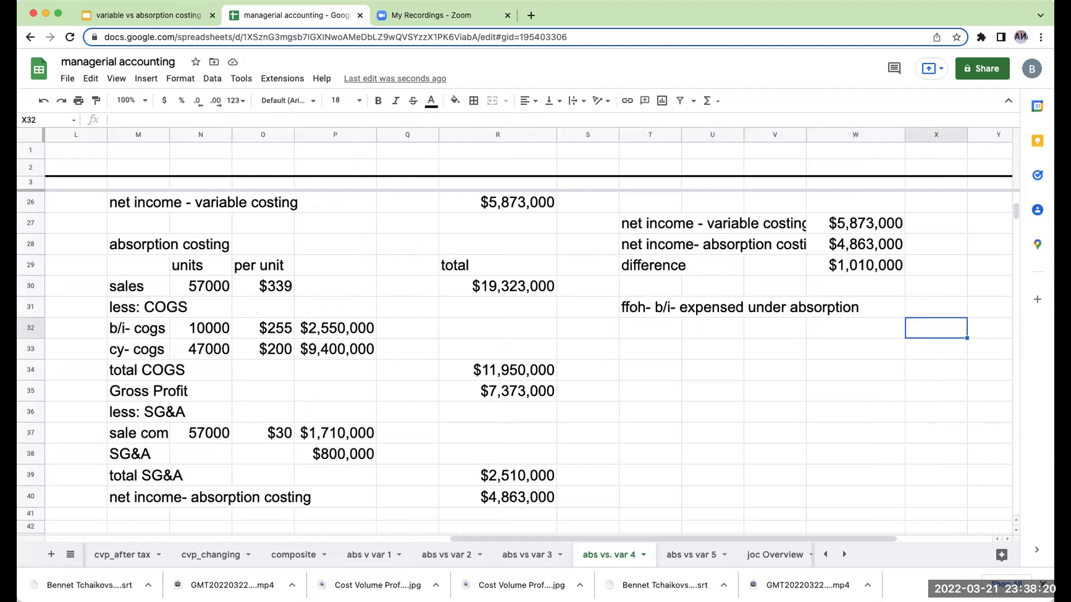
{"action": "key", "text": "Up"}
{"action": "key", "text": "Up"}
{"action": "type", "text": "units"}
{"action": "key", "text": "Return"}
{"action": "type", "text": "10000"}
{"action": "key", "text": "Return"}
{"action": "key", "text": "Up"}
{"action": "key", "text": "Up"}
{"action": "key", "text": "Right"}
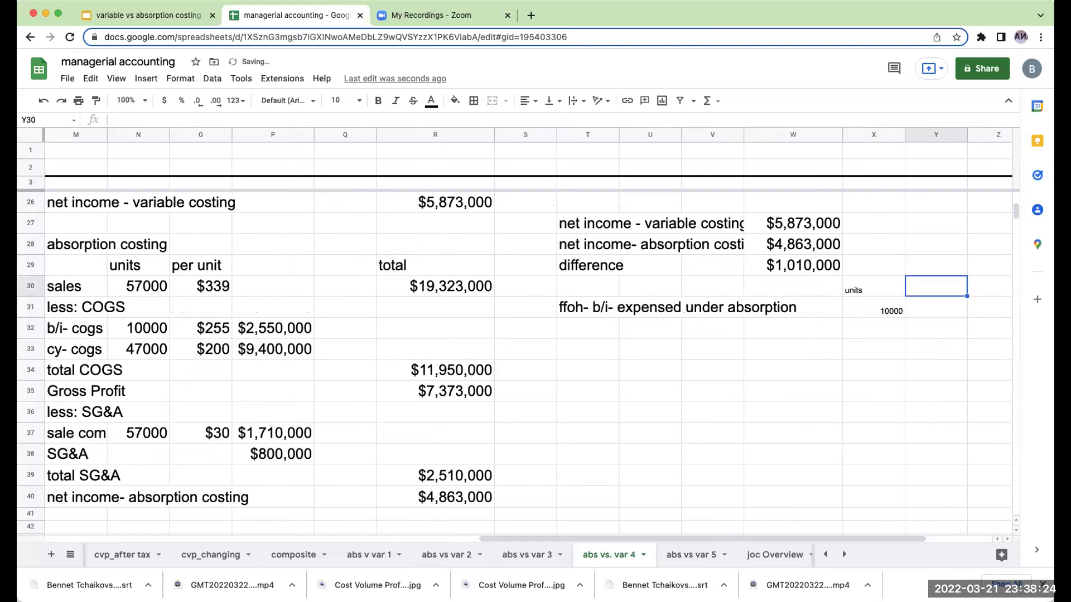
{"action": "type", "text": "ffoh/unit b/"}
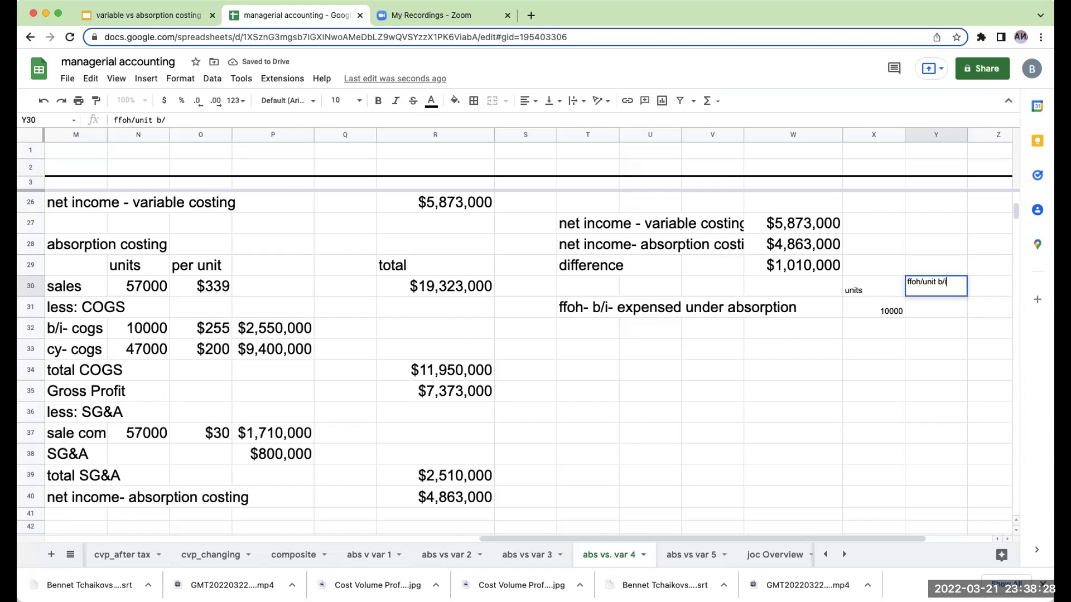
{"action": "key", "text": "Return"}
Step: Link Y31 to the beginning inventory's fixed factory overhead per unit in F14
{"action": "type", "text": "+"}
{"action": "key", "text": "Left"}
{"action": "key", "text": "Left"}
{"action": "key", "text": "Left"}
{"action": "key", "text": "Left"}
{"action": "key", "text": "Left"}
{"action": "key", "text": "Left"}
{"action": "key", "text": "Left"}
{"action": "key", "text": "Left"}
{"action": "key", "text": "Left"}
{"action": "key", "text": "Left"}
{"action": "key", "text": "Left"}
{"action": "key", "text": "Left"}
{"action": "key", "text": "Left"}
{"action": "key", "text": "Left"}
{"action": "key", "text": "Left"}
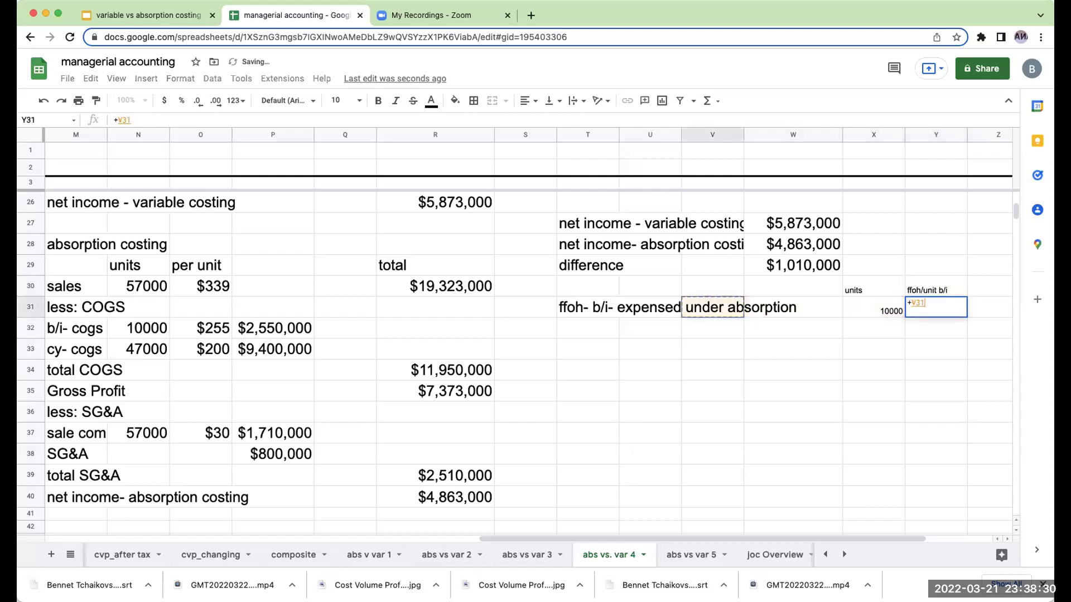
{"action": "key", "text": "Left"}
{"action": "key", "text": "Left"}
{"action": "key", "text": "Left"}
{"action": "key", "text": "Up"}
{"action": "key", "text": "Up"}
{"action": "key", "text": "Up"}
{"action": "key", "text": "Up"}
{"action": "key", "text": "Up"}
{"action": "key", "text": "Up"}
{"action": "key", "text": "Up"}
{"action": "key", "text": "Up"}
{"action": "key", "text": "Up"}
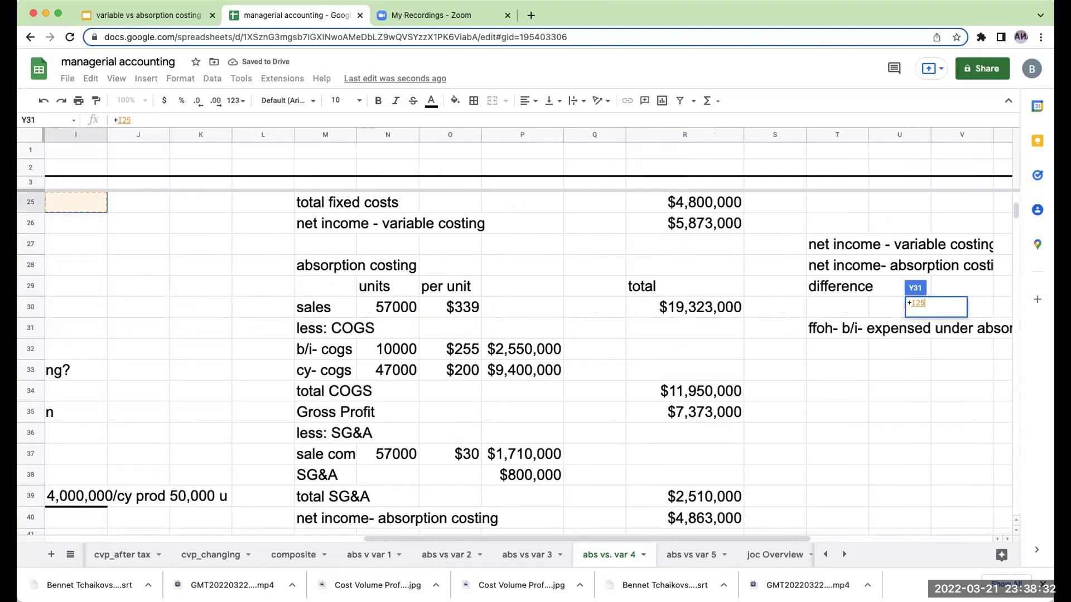
{"action": "key", "text": "Left"}
{"action": "key", "text": "Up"}
{"action": "key", "text": "Up"}
{"action": "key", "text": "Up"}
{"action": "key", "text": "Up"}
{"action": "key", "text": "Up"}
{"action": "key", "text": "Up"}
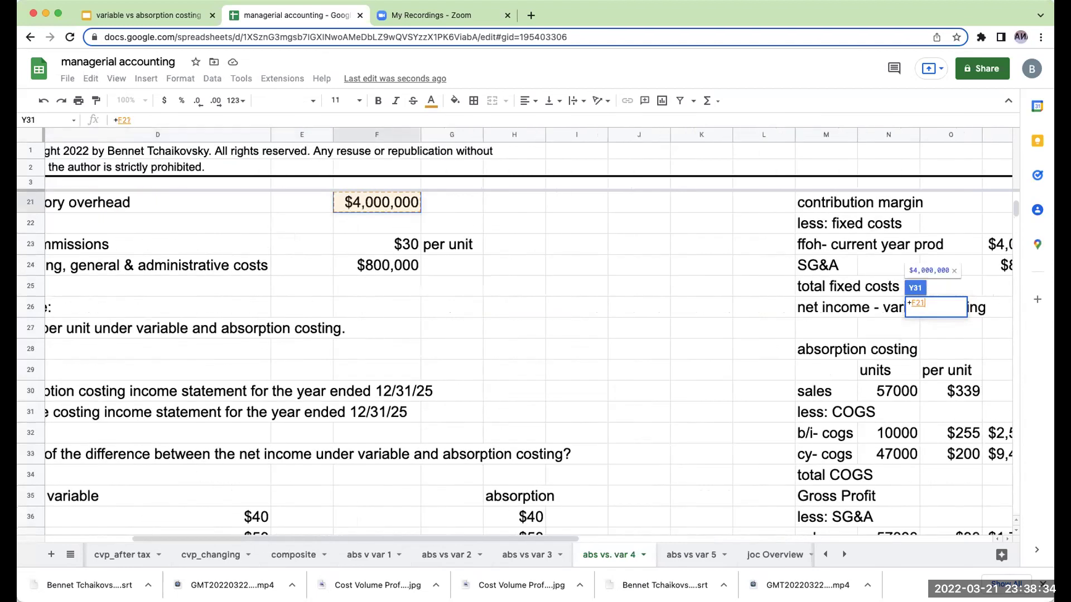
{"action": "key", "text": "Up"}
{"action": "key", "text": "Up"}
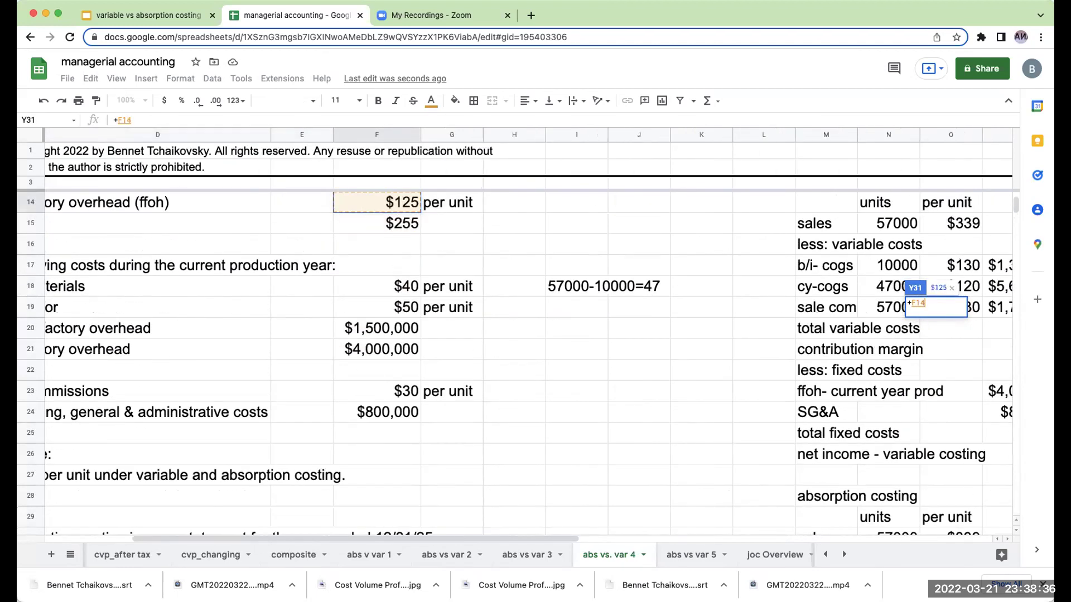
{"action": "key", "text": "Return"}
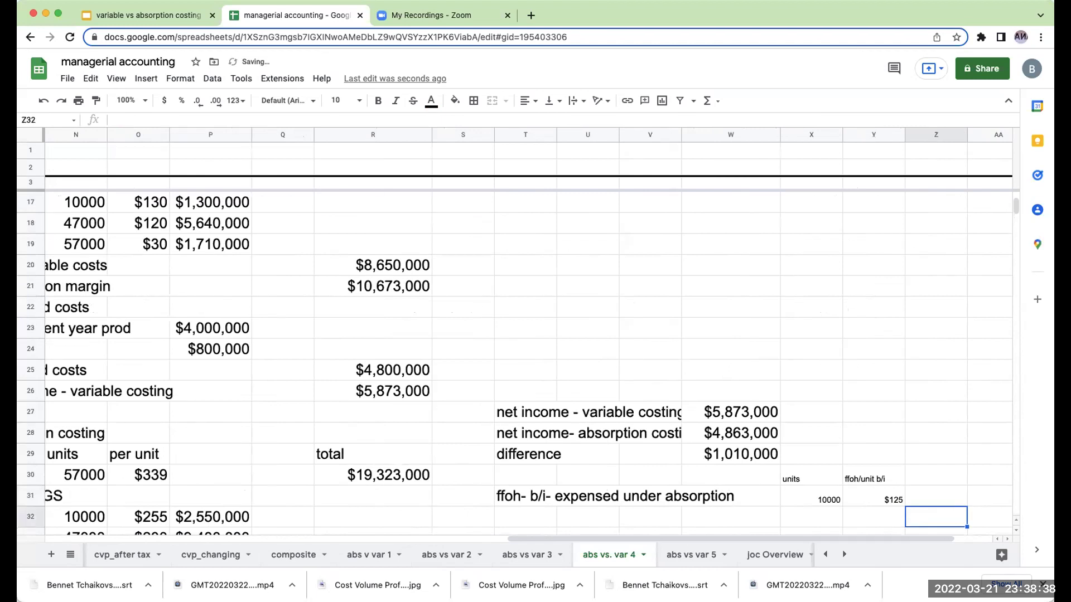
Step: Set the font size of the reconciliation range T30:Z32 to 18
{"action": "left_click_drag", "start_coordinate": [517, 474], "coordinate": [959, 512]}
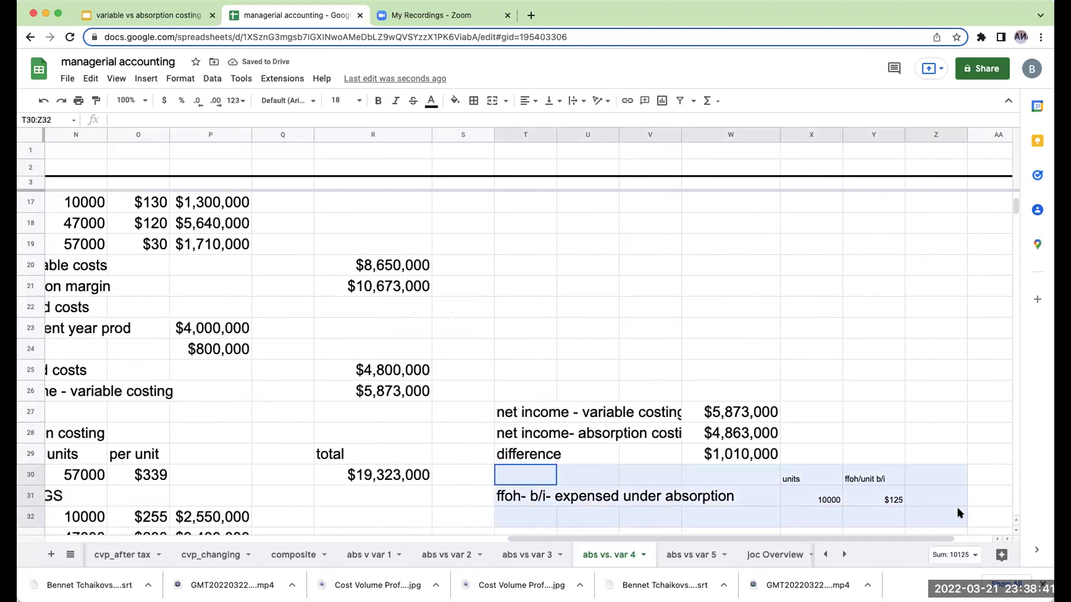
{"action": "left_click", "coordinate": [338, 101]}
{"action": "left_click", "coordinate": [338, 282]}
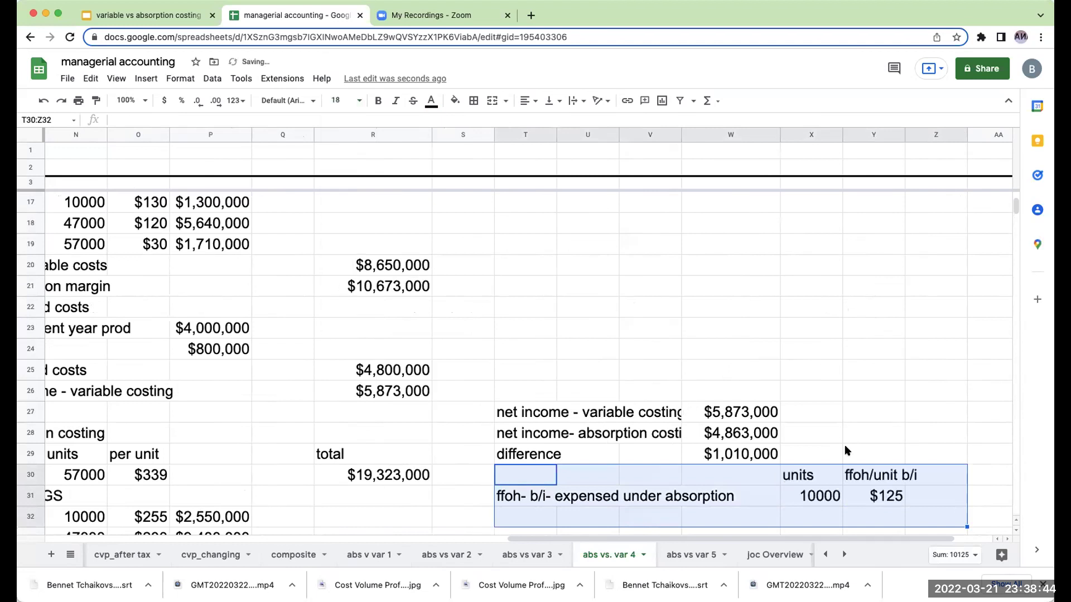
{"action": "left_click", "coordinate": [930, 481]}
{"action": "key", "text": "Left"}
{"action": "key", "text": "Left"}
{"action": "key", "text": "Left"}
{"action": "key", "text": "Left"}
{"action": "key", "text": "Left"}
{"action": "key", "text": "Left"}
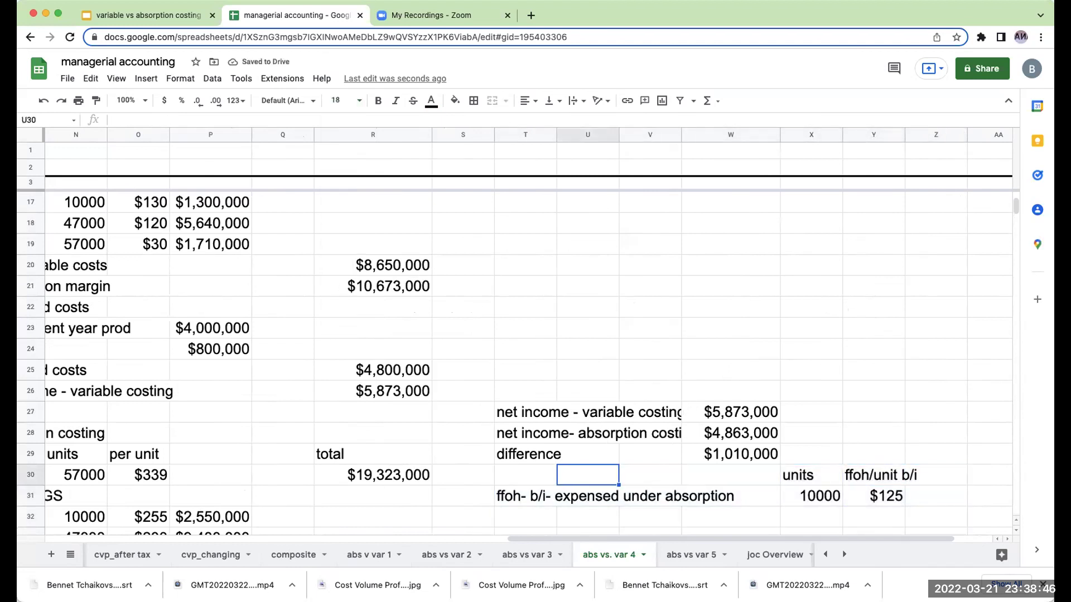
{"action": "key", "text": "Down"}
{"action": "key", "text": "Down"}
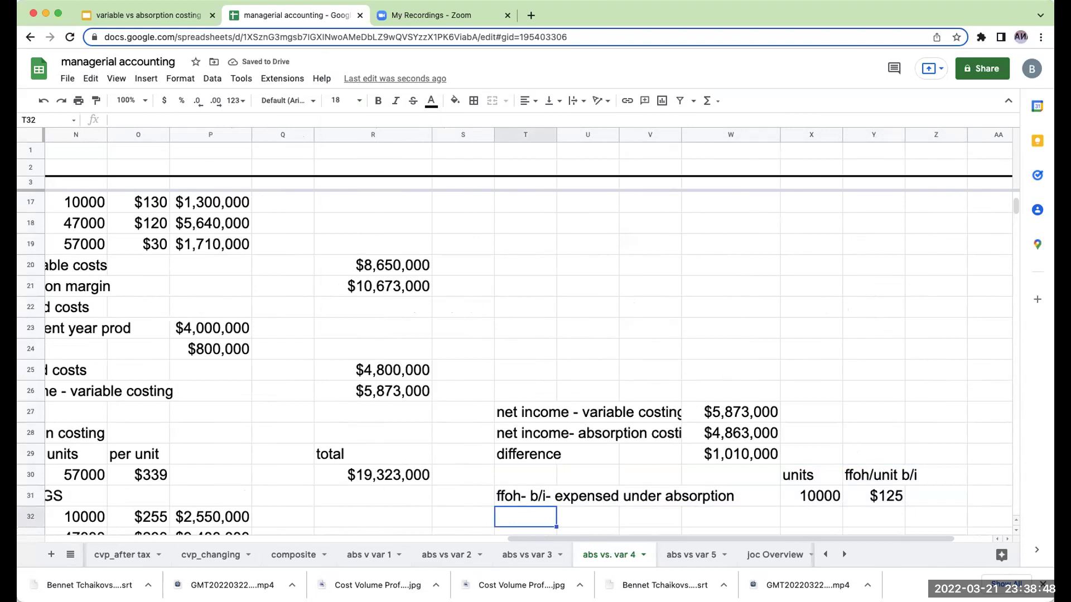
Step: Calculate the beginning inventory's fixed overhead in AA31 by multiplying the units in X31 by the per-unit rate in Y31
{"action": "key", "text": "Right"}
{"action": "key", "text": "Right"}
{"action": "key", "text": "Right"}
{"action": "key", "text": "Right"}
{"action": "key", "text": "Right"}
{"action": "key", "text": "Right"}
{"action": "key", "text": "Right"}
{"action": "key", "text": "Up"}
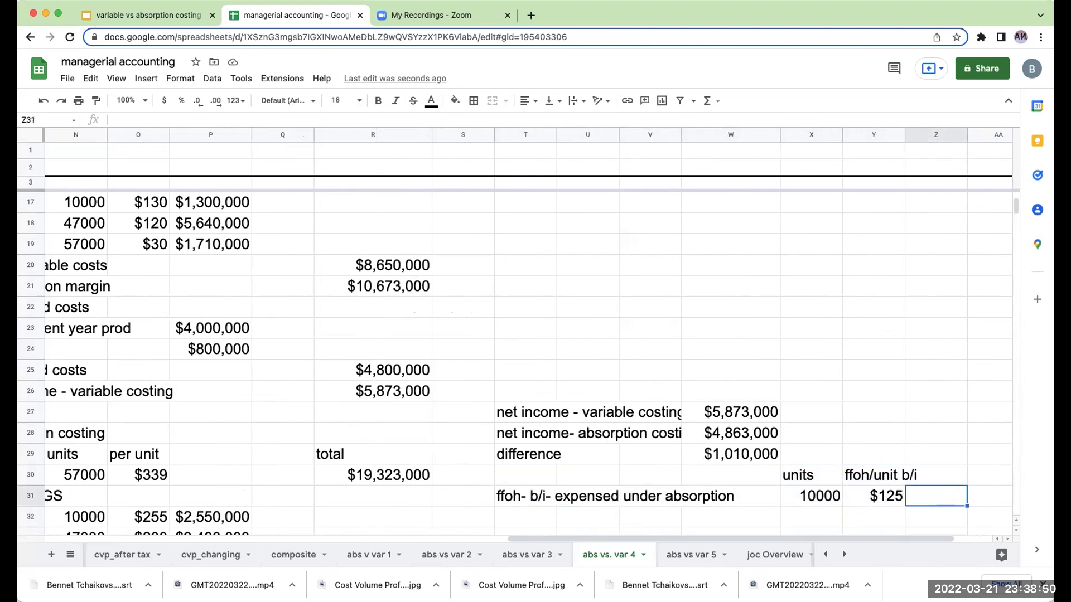
{"action": "type", "text": "+"}
{"action": "key", "text": "Left"}
{"action": "key", "text": "Left"}
{"action": "key", "text": "Left"}
{"action": "type", "text": "*"}
{"action": "key", "text": "Left"}
{"action": "key", "text": "Left"}
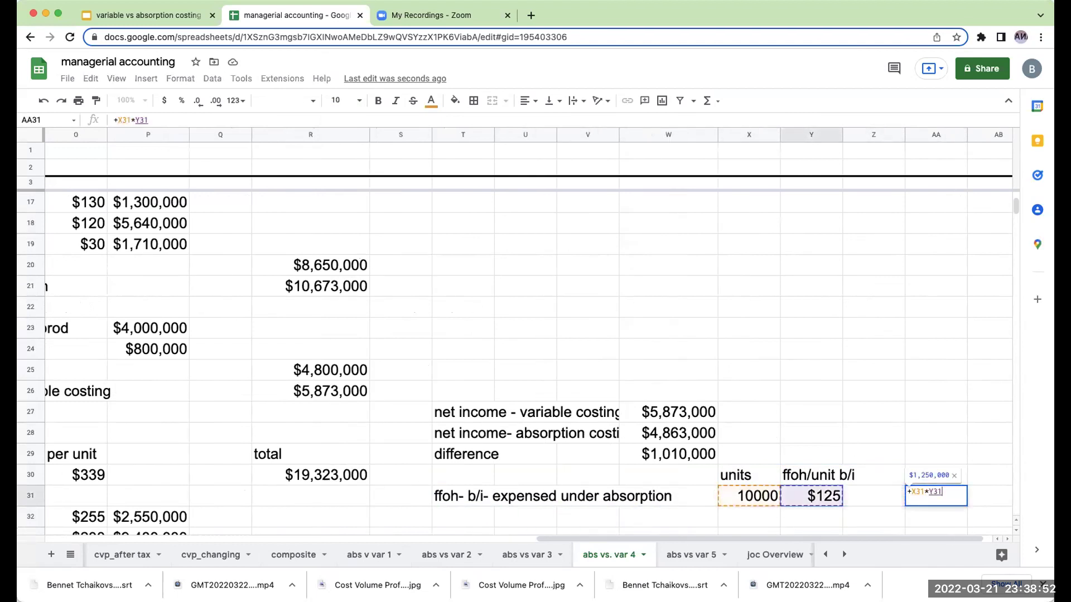
{"action": "key", "text": "Return"}
Step: Enter the label "ffoh - e/i not expensed under absorption" in T32
{"action": "key", "text": "Up"}
{"action": "key", "text": "Left"}
{"action": "key", "text": "Left"}
{"action": "key", "text": "Left"}
{"action": "key", "text": "Left"}
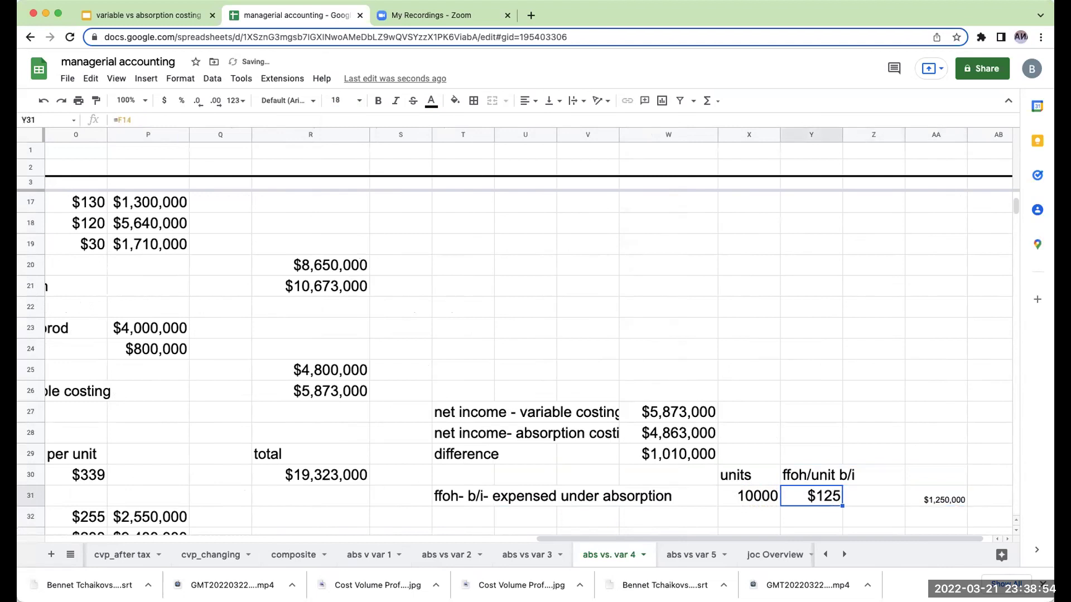
{"action": "key", "text": "Up"}
{"action": "key", "text": "Up"}
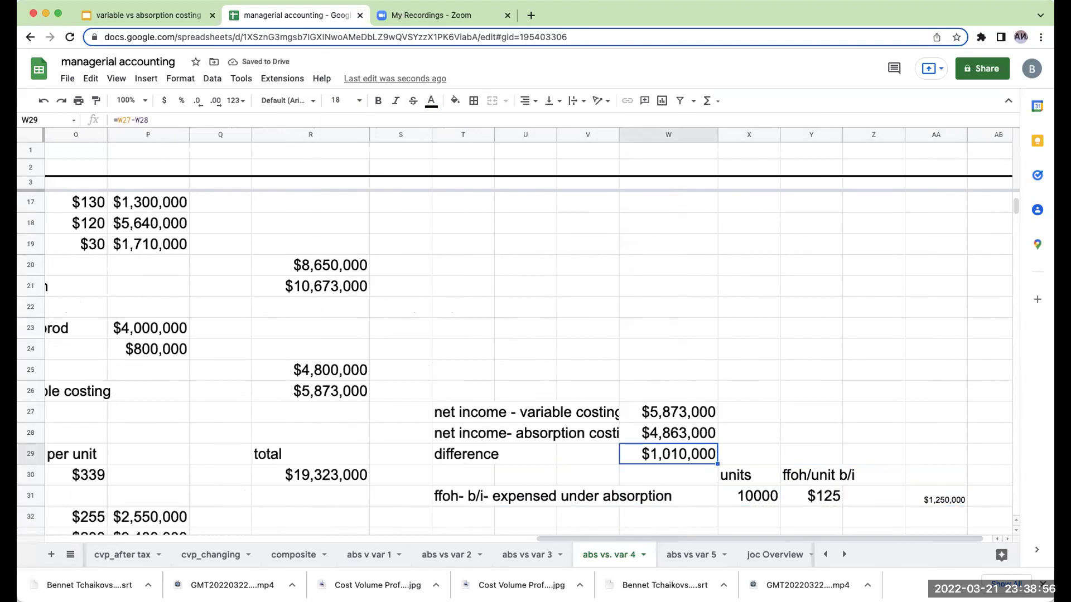
{"action": "key", "text": "Left"}
{"action": "key", "text": "Left"}
{"action": "key", "text": "Left"}
{"action": "key", "text": "Left"}
{"action": "key", "text": "Down"}
{"action": "key", "text": "Down"}
{"action": "key", "text": "Down"}
{"action": "key", "text": "Right"}
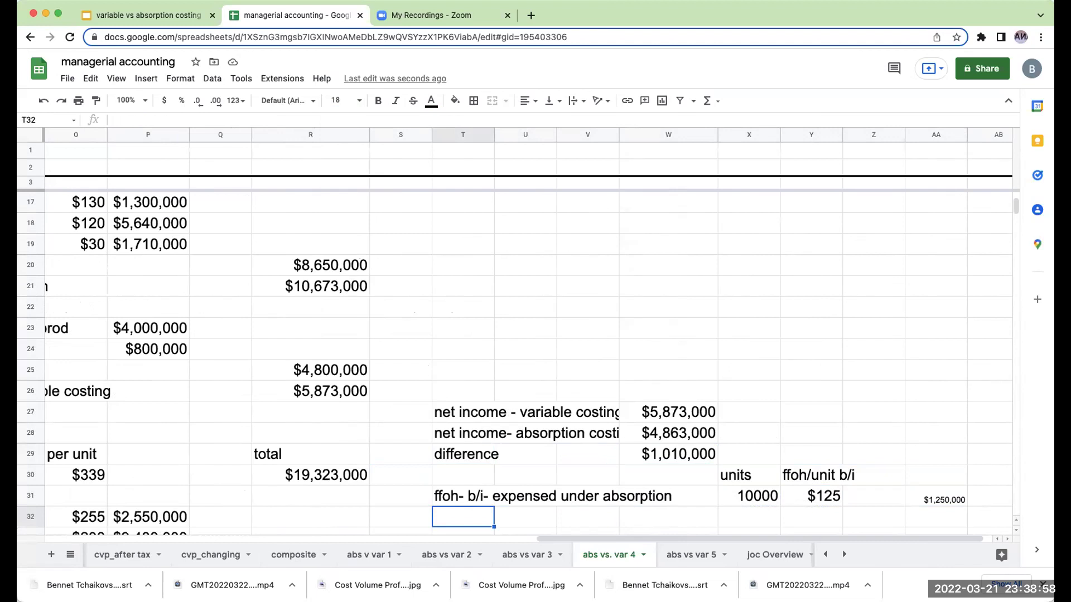
{"action": "type", "text": "ffoh - e/i not expensed"}
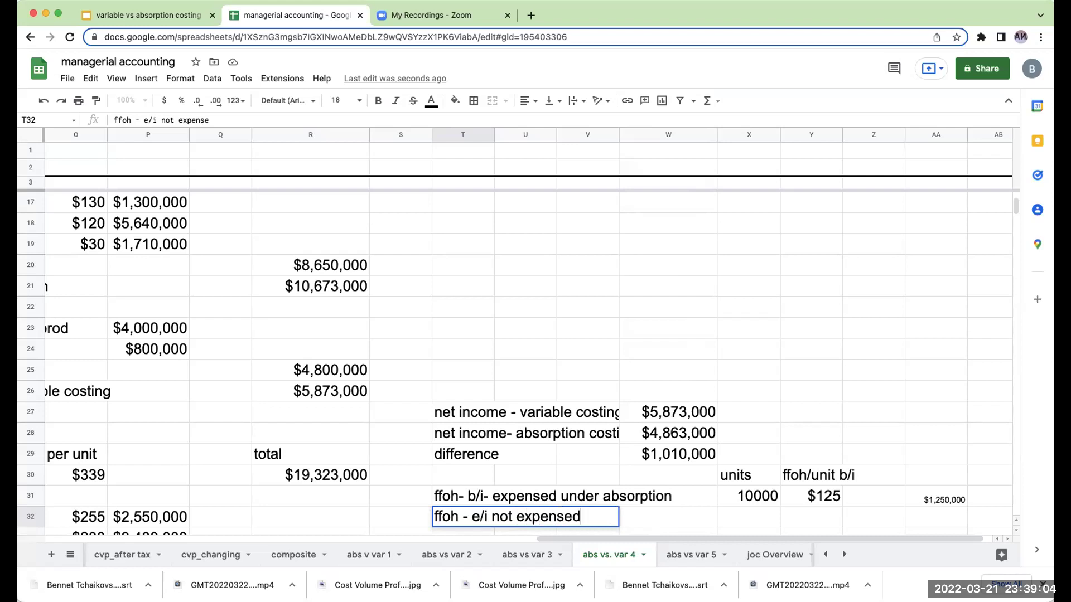
{"action": "type", "text": " under "}
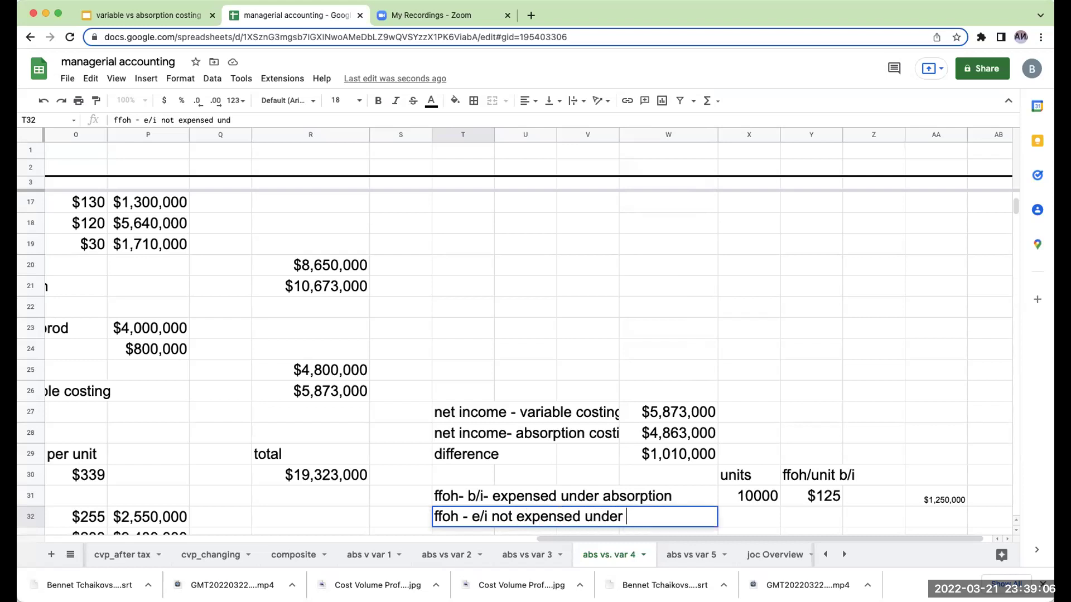
{"action": "type", "text": "absorption"}
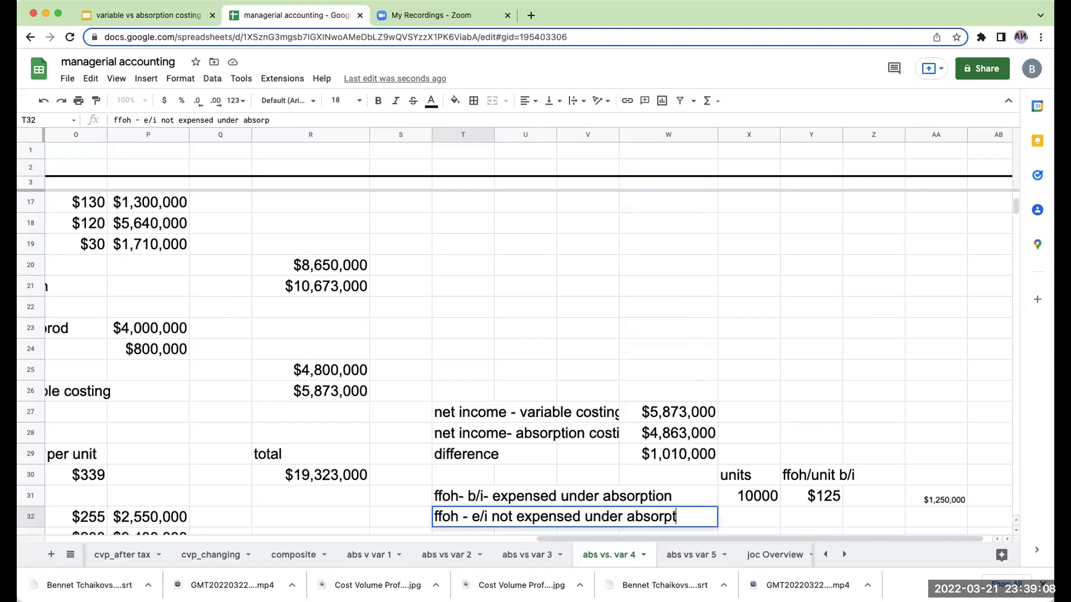
{"action": "key", "text": "Return"}
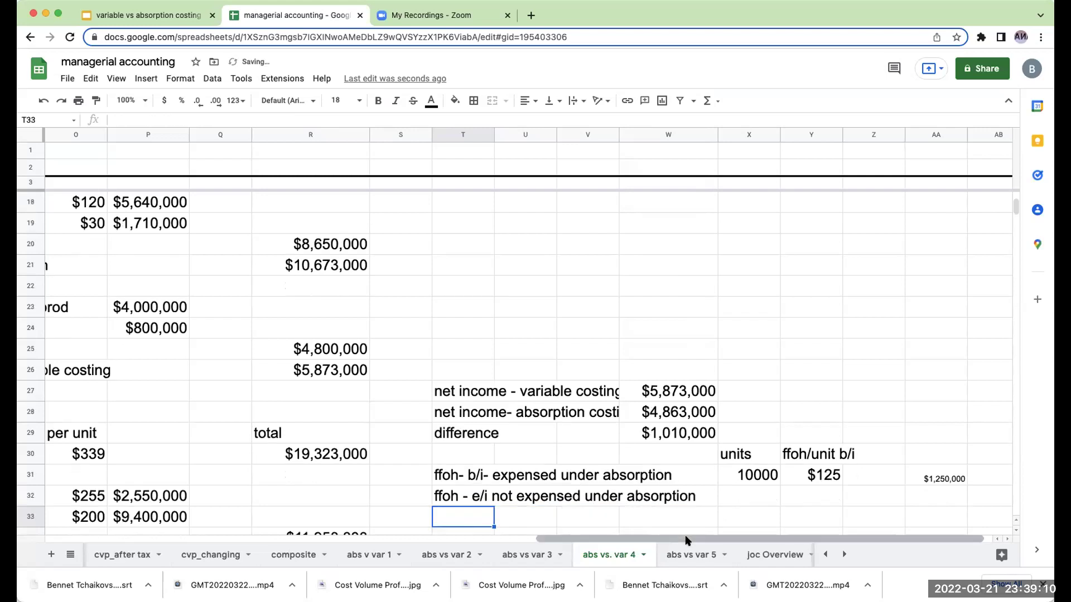
Step: Look up the units in ending inventory in the inventory schedule and enter 3000 as the ending inventory units in X32
{"action": "left_click_drag", "start_coordinate": [688, 540], "coordinate": [359, 536]}
{"action": "scroll", "coordinate": [461, 421], "scroll_direction": "up", "scroll_amount": 5}
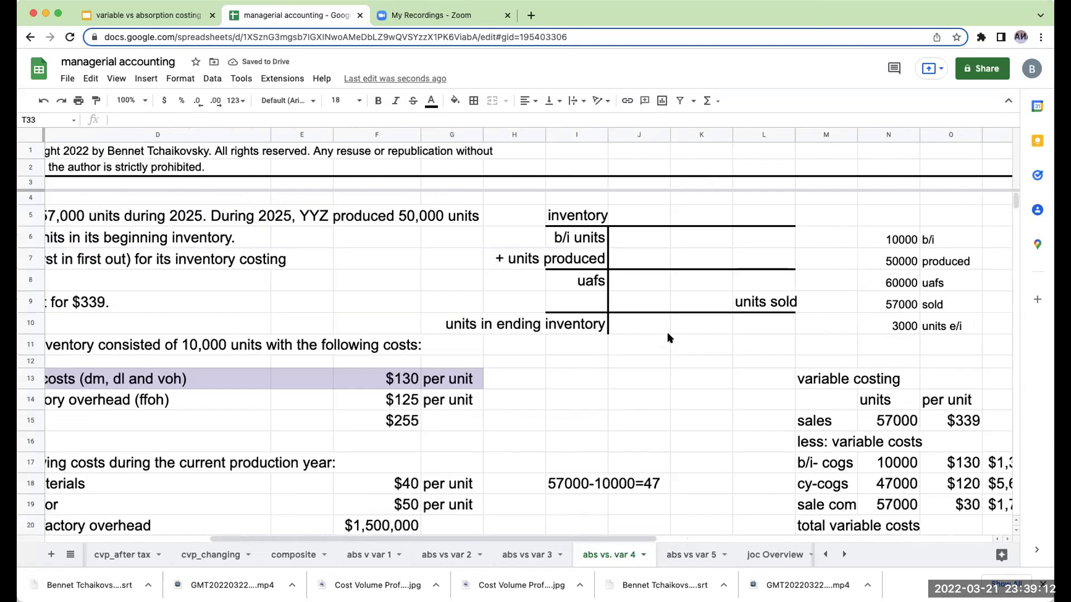
{"action": "left_click", "coordinate": [901, 327]}
{"action": "scroll", "coordinate": [906, 391], "scroll_direction": "down", "scroll_amount": 10}
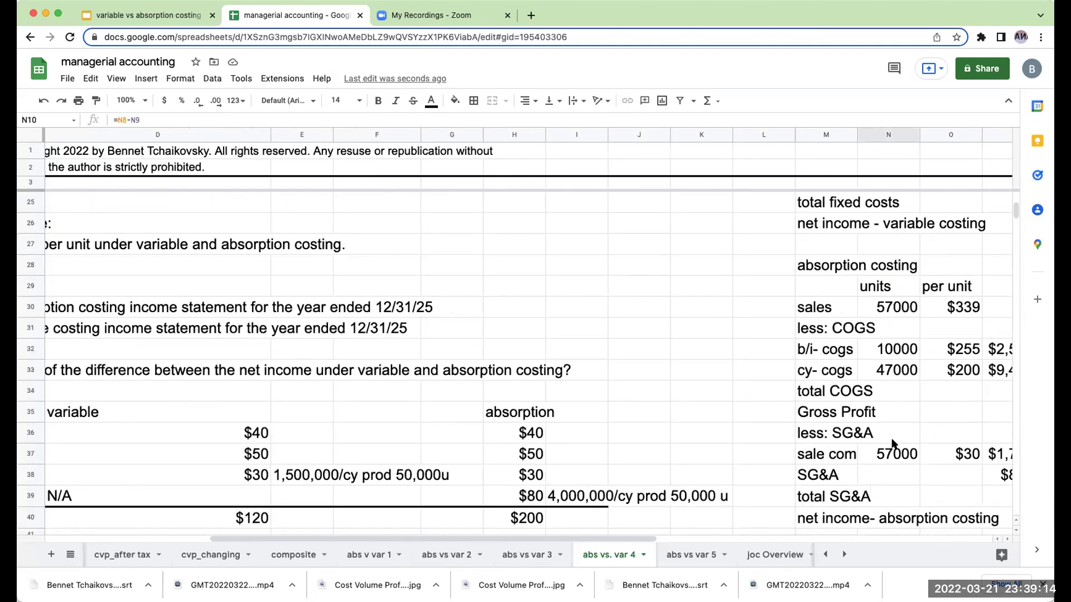
{"action": "left_click", "coordinate": [951, 368]}
{"action": "key", "text": "Up"}
{"action": "key", "text": "Right"}
{"action": "key", "text": "Right"}
{"action": "key", "text": "Right"}
{"action": "key", "text": "Right"}
{"action": "key", "text": "Right"}
{"action": "key", "text": "Right"}
{"action": "key", "text": "Right"}
{"action": "key", "text": "Right"}
{"action": "key", "text": "Right"}
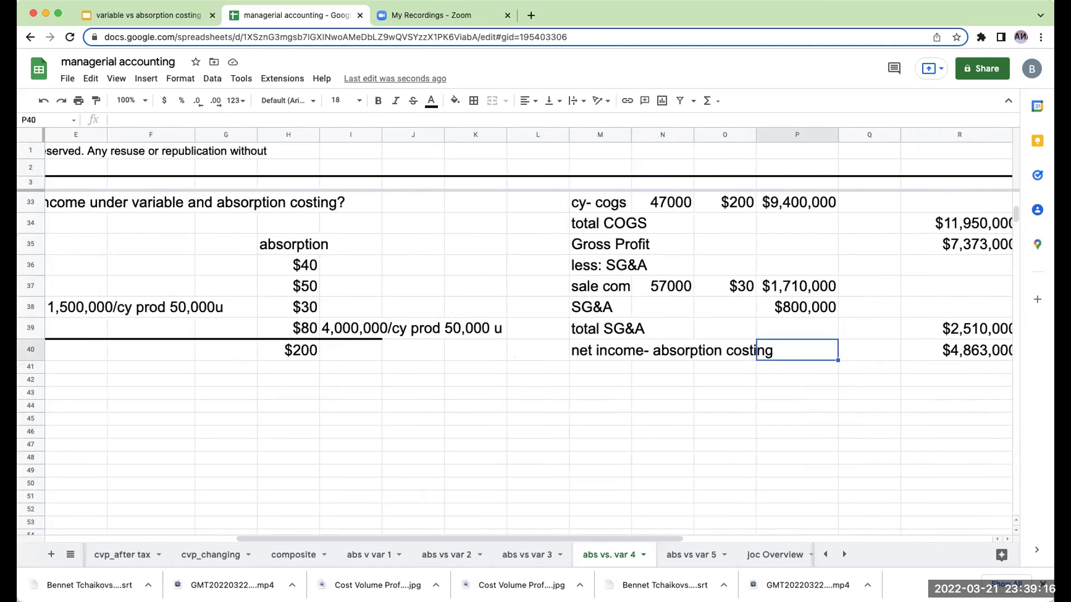
{"action": "key", "text": "Up"}
{"action": "key", "text": "Up"}
{"action": "key", "text": "Up"}
{"action": "key", "text": "Up"}
{"action": "key", "text": "Up"}
{"action": "key", "text": "Up"}
{"action": "key", "text": "Up"}
{"action": "key", "text": "Up"}
{"action": "key", "text": "Up"}
{"action": "key", "text": "Up"}
{"action": "key", "text": "Up"}
{"action": "key", "text": "Up"}
{"action": "key", "text": "Up"}
{"action": "key", "text": "Up"}
{"action": "key", "text": "Up"}
{"action": "key", "text": "Up"}
{"action": "key", "text": "Up"}
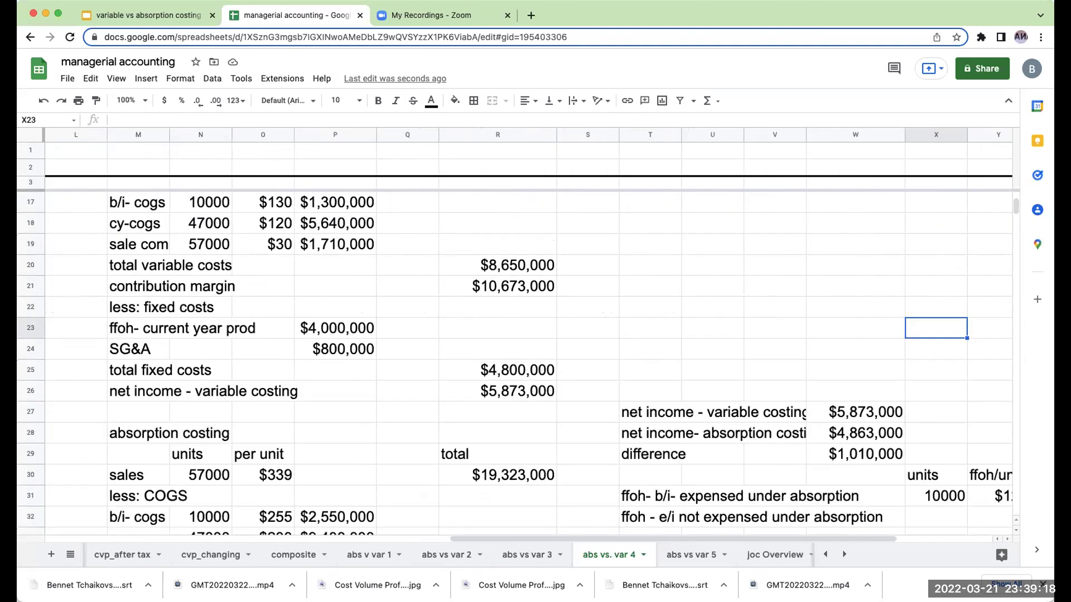
{"action": "left_click", "coordinate": [942, 513]}
{"action": "type", "text": "3000"}
{"action": "key", "text": "Return"}
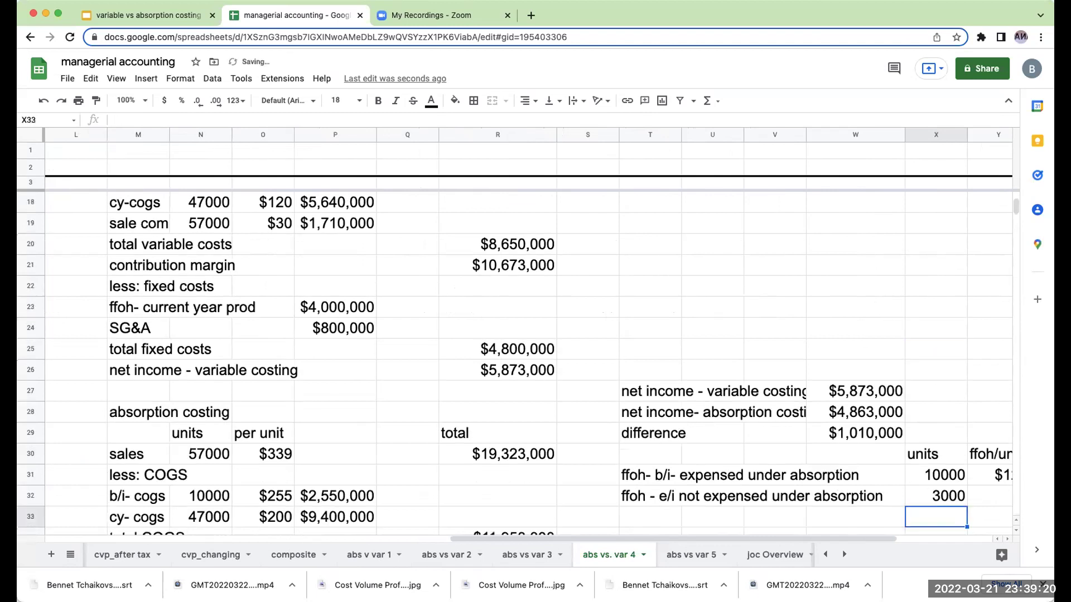
Step: Link Y32 to the current year's fixed factory overhead per unit in H39 of the absorption cost table
{"action": "key", "text": "Up"}
{"action": "key", "text": "Right"}
{"action": "type", "text": "+"}
{"action": "key", "text": "Left"}
{"action": "key", "text": "Left"}
{"action": "key", "text": "Left"}
{"action": "key", "text": "Left"}
{"action": "key", "text": "Left"}
{"action": "key", "text": "Left"}
{"action": "key", "text": "Left"}
{"action": "key", "text": "Left"}
{"action": "key", "text": "Left"}
{"action": "key", "text": "Left"}
{"action": "key", "text": "Left"}
{"action": "key", "text": "Left"}
{"action": "key", "text": "Left"}
{"action": "key", "text": "Left"}
{"action": "key", "text": "Left"}
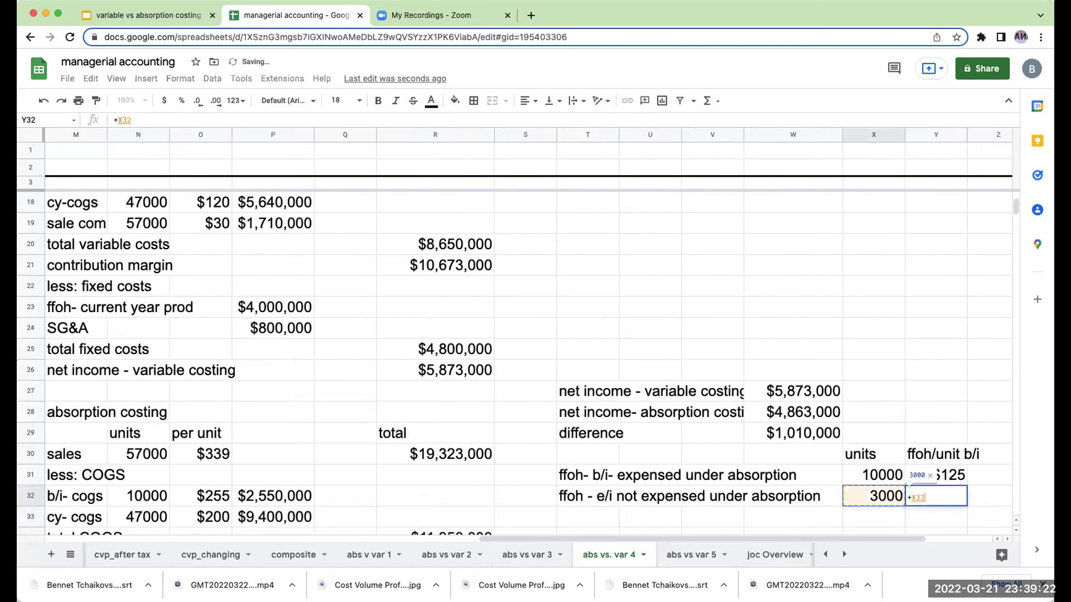
{"action": "key", "text": "Right"}
{"action": "key", "text": "Right"}
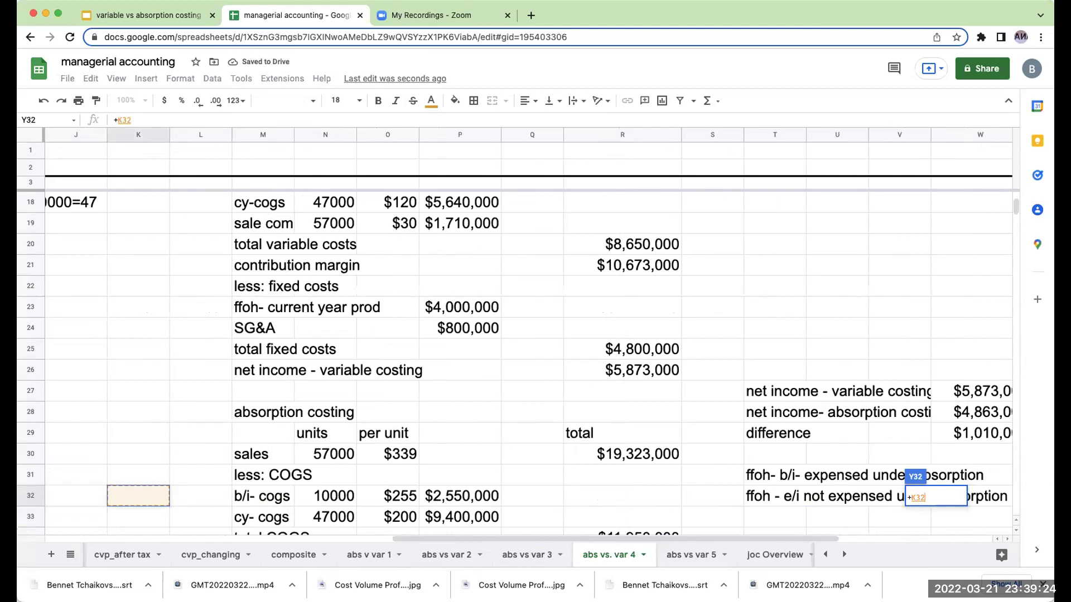
{"action": "key", "text": "Down"}
{"action": "key", "text": "Down"}
{"action": "key", "text": "Down"}
{"action": "key", "text": "Down"}
{"action": "key", "text": "Down"}
{"action": "key", "text": "Down"}
{"action": "key", "text": "Down"}
{"action": "key", "text": "Down"}
{"action": "key", "text": "Down"}
{"action": "key", "text": "Down"}
{"action": "key", "text": "Down"}
{"action": "key", "text": "Down"}
{"action": "key", "text": "Left"}
{"action": "key", "text": "Left"}
{"action": "key", "text": "Left"}
{"action": "key", "text": "Left"}
{"action": "key", "text": "Left"}
{"action": "key", "text": "Left"}
{"action": "key", "text": "Left"}
{"action": "key", "text": "Left"}
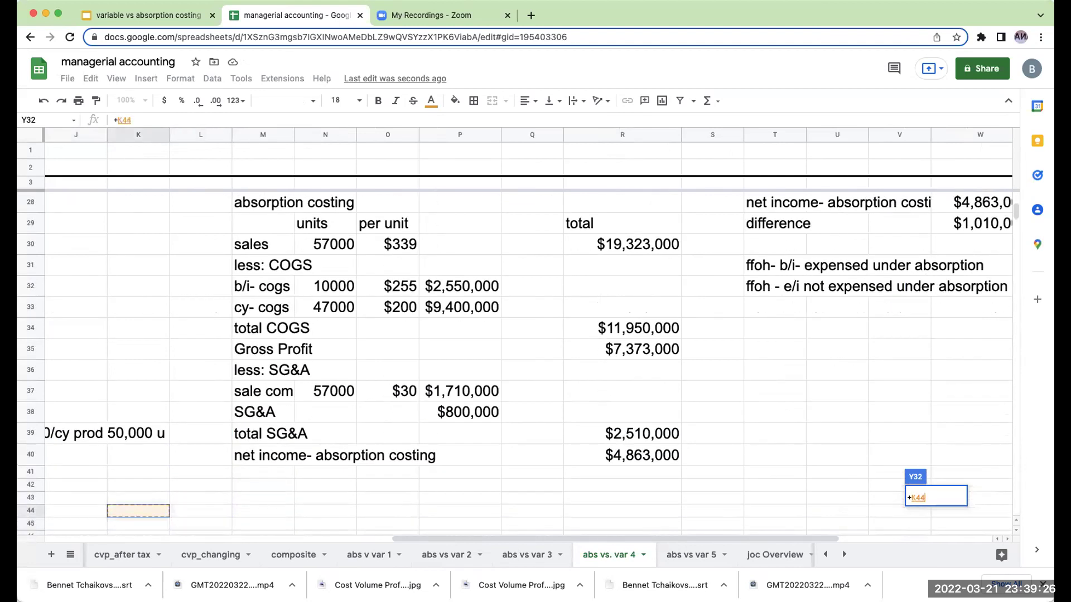
{"action": "key", "text": "Right"}
{"action": "key", "text": "Right"}
{"action": "key", "text": "Right"}
{"action": "key", "text": "Right"}
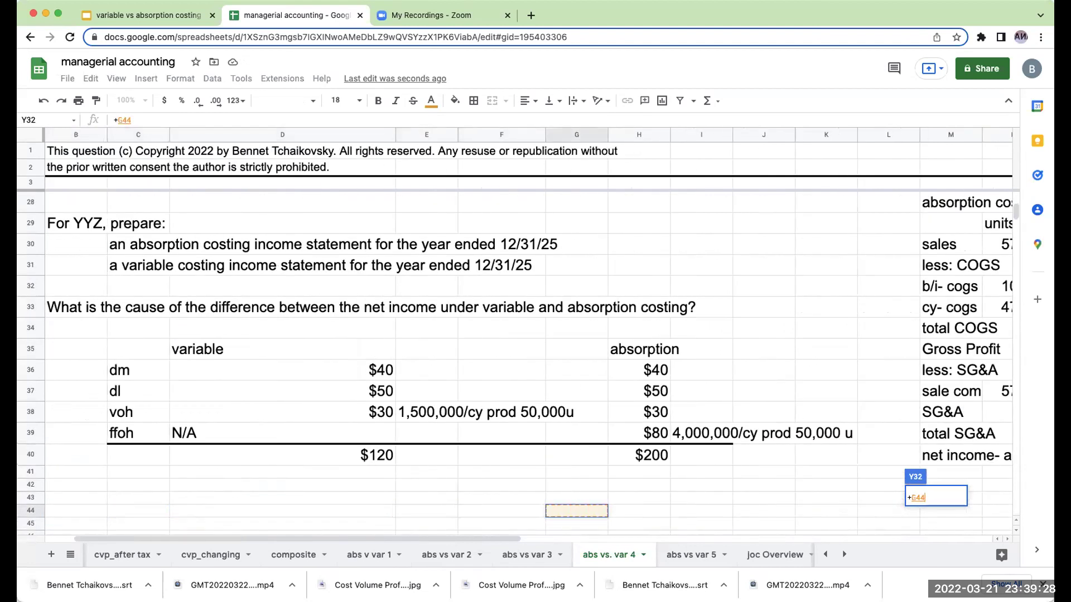
{"action": "key", "text": "Up"}
{"action": "key", "text": "Up"}
{"action": "key", "text": "Up"}
{"action": "key", "text": "Up"}
{"action": "key", "text": "Up"}
{"action": "key", "text": "Return"}
Step: Move the ending inventory's fixed overhead per unit from Y32 to Z32
{"action": "key", "text": "Up"}
{"action": "key", "text": "Right"}
{"action": "key", "text": "Right"}
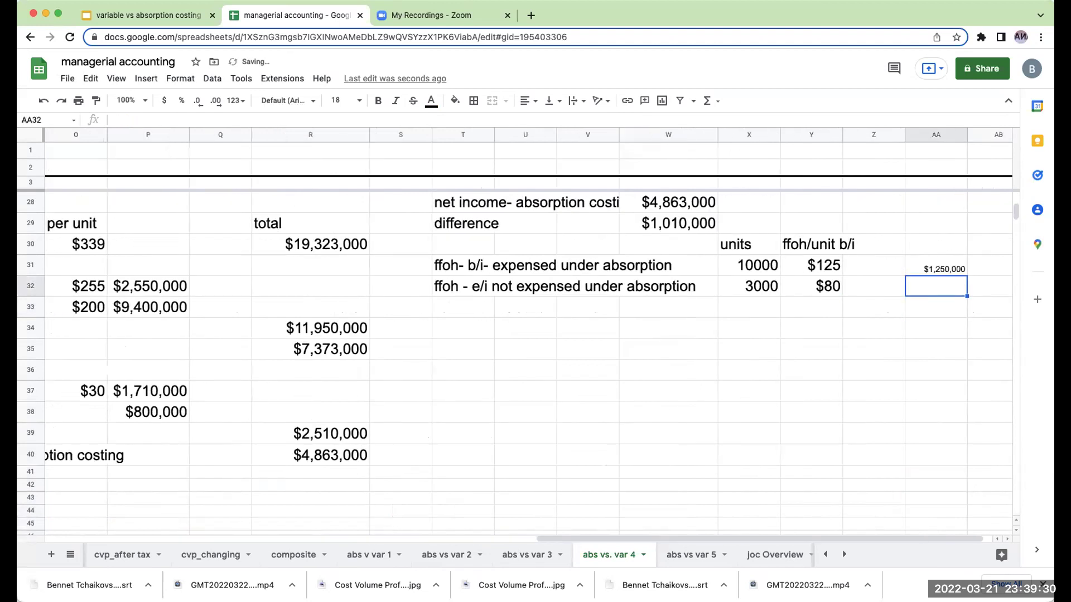
{"action": "key", "text": "Left"}
{"action": "key", "text": "Left"}
{"action": "key", "text": "super+c"}
{"action": "key", "text": "Right"}
{"action": "key", "text": "Right"}
{"action": "key", "text": "Right"}
{"action": "key", "text": "ctrl+v"}
{"action": "key", "text": "ctrl+x"}
{"action": "key", "text": "Left"}
{"action": "key", "text": "Left"}
{"action": "key", "text": "ctrl+v"}
Step: Enter the heading "ffoh/u e/i" in Z30 and widen columns Y and Z to fit the per-unit headings
{"action": "key", "text": "Up"}
{"action": "key", "text": "Up"}
{"action": "type", "text": "ffoh/u e/i"}
{"action": "key", "text": "Return"}
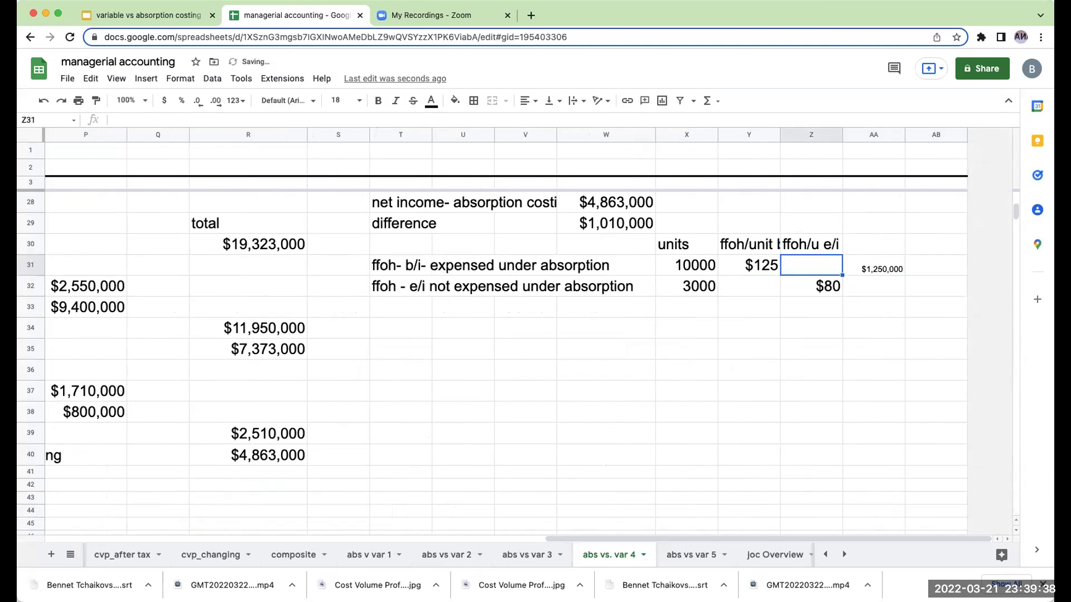
{"action": "left_click_drag", "start_coordinate": [781, 135], "coordinate": [883, 134]}
{"action": "left_click", "coordinate": [855, 281]}
Step: Calculate the ending inventory's fixed overhead in AA32 by multiplying the units in X32 by the per-unit rate in Z32
{"action": "left_click", "coordinate": [923, 295]}
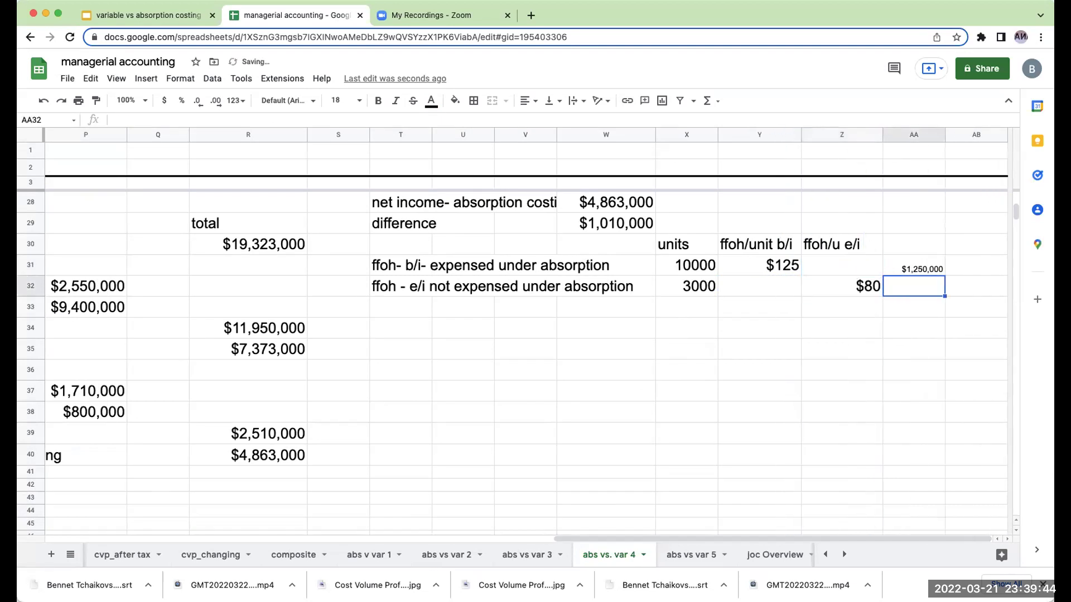
{"action": "type", "text": "+"}
{"action": "key", "text": "Left"}
{"action": "key", "text": "Left"}
{"action": "key", "text": "Left"}
{"action": "type", "text": "*"}
{"action": "key", "text": "Left"}
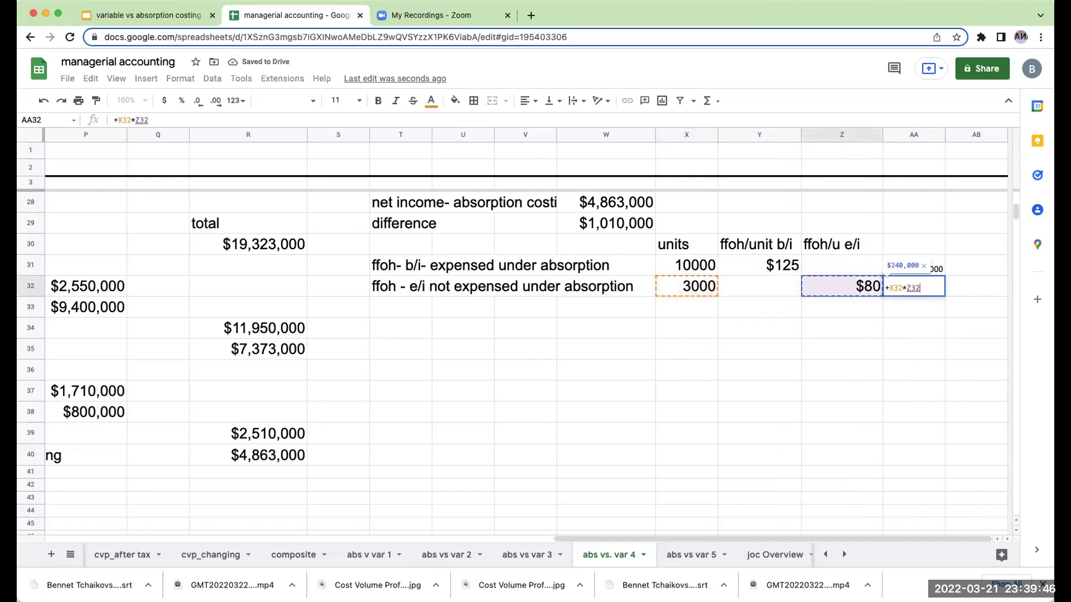
{"action": "key", "text": "Return"}
{"action": "key", "text": "Up"}
Step: Set the font size of X31:AA33 to 18 and widen column AA to show the full amounts
{"action": "left_click_drag", "start_coordinate": [685, 260], "coordinate": [920, 310]}
{"action": "left_click", "coordinate": [338, 100]}
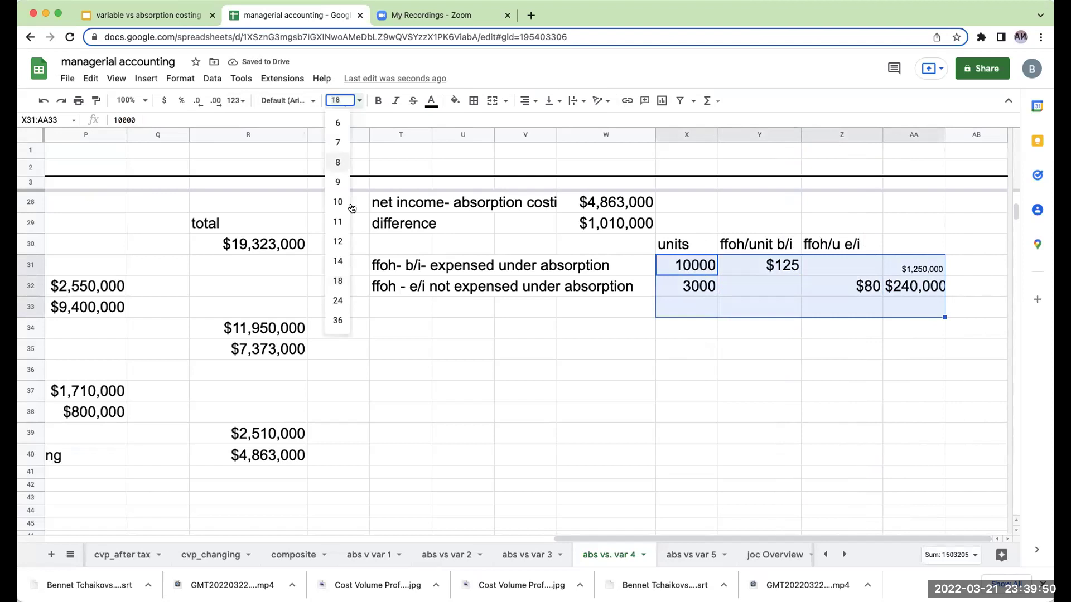
{"action": "left_click", "coordinate": [338, 281]}
{"action": "left_click", "coordinate": [794, 330]}
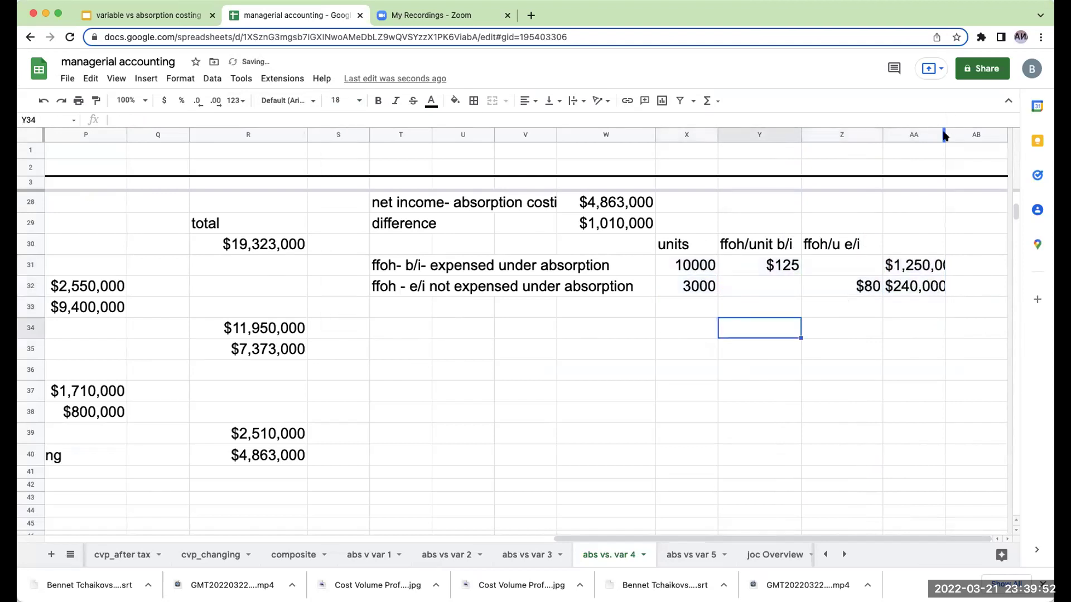
{"action": "left_click_drag", "start_coordinate": [945, 130], "coordinate": [965, 128]}
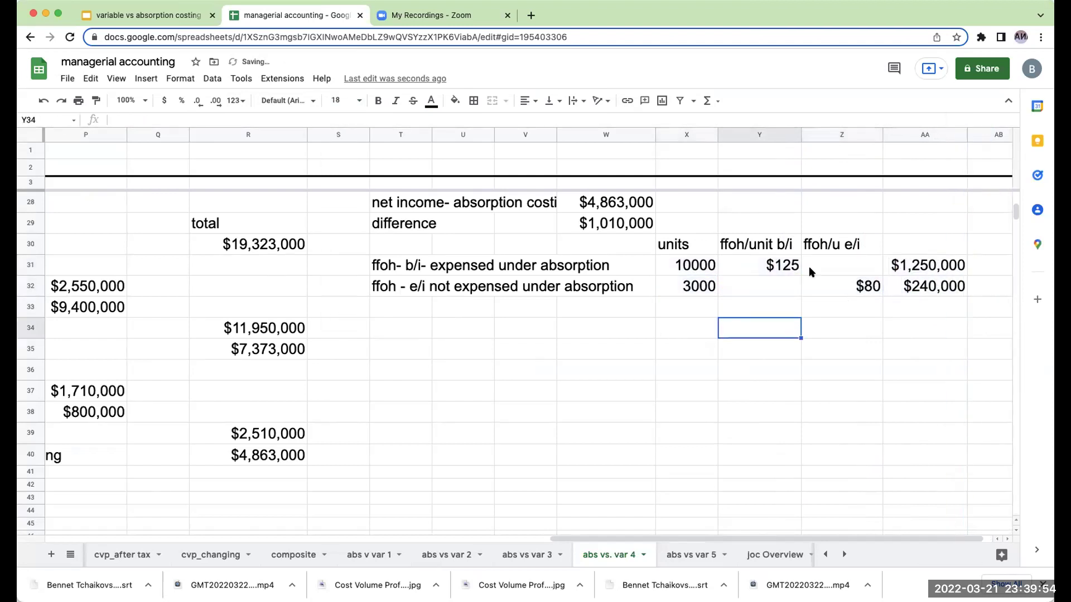
Step: Compare the net income difference in W29 with the beginning and ending inventory fixed overhead amounts in AA31 and AA32
{"action": "left_click", "coordinate": [636, 229]}
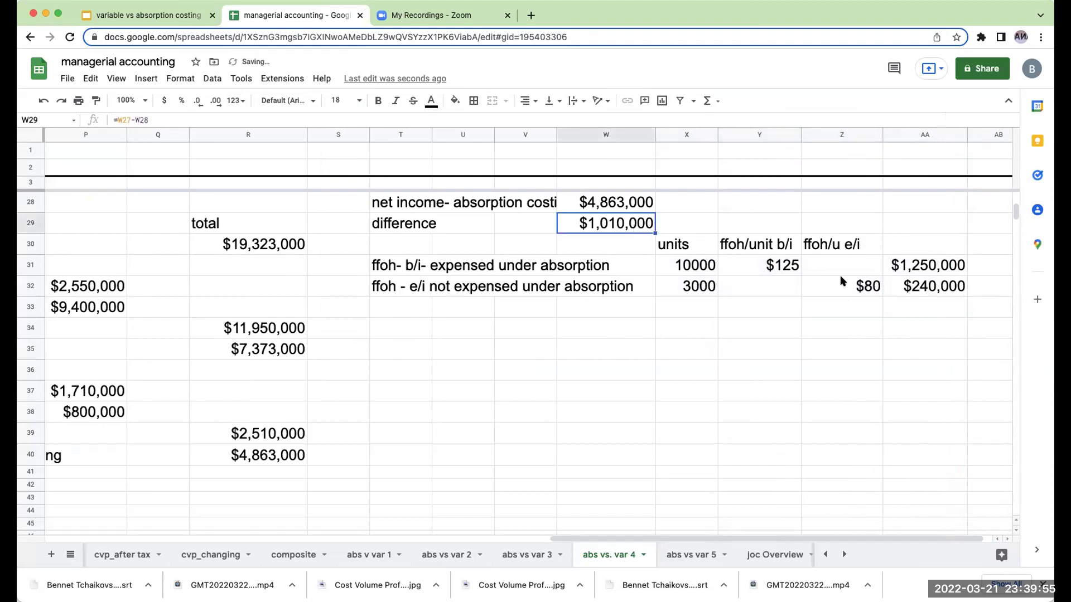
{"action": "left_click", "coordinate": [943, 306]}
{"action": "key", "text": "Up"}
{"action": "key", "text": "Up"}
{"action": "key", "text": "Down"}
{"action": "key", "text": "Up"}
{"action": "key", "text": "Down"}
{"action": "key", "text": "Down"}
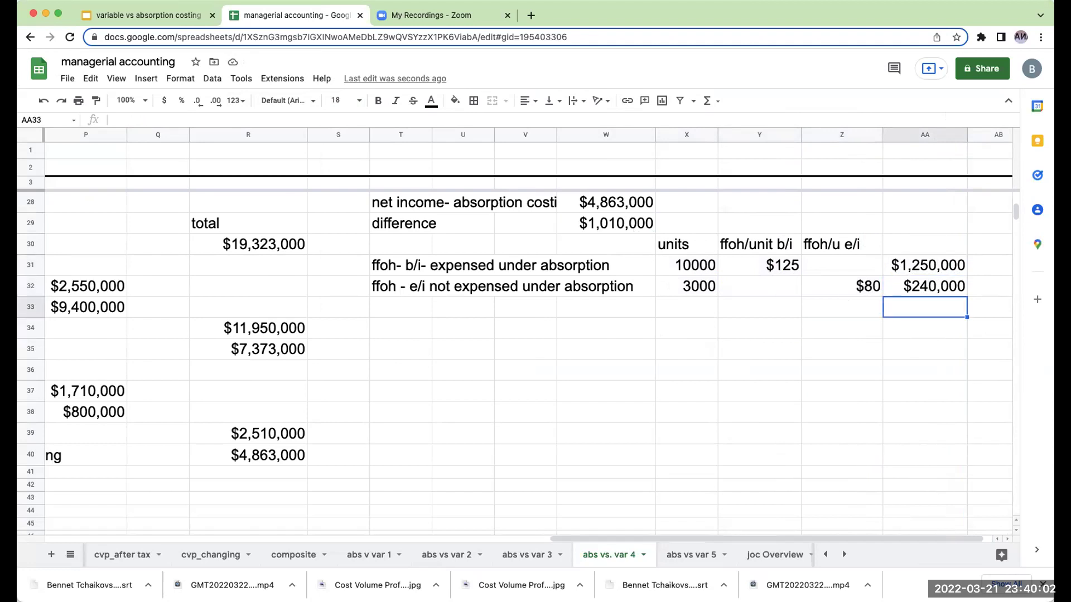
{"action": "key", "text": "Up"}
{"action": "key", "text": "Up"}
{"action": "key", "text": "Up"}
{"action": "key", "text": "Up"}
{"action": "key", "text": "Up"}
{"action": "key", "text": "Up"}
{"action": "key", "text": "Up"}
{"action": "key", "text": "Down"}
{"action": "key", "text": "Down"}
{"action": "key", "text": "Down"}
{"action": "key", "text": "Down"}
{"action": "key", "text": "Down"}
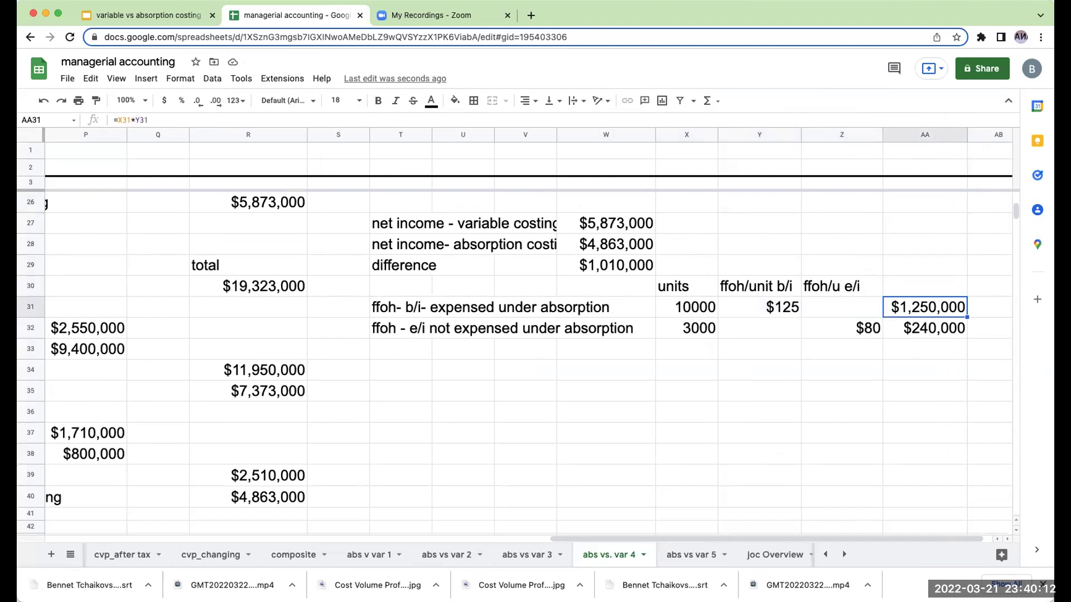
{"action": "key", "text": "Down"}
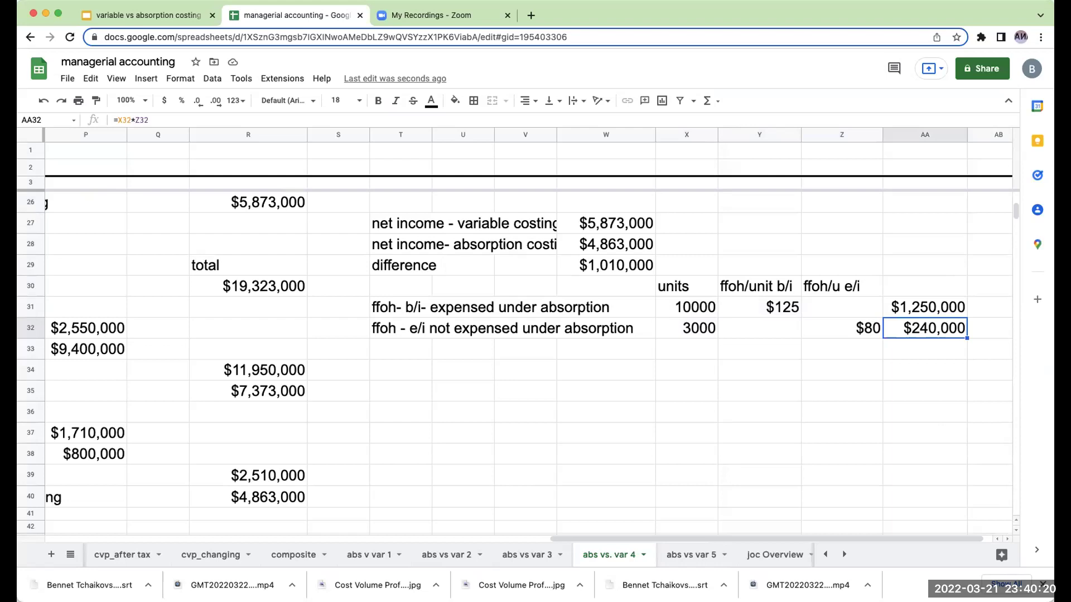
Step: Calculate the net fixed overhead difference in AA33 by subtracting AA32 from AA31
{"action": "key", "text": "Down"}
{"action": "type", "text": "+"}
{"action": "key", "text": "Up"}
{"action": "key", "text": "Up"}
{"action": "type", "text": "-"}
{"action": "key", "text": "Up"}
{"action": "key", "text": "Return"}
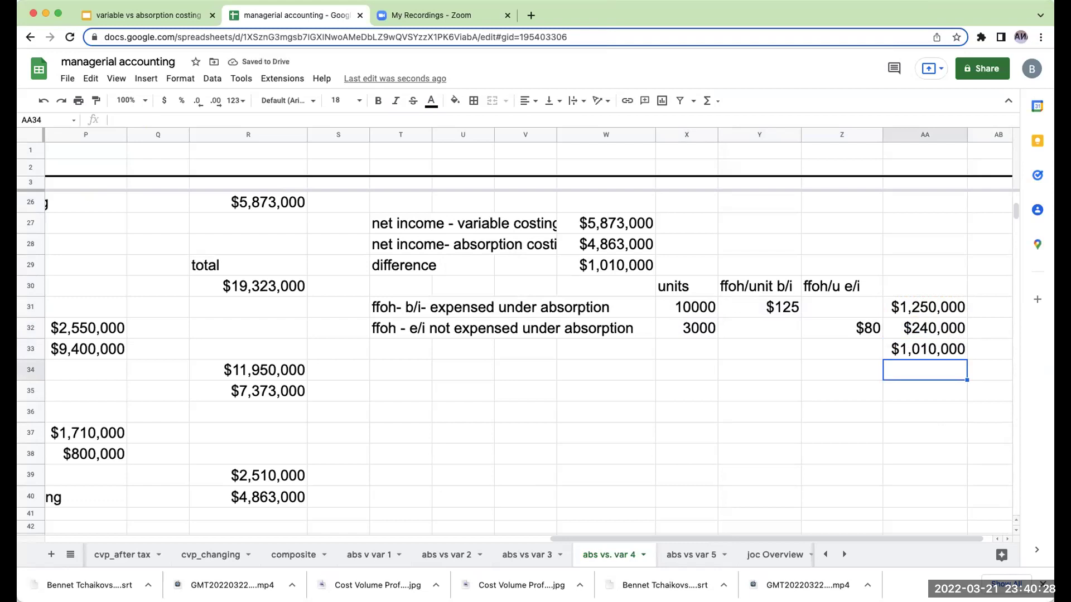
{"action": "key", "text": "Left"}
{"action": "key", "text": "Left"}
{"action": "key", "text": "Left"}
{"action": "key", "text": "Left"}
{"action": "key", "text": "Left"}
{"action": "key", "text": "Left"}
{"action": "key", "text": "Left"}
{"action": "key", "text": "Left"}
{"action": "key", "text": "Left"}
{"action": "key", "text": "Left"}
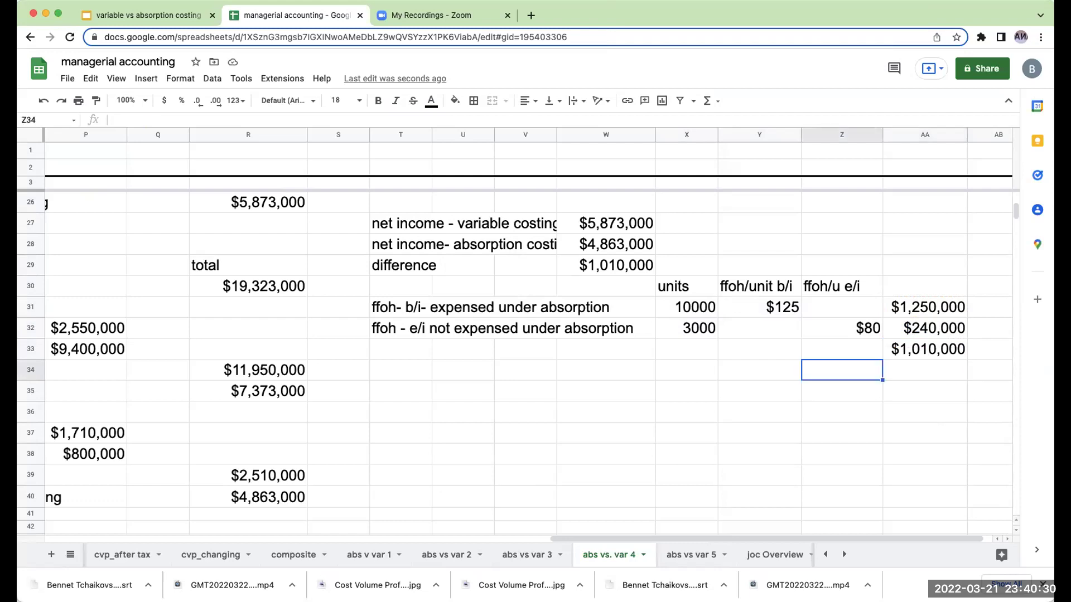
{"action": "key", "text": "Left"}
{"action": "key", "text": "Left"}
{"action": "key", "text": "Left"}
{"action": "key", "text": "Left"}
{"action": "key", "text": "Left"}
{"action": "key", "text": "Left"}
{"action": "key", "text": "Left"}
{"action": "key", "text": "Left"}
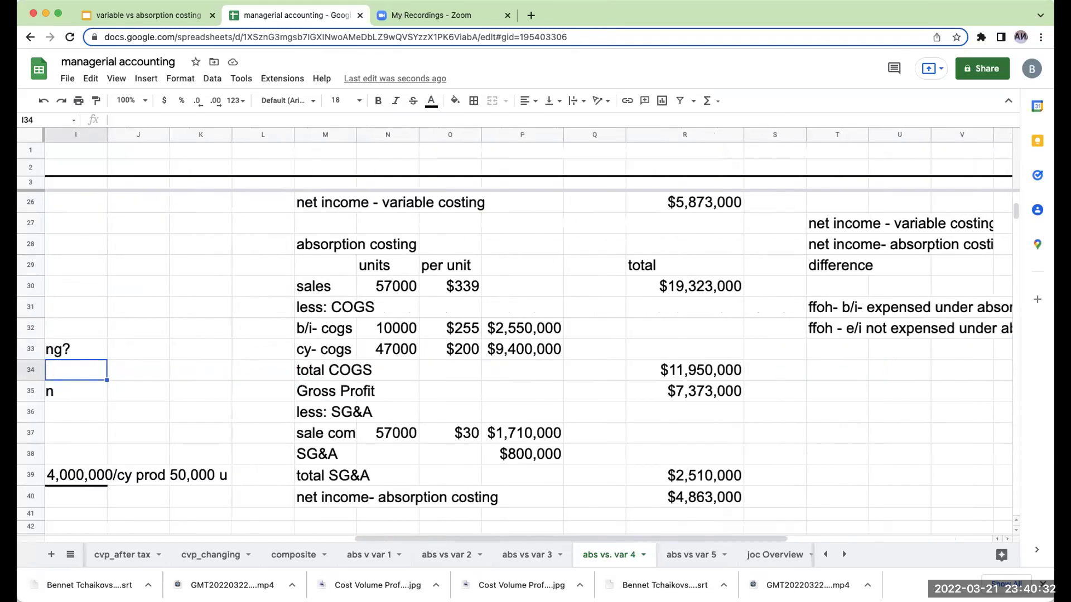
Step: Switch to the "variable vs absorption costing" presentation in Google Slides and present the "Thank you!" slide in full screen
{"action": "left_click", "coordinate": [155, 11]}
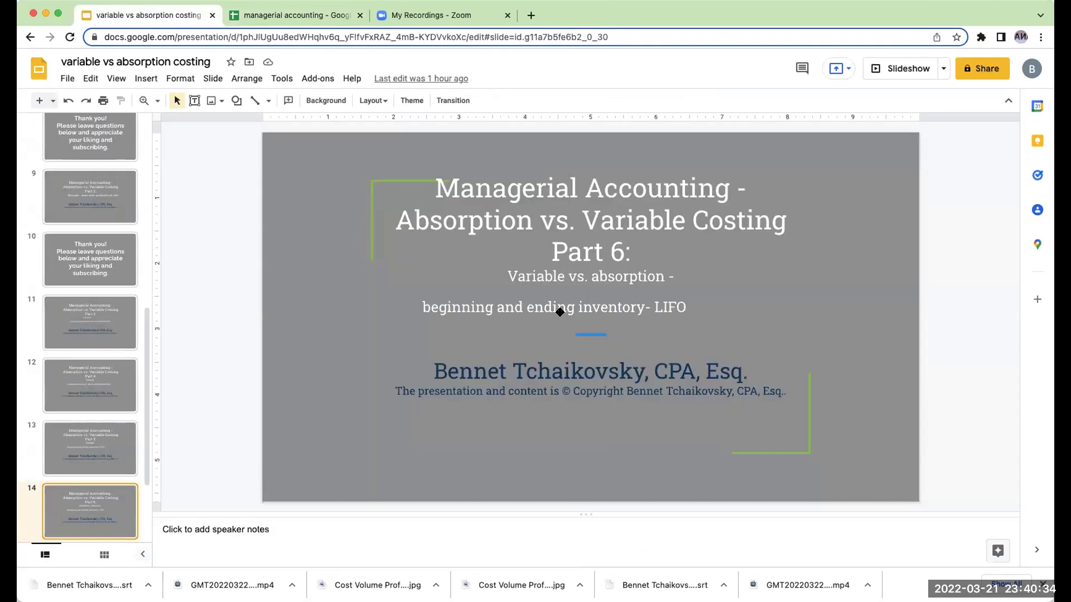
{"action": "left_click", "coordinate": [101, 255]}
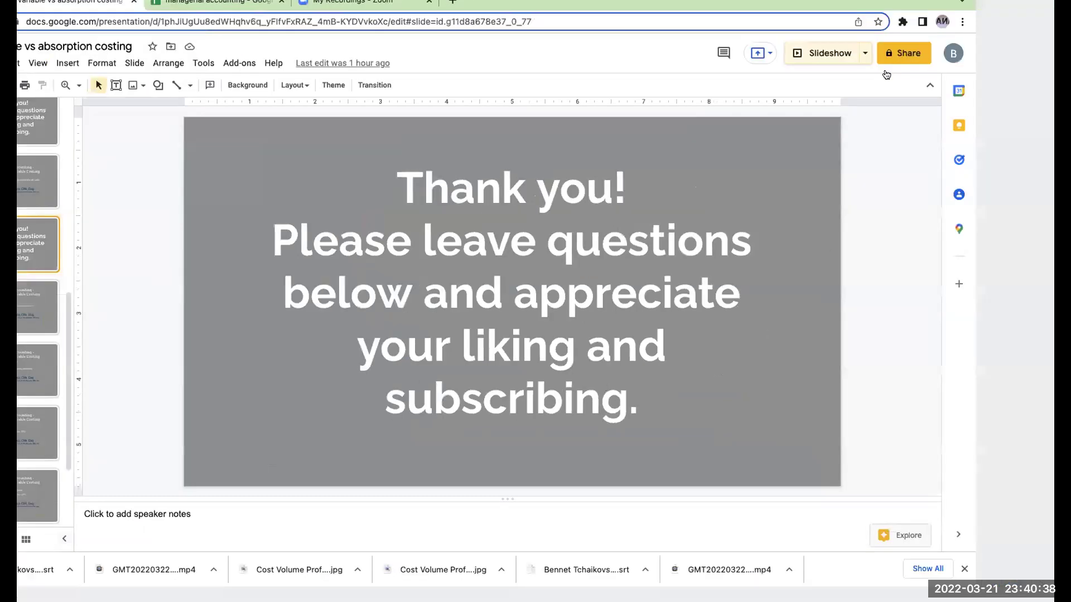
{"action": "key", "text": "super+Return"}
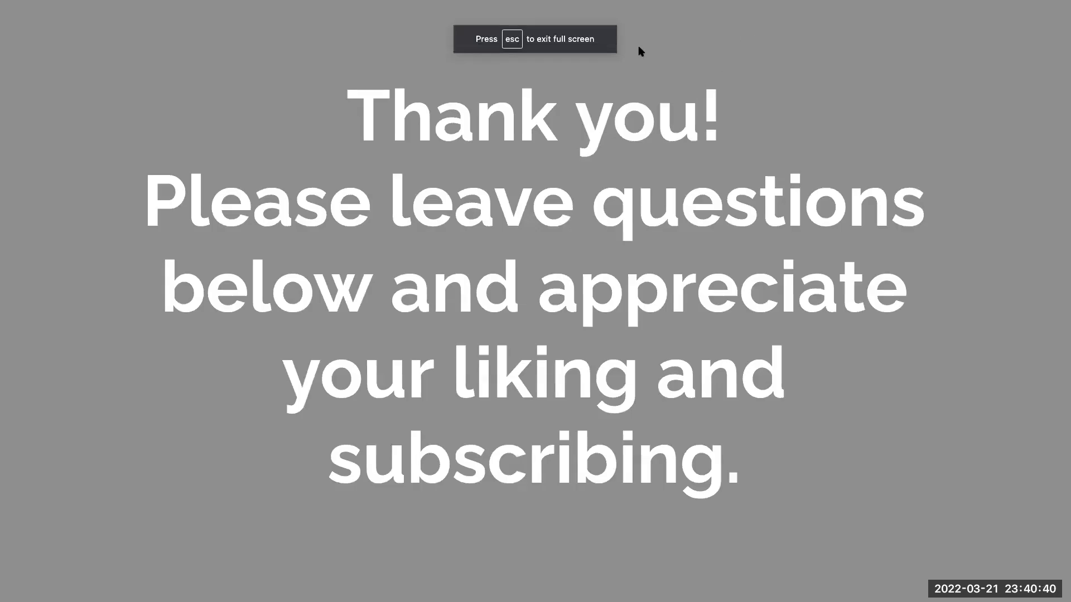